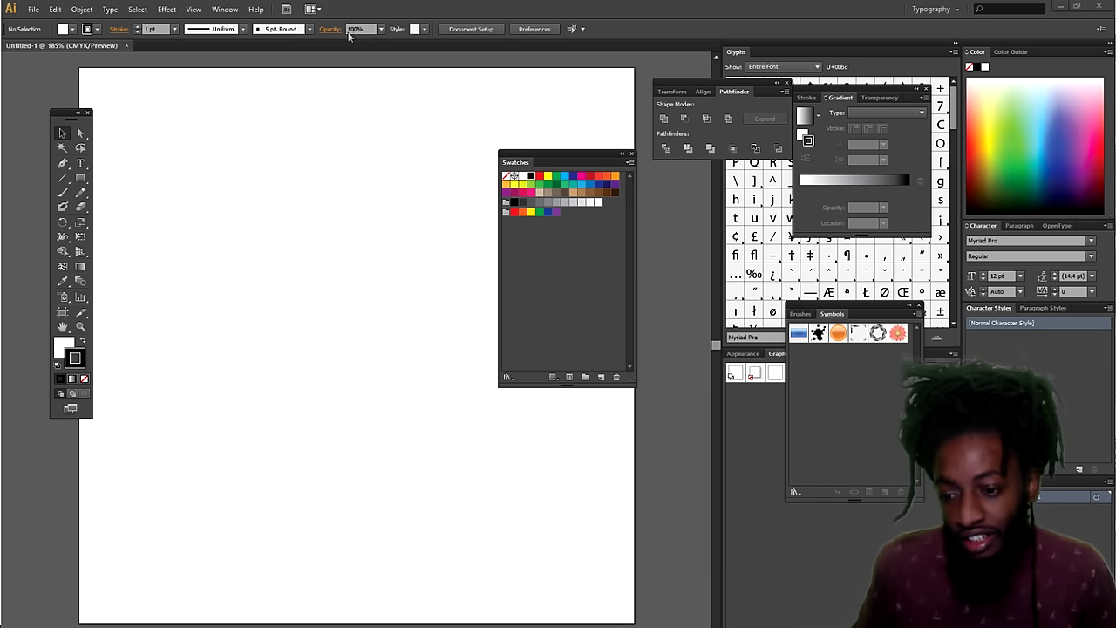
- Begin a pressure-sized calligraphic brush, then cancel it and close the brush list
left_click(309, 29)
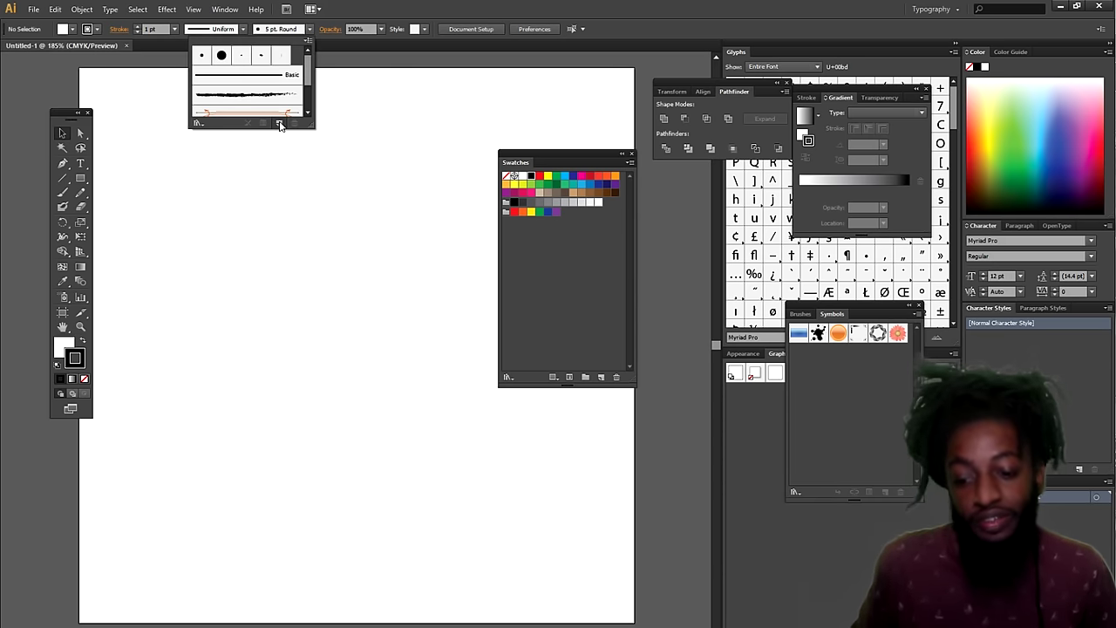
left_click(280, 123)
left_click(68, 133)
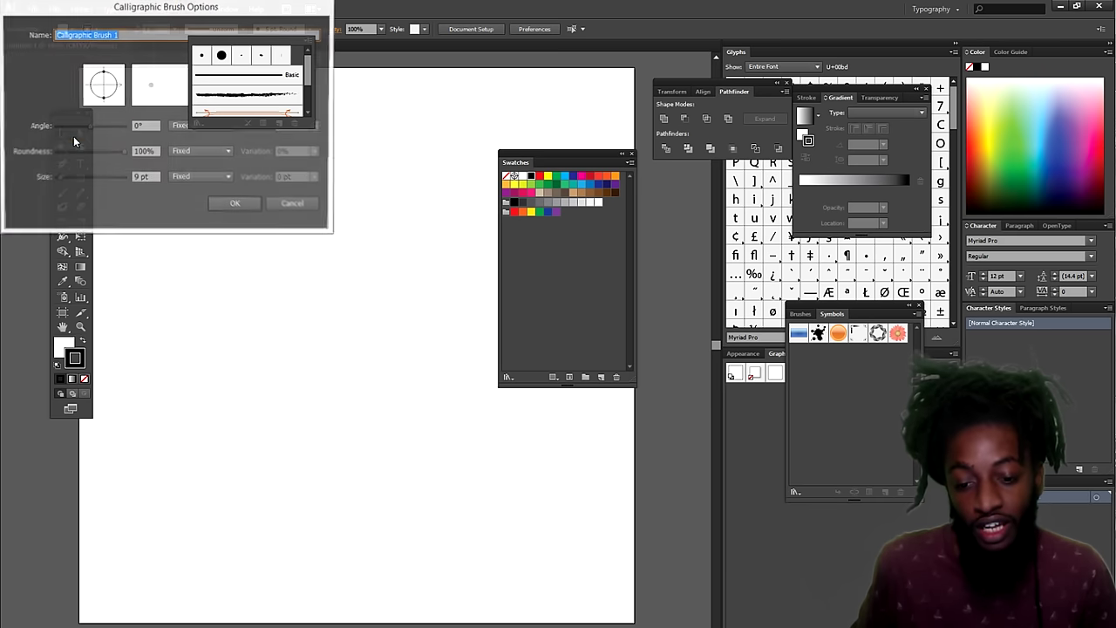
left_click(185, 179)
left_click(189, 217)
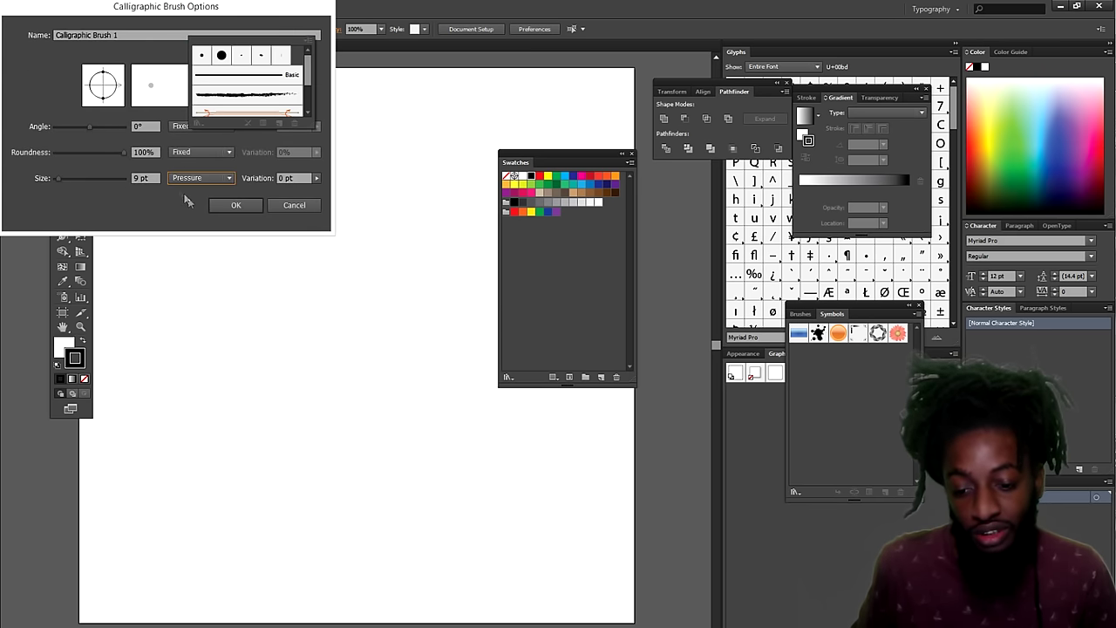
left_click_drag(70, 178, 62, 178)
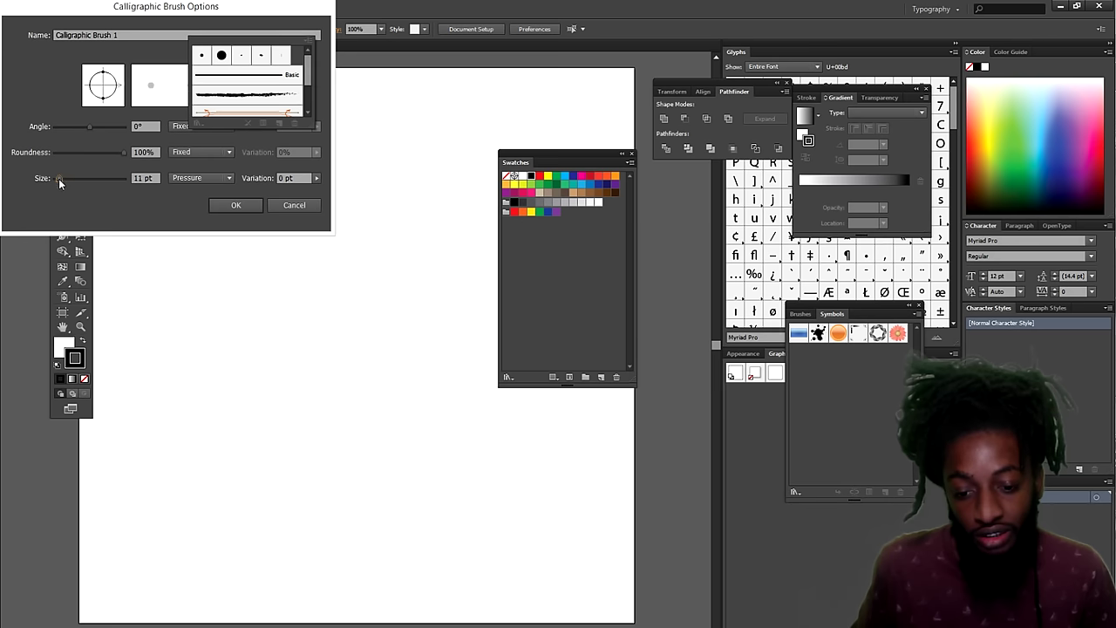
left_click(280, 212)
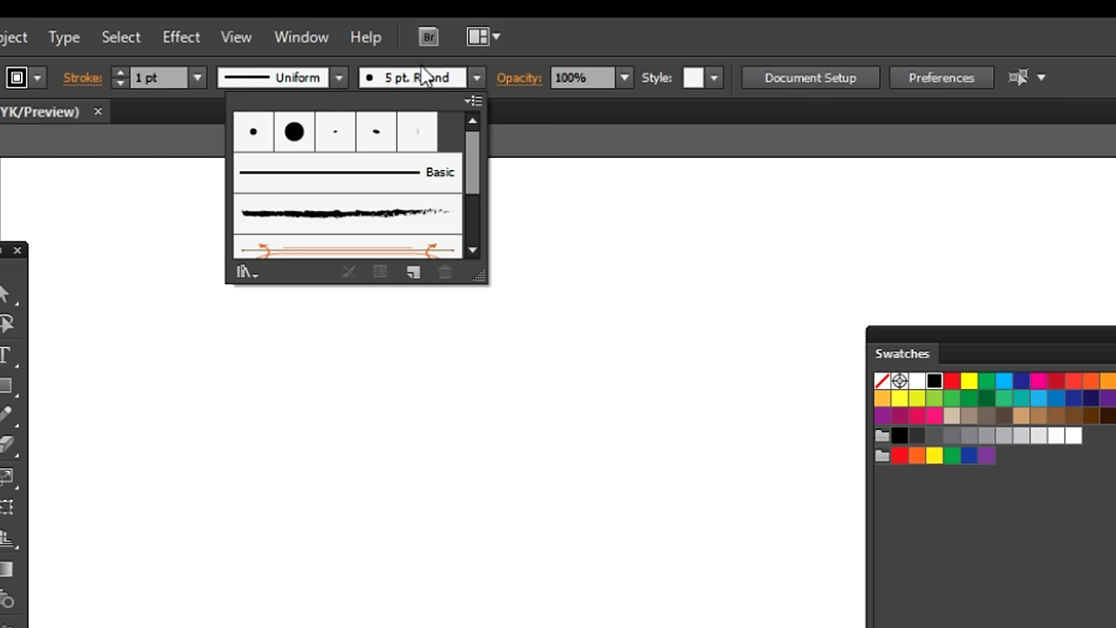
left_click(476, 77)
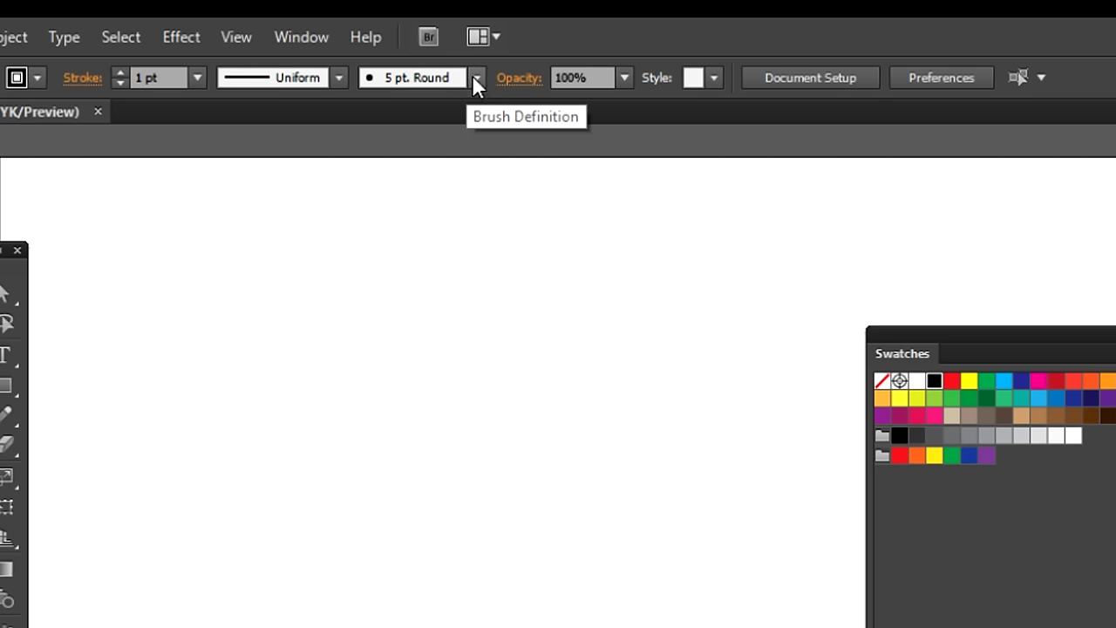
- Create a calligraphic brush sized 5 pt, following pen pressure with 5 pt variation
left_click(475, 77)
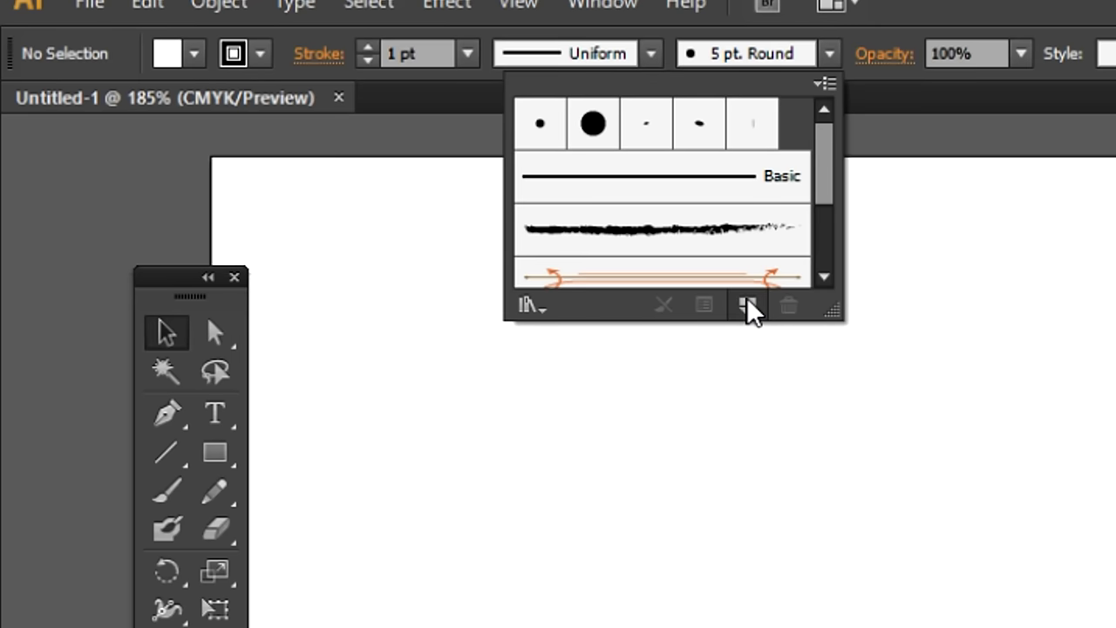
left_click(414, 273)
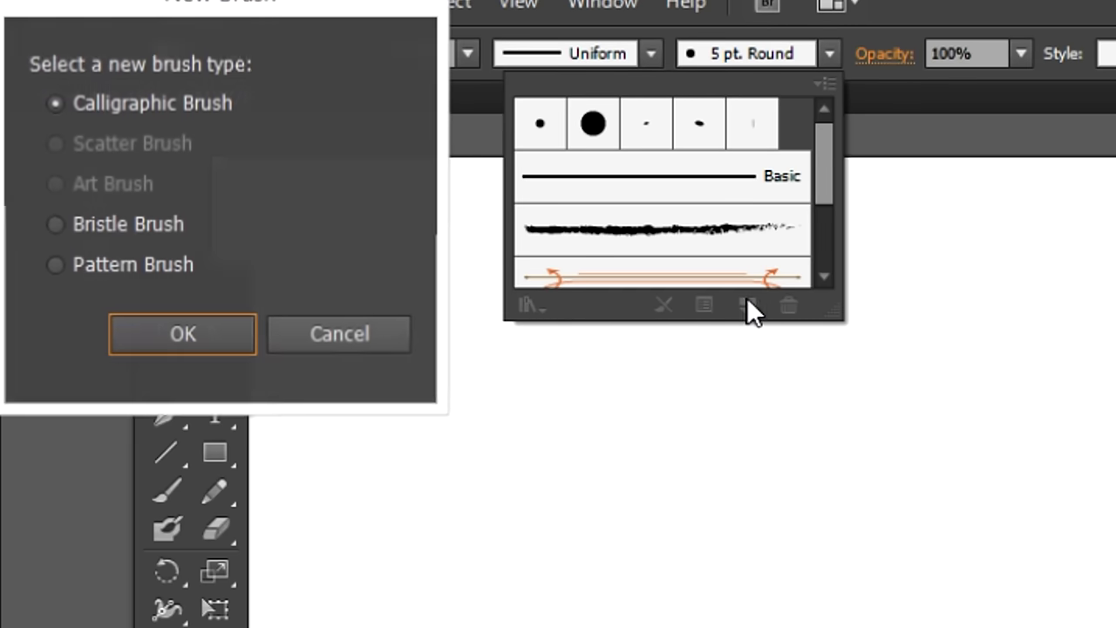
left_click(211, 337)
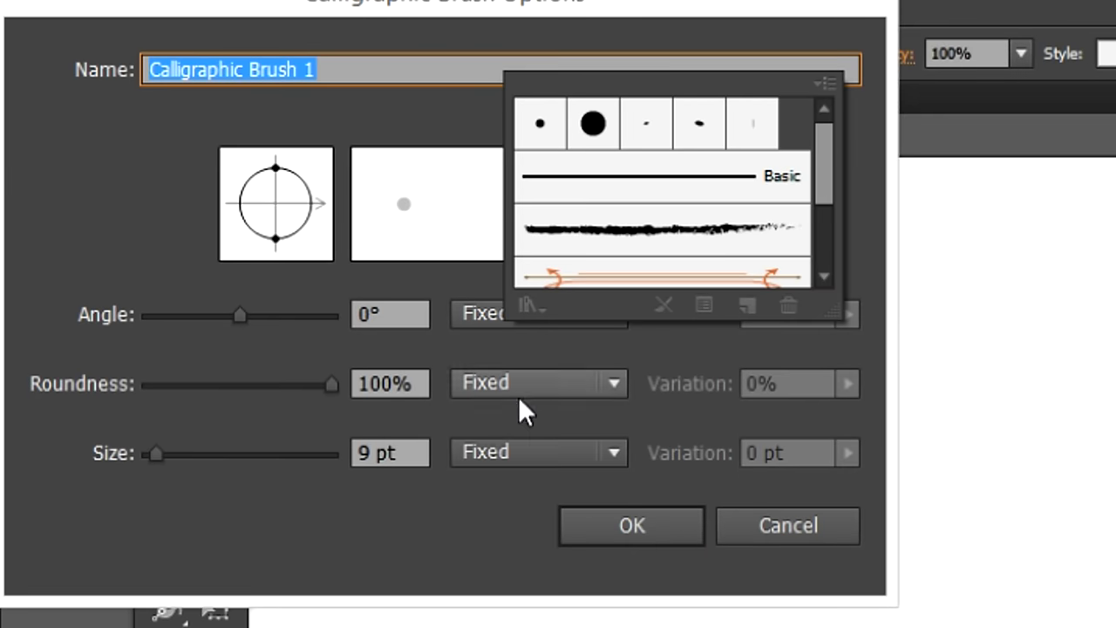
left_click(502, 452)
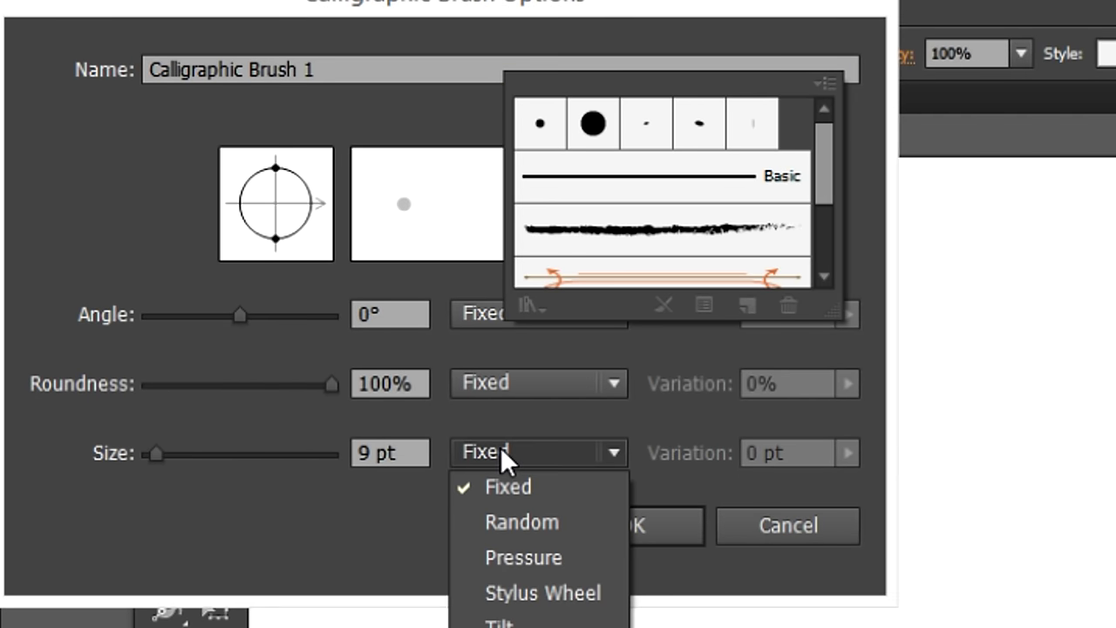
left_click(507, 561)
left_click(156, 454)
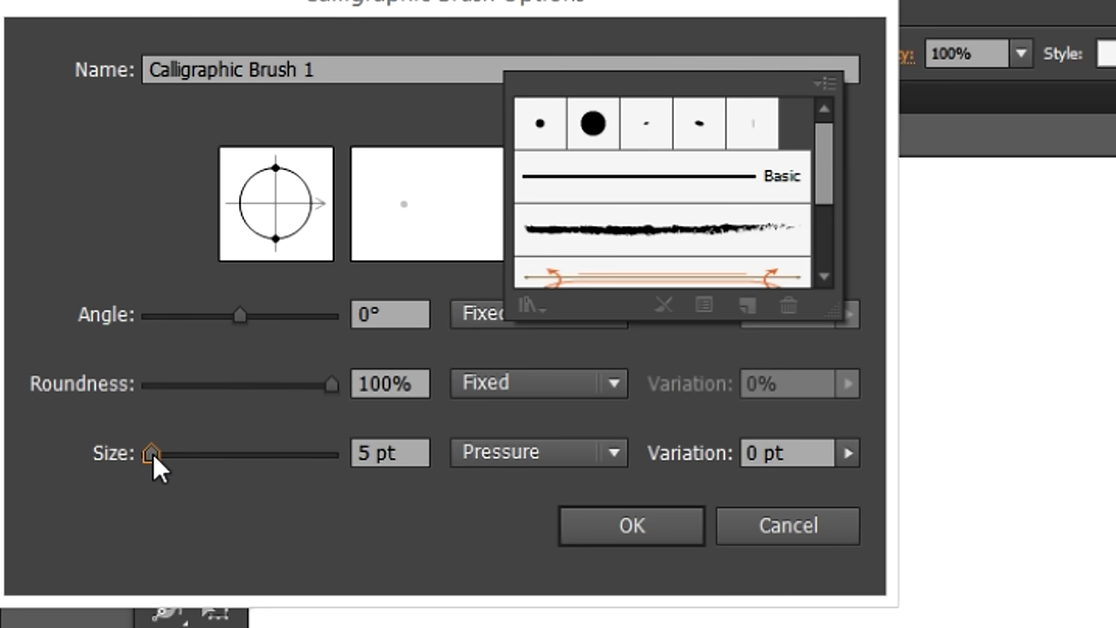
left_click(847, 450)
left_click_drag(840, 481, 878, 485)
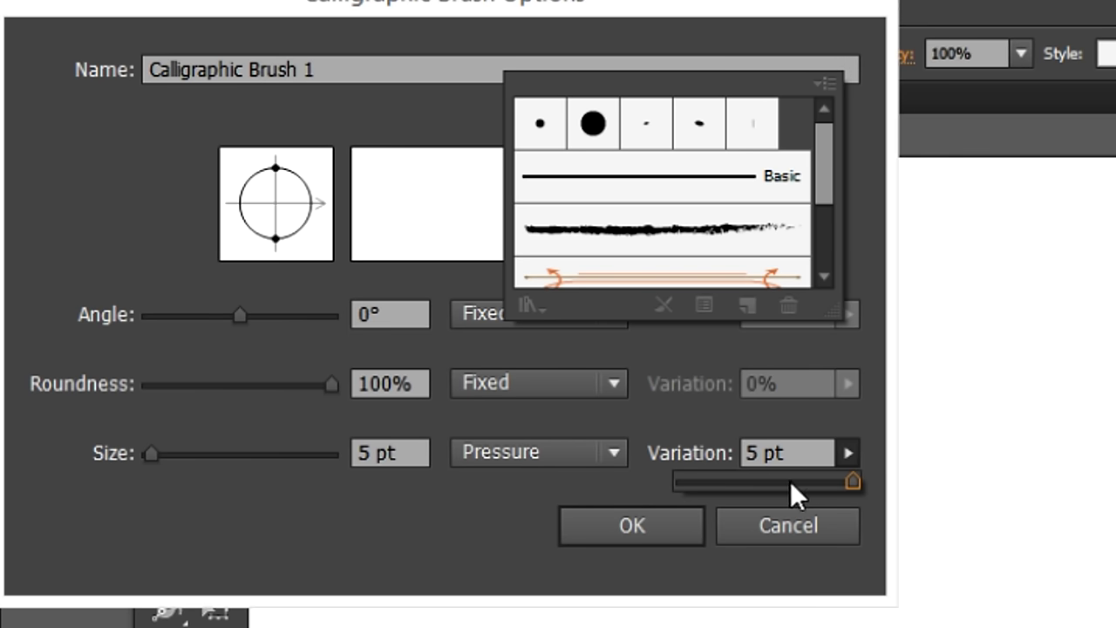
left_click(666, 521)
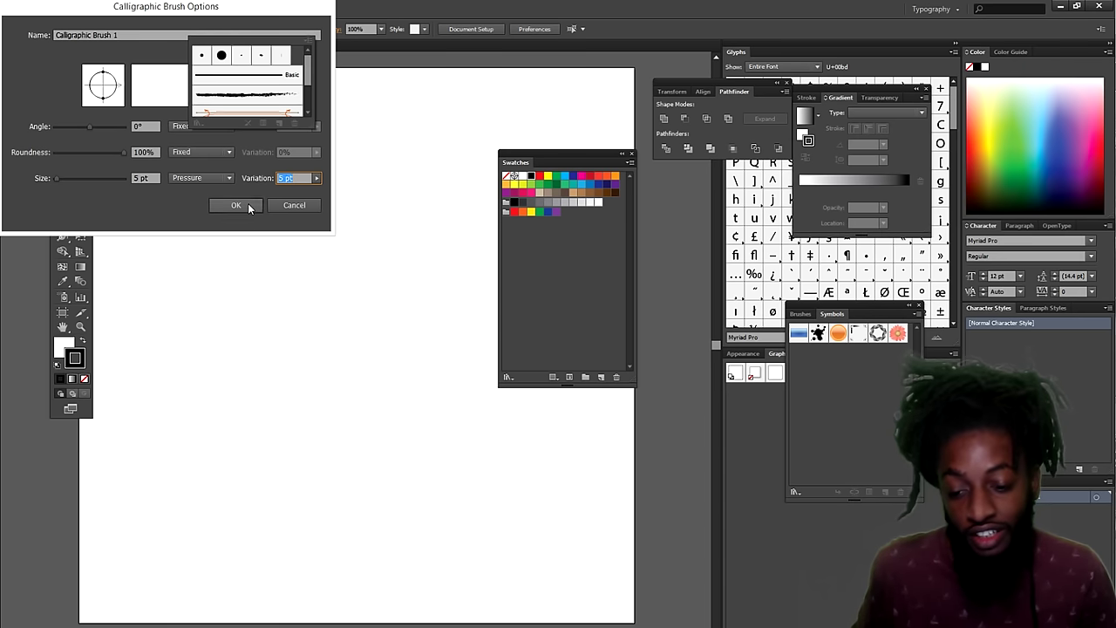
left_click(247, 206)
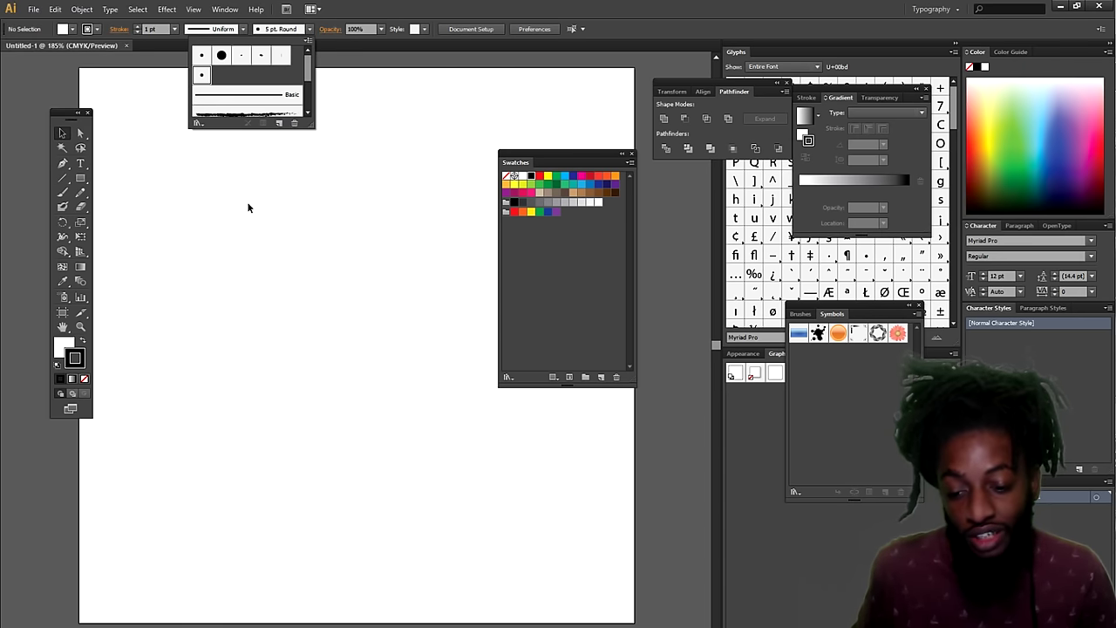
- Paint test strokes with the new calligraphic brush, then undo them
left_click(63, 194)
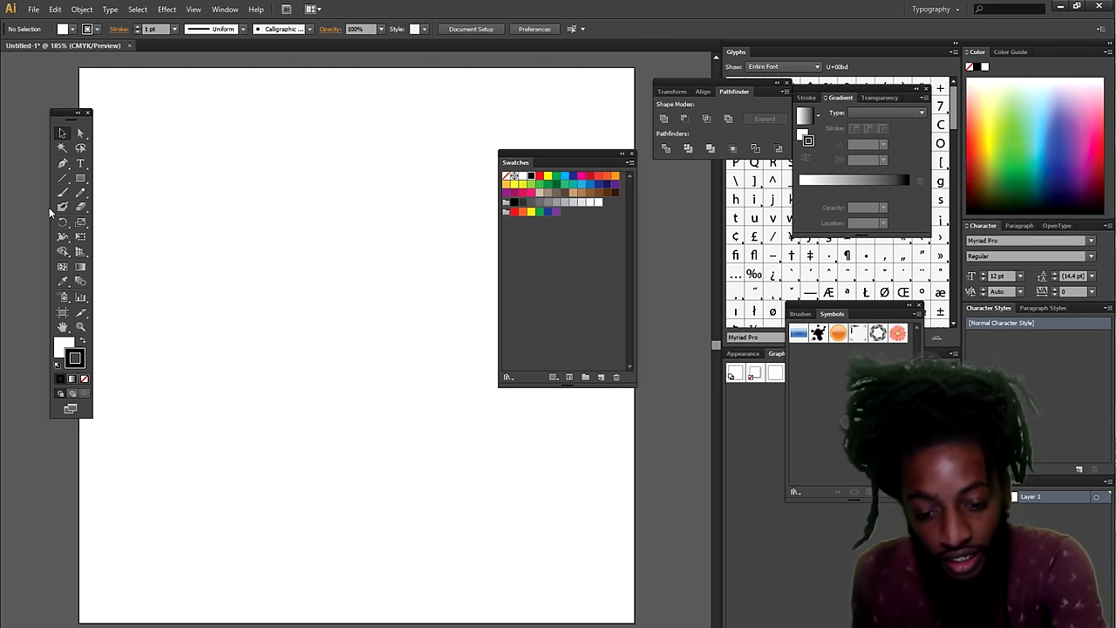
left_click(62, 193)
mouse_move(691, 463)
left_mouse_down()
mouse_move(673, 319)
mouse_move(679, 183)
left_mouse_up()
left_click_drag(655, 288, 637, 571)
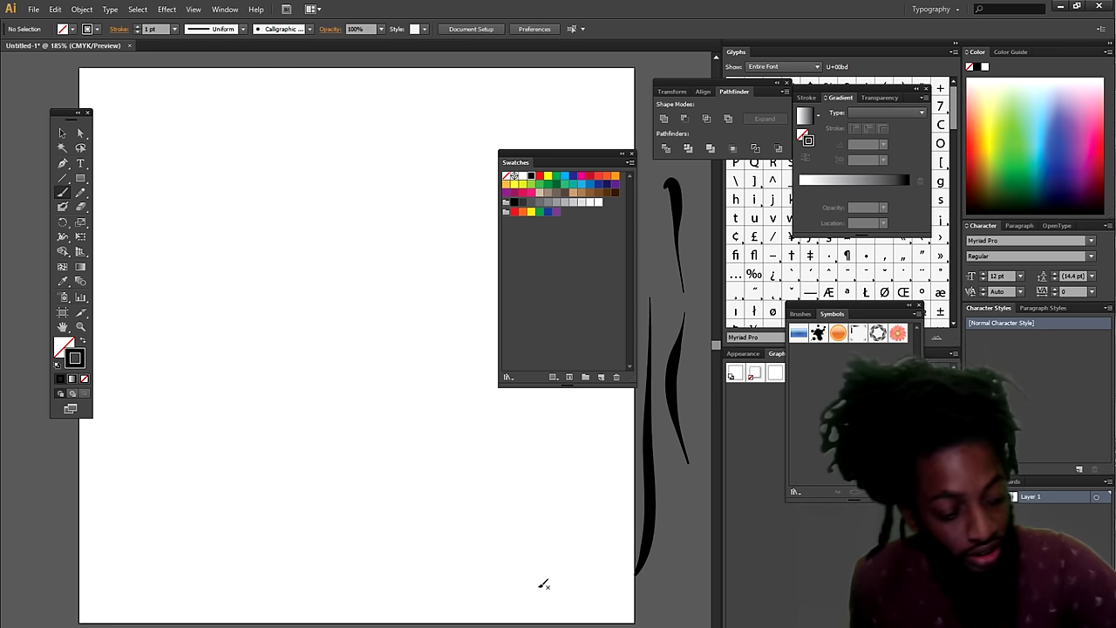
key("ctrl+z")
key("ctrl+z")
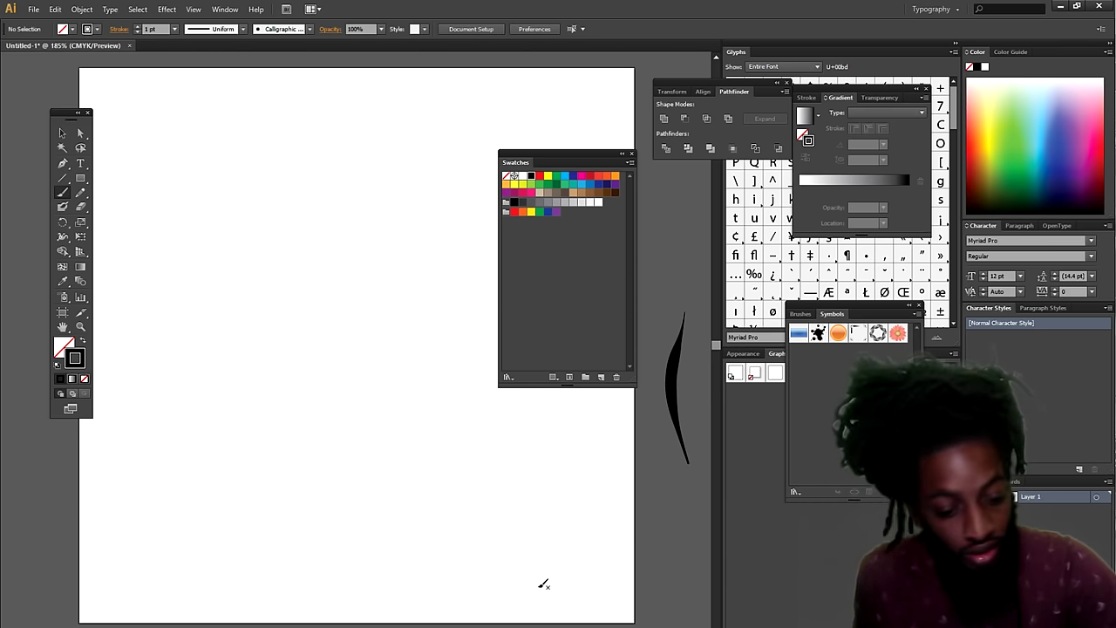
key("ctrl+z")
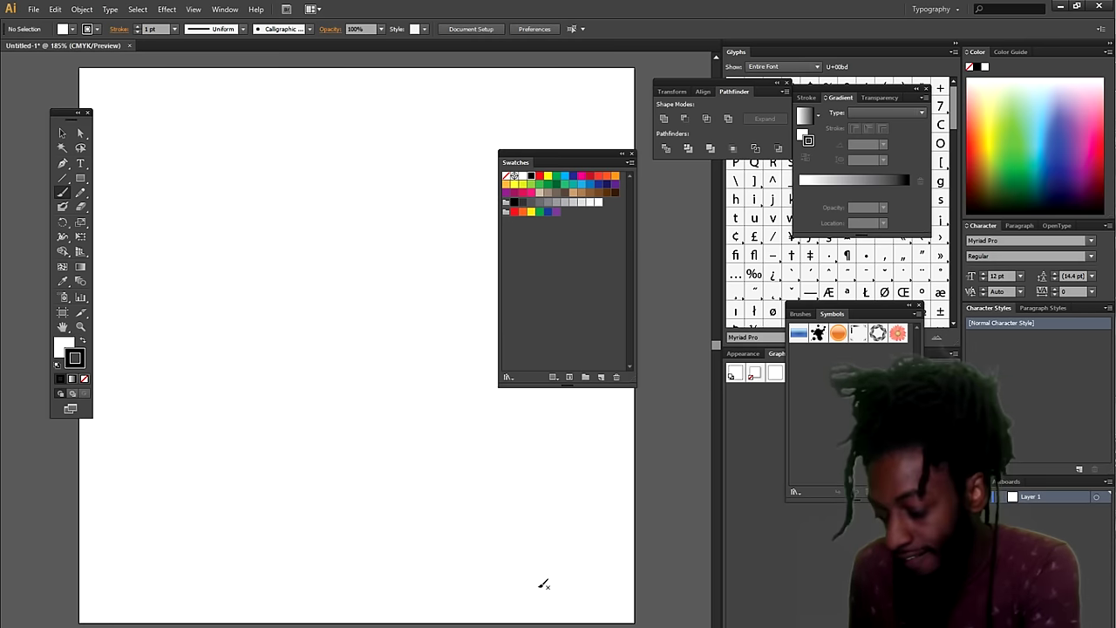
- Set the stroke colour to light pink DD9BA1
double_click(87, 350)
left_click_drag(182, 189, 185, 61)
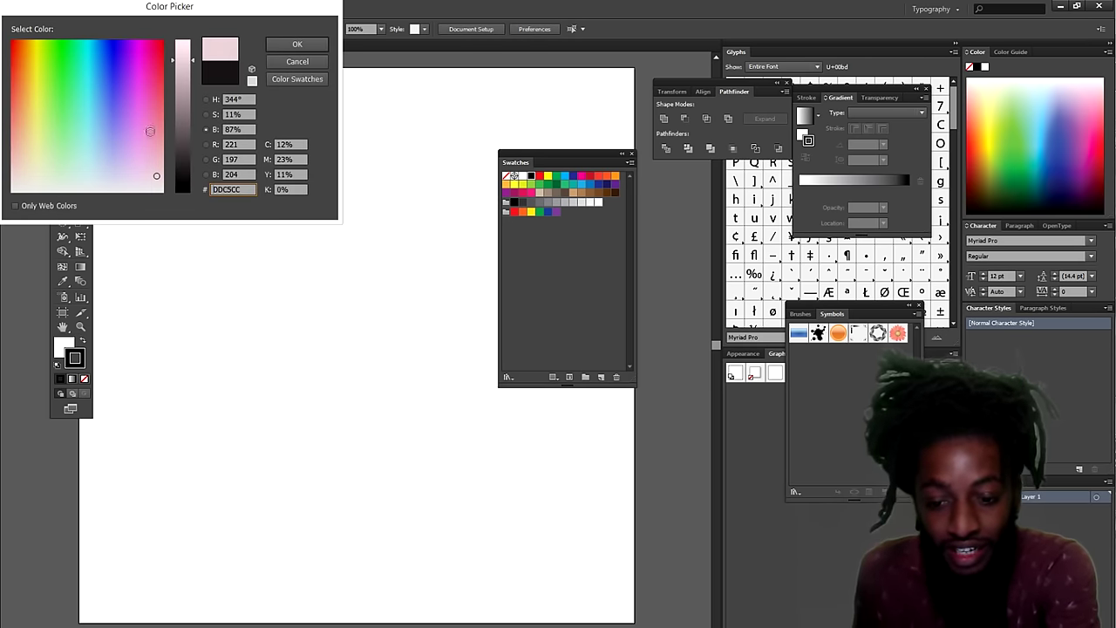
left_click(160, 143)
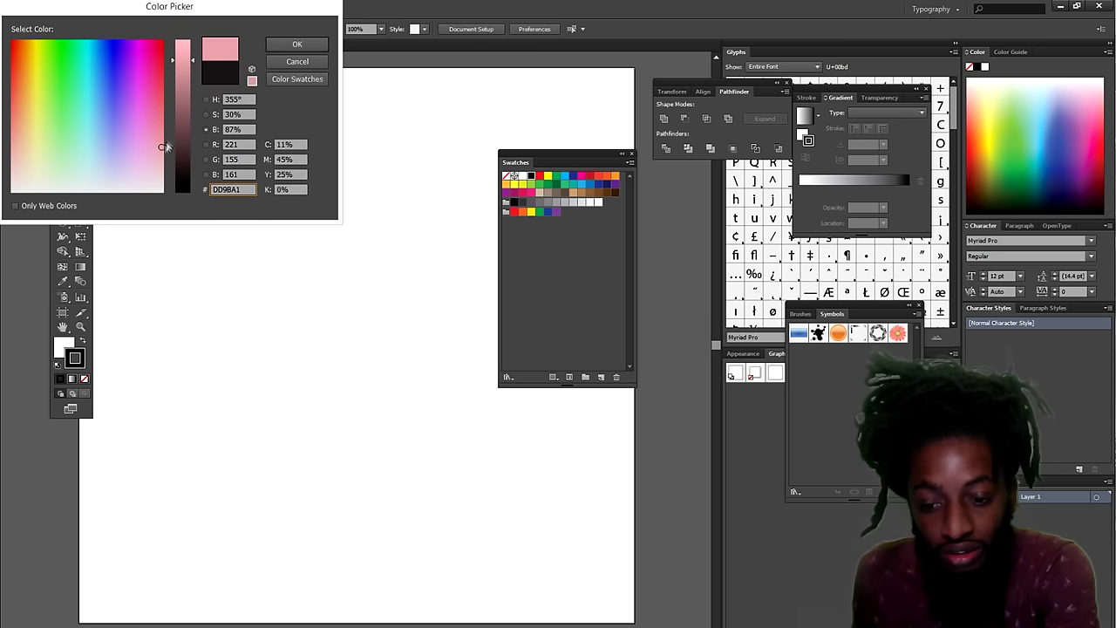
left_click(297, 44)
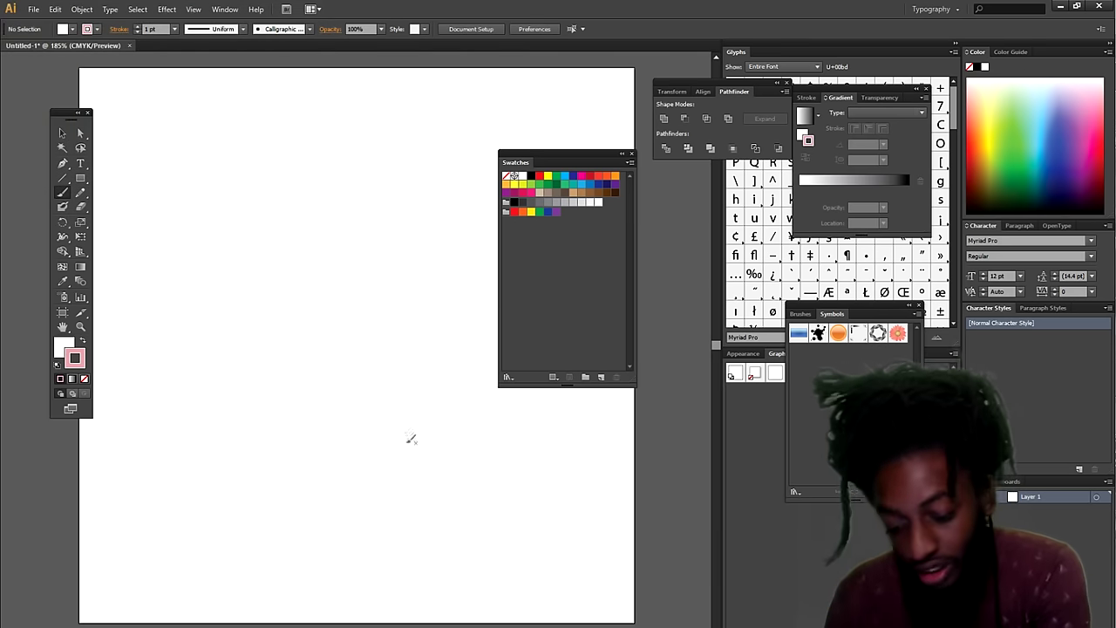
- Sketch the open mouth outline, upper lip and brow in pink
mouse_move(301, 355)
left_mouse_down()
mouse_move(270, 480)
mouse_move(407, 411)
mouse_move(287, 391)
left_mouse_up()
left_click_drag(304, 444, 390, 436)
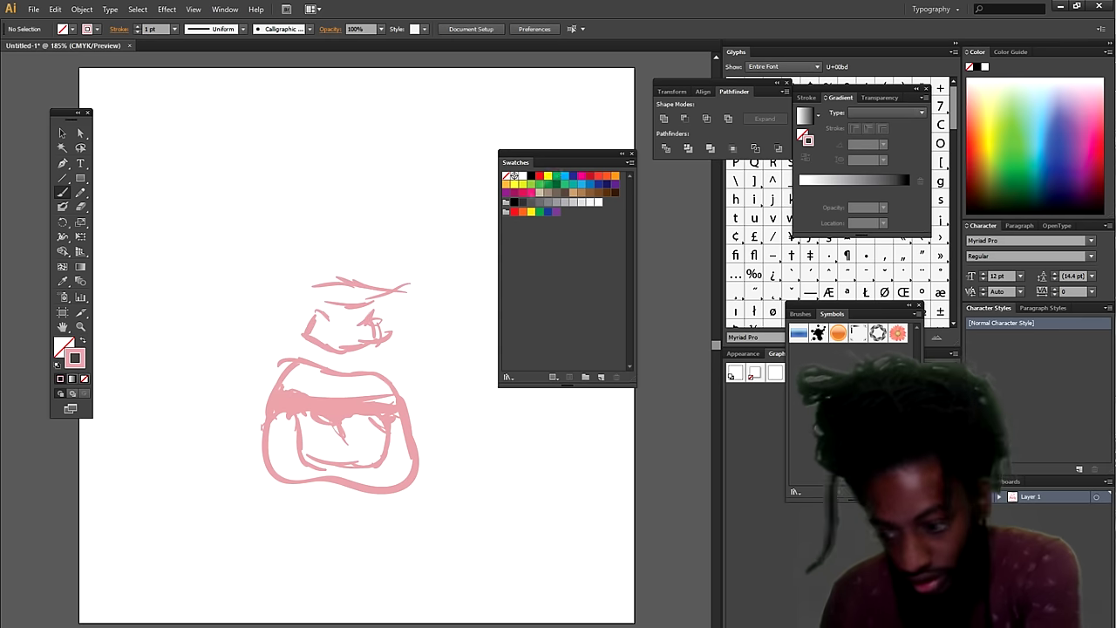
left_click_drag(532, 163, 628, 188)
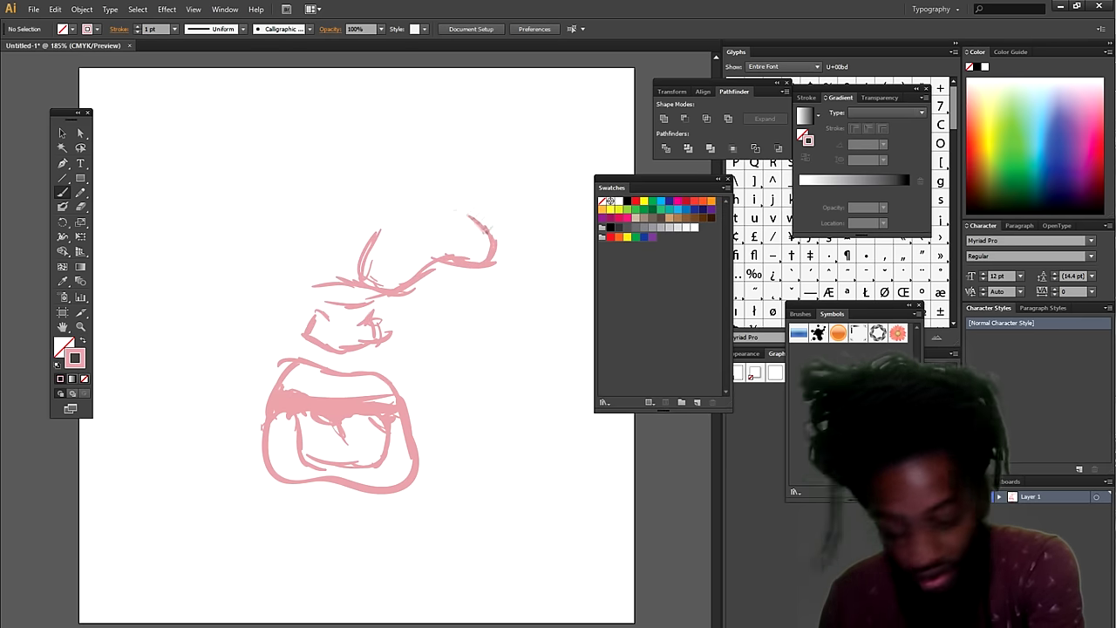
left_click_drag(307, 286, 211, 260)
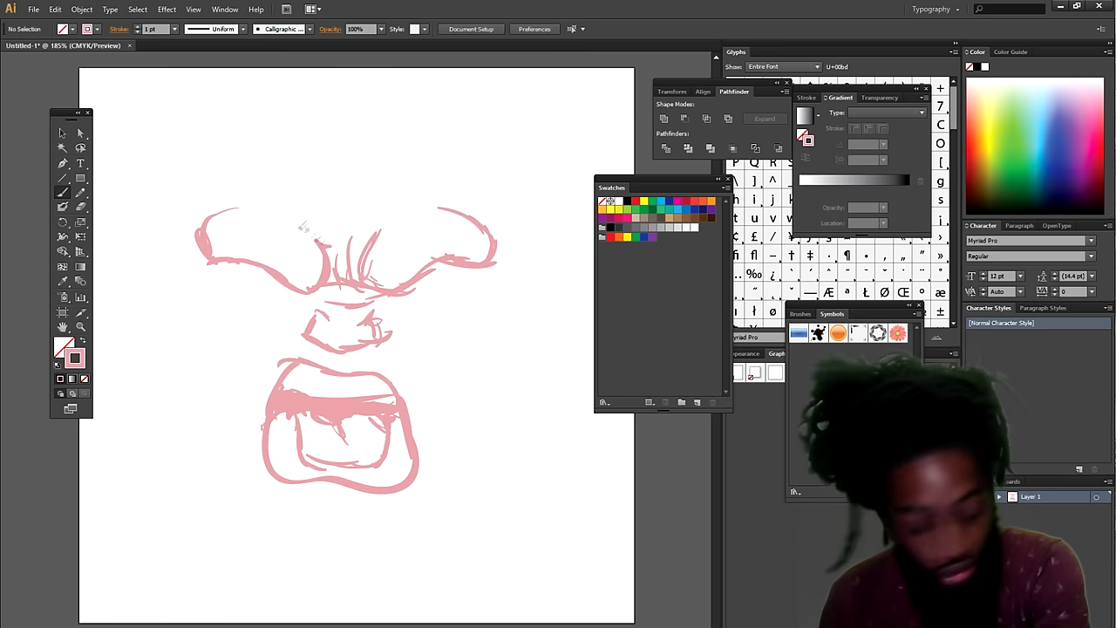
left_click_drag(446, 178, 310, 190)
left_click_drag(449, 260, 463, 288)
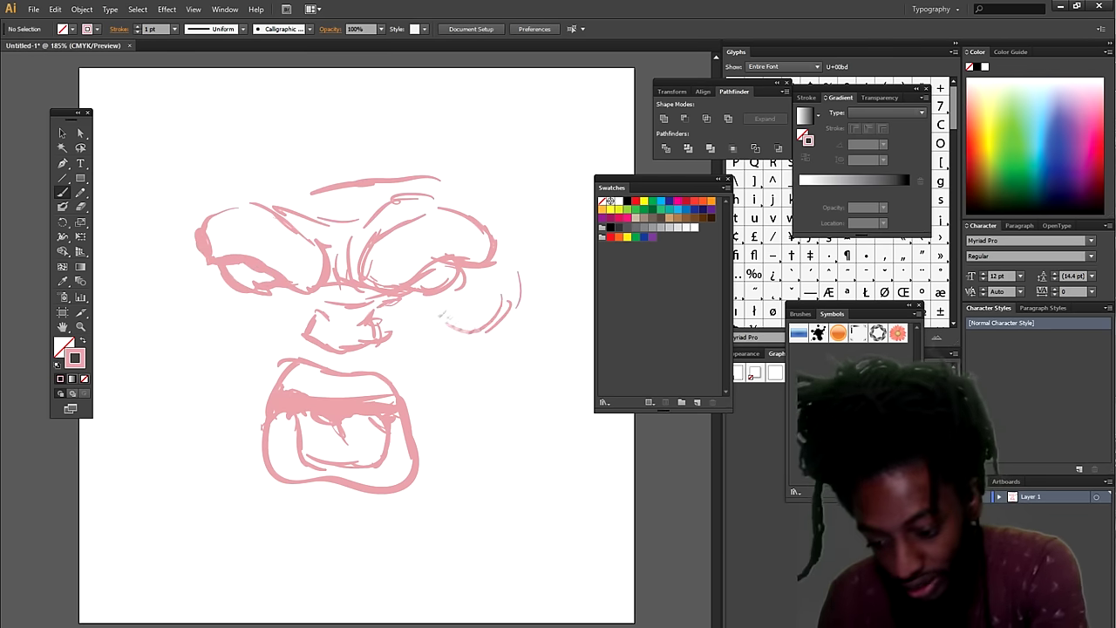
- Sketch the cheek, both sides of the face, the jaw and the chin
left_click_drag(236, 333, 298, 322)
left_click_drag(213, 339, 183, 278)
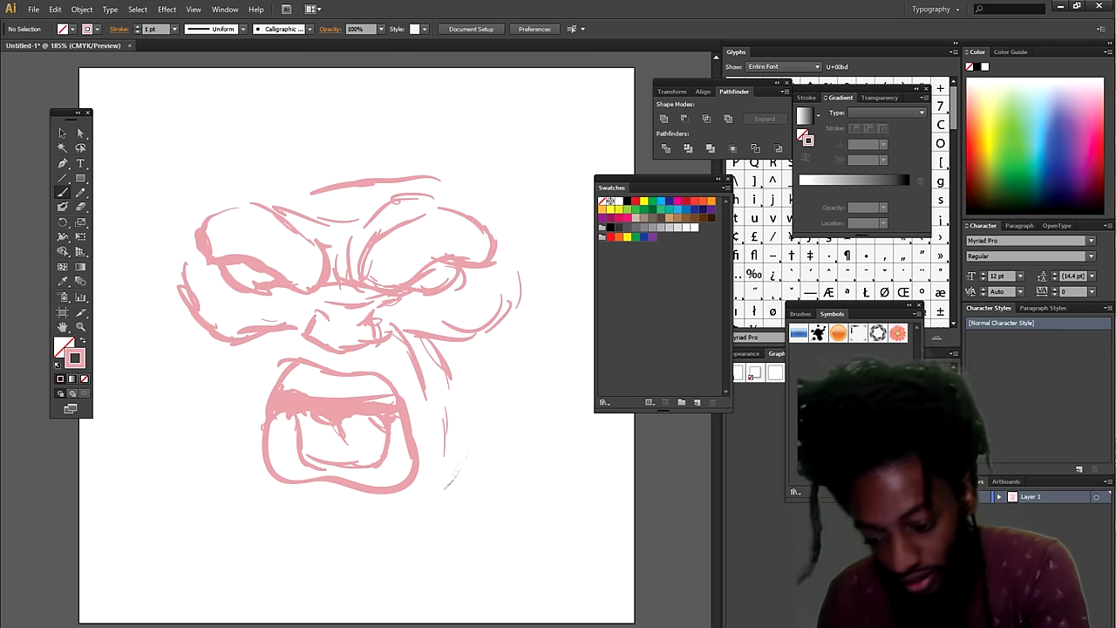
left_click_drag(442, 493, 520, 386)
left_click_drag(504, 297, 520, 410)
left_click_drag(441, 461, 270, 509)
mouse_move(447, 494)
left_mouse_down()
mouse_move(227, 471)
mouse_move(182, 275)
left_mouse_up()
- Sketch the top right of the head, the temple and the right ear
left_click_drag(482, 170, 480, 205)
left_click_drag(499, 272, 517, 304)
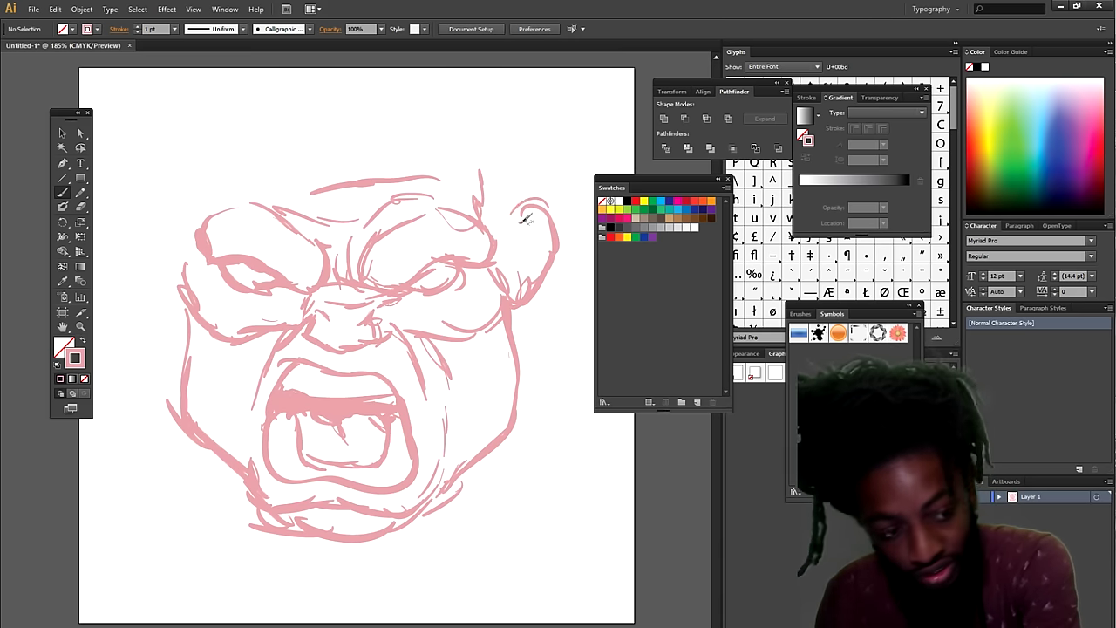
left_click_drag(524, 199, 494, 234)
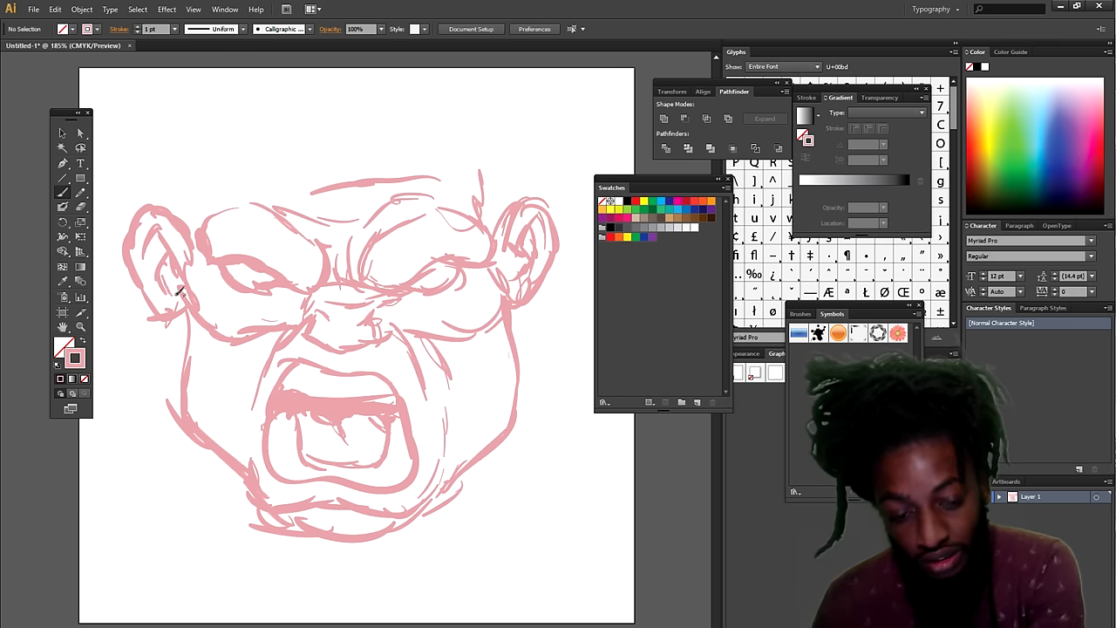
mouse_move(487, 216)
left_mouse_down()
mouse_move(478, 140)
mouse_move(425, 131)
mouse_move(364, 142)
left_mouse_up()
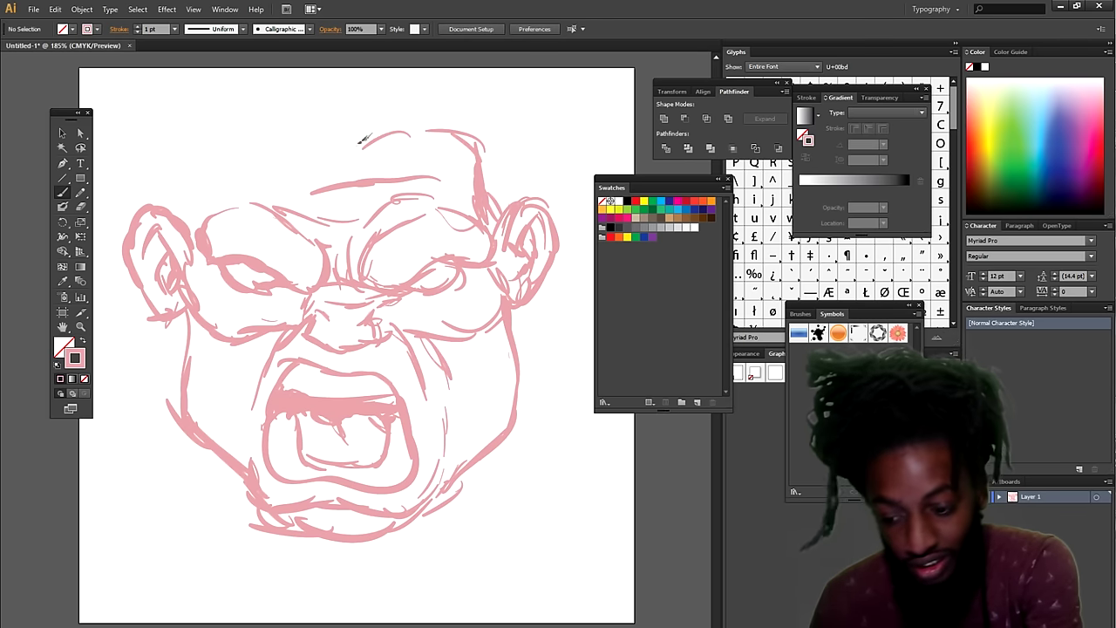
- Sketch the left side of the head and lines across the forehead
left_click_drag(218, 118, 192, 237)
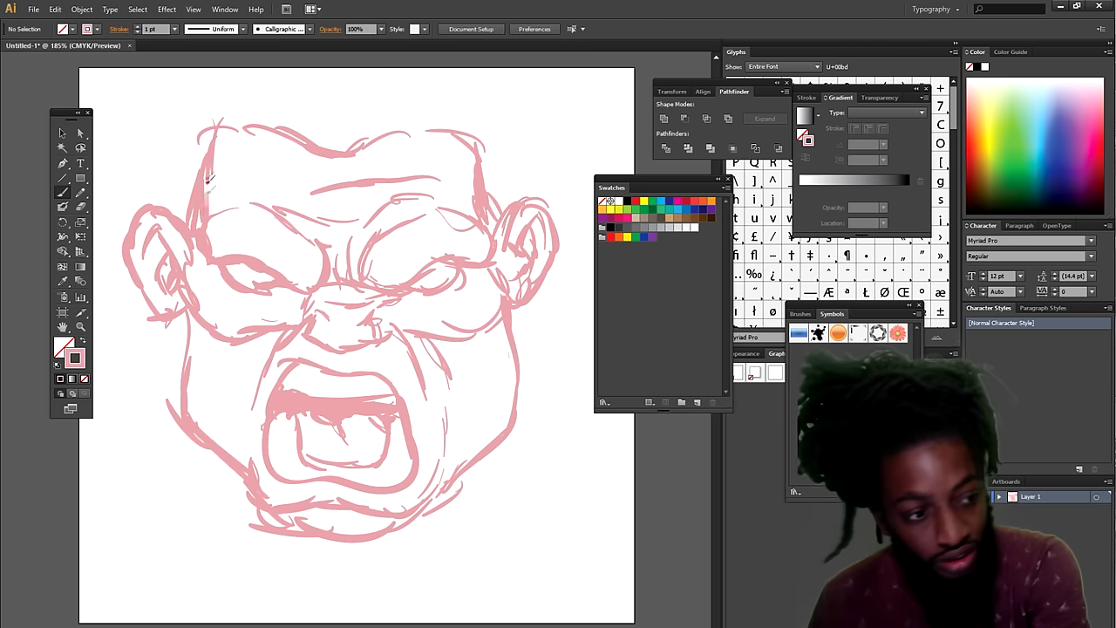
left_click_drag(220, 173, 204, 215)
left_click_drag(246, 139, 211, 215)
mouse_move(305, 198)
left_mouse_down()
mouse_move(251, 217)
mouse_move(281, 133)
mouse_move(206, 174)
left_mouse_up()
- Add hair strokes above the right ear and at the top-left of the head
left_click_drag(546, 178, 528, 199)
mouse_move(516, 141)
left_mouse_down()
mouse_move(544, 175)
mouse_move(506, 194)
mouse_move(492, 73)
left_mouse_up()
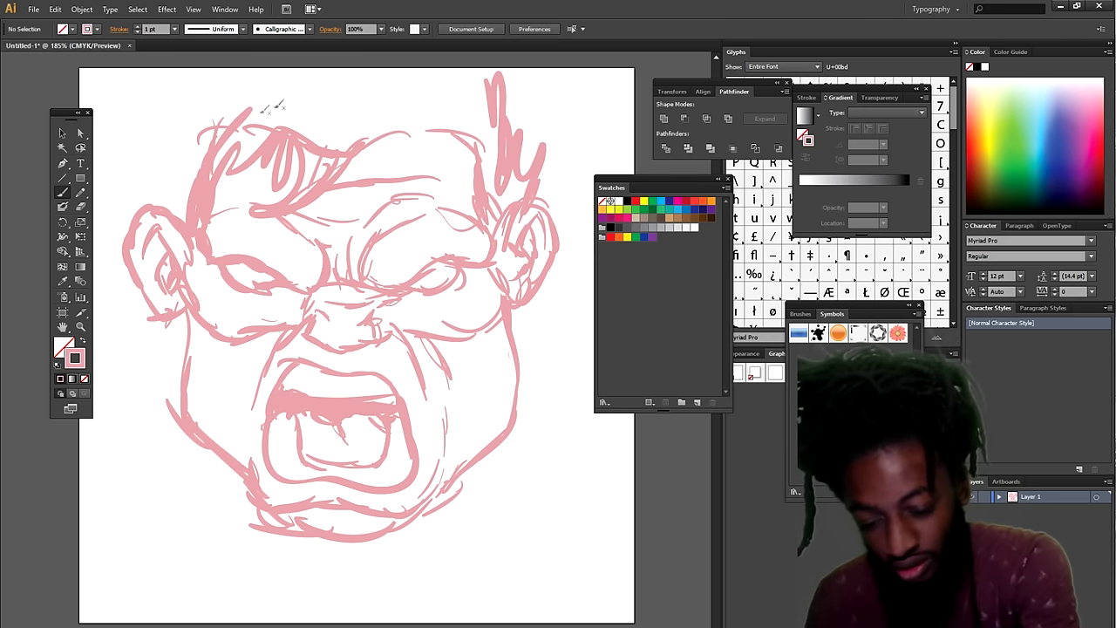
left_click_drag(193, 167, 178, 207)
mouse_move(145, 135)
left_mouse_down()
mouse_move(180, 204)
mouse_move(171, 84)
left_mouse_up()
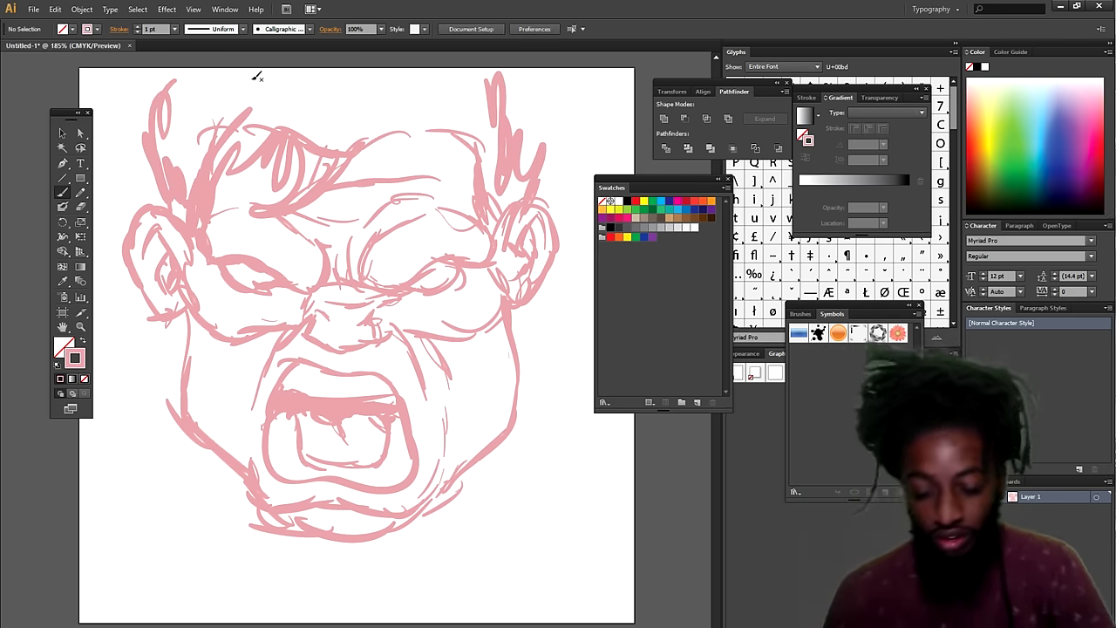
left_click(62, 132)
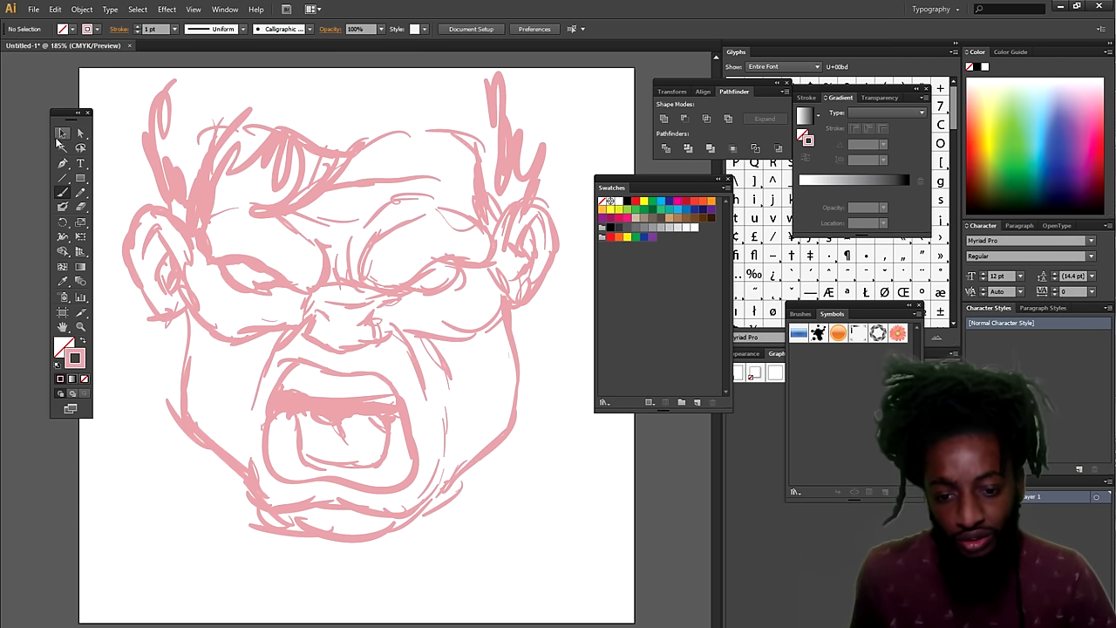
- Centre the whole sketch on the artboard and reposition the hair zigzag stroke
mouse_move(111, 584)
left_mouse_down()
mouse_move(595, 127)
mouse_move(475, 207)
left_mouse_up()
left_click_drag(316, 428, 385, 431)
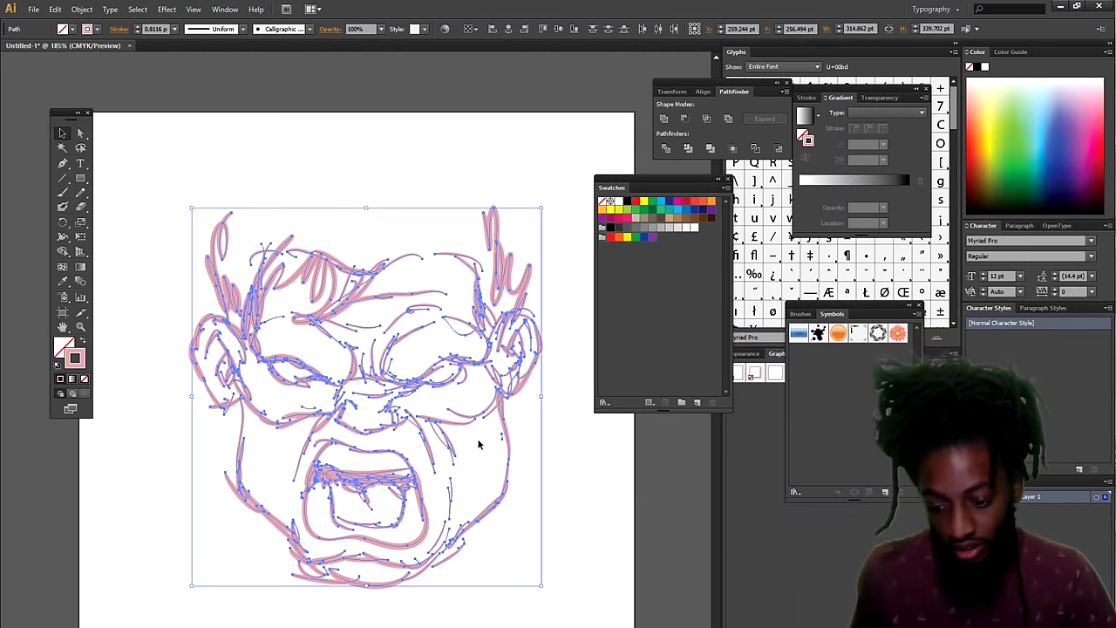
left_click(392, 422)
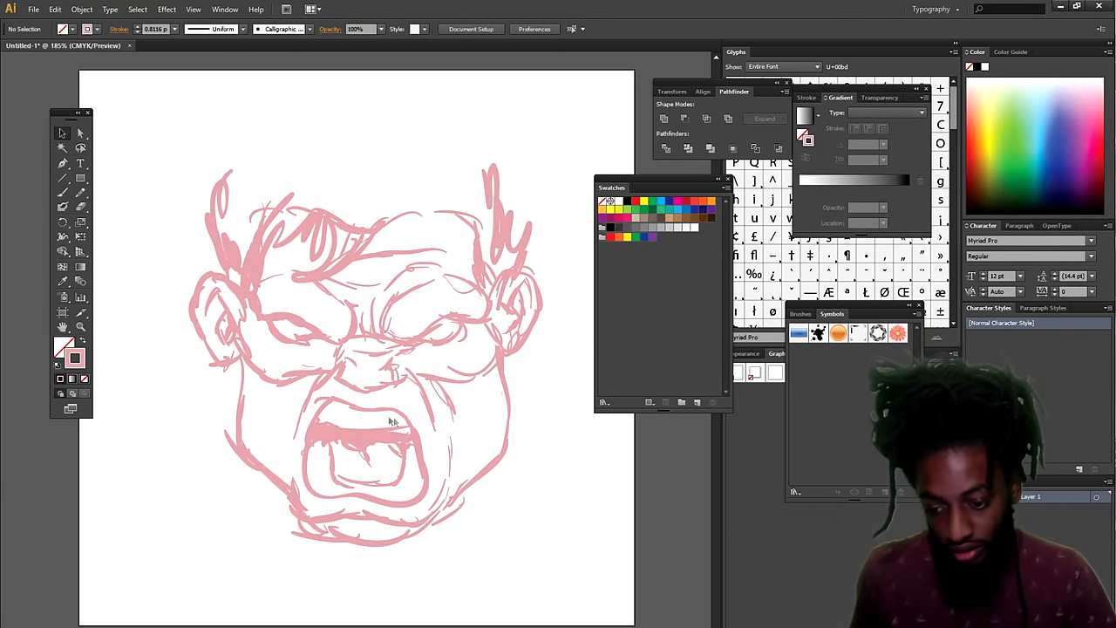
left_click_drag(307, 432, 382, 509)
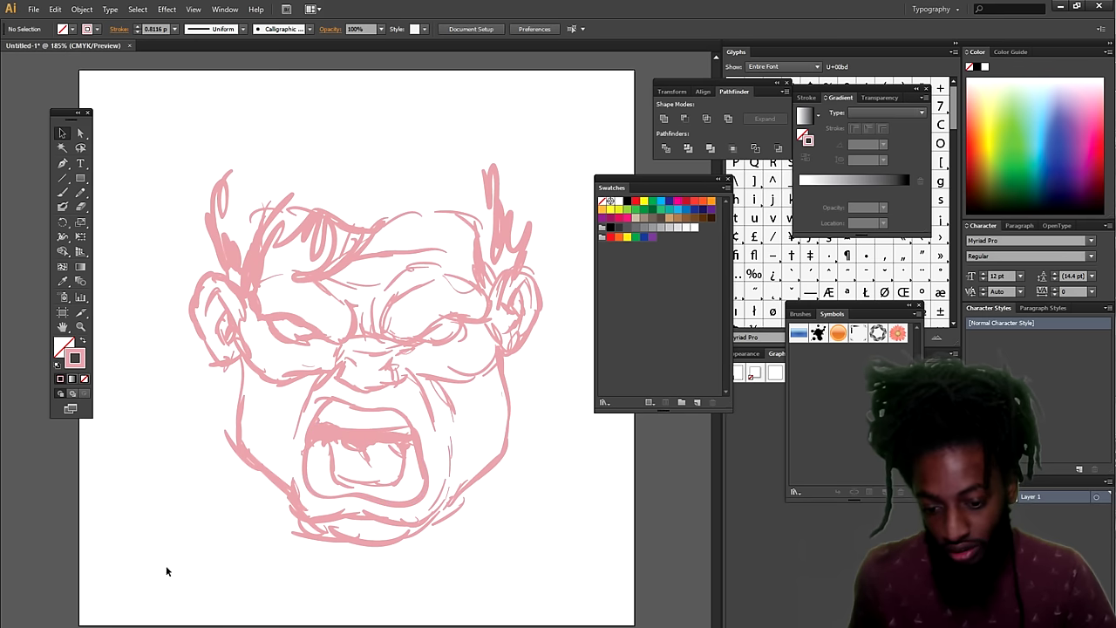
left_click_drag(166, 571, 546, 100)
left_click_drag(511, 224, 498, 241)
left_click(580, 340)
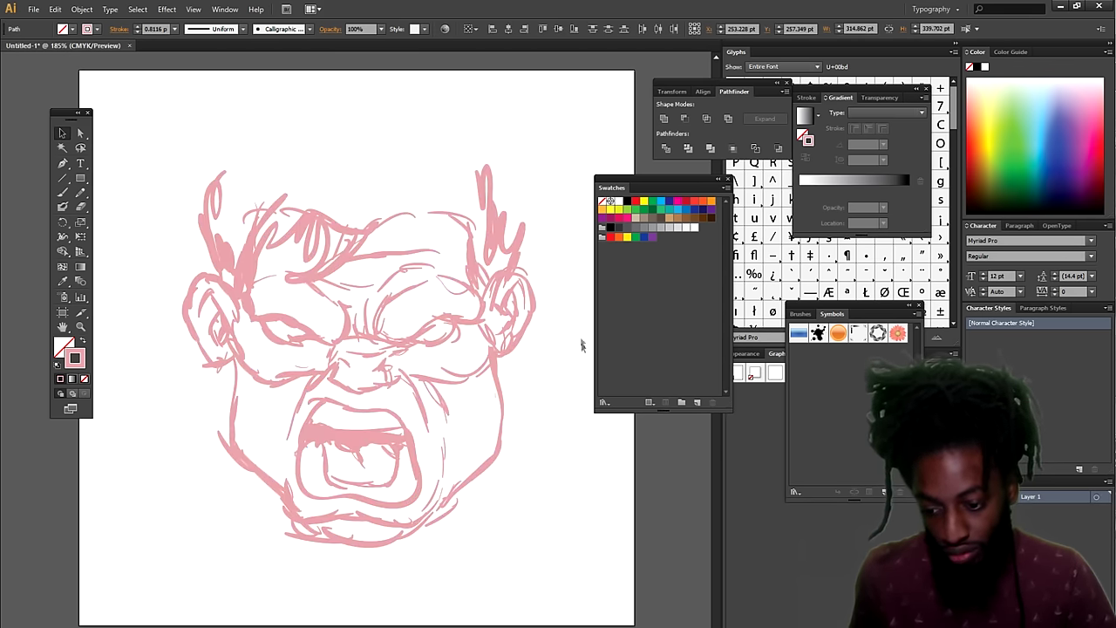
left_click_drag(494, 179, 472, 139)
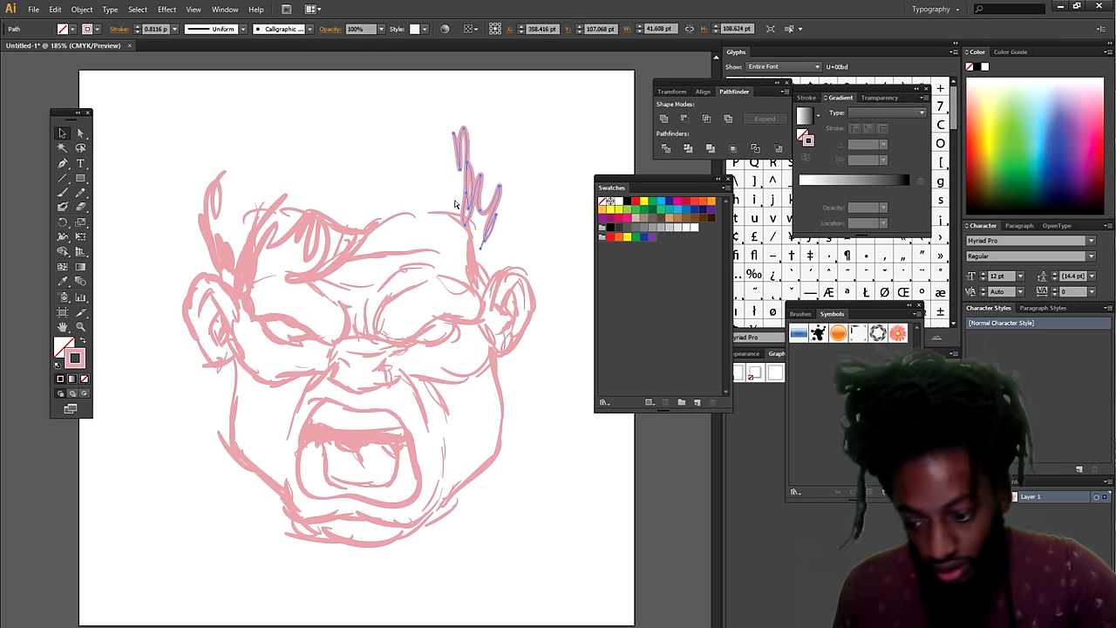
key("ctrl+shift+b")
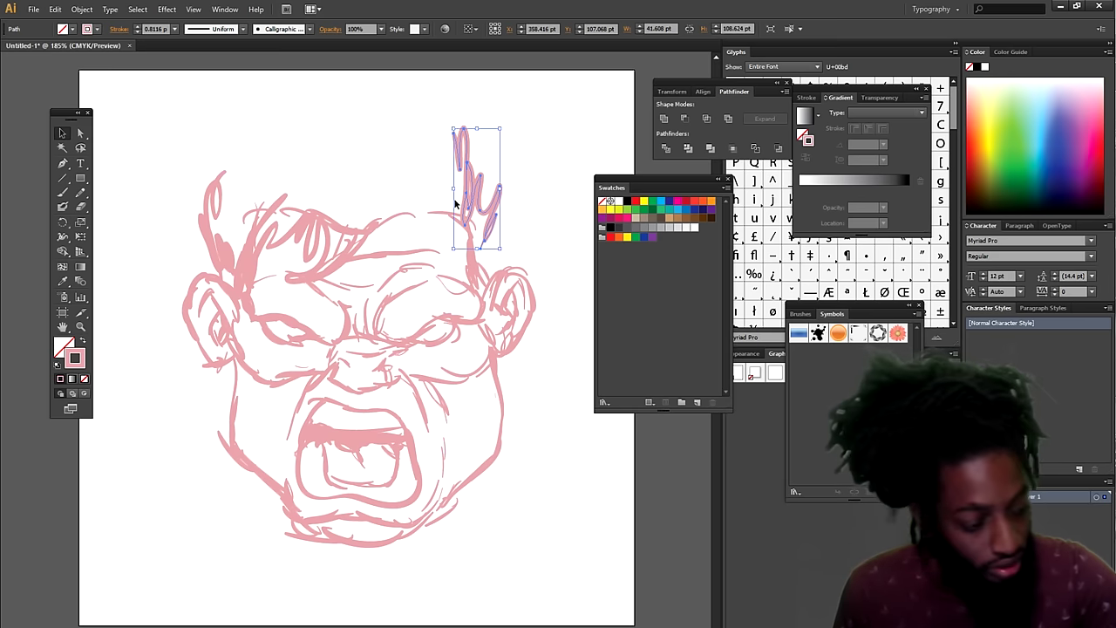
left_click_drag(455, 205, 477, 244)
- Paint the rounded skull outline over the head and reset colours to white fill, black stroke
left_click(62, 192)
left_click_drag(29, 158, 26, 281)
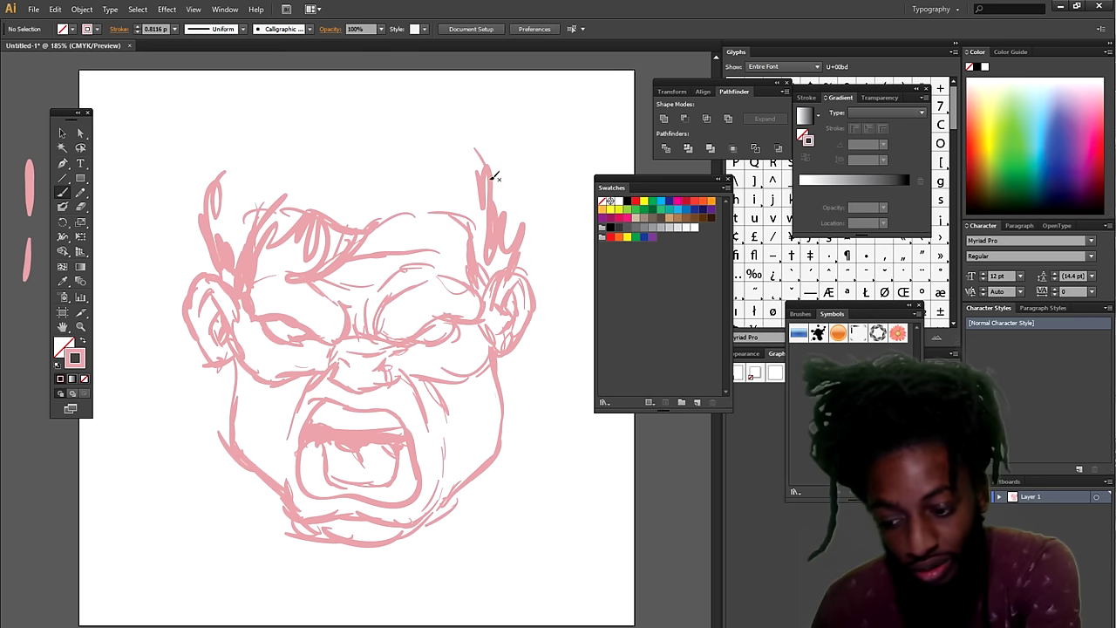
left_click_drag(484, 167, 360, 112)
left_click_drag(425, 125, 209, 184)
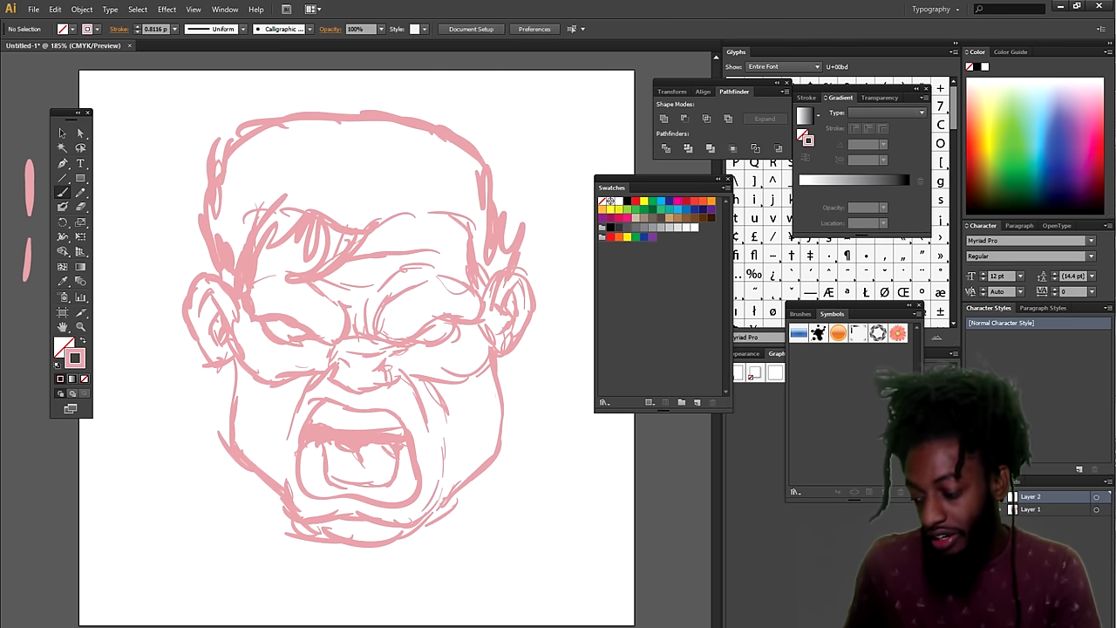
left_click(57, 364)
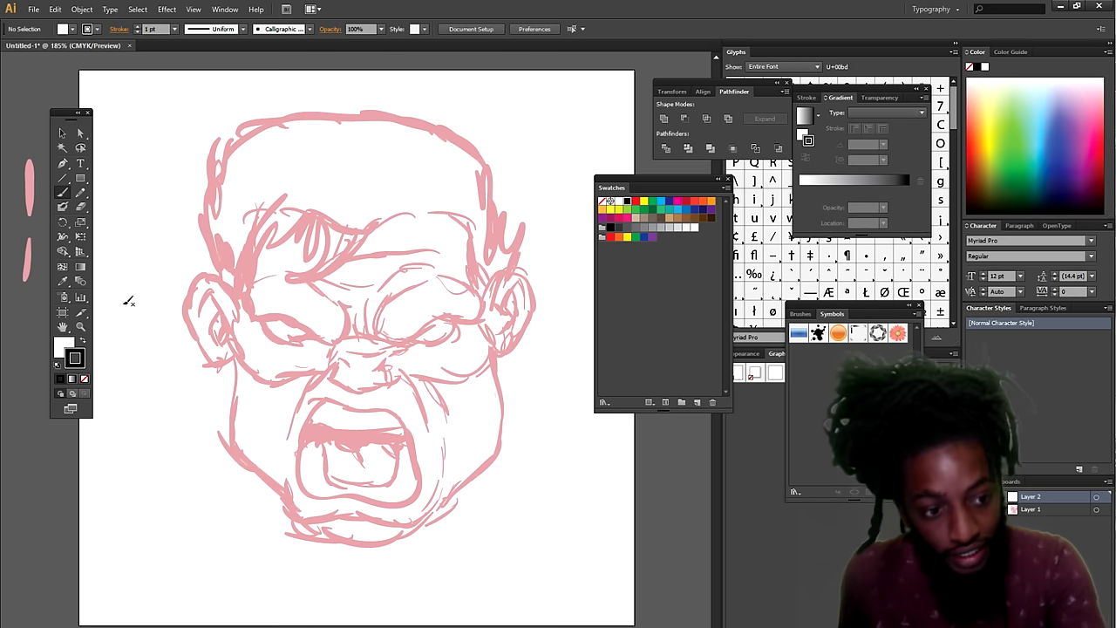
scroll(299, 333, "down", 1)
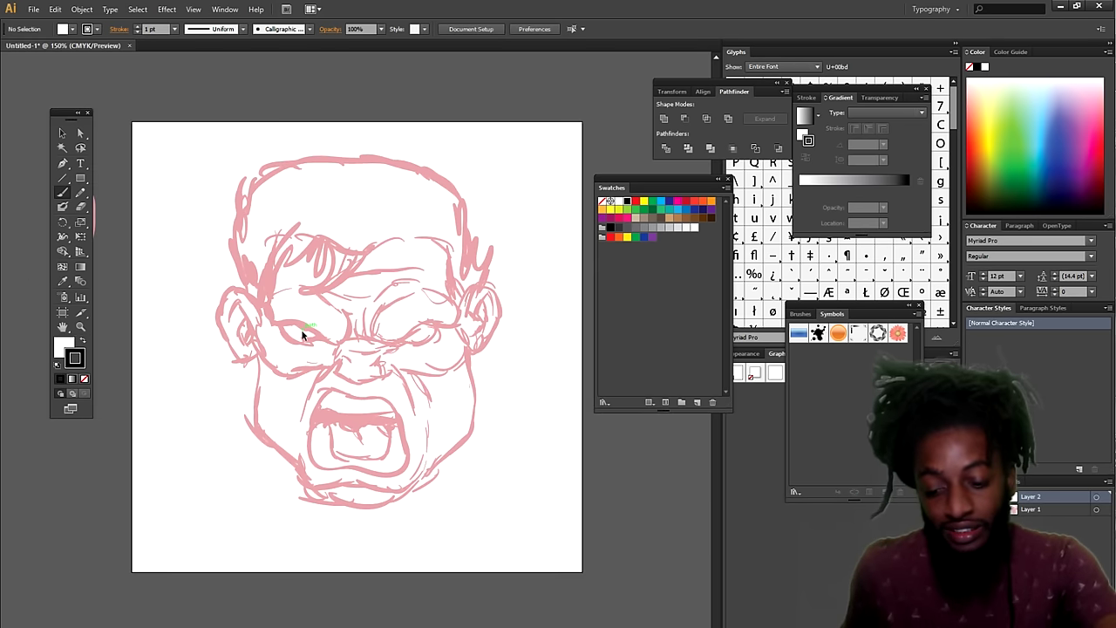
- Set the black brush stroke weight to 0.5 pt, testing it off the artboard
scroll(304, 337, "up", 3)
scroll(323, 337, "up", 1)
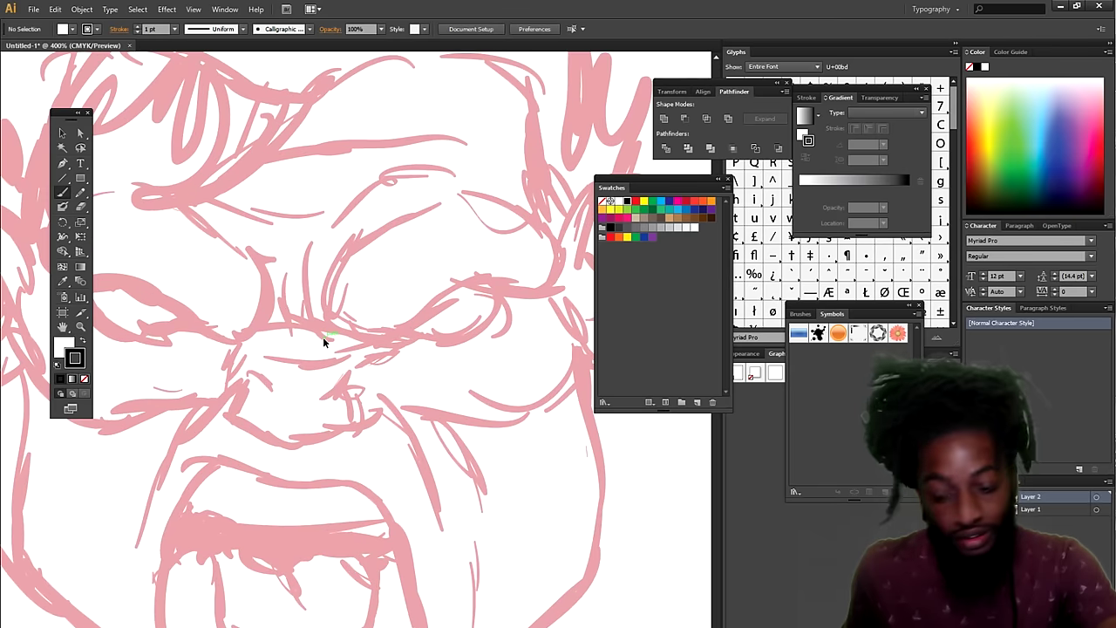
scroll(323, 340, "up", 1)
scroll(331, 336, "up", 1)
scroll(349, 330, "up", 1)
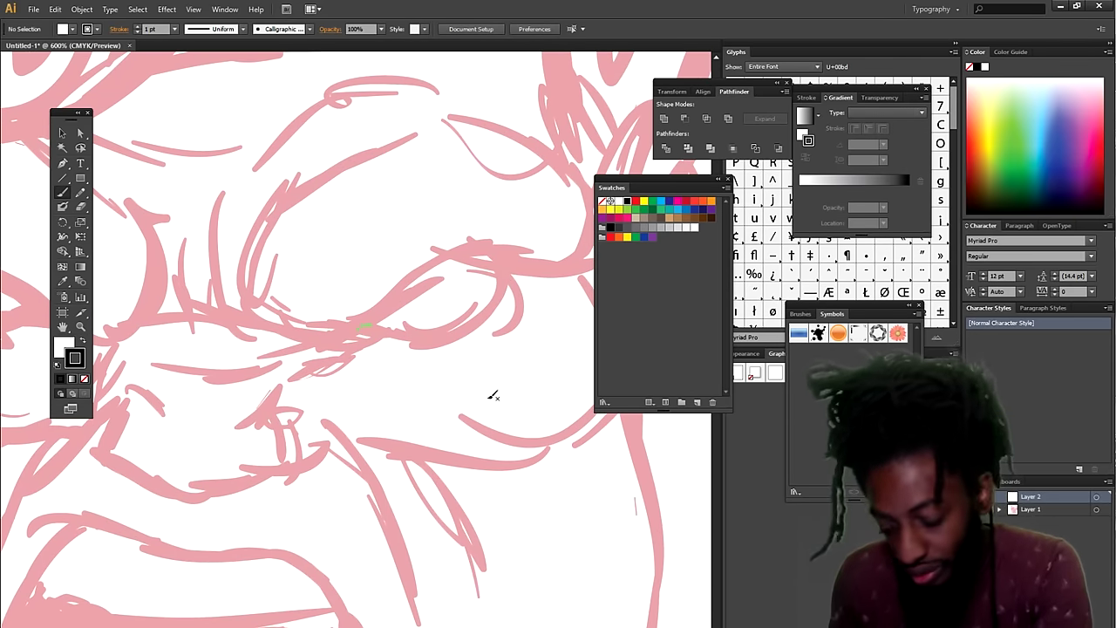
scroll(364, 325, "right", 3)
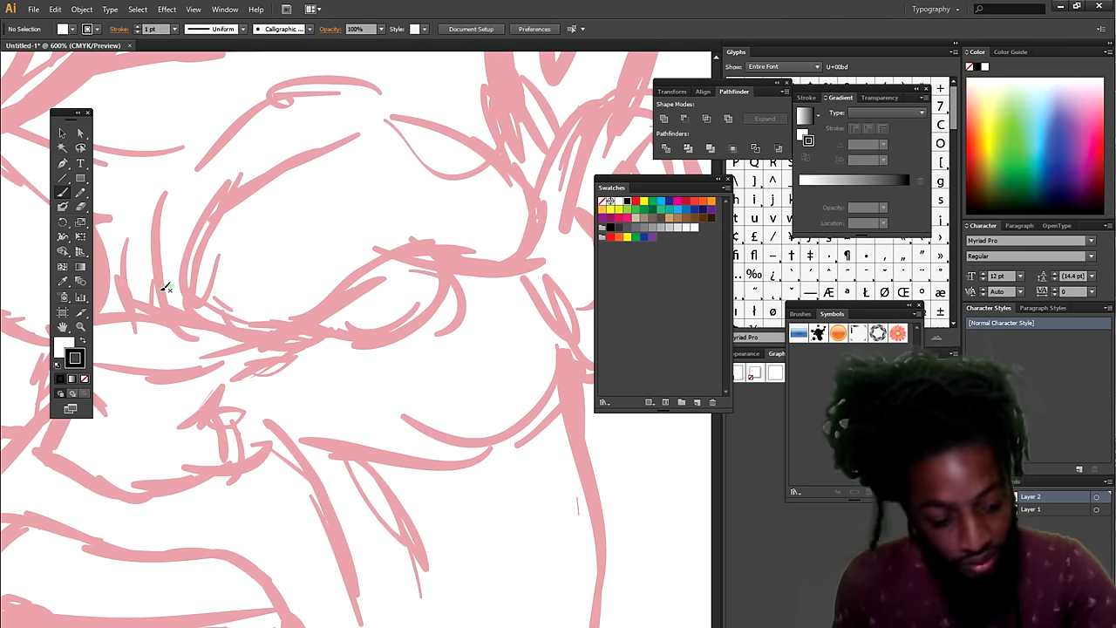
key("ctrl+minus")
key("ctrl+minus")
key("ctrl+minus")
left_click(62, 192)
left_click_drag(621, 87, 610, 149)
left_click(175, 29)
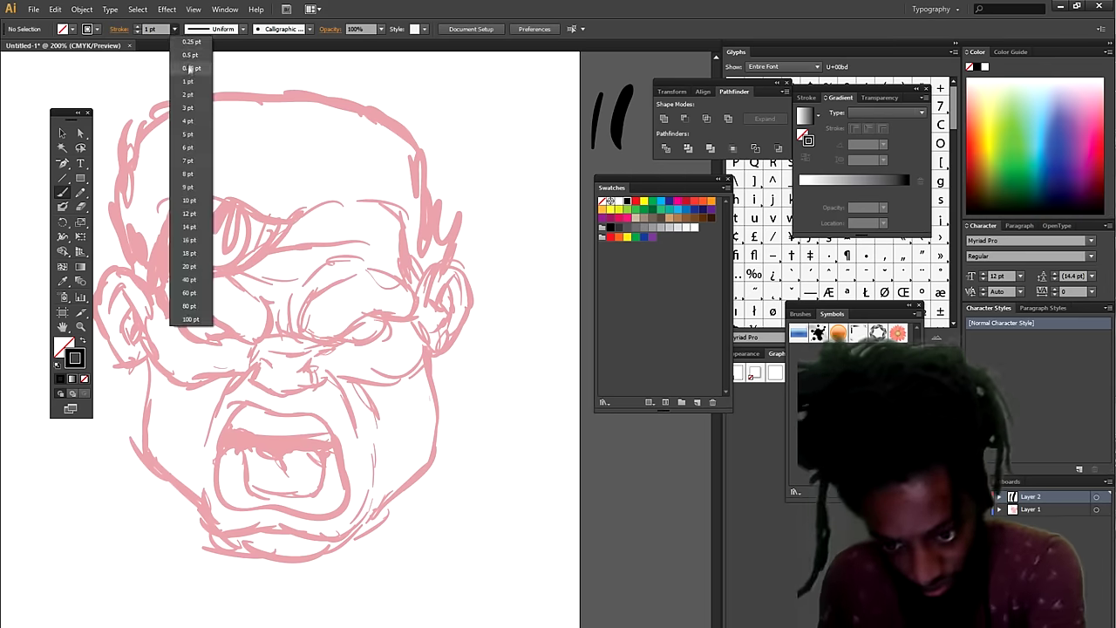
left_click(188, 55)
left_click_drag(638, 93, 629, 150)
left_click_drag(602, 78, 584, 183)
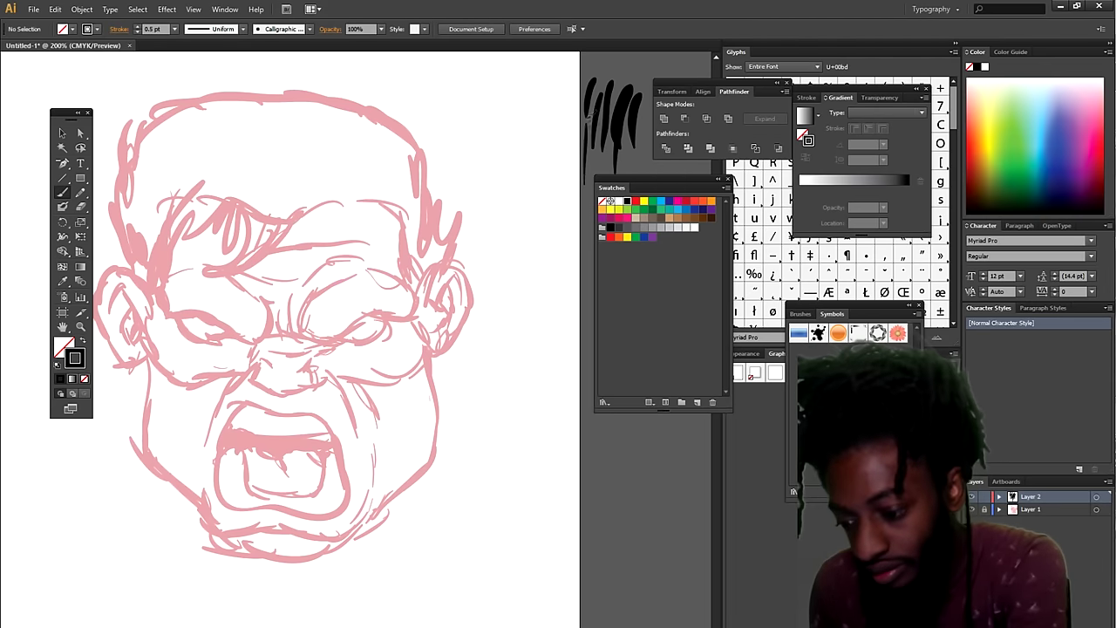
- Ink the hooked brow line and the lower curve of the right eye with a split tail
key("ctrl+plus")
key("ctrl+plus")
key("ctrl+plus")
mouse_move(229, 236)
left_mouse_down()
mouse_move(204, 324)
mouse_move(536, 202)
mouse_move(524, 165)
mouse_move(458, 103)
left_mouse_up()
left_click_drag(281, 208, 256, 248)
left_click_drag(268, 251, 241, 266)
mouse_move(410, 261)
left_mouse_down()
mouse_move(316, 330)
mouse_move(458, 288)
left_mouse_up()
mouse_move(358, 288)
left_mouse_down()
mouse_move(464, 272)
mouse_move(460, 291)
mouse_move(376, 279)
left_mouse_up()
mouse_move(452, 282)
left_mouse_down()
mouse_move(407, 255)
mouse_move(461, 281)
left_mouse_up()
- Thicken and extend the lower eye contour beneath the right eye
key("ctrl+0")
scroll(241, 373, "up", 5)
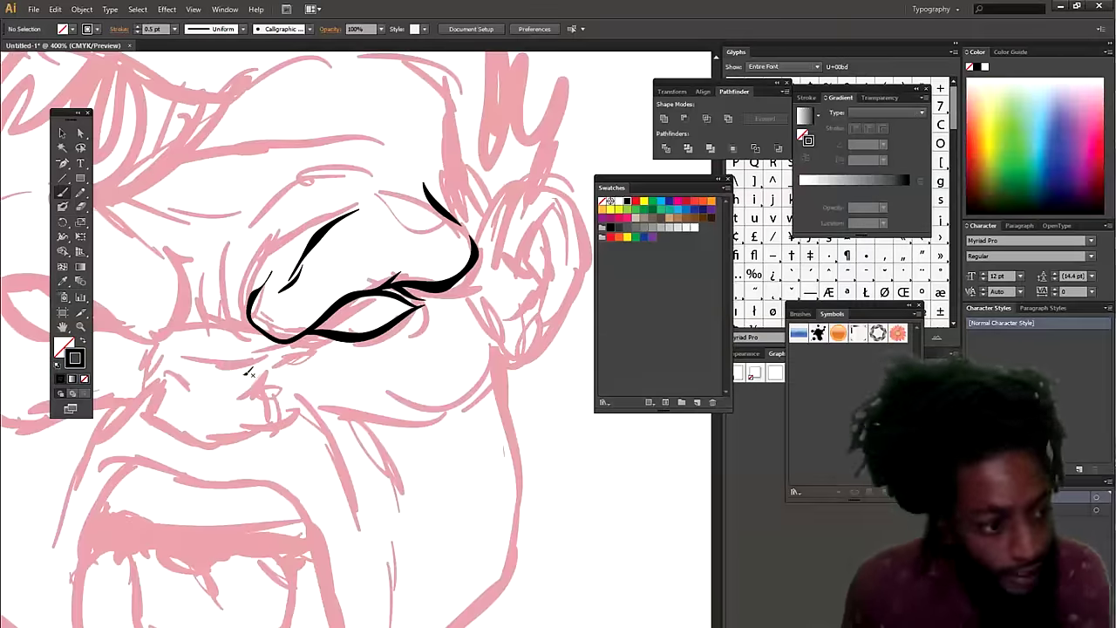
mouse_move(287, 338)
left_mouse_down()
mouse_move(378, 349)
mouse_move(424, 330)
left_mouse_up()
left_click_drag(243, 328, 301, 353)
mouse_move(251, 242)
left_mouse_down()
mouse_move(234, 321)
mouse_move(244, 349)
left_mouse_up()
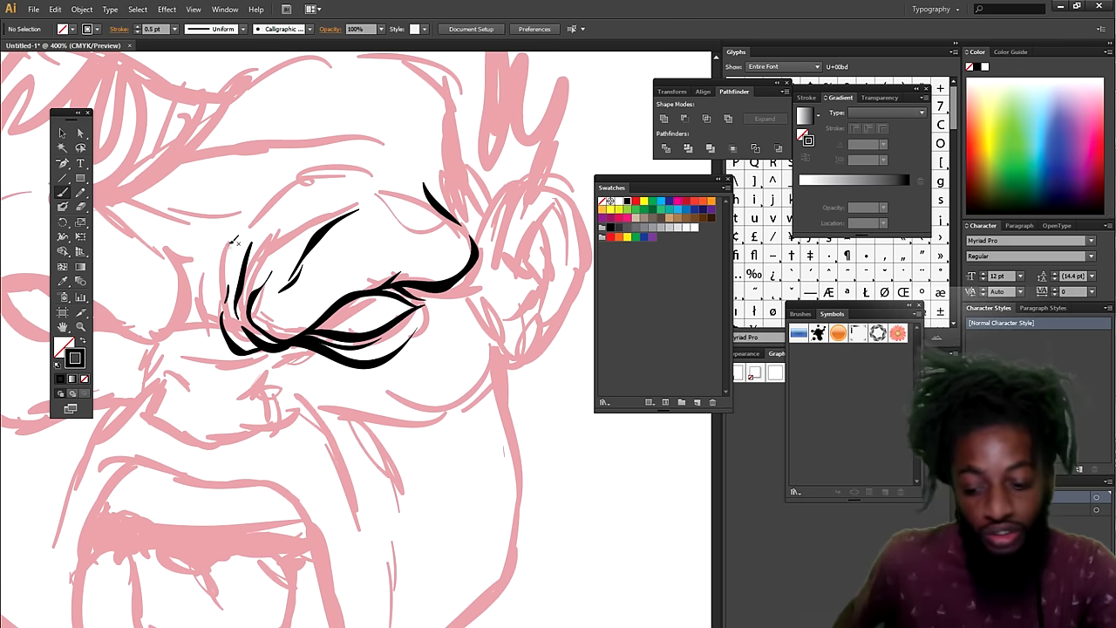
key("ctrl+minus")
key("ctrl+minus")
key("ctrl+plus")
key("ctrl+plus")
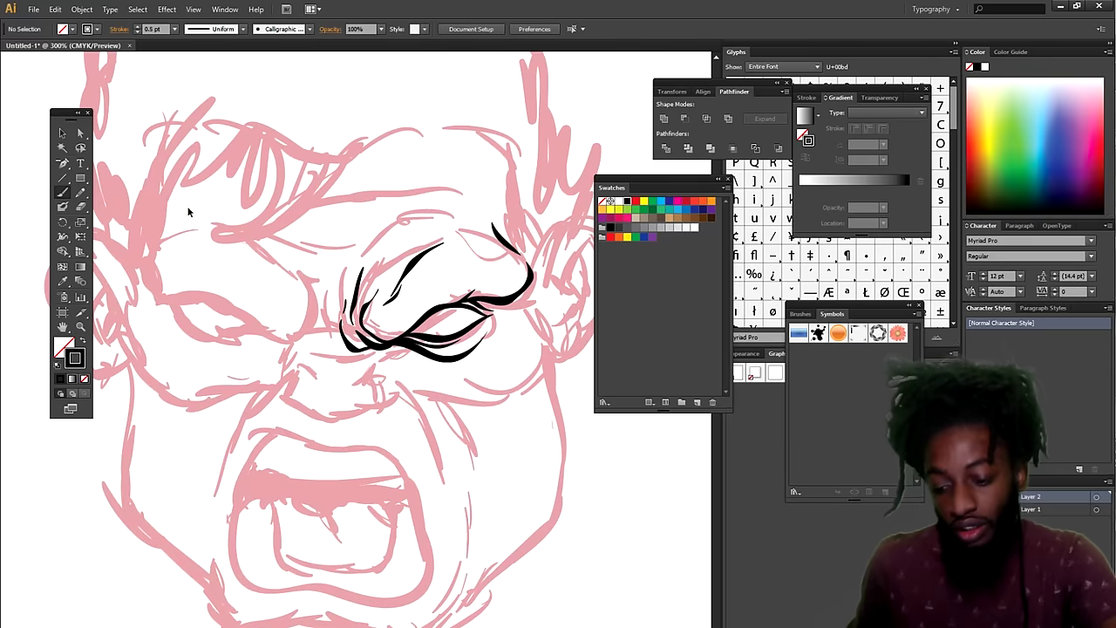
key("ctrl+minus")
scroll(201, 200, "up", 1)
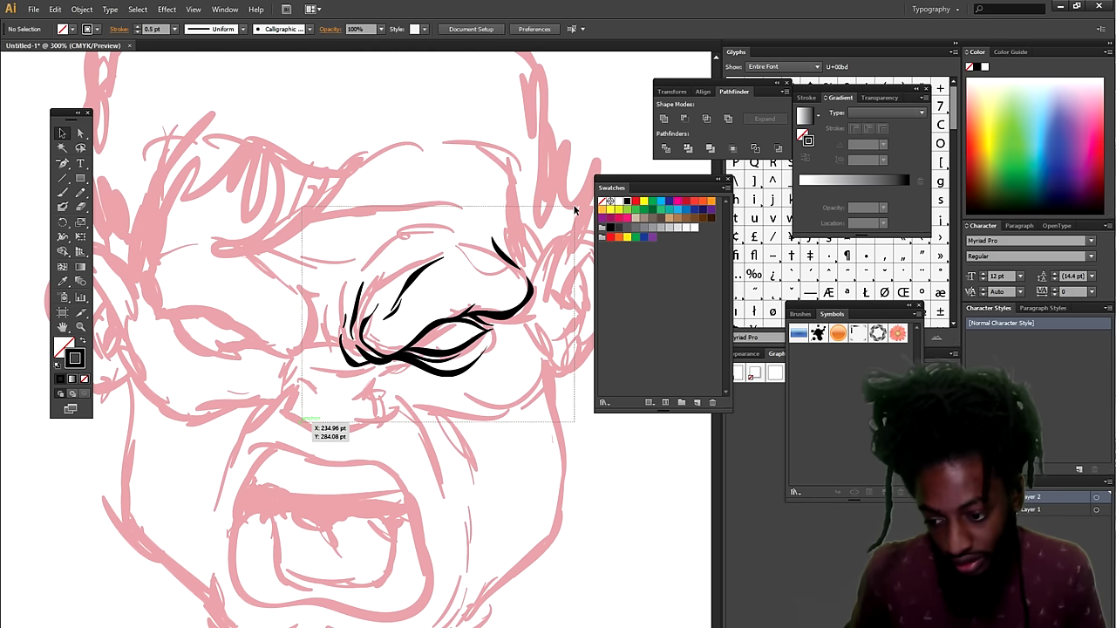
- Duplicate the inked right eye, reflect it vertically and position it over the left eye
left_click_drag(574, 209, 574, 209)
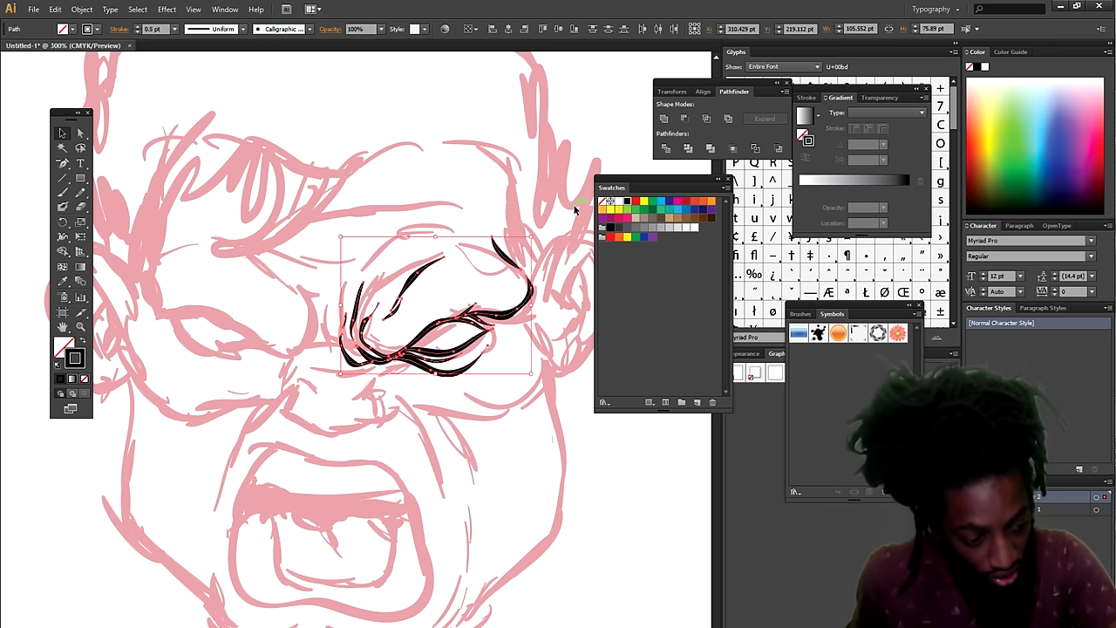
key("ctrl+v")
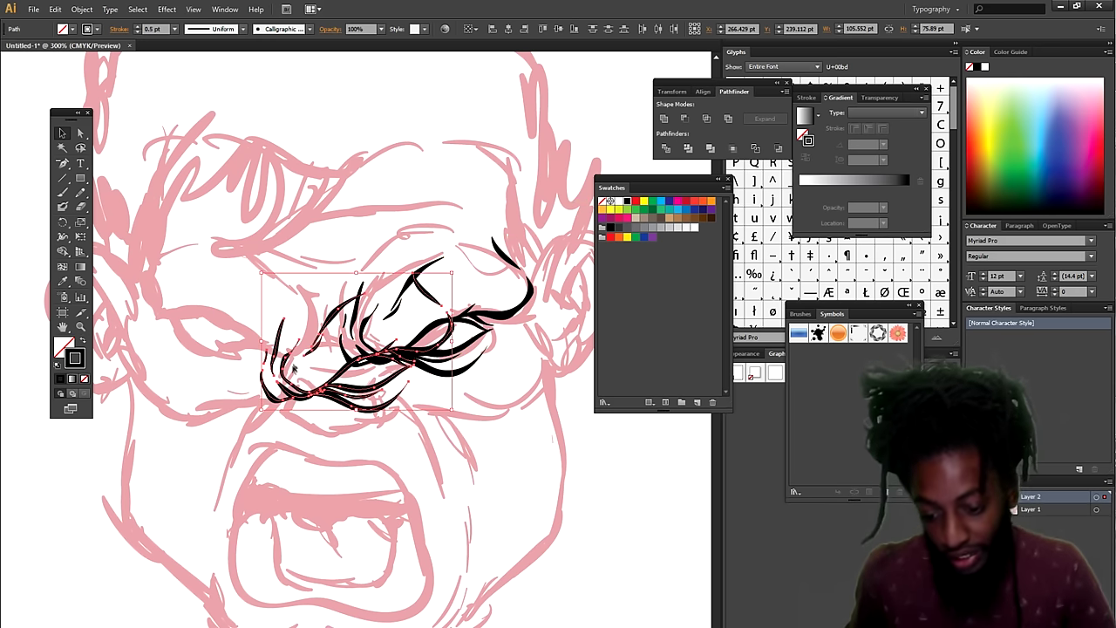
left_click_drag(316, 396, 194, 270)
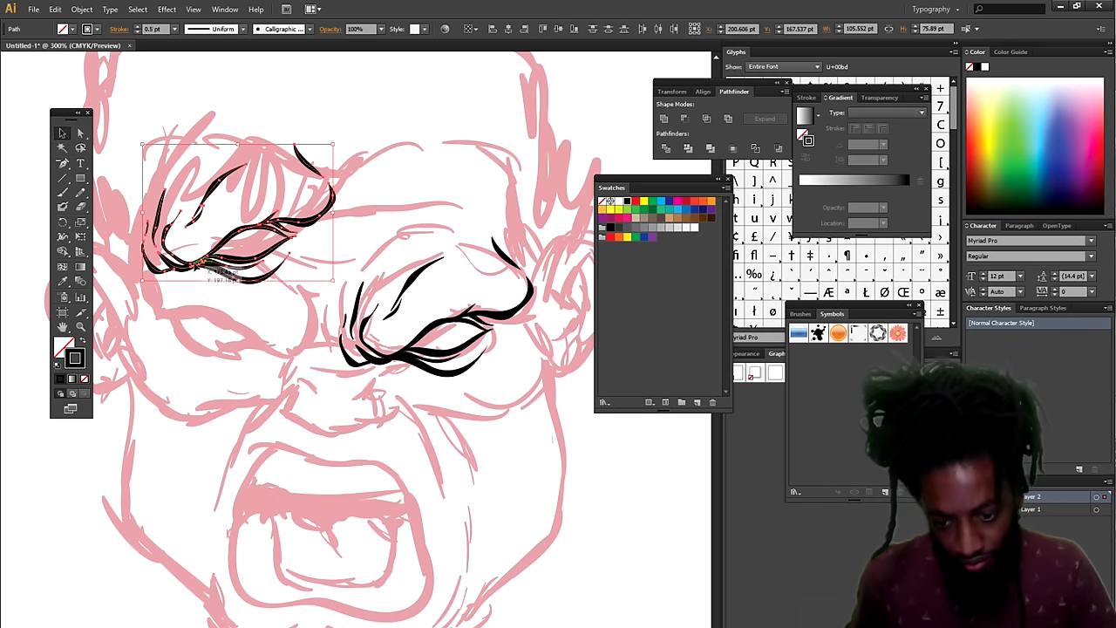
right_click(195, 268)
mouse_move(232, 407)
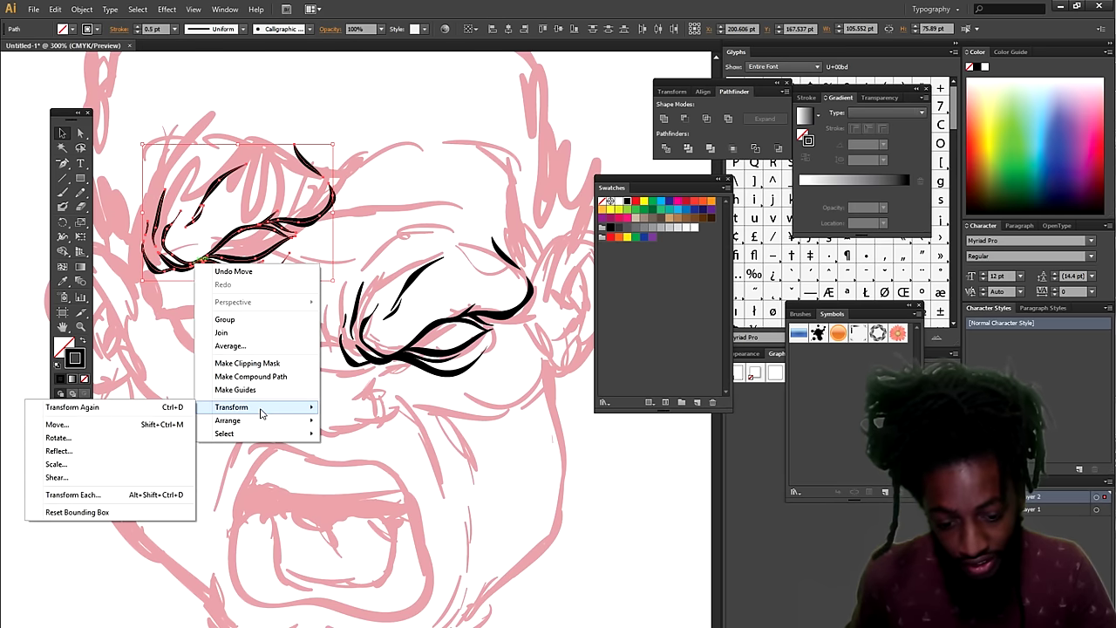
left_click(97, 452)
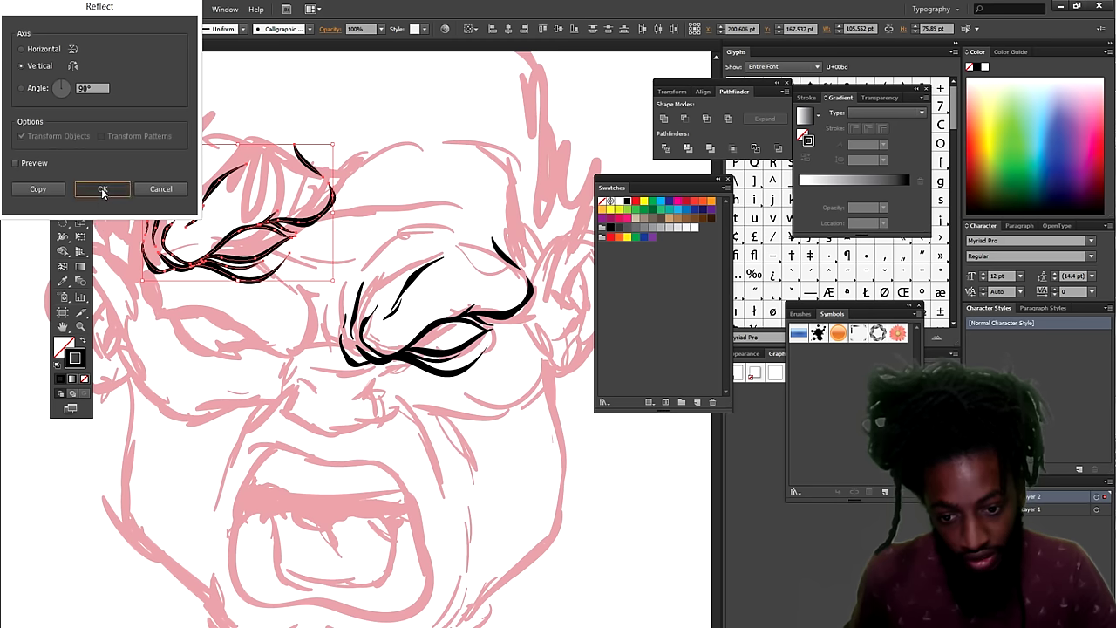
left_click(102, 190)
left_click_drag(274, 269, 265, 358)
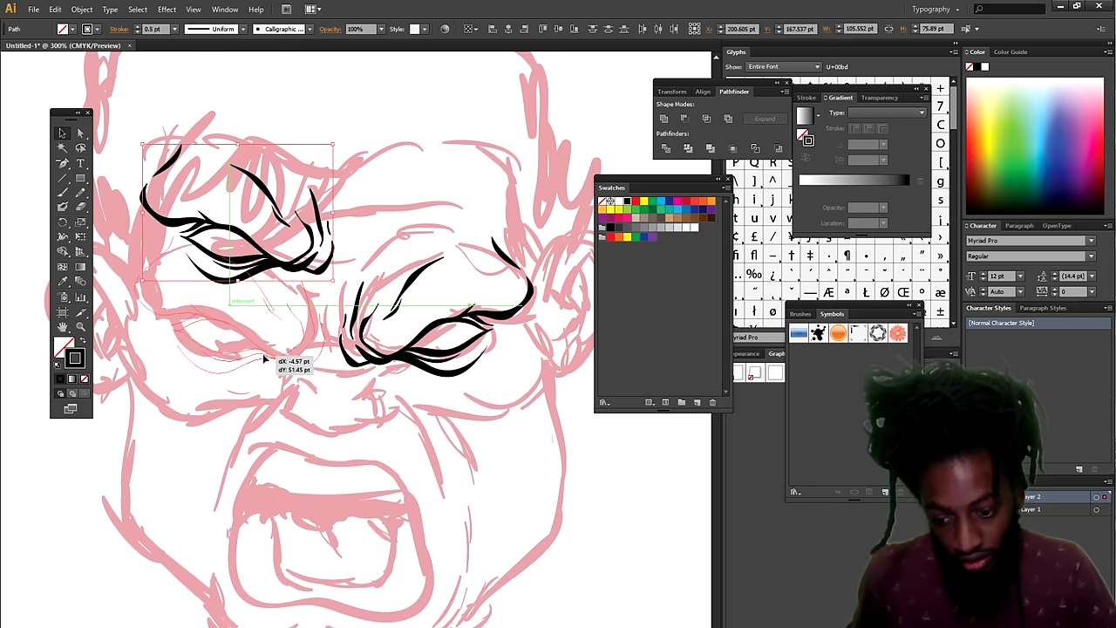
left_click_drag(265, 357, 265, 359)
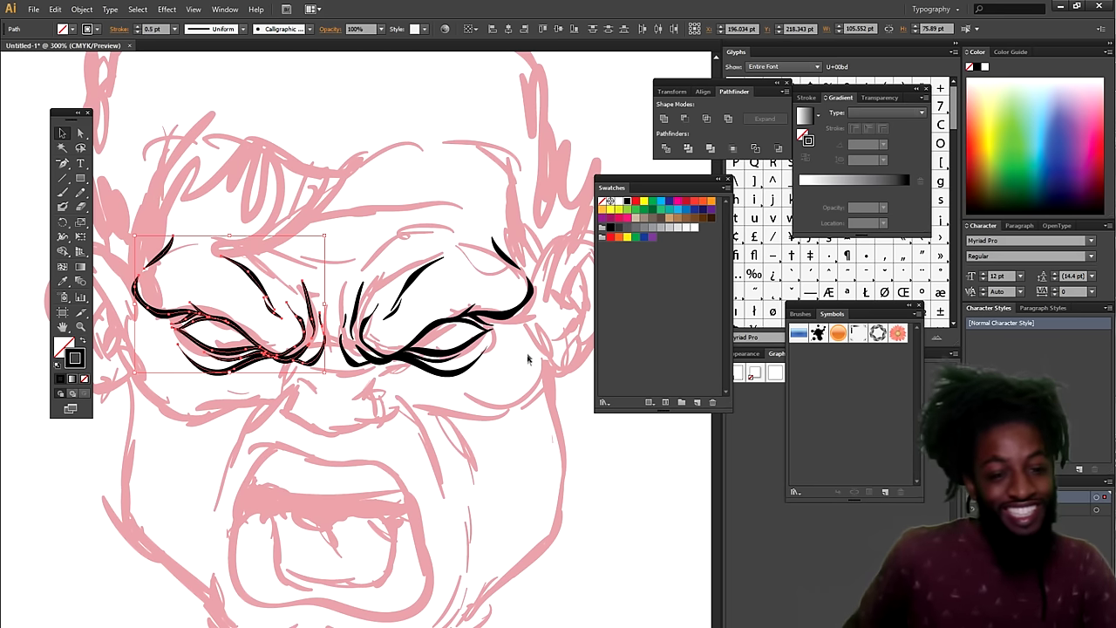
left_click(489, 461)
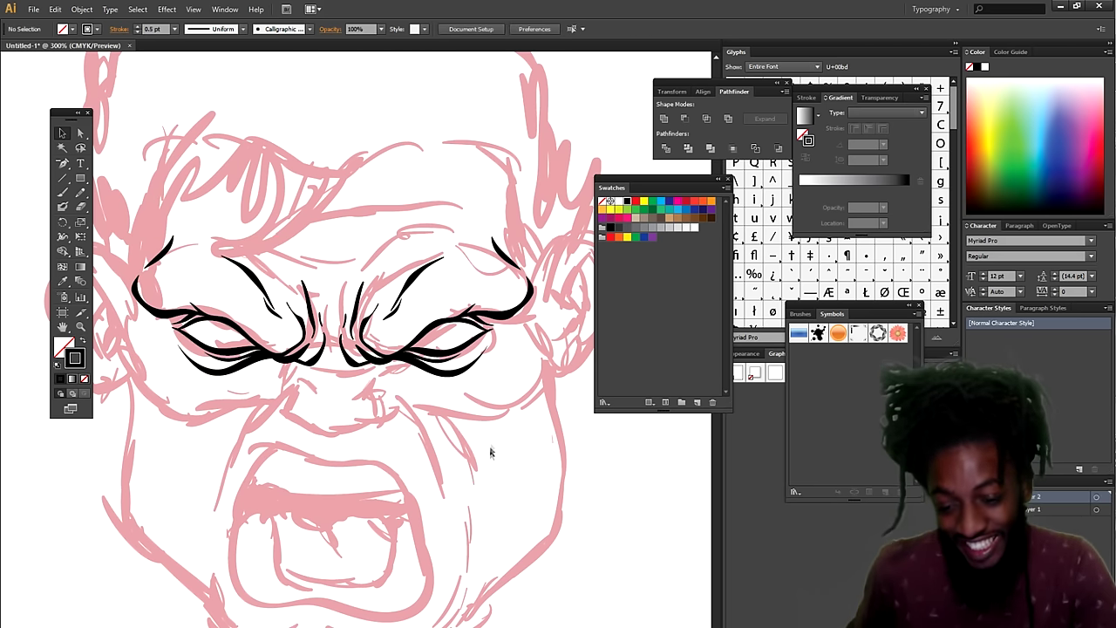
key("ctrl+minus")
key("ctrl+minus")
key("ctrl+plus")
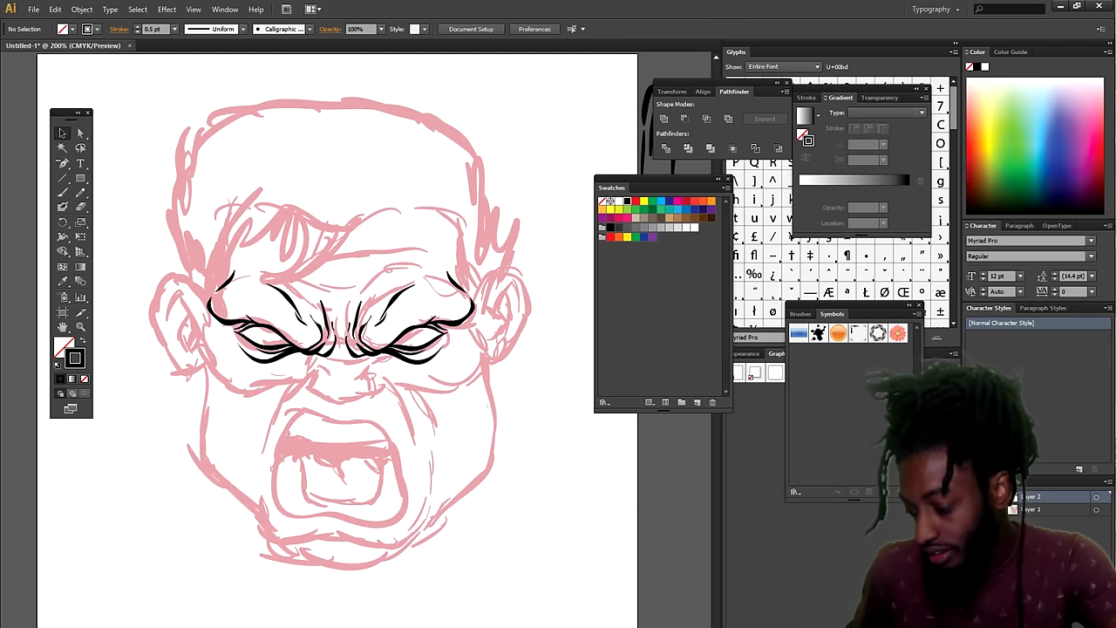
key("ctrl+minus")
key("ctrl+plus")
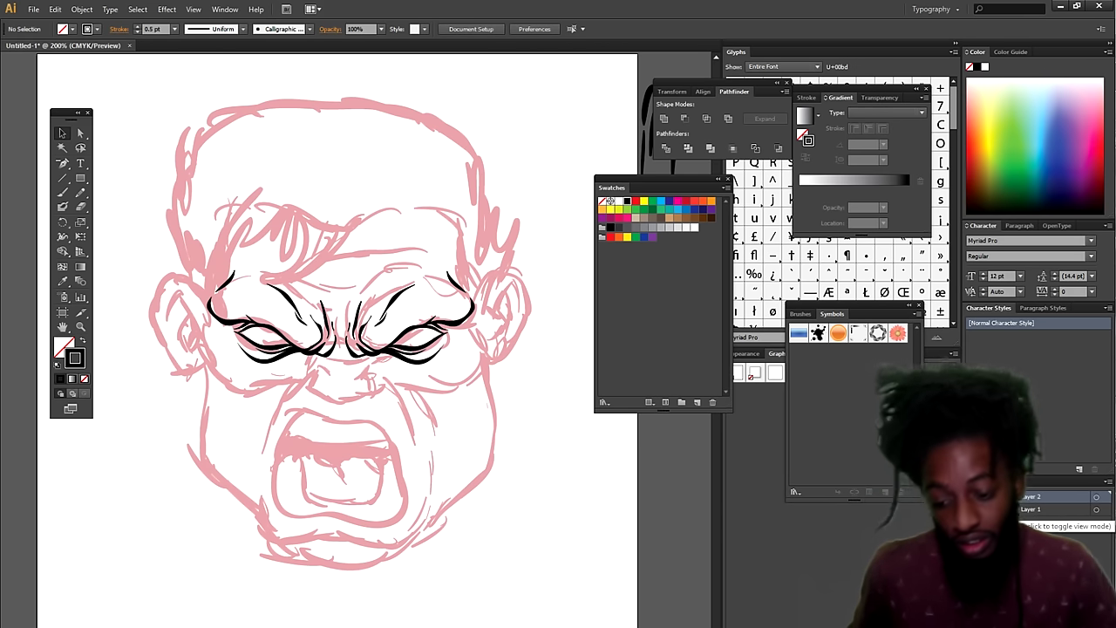
left_click(972, 509)
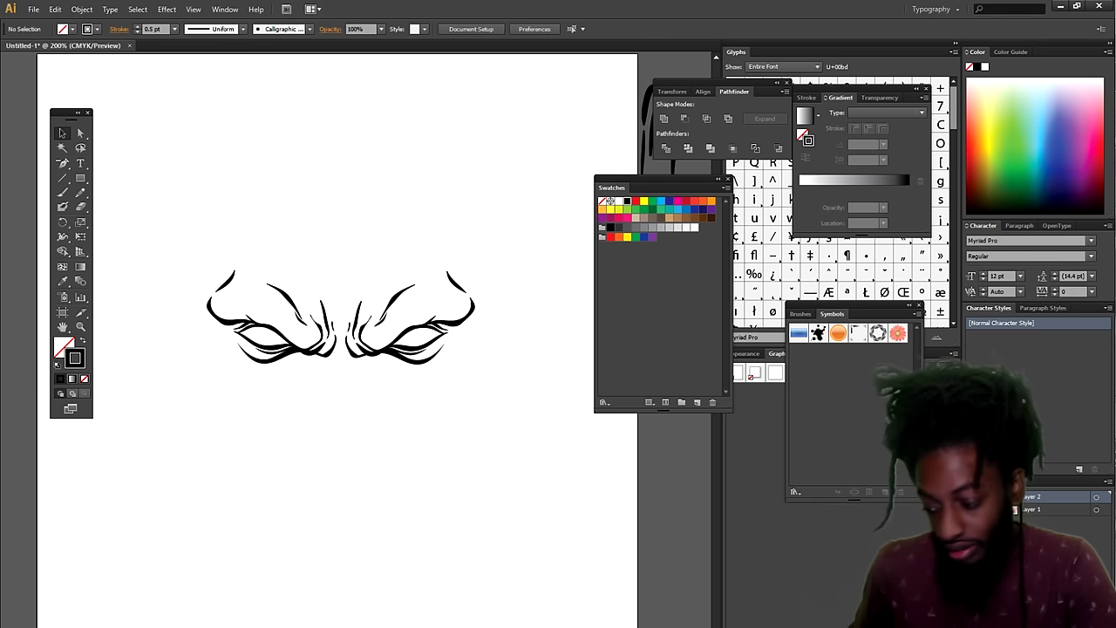
left_click(972, 509)
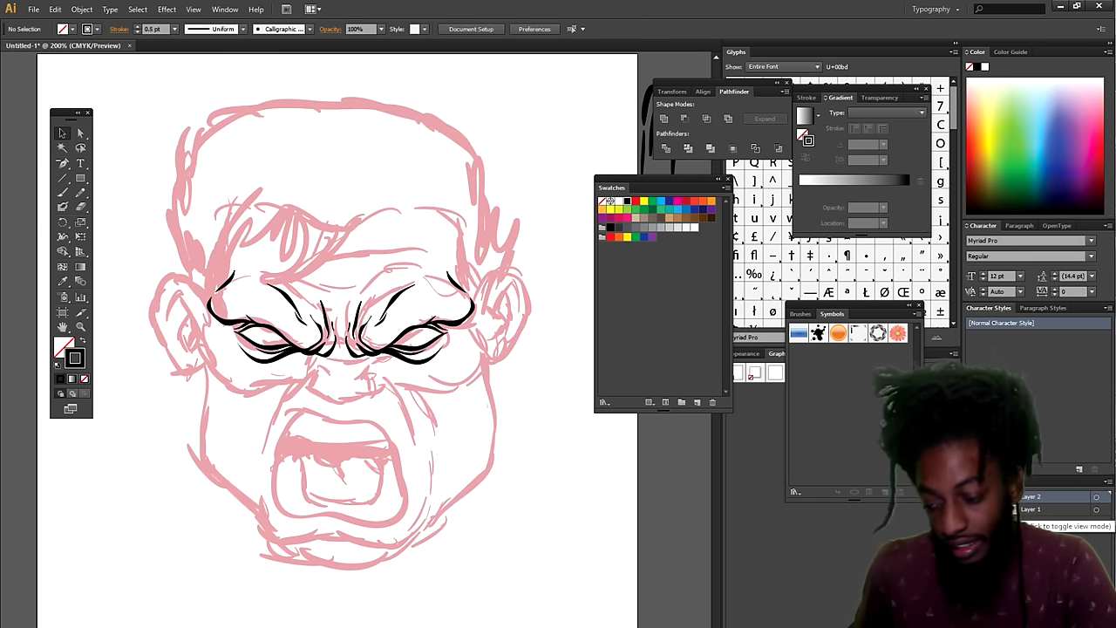
left_click(972, 509)
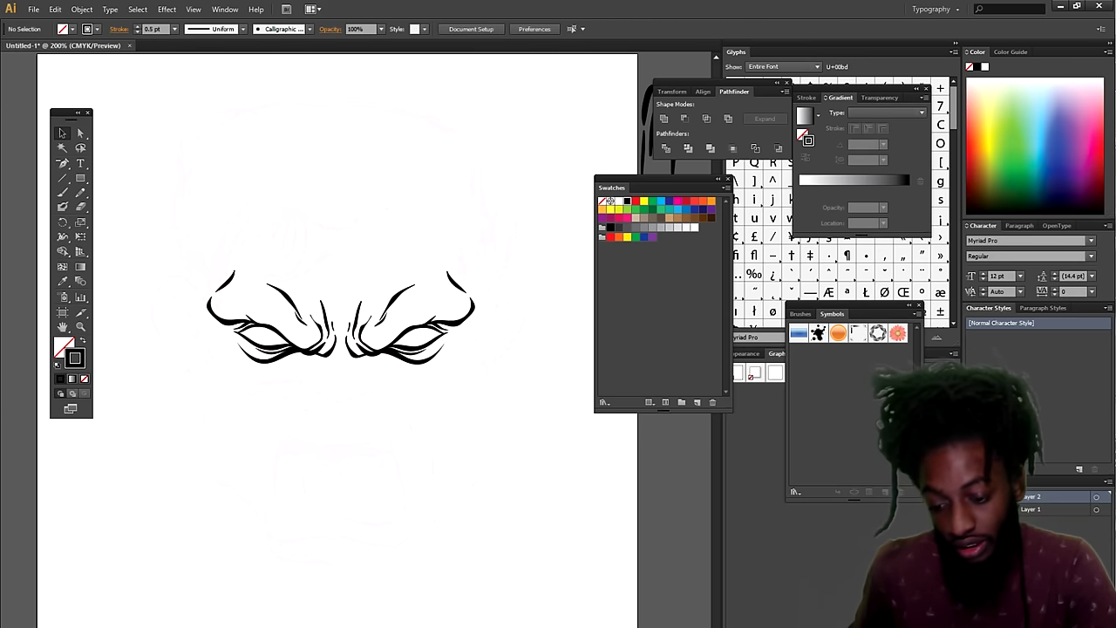
left_click(973, 509)
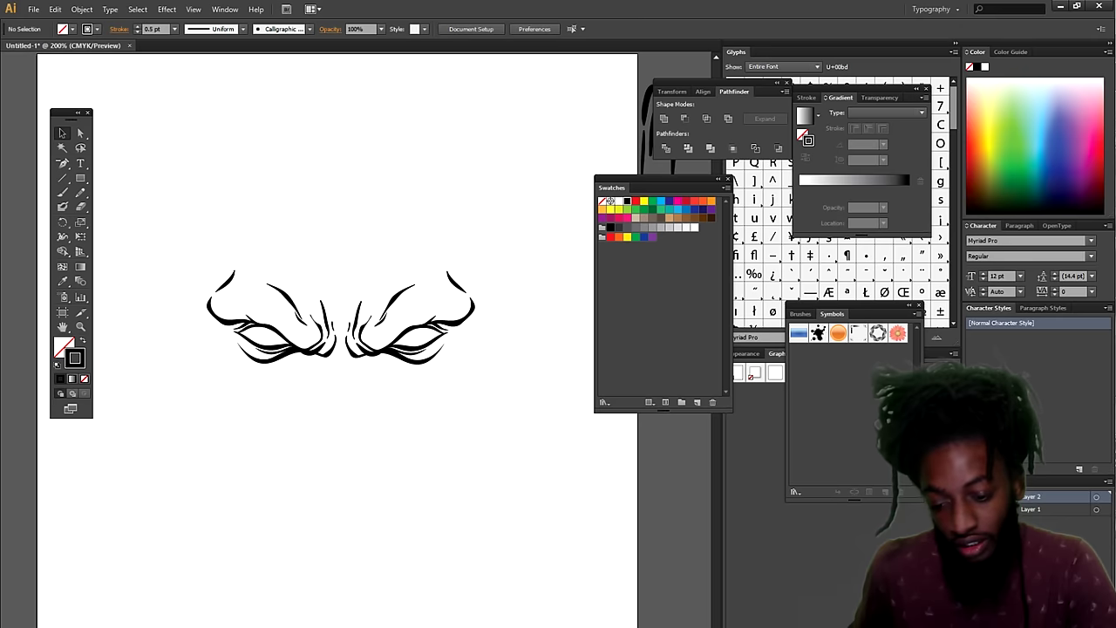
left_click(973, 509)
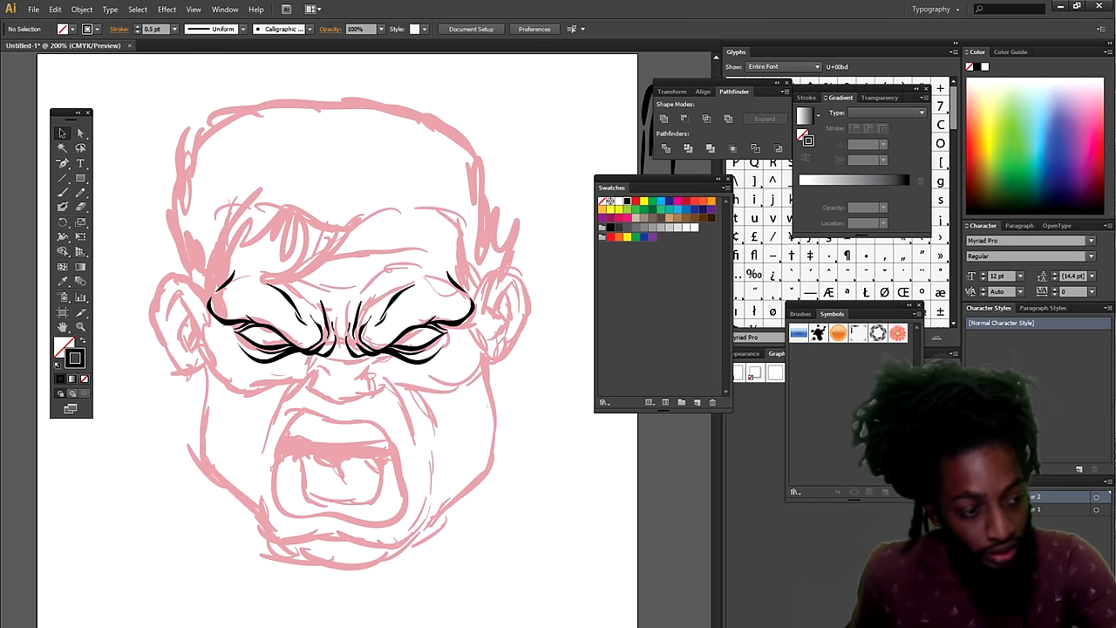
key("ctrl+minus")
key("ctrl+plus")
key("ctrl+plus")
key("ctrl+plus")
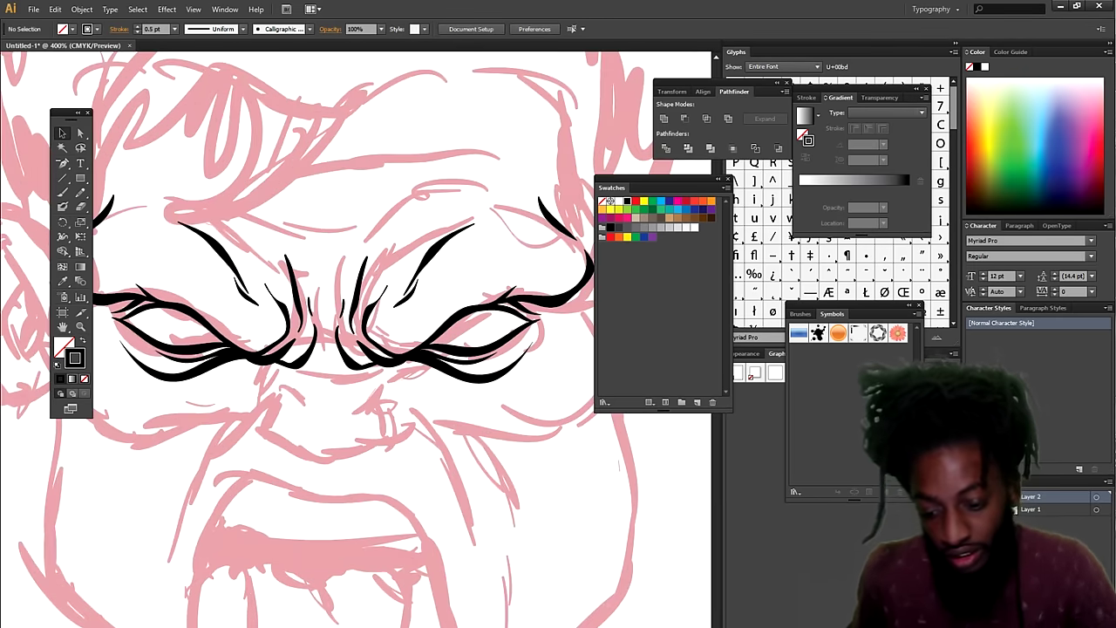
- Ink furrow strokes and the lower lobe between the eyebrows
key("b")
left_click_drag(332, 234, 325, 368)
left_click_drag(361, 253, 349, 293)
left_click_drag(377, 235, 354, 292)
left_click_drag(407, 362, 279, 384)
left_click_drag(419, 362, 356, 397)
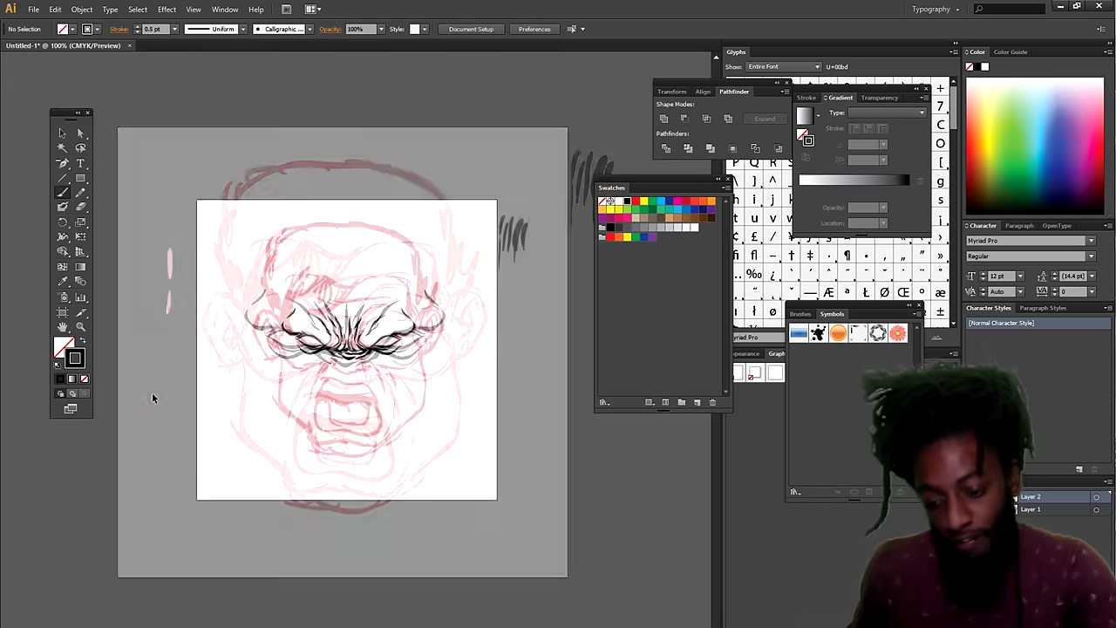
- Ink the nose curve, its right-side detail, and a line from the nose down past the mouth
left_click_drag(159, 393, 154, 403)
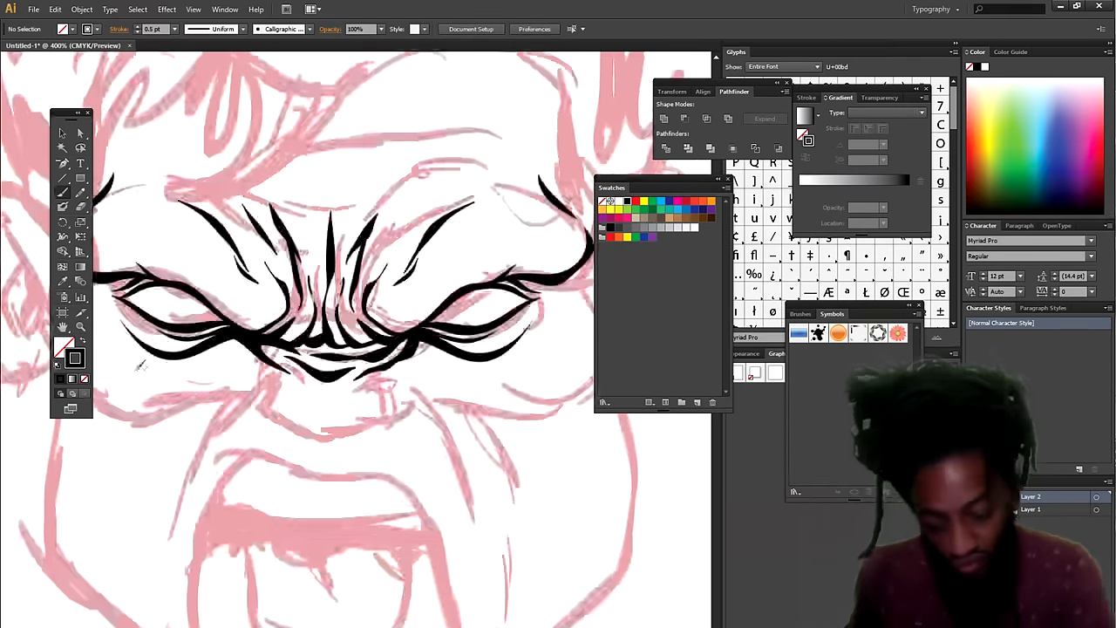
left_click_drag(303, 403, 260, 378)
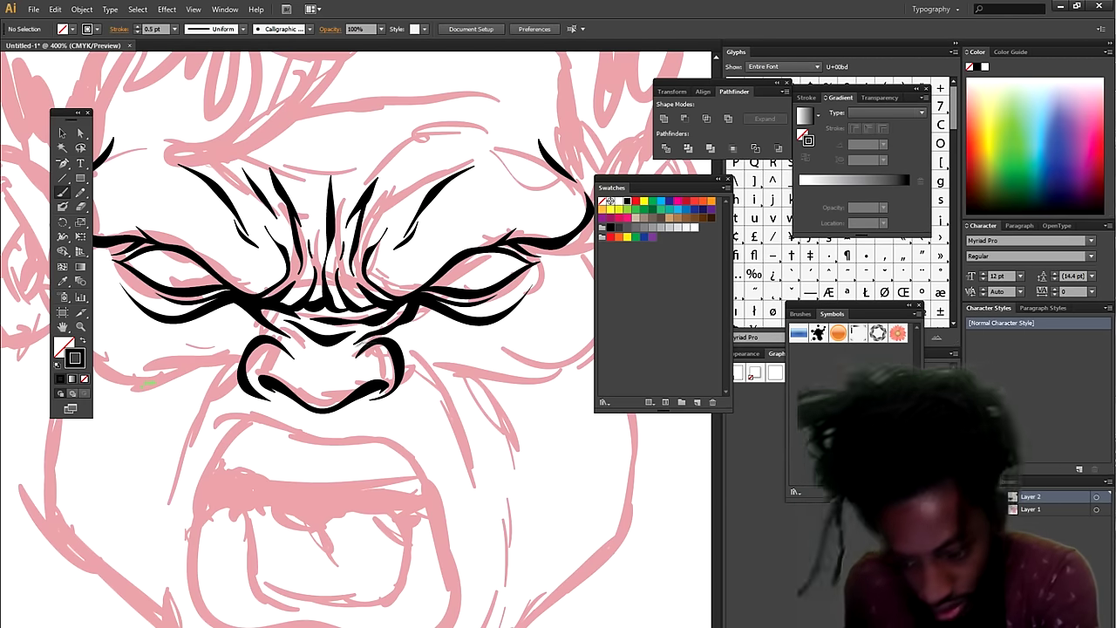
left_click_drag(403, 325, 347, 359)
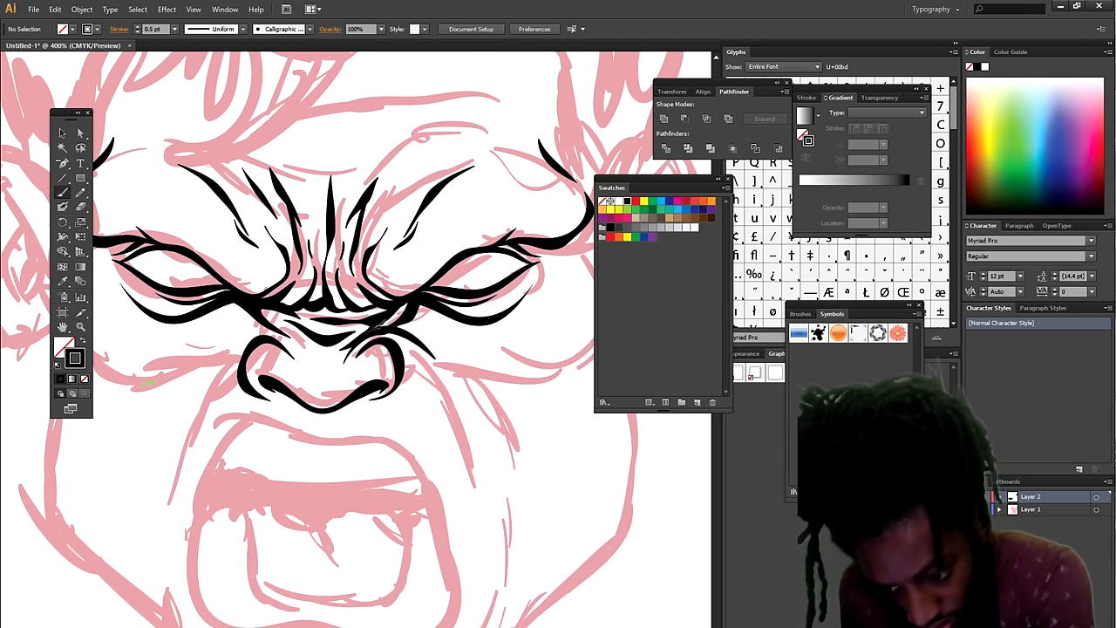
left_click_drag(395, 340, 481, 475)
key("ctrl+0")
scroll(349, 349, "up", 3)
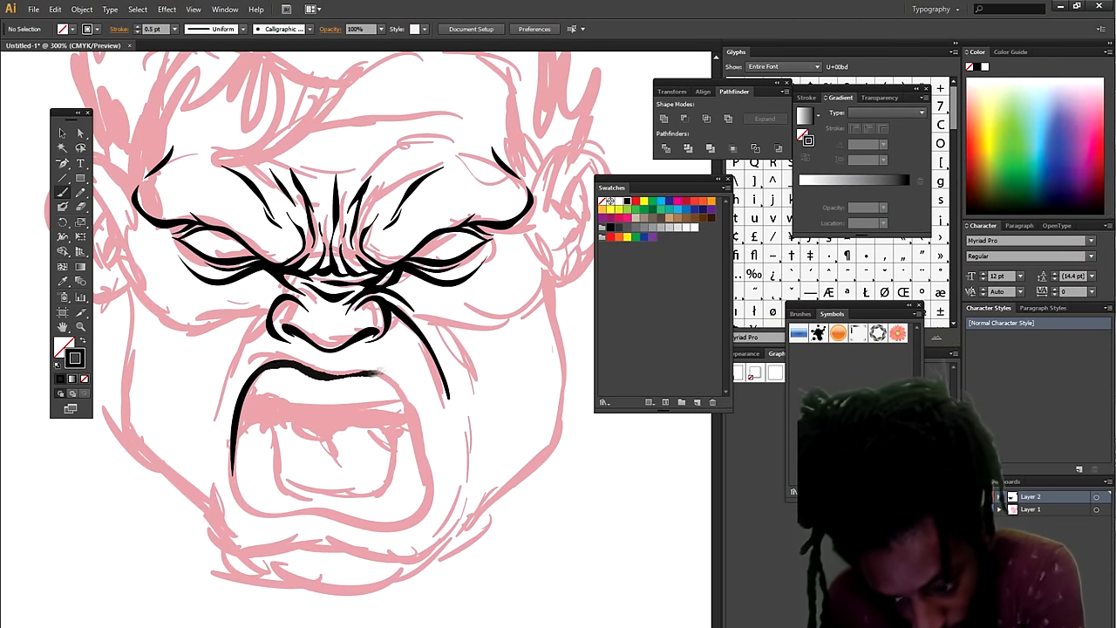
- Extend the mouth outline on the right and ink the upper tooth outlines at 0.25 pt
left_click_drag(381, 373, 394, 523)
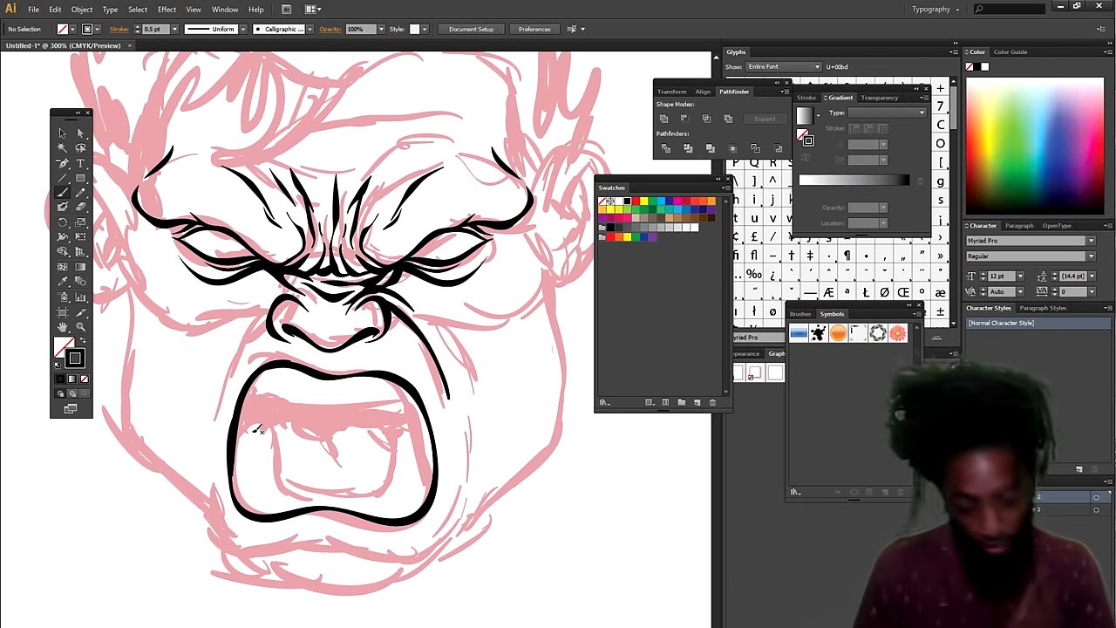
key("ctrl+minus")
key("ctrl+plus")
key("ctrl+plus")
key("ctrl+plus")
left_click(175, 28)
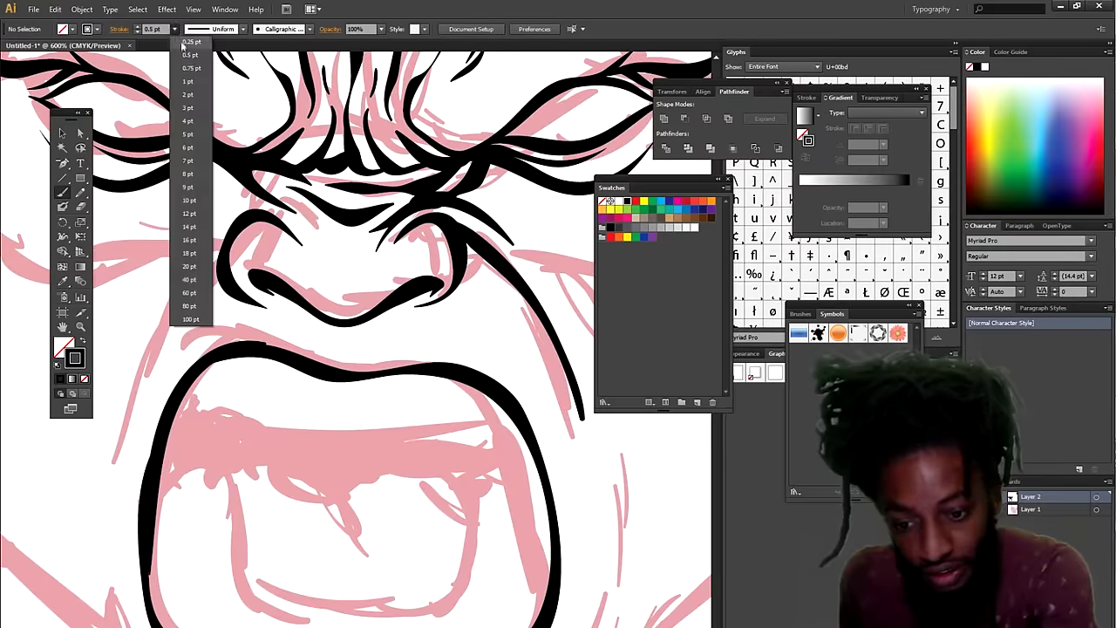
left_click_drag(405, 377, 399, 426)
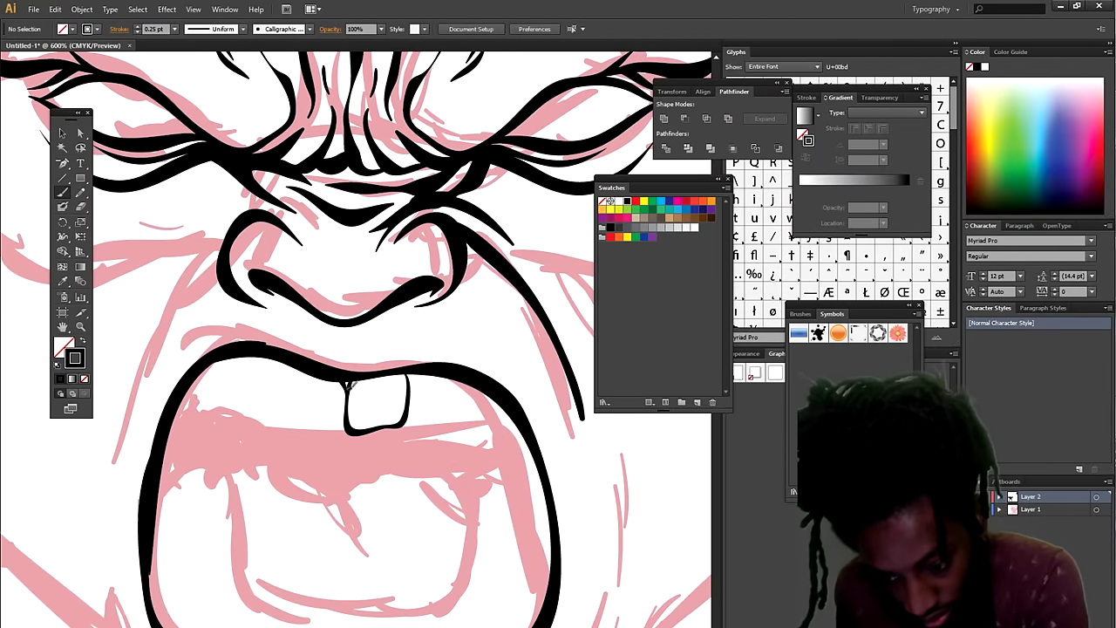
left_click_drag(295, 371, 283, 397)
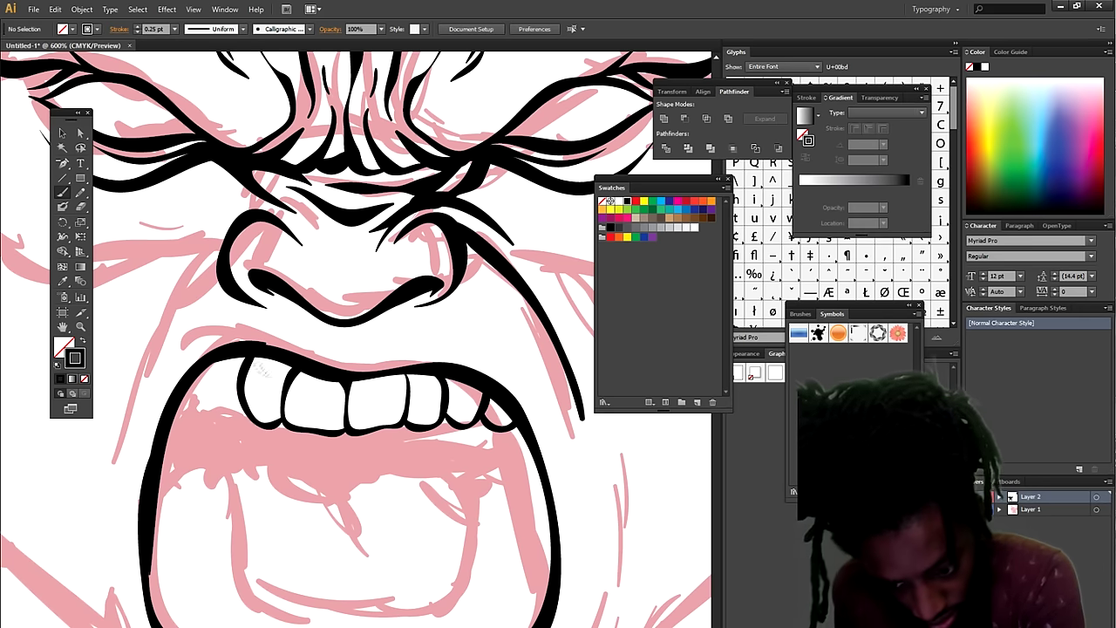
- Ink the lower teeth on both sides, with inner-mouth corner and tooth detail lines
key("ctrl+minus")
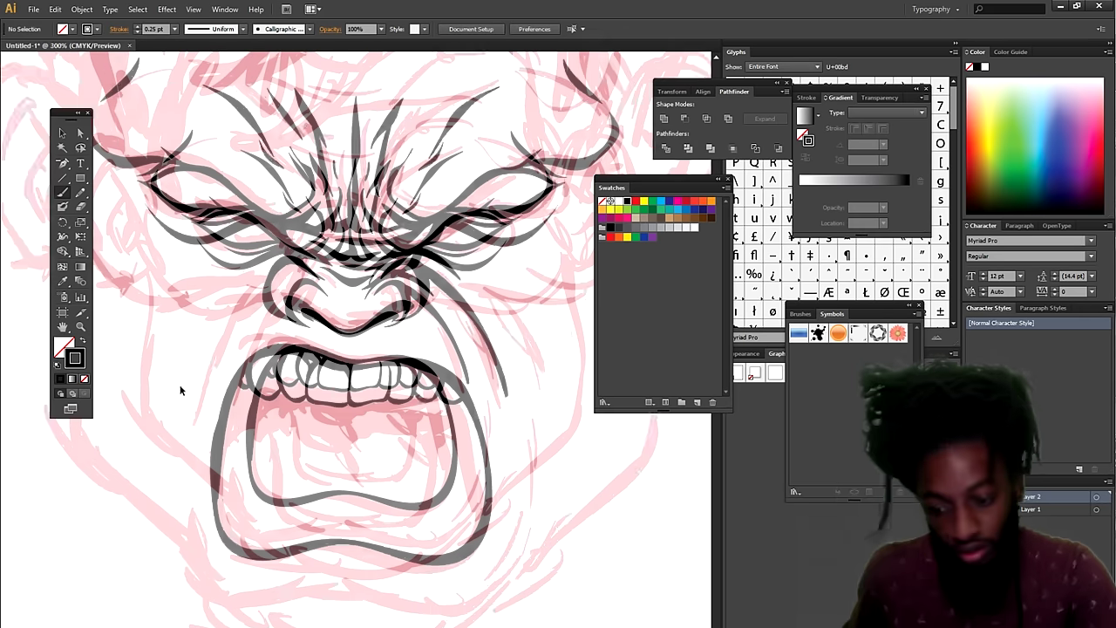
key("ctrl+minus")
key("ctrl+minus")
key("ctrl+minus")
key("ctrl+minus")
key("ctrl+plus")
key("ctrl+plus")
key("ctrl+plus")
key("ctrl+plus")
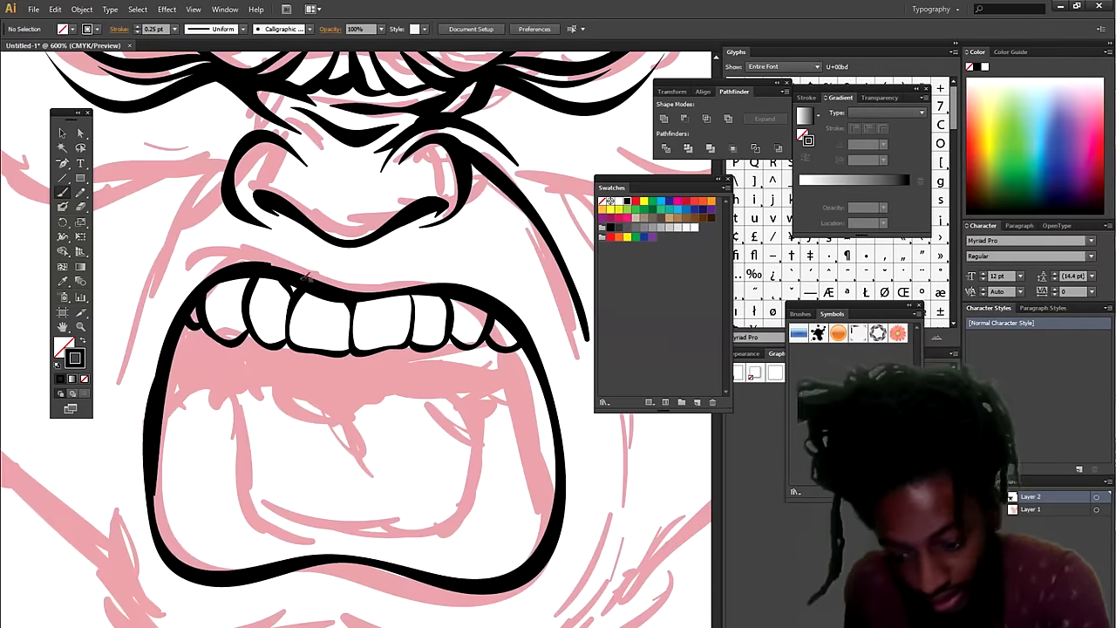
mouse_move(416, 511)
left_mouse_down()
mouse_move(431, 568)
mouse_move(516, 474)
mouse_move(475, 502)
mouse_move(486, 451)
mouse_move(524, 467)
mouse_move(550, 432)
left_mouse_up()
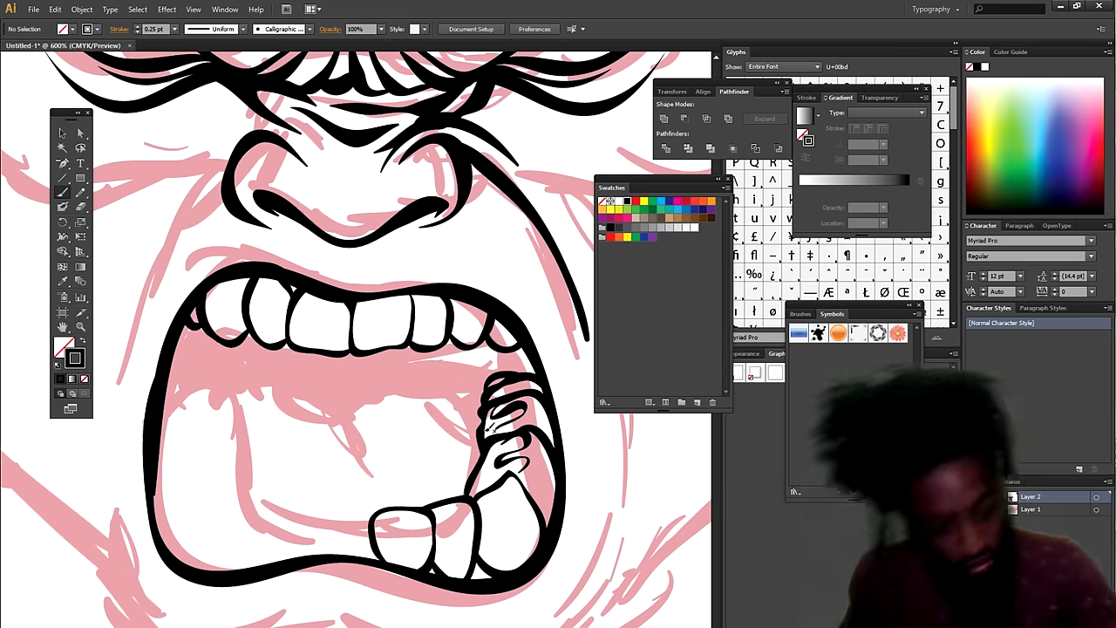
key("ctrl+0")
scroll(375, 367, "up", 5)
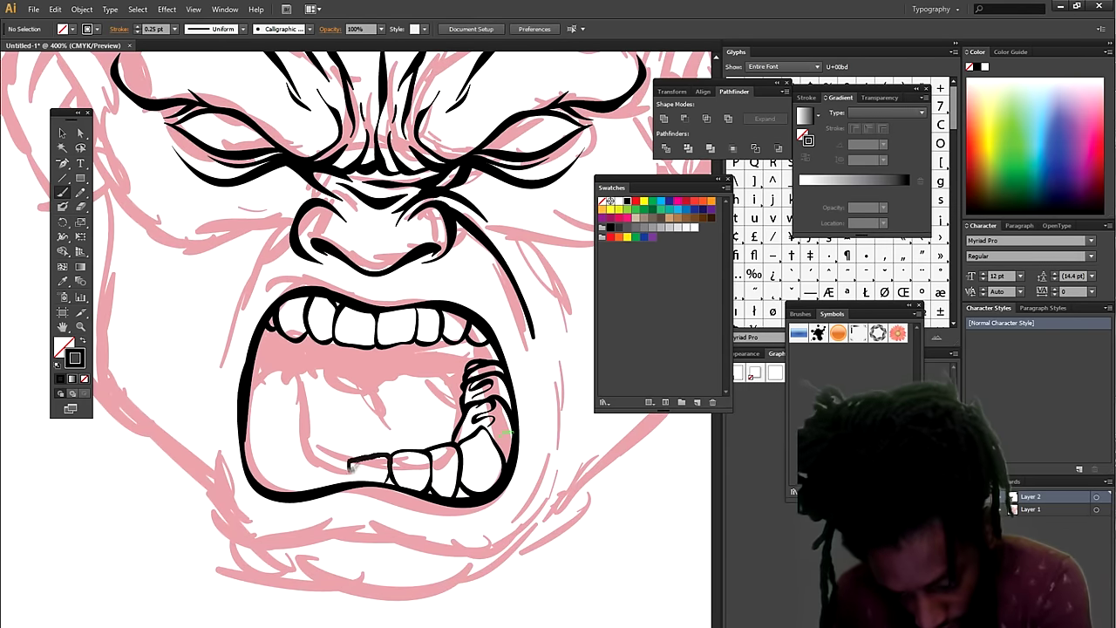
mouse_move(349, 458)
left_mouse_down()
mouse_move(262, 488)
mouse_move(312, 438)
left_mouse_up()
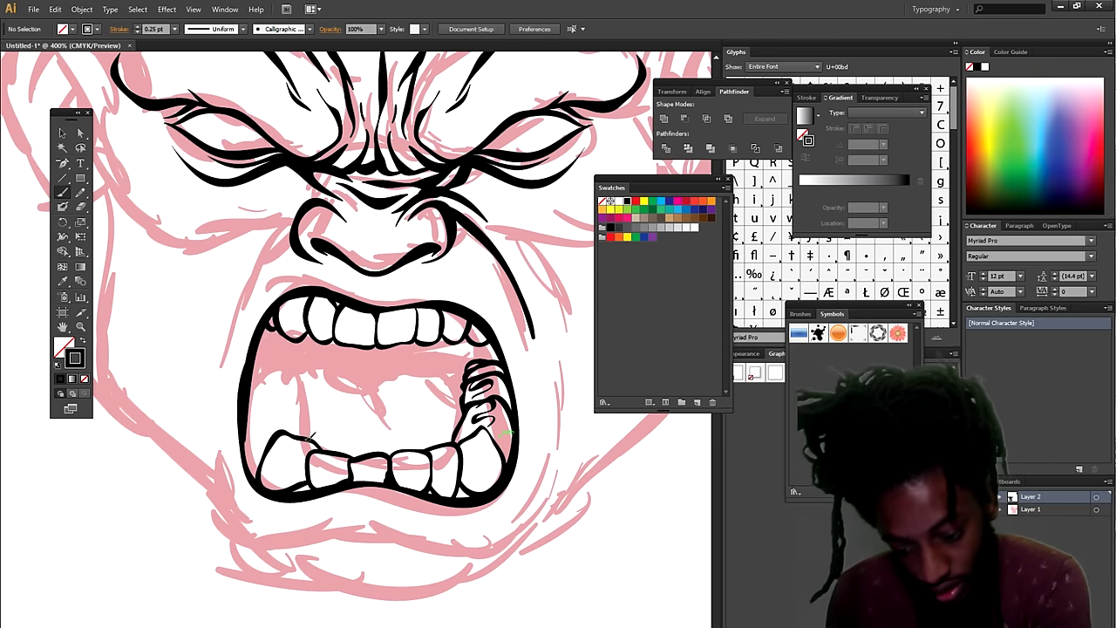
left_click_drag(250, 418, 304, 412)
mouse_move(268, 410)
left_mouse_down()
mouse_move(293, 419)
mouse_move(253, 379)
left_mouse_up()
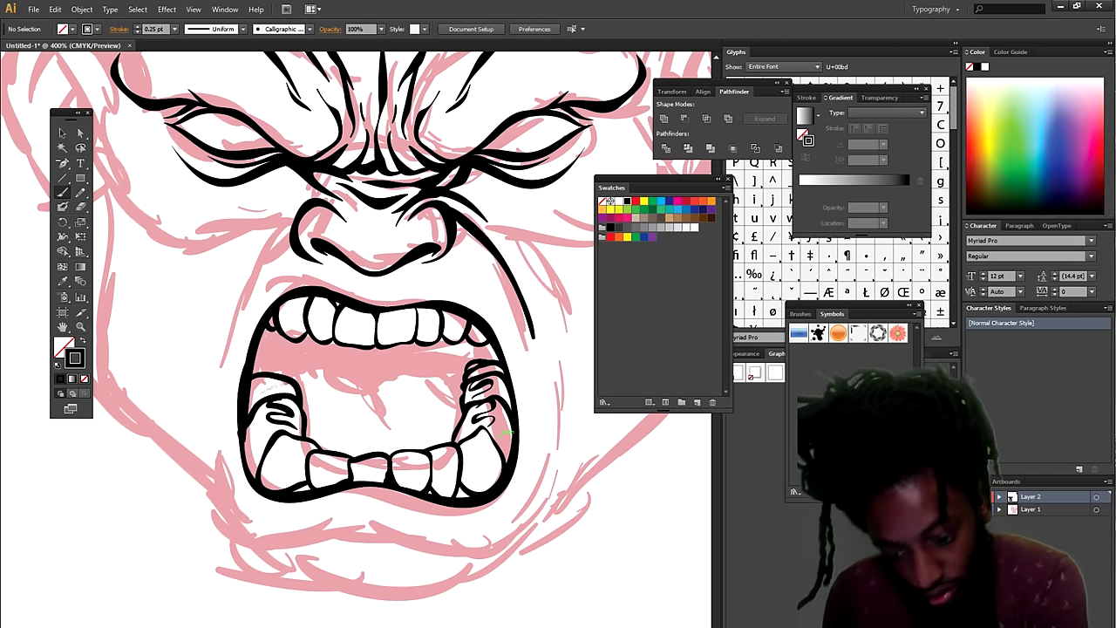
- Draw the U-shaped tongue outline, undoing a stray line across it
mouse_move(462, 376)
left_mouse_down()
mouse_move(305, 374)
mouse_move(371, 408)
left_mouse_up()
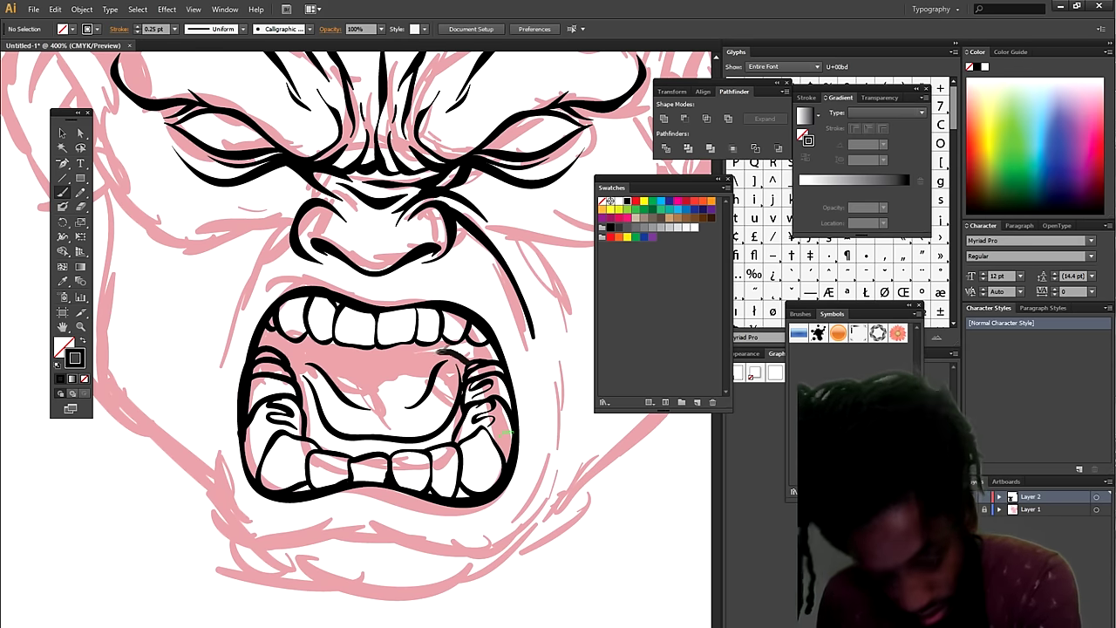
left_click_drag(334, 355, 280, 353)
key("ctrl+z")
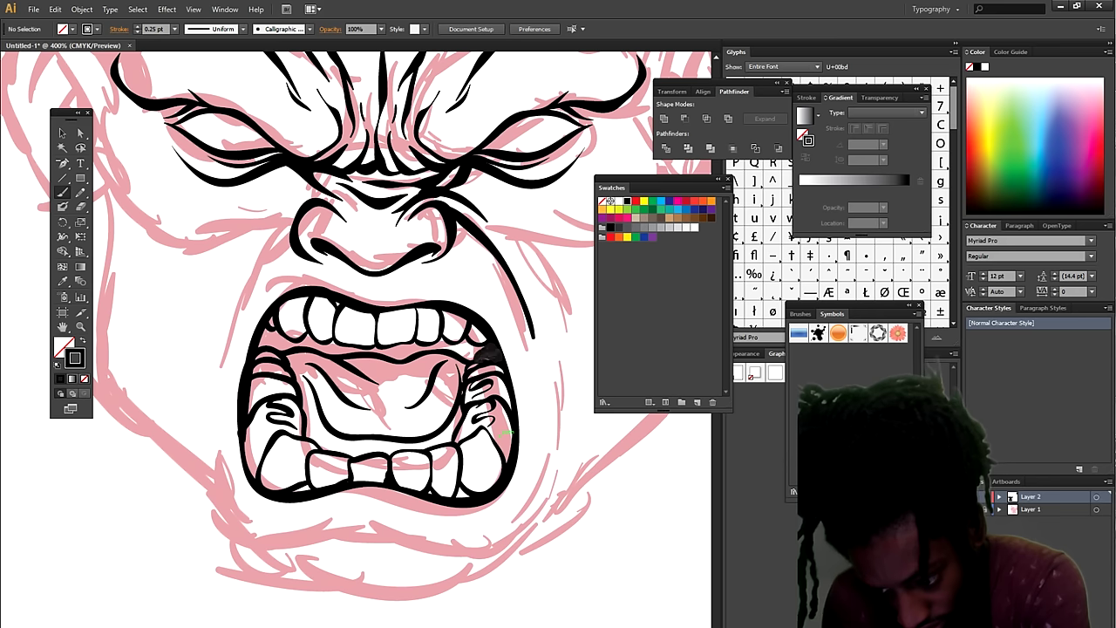
- At 0.5 pt stroke, ink the upper teeth's bottom edge and the left jaw line
left_click(175, 29)
left_click(188, 55)
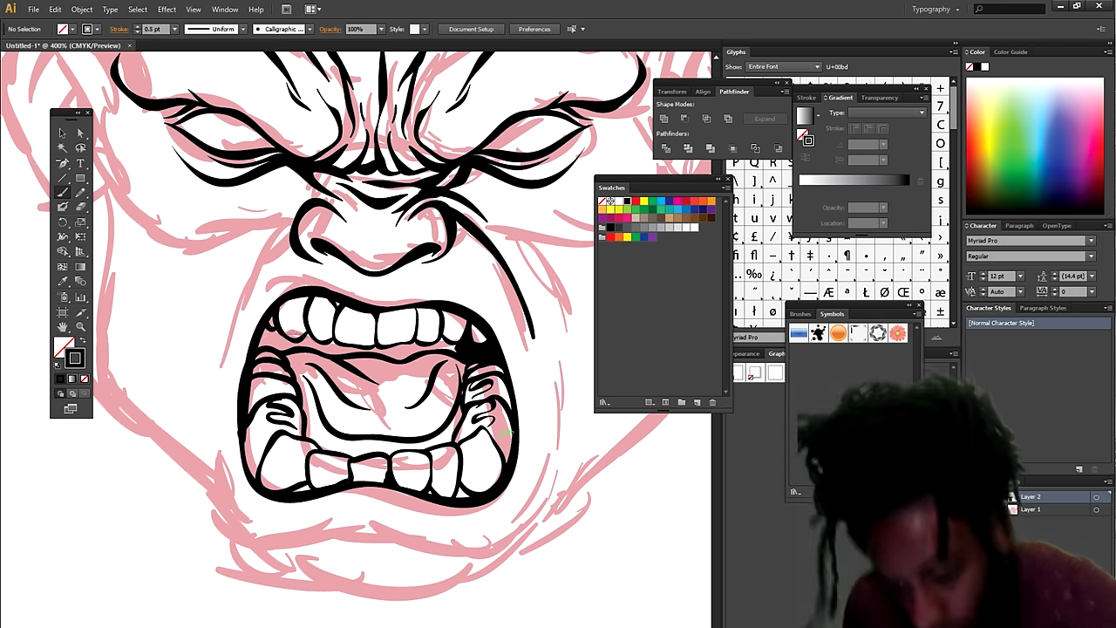
left_click_drag(270, 345, 445, 342)
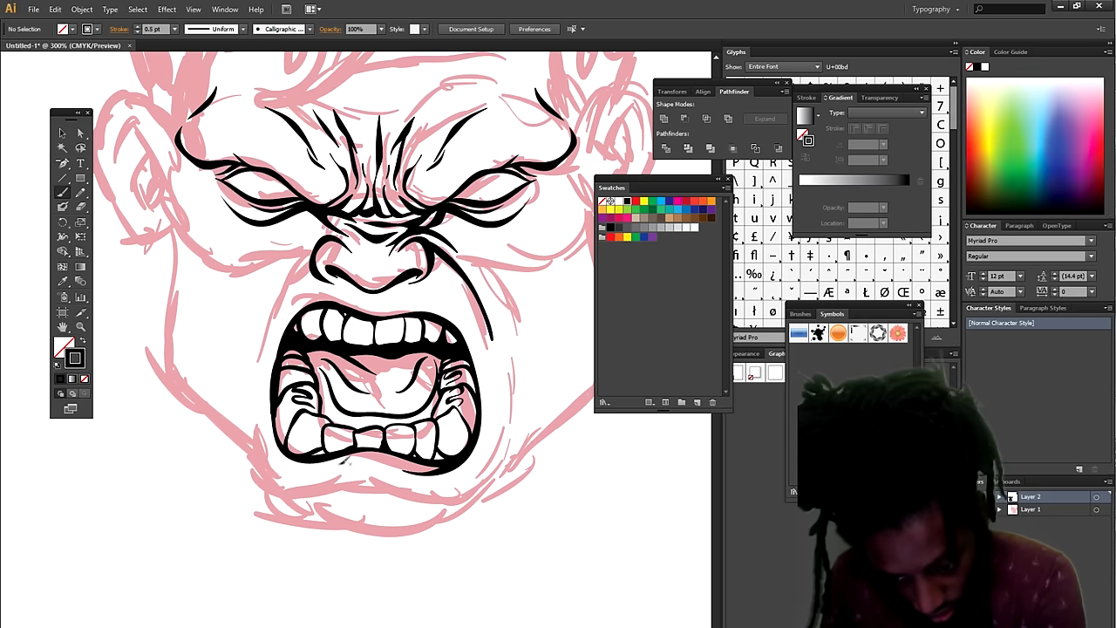
mouse_move(257, 359)
left_mouse_down()
mouse_move(305, 493)
mouse_move(367, 475)
left_mouse_up()
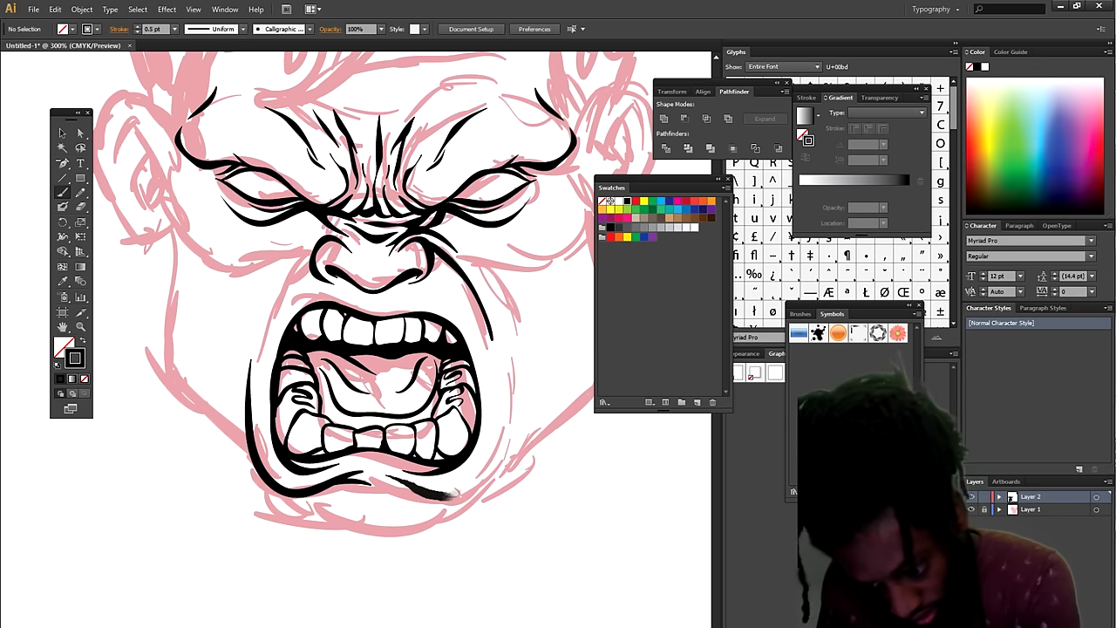
- Ink the right jaw, the left cheek, and several strokes on the right cheek beside the mouth
left_click_drag(436, 496, 488, 354)
mouse_move(242, 418)
left_mouse_down()
mouse_move(266, 288)
mouse_move(324, 226)
left_mouse_up()
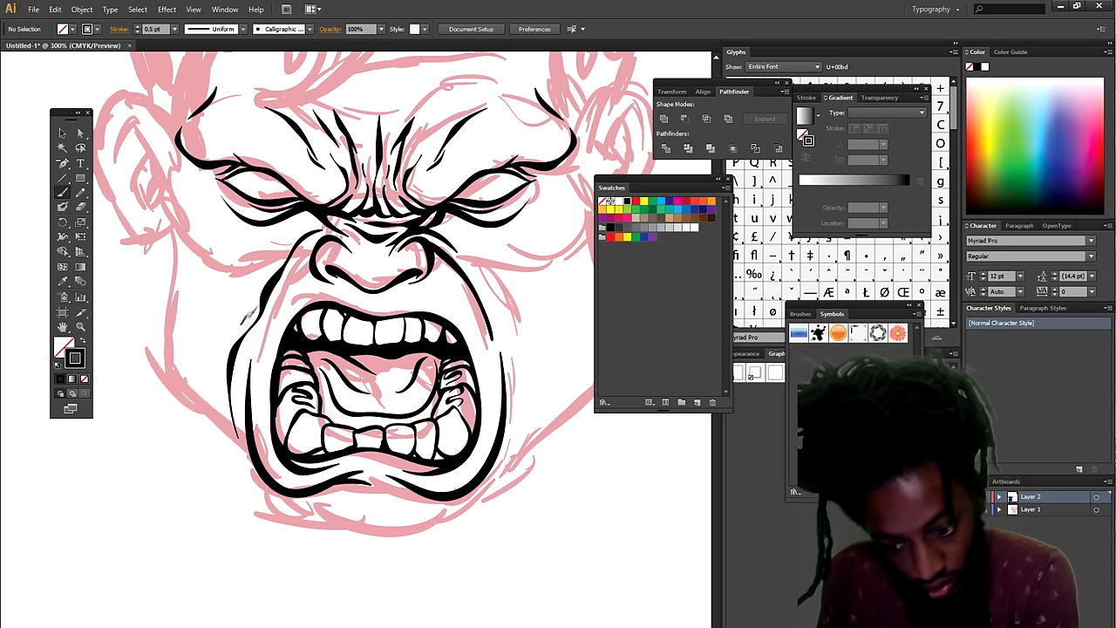
key("ctrl+minus")
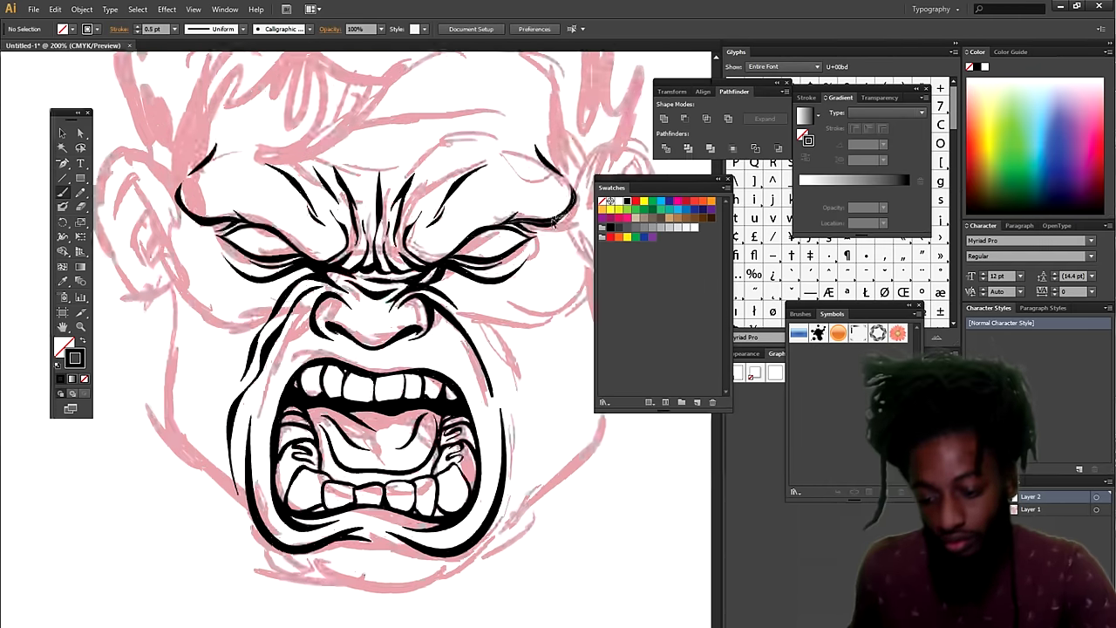
left_click_drag(446, 338, 503, 320)
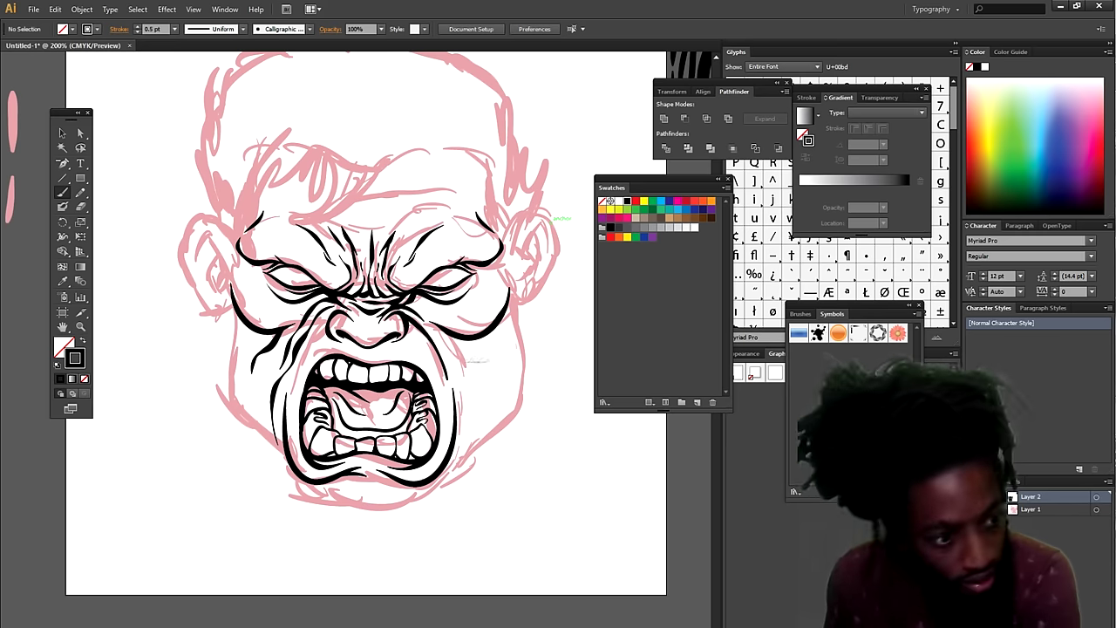
left_click_drag(478, 427, 468, 375)
left_click_drag(454, 324, 446, 331)
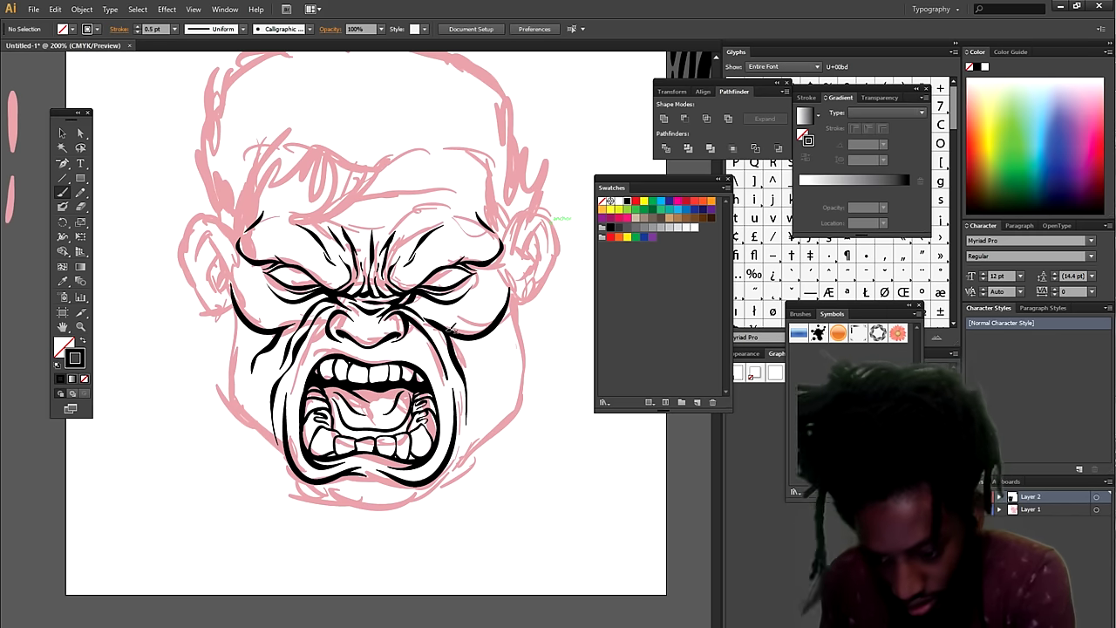
left_click_drag(493, 383, 476, 342)
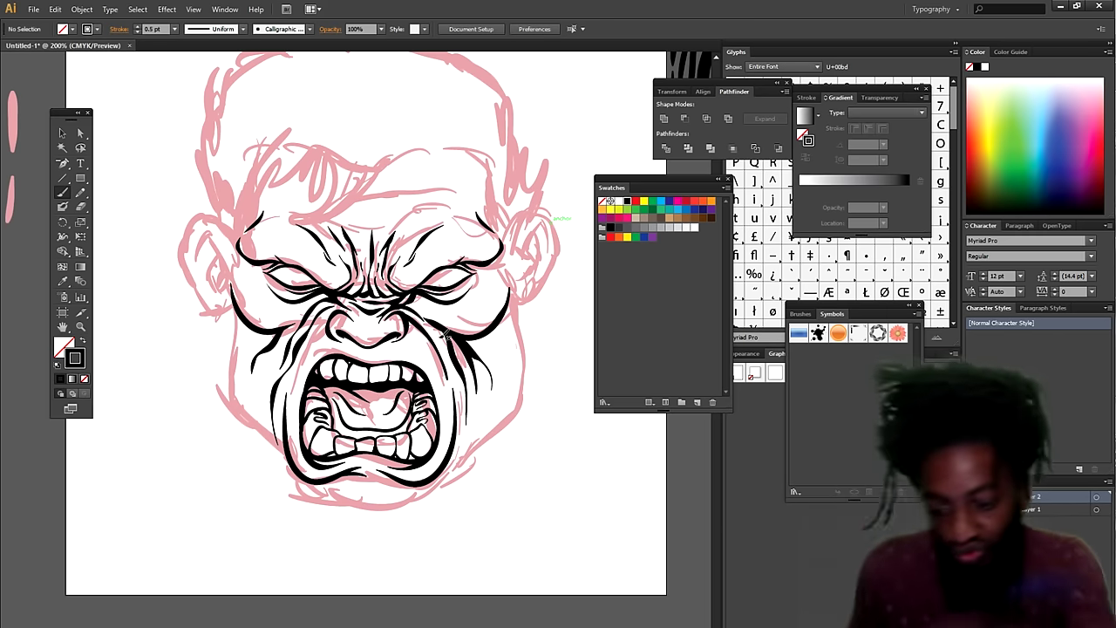
mouse_move(454, 207)
left_mouse_down()
mouse_move(381, 223)
mouse_move(292, 223)
left_mouse_up()
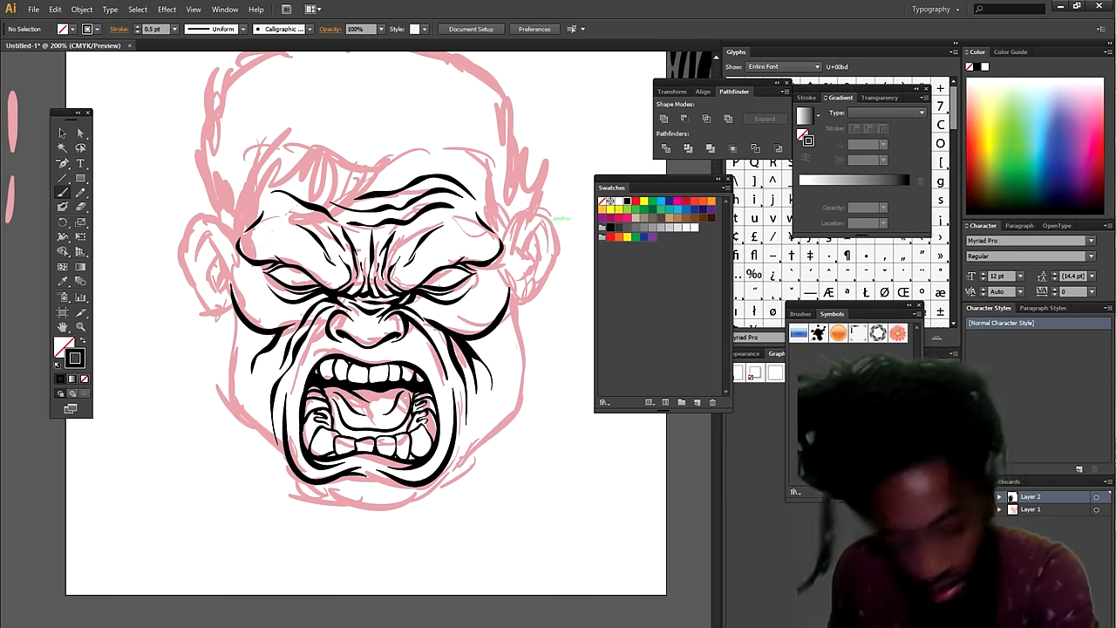
- Ink both temples, thicken the chin line, and add a short left-cheek stroke
key("ctrl+minus")
key("ctrl+plus")
key("ctrl+minus")
key("ctrl+minus")
key("ctrl+plus")
key("ctrl+plus")
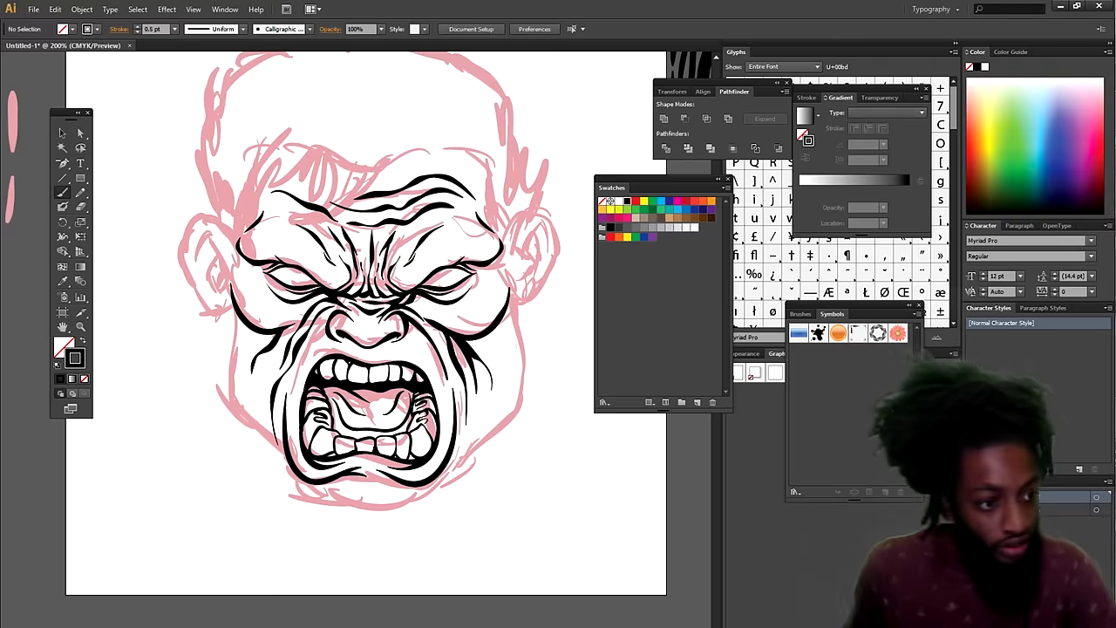
key("ctrl+plus")
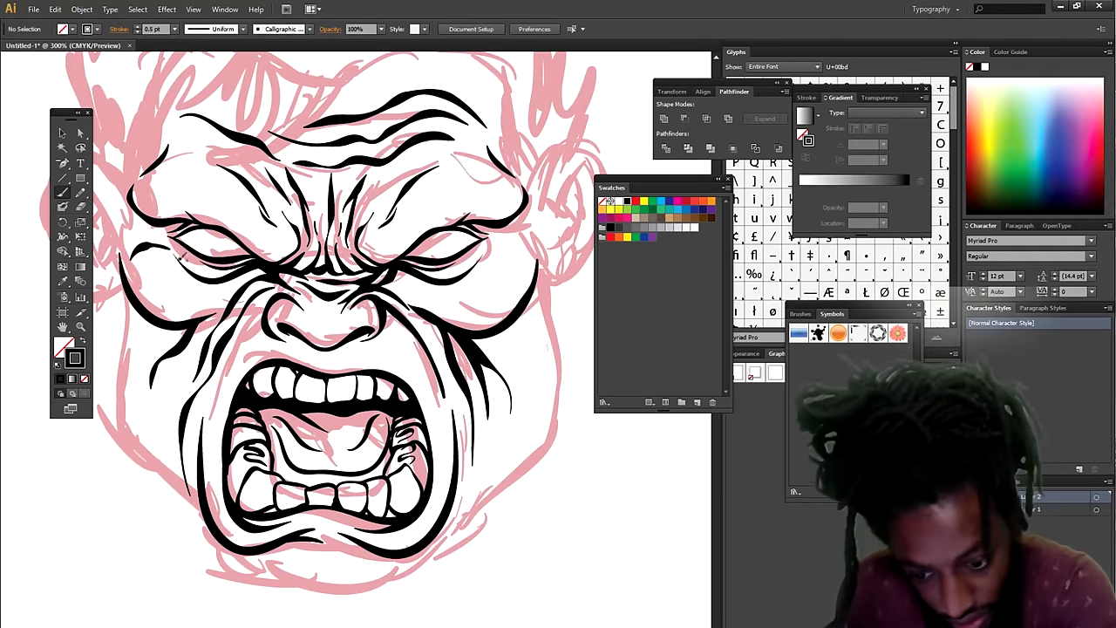
left_click_drag(162, 229, 122, 187)
mouse_move(489, 247)
left_mouse_down()
mouse_move(532, 230)
mouse_move(537, 197)
left_mouse_up()
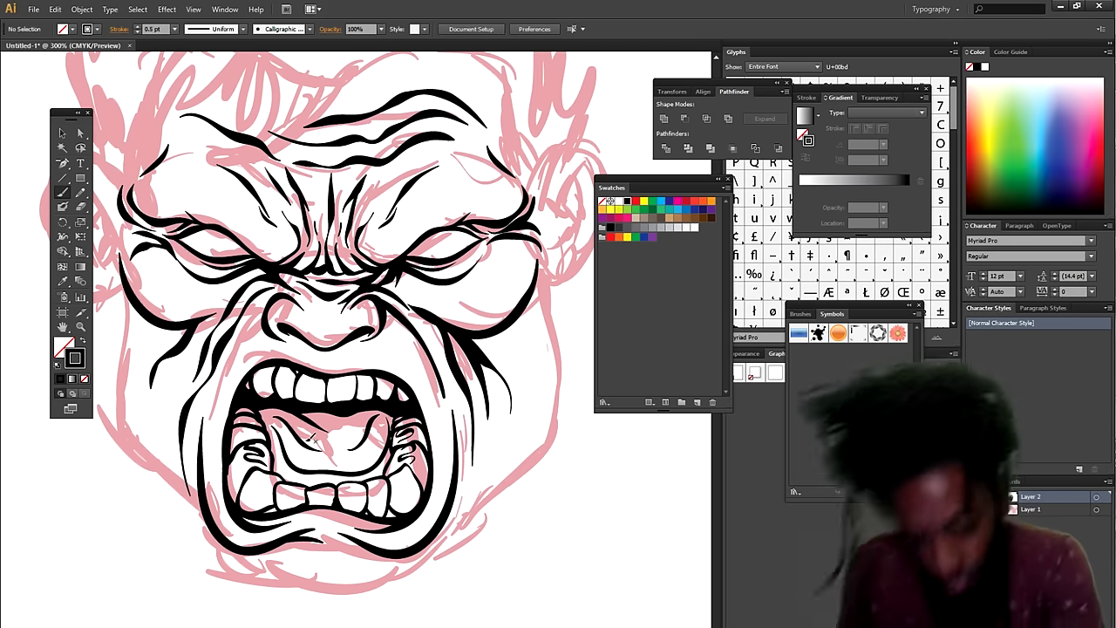
mouse_move(393, 555)
left_mouse_down()
mouse_move(209, 522)
mouse_move(449, 527)
mouse_move(554, 279)
left_mouse_up()
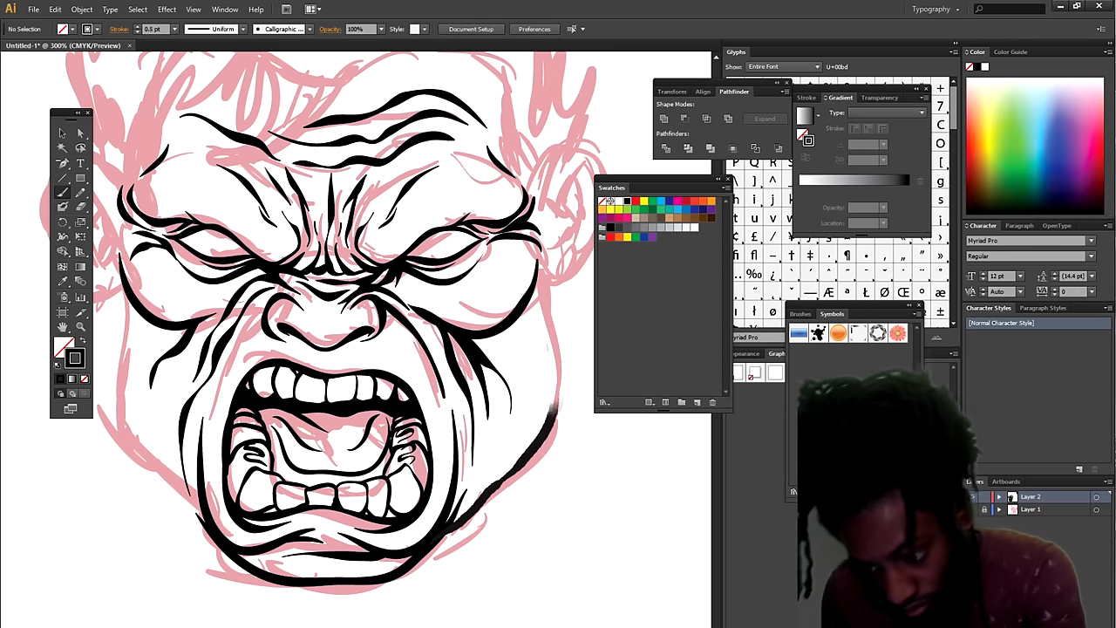
key("ctrl+minus")
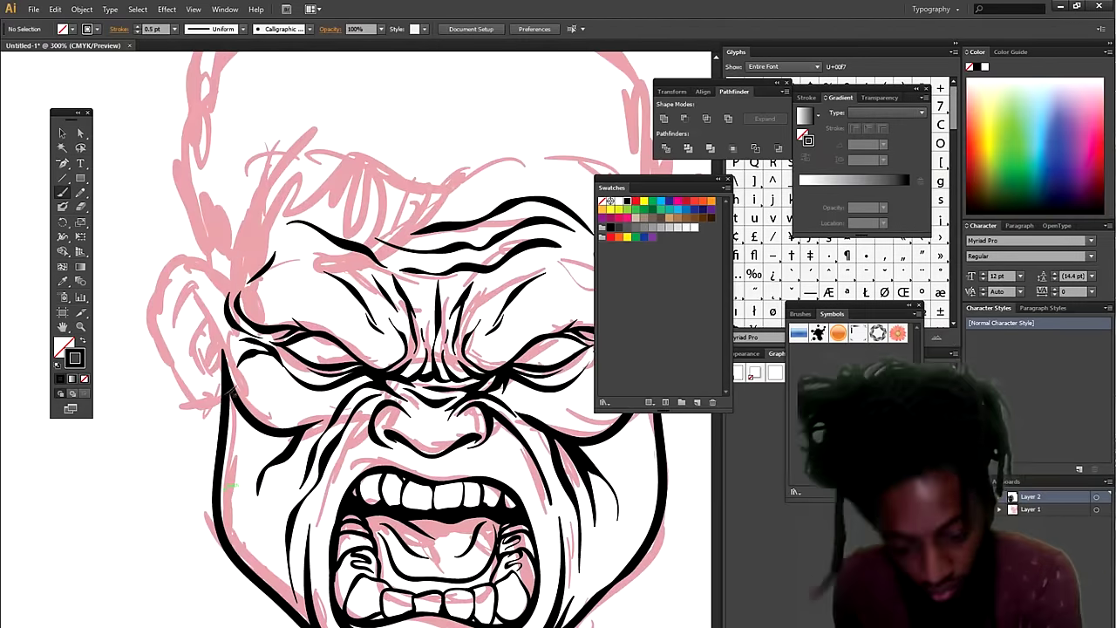
mouse_move(220, 400)
left_mouse_down()
mouse_move(193, 408)
mouse_move(170, 253)
mouse_move(214, 281)
mouse_move(218, 335)
left_mouse_up()
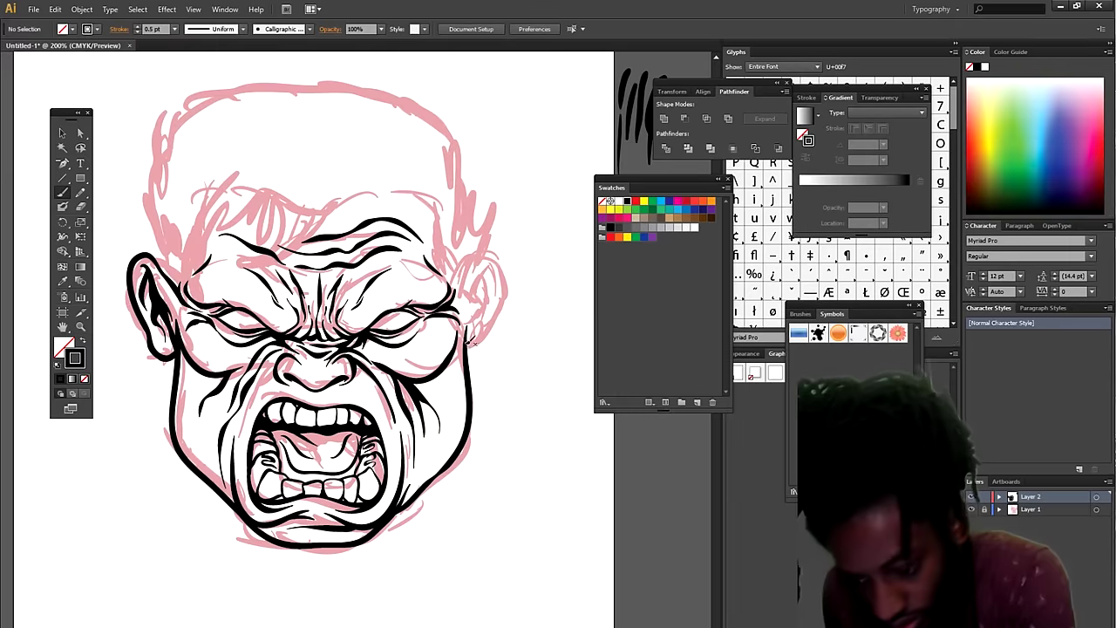
- Ink the right ear outline, then at 0.75 pt start hair strands atop the head
mouse_move(476, 260)
left_mouse_down()
mouse_move(471, 350)
mouse_move(489, 269)
left_mouse_up()
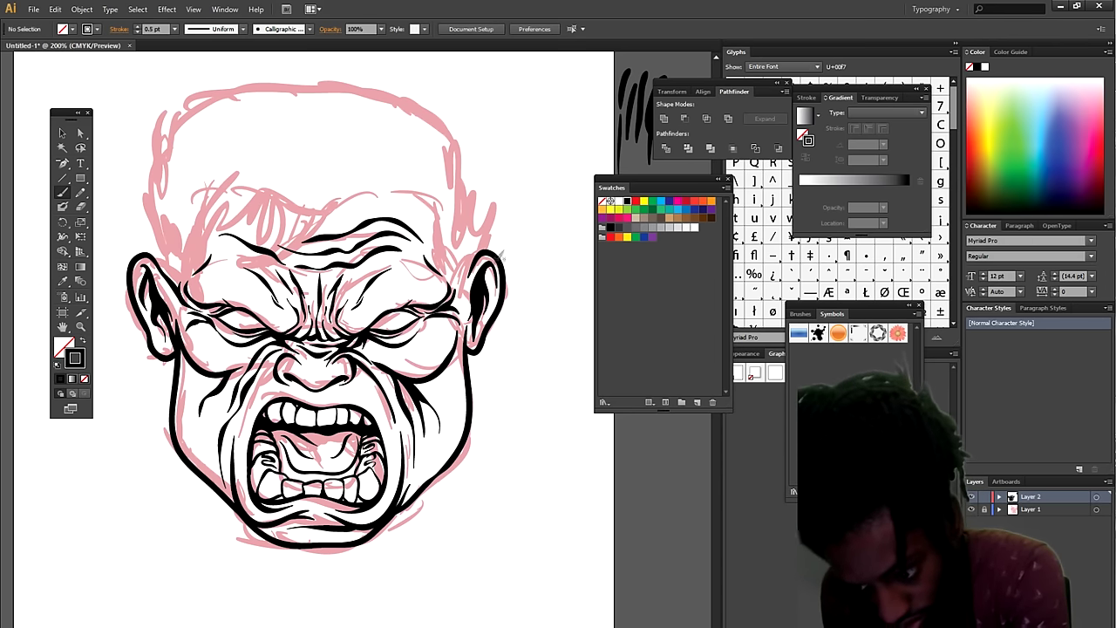
left_click(174, 29)
left_click(188, 63)
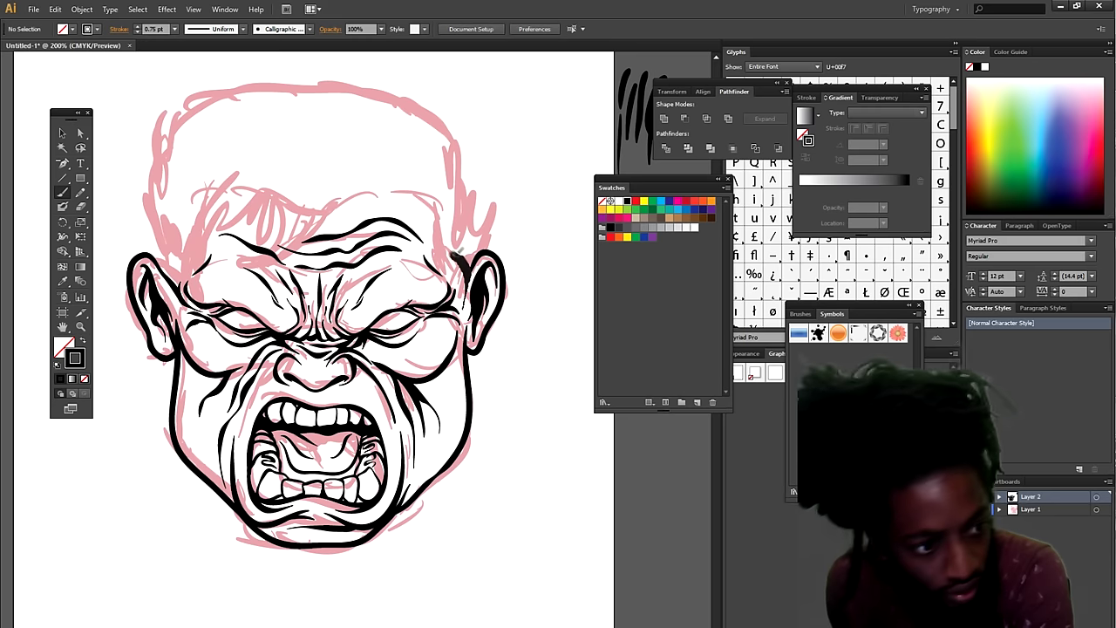
left_click_drag(460, 253, 434, 228)
left_click_drag(365, 180, 262, 231)
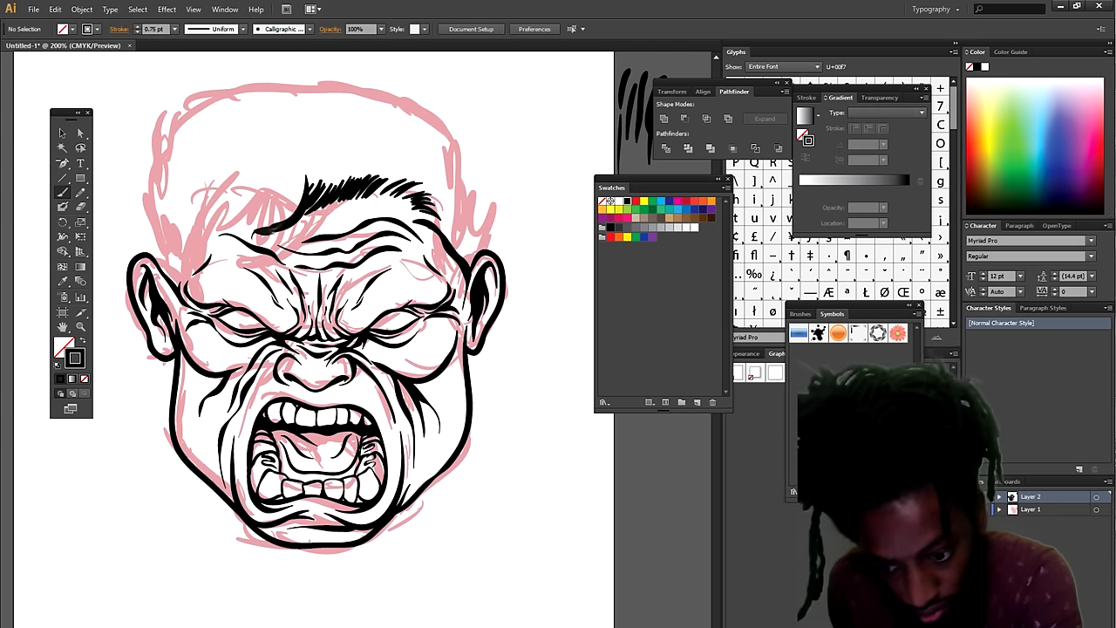
- Fill the left side of the hair solid black and outline the top of the skull
mouse_move(297, 197)
left_mouse_down()
mouse_move(222, 253)
mouse_move(166, 257)
left_mouse_up()
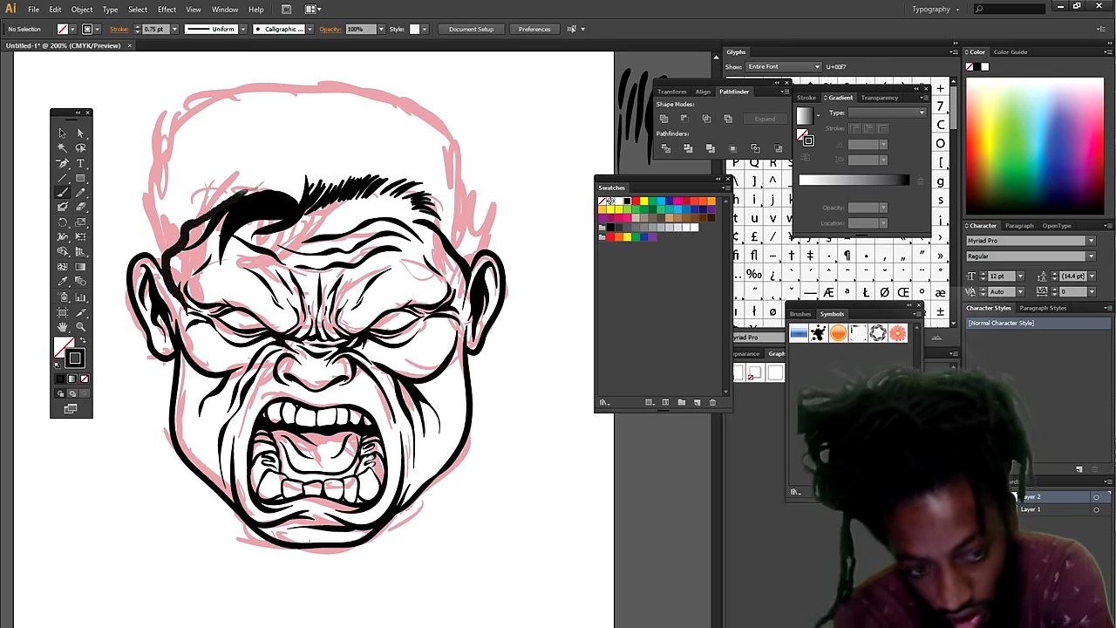
left_click_drag(262, 196, 166, 255)
left_click_drag(188, 196, 166, 253)
left_click_drag(249, 181, 168, 248)
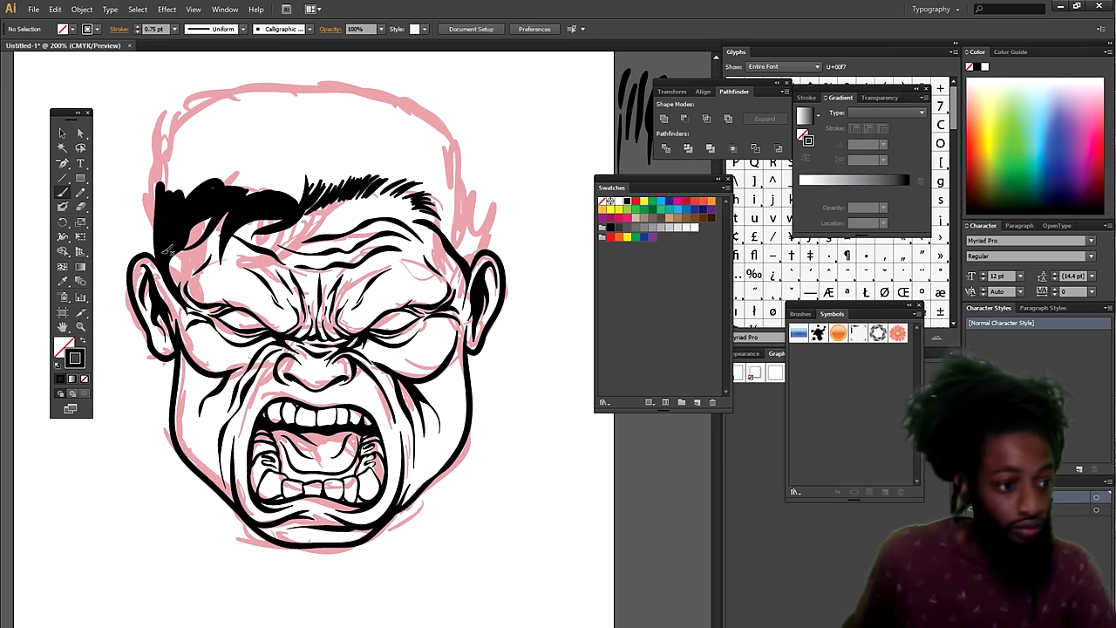
mouse_move(462, 248)
left_mouse_down()
mouse_move(362, 121)
mouse_move(165, 262)
left_mouse_up()
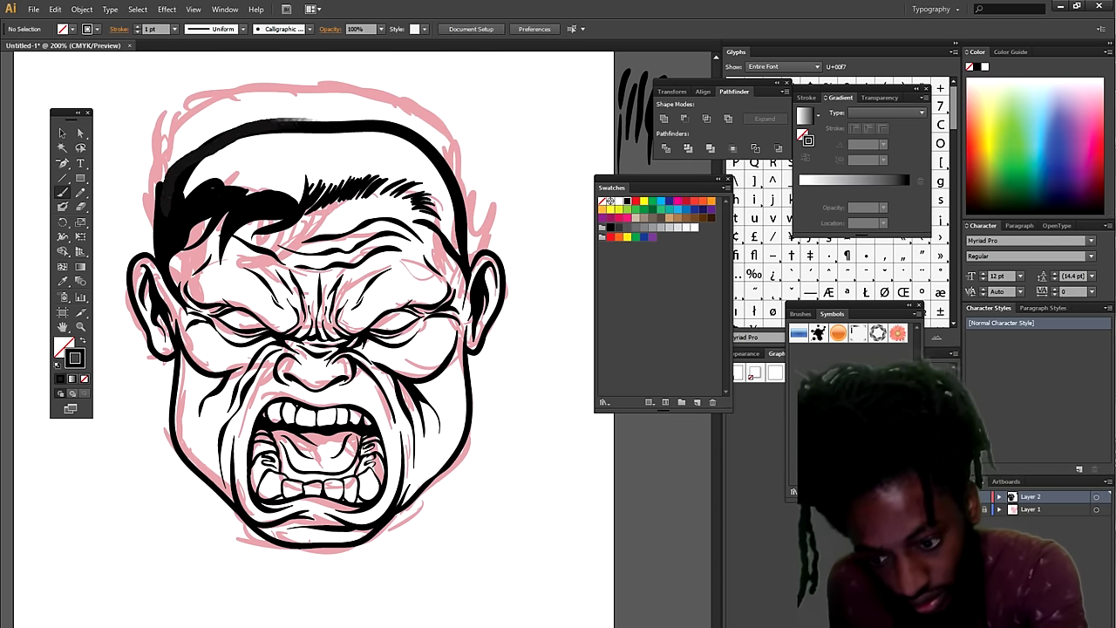
- Fill the right side and the white centre gaps of the hair solid black
left_click_drag(443, 207, 460, 260)
mouse_move(403, 138)
left_mouse_down()
mouse_move(410, 192)
mouse_move(367, 140)
left_mouse_up()
mouse_move(392, 179)
left_mouse_down()
mouse_move(344, 131)
mouse_move(334, 162)
mouse_move(187, 179)
left_mouse_up()
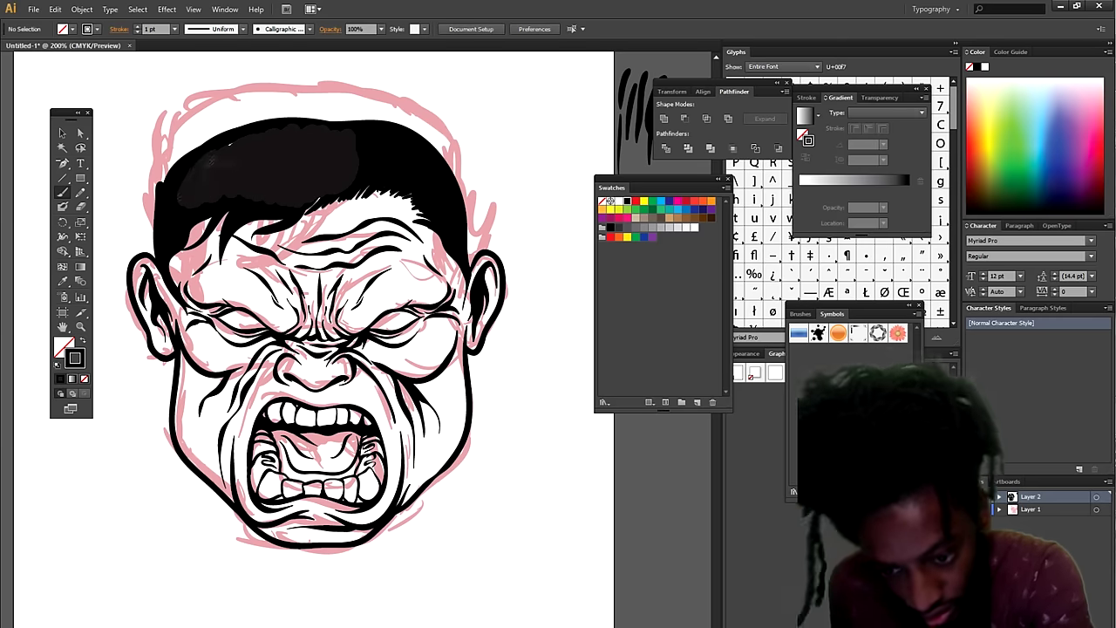
key("ctrl+minus")
key("ctrl+minus")
key("ctrl+minus")
key("ctrl+plus")
key("ctrl+plus")
key("ctrl+plus")
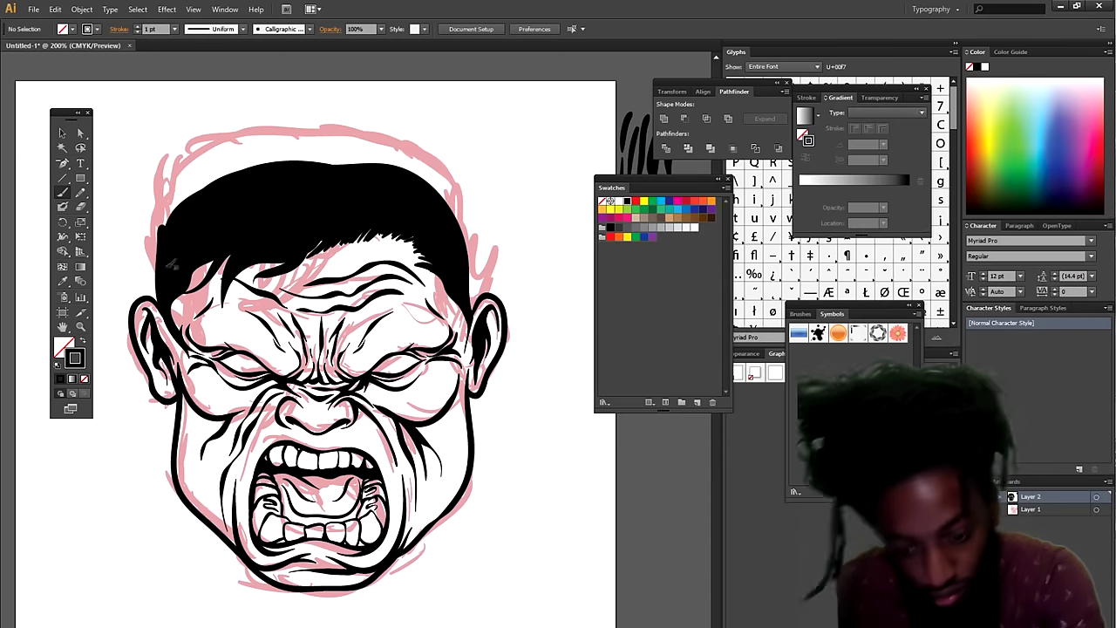
mouse_move(436, 183)
left_mouse_down()
mouse_move(170, 253)
mouse_move(382, 188)
left_mouse_up()
left_click(175, 28)
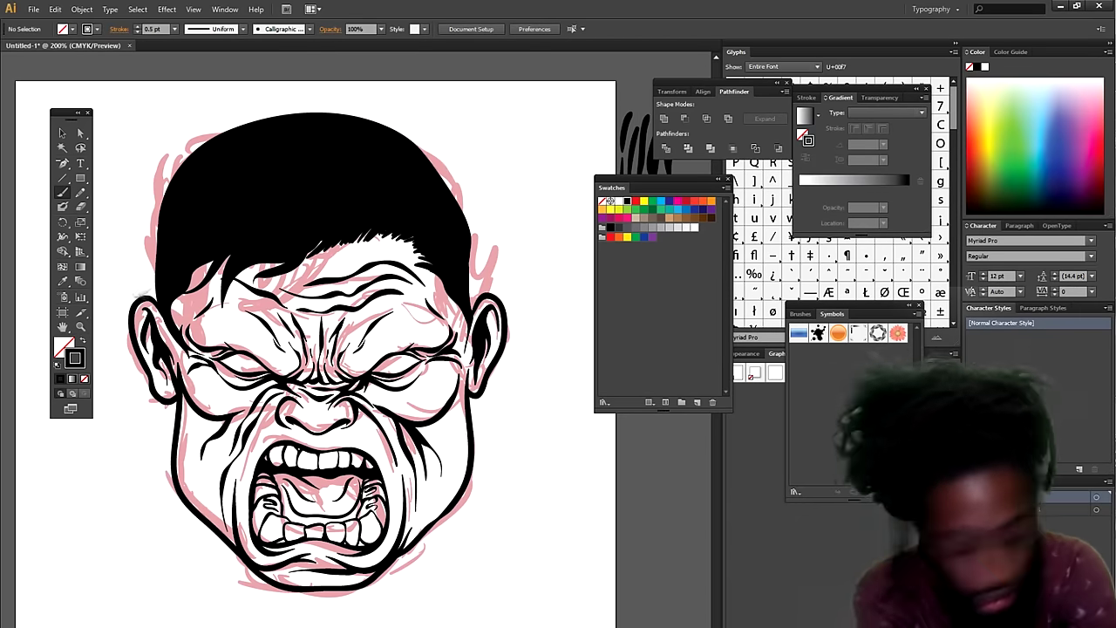
- At 0.75 pt, add spiky hair strands on the left, right and top edges
left_click(191, 77)
left_click(176, 29)
left_click(190, 63)
mouse_move(129, 284)
left_mouse_down()
mouse_move(170, 244)
mouse_move(165, 253)
mouse_move(162, 239)
left_mouse_up()
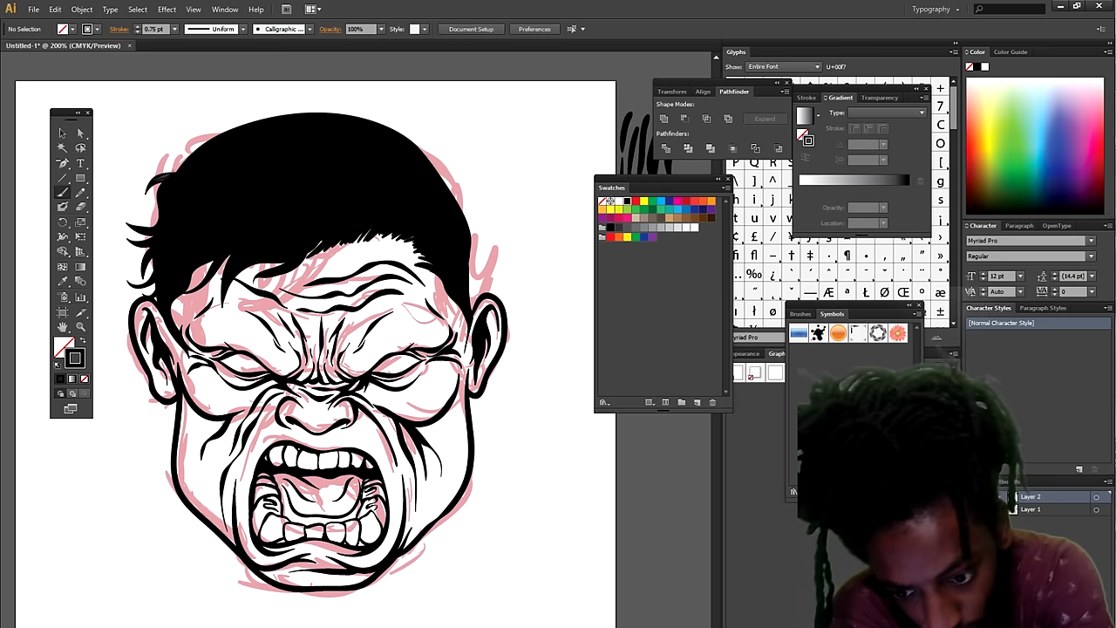
left_click_drag(480, 222, 468, 277)
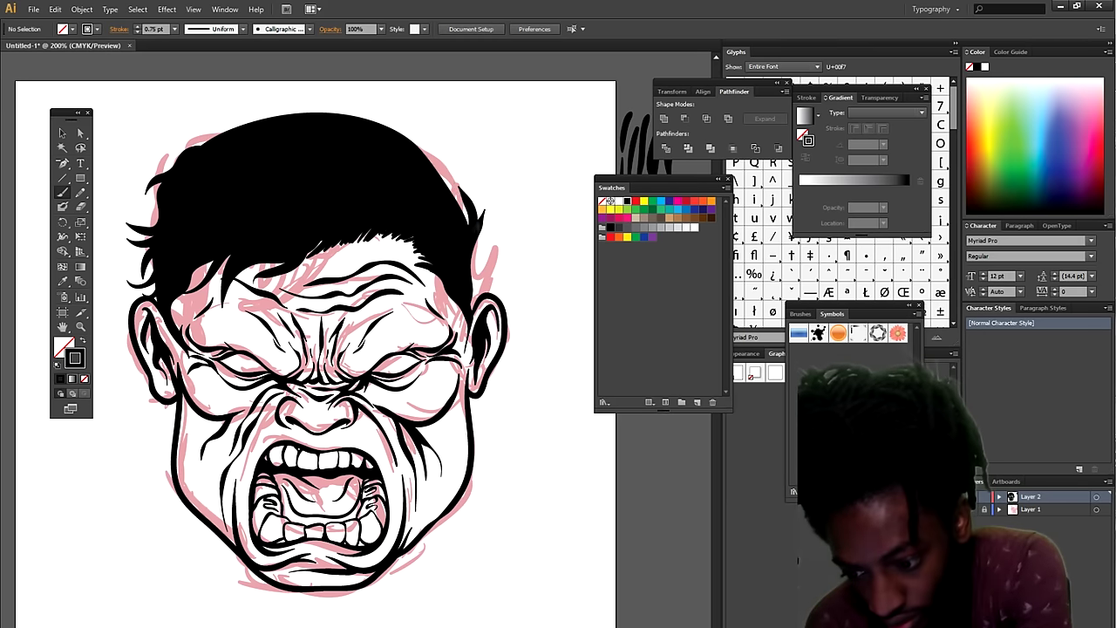
left_click_drag(408, 130, 356, 103)
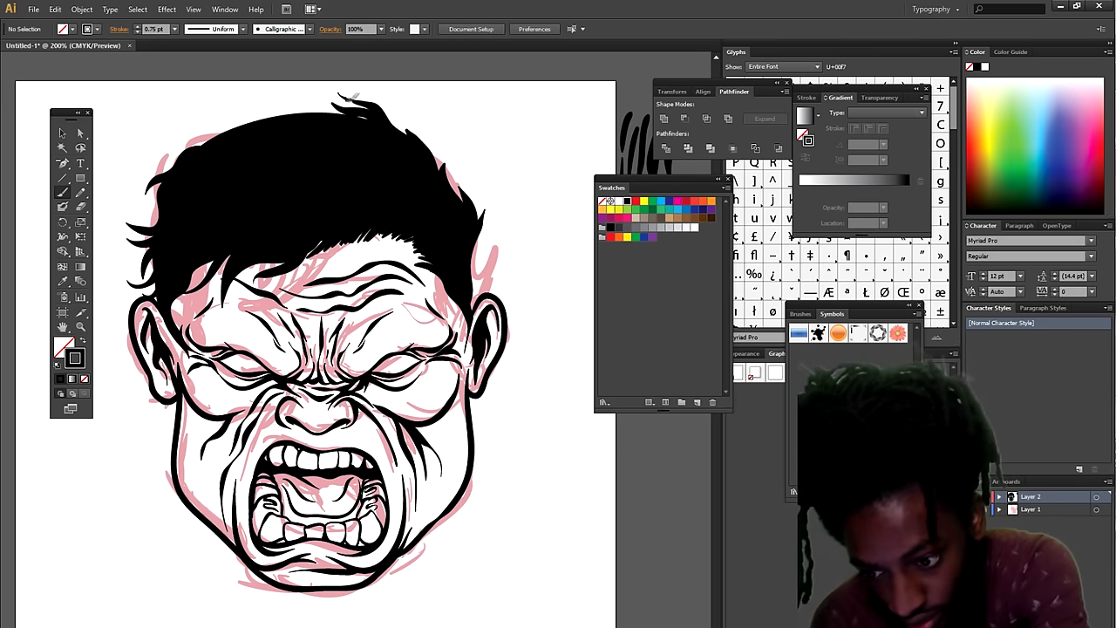
- Add top-left and forehead hair strands, then hide the pink sketch layer
left_click_drag(225, 113, 218, 116)
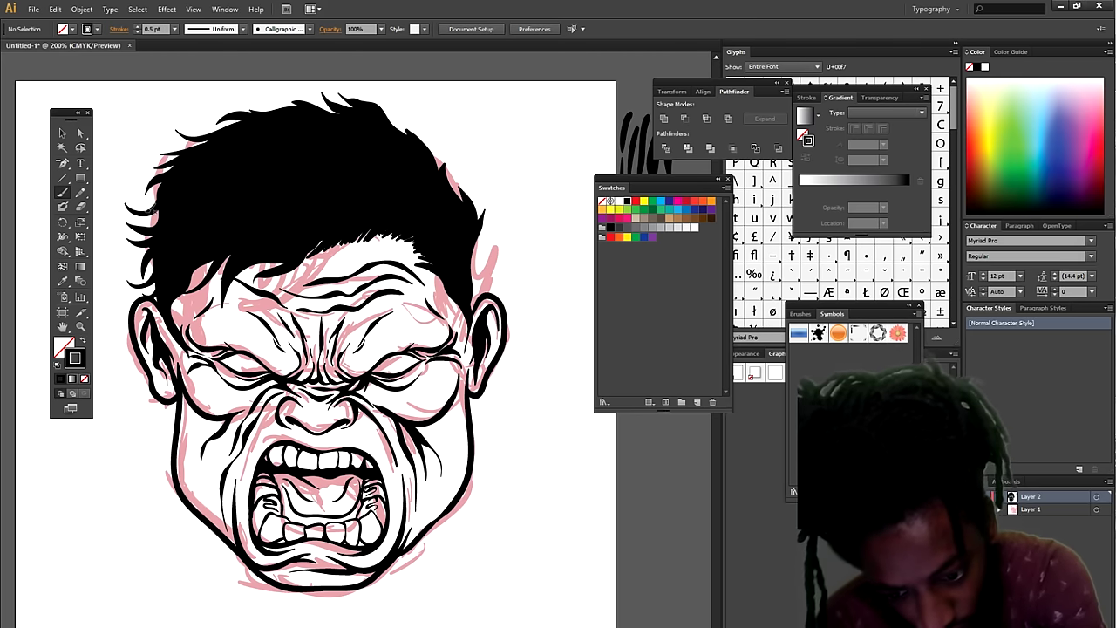
mouse_move(314, 229)
left_mouse_down()
mouse_move(249, 283)
mouse_move(178, 305)
left_mouse_up()
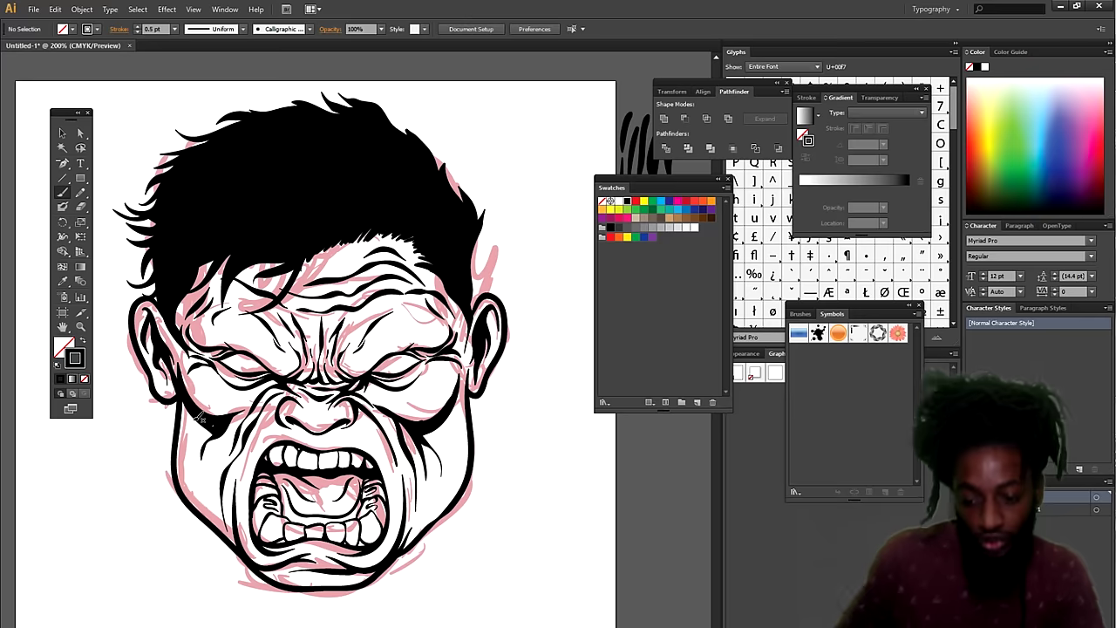
left_click(973, 509)
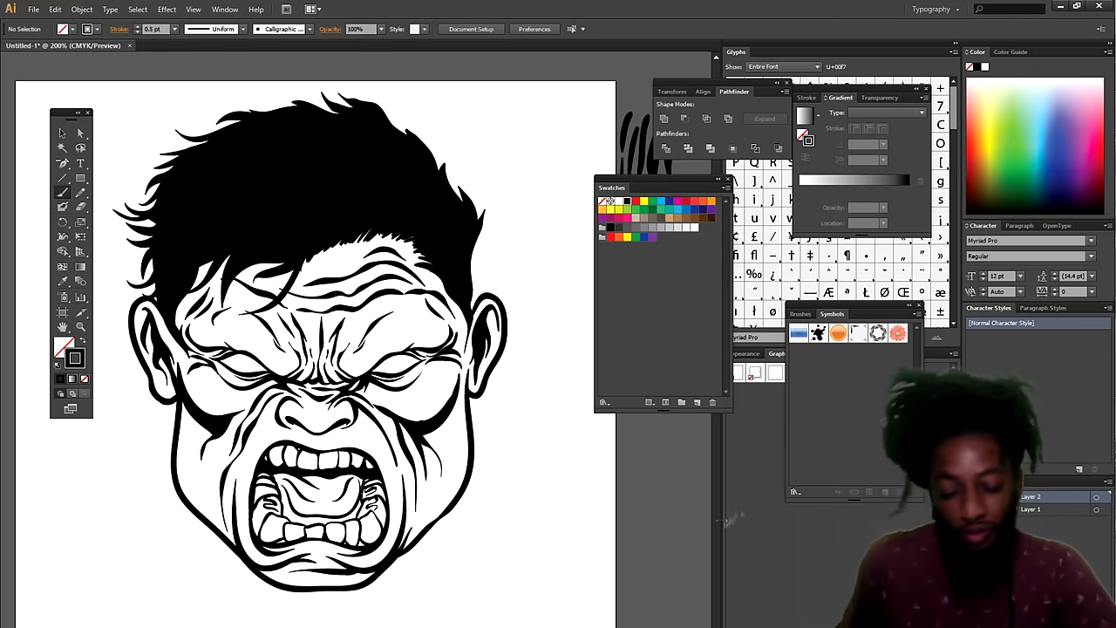
- Zoom in and out over the face to review the finished black inking, ending zoomed out
key("ctrl+=")
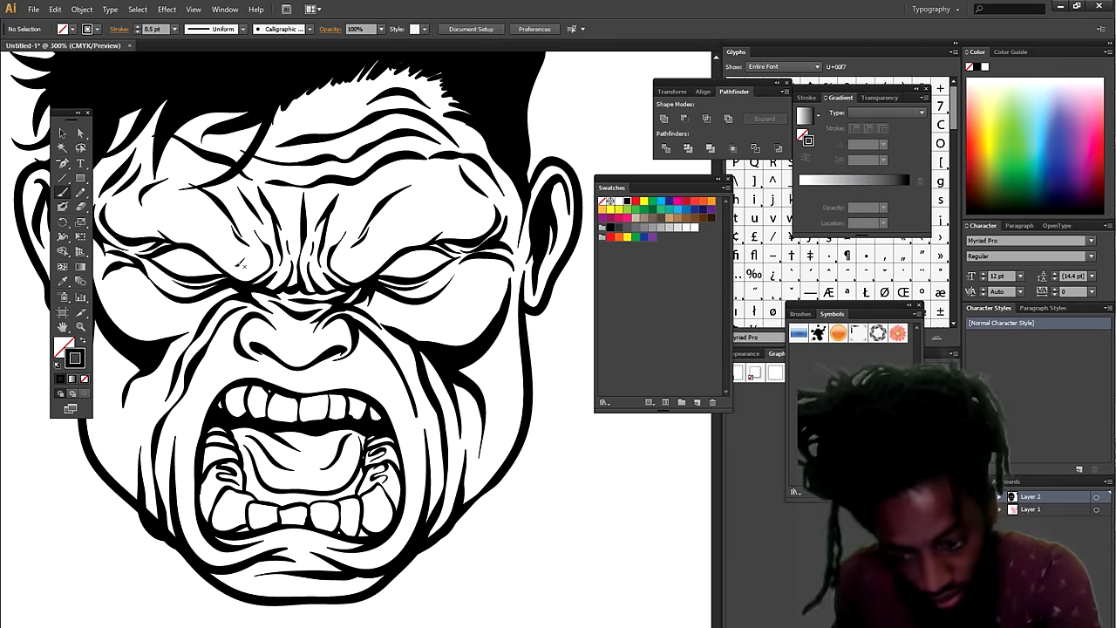
key("ctrl+minus")
key("ctrl+=")
key("ctrl+=")
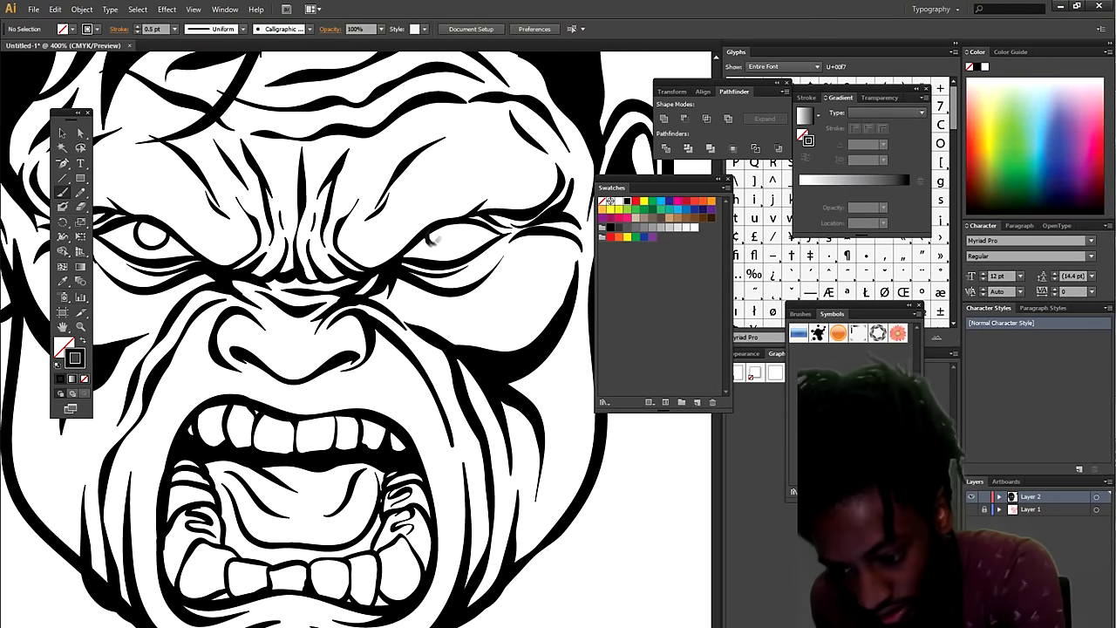
key("ctrl+minus")
key("ctrl+minus")
key("ctrl+=")
key("ctrl+=")
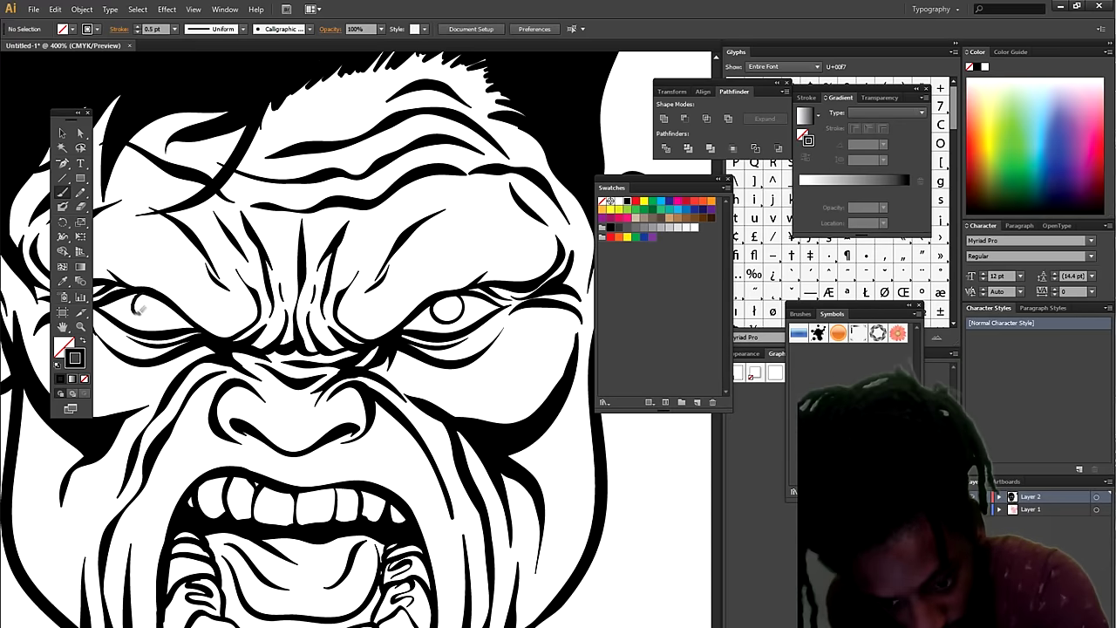
key("ctrl+minus")
key("ctrl+minus")
key("ctrl+0")
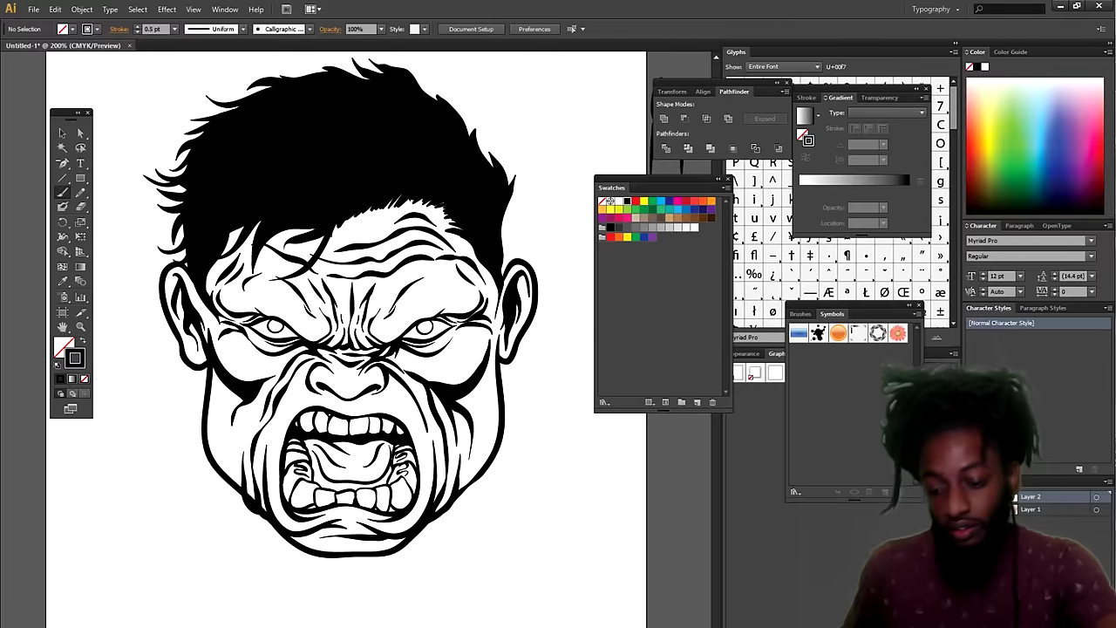
key("ctrl+plus")
key("ctrl+plus")
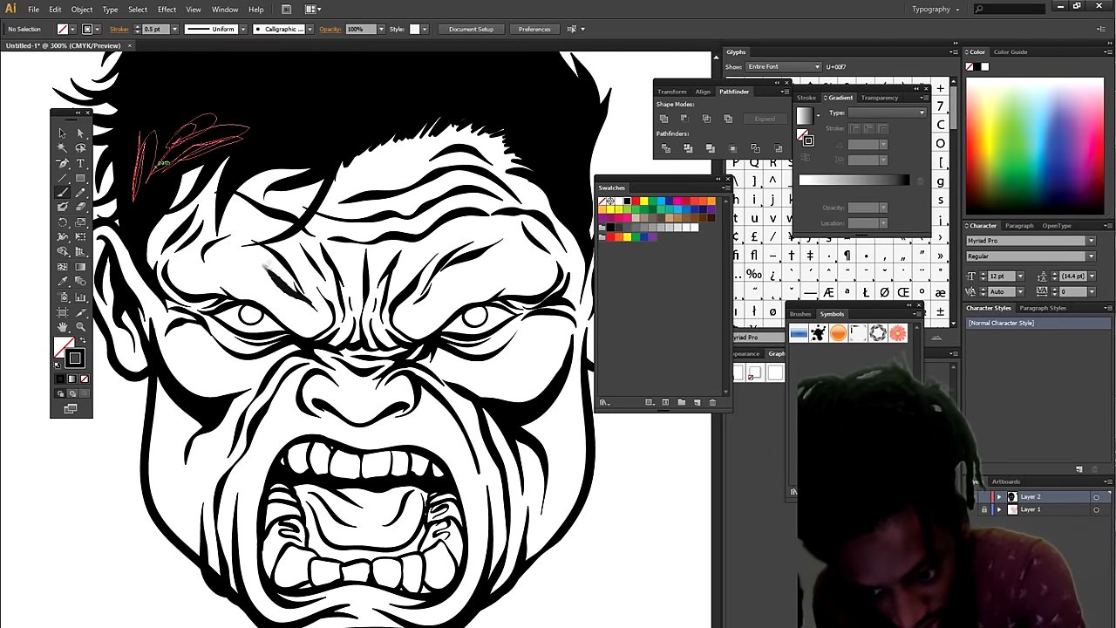
key("ctrl+minus")
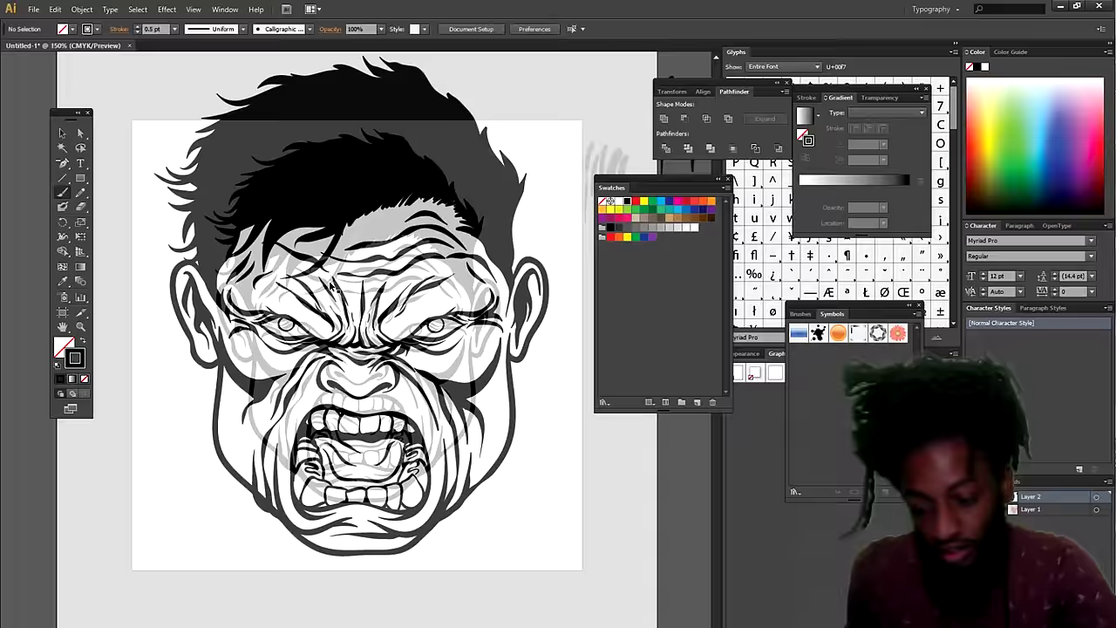
key("ctrl+plus")
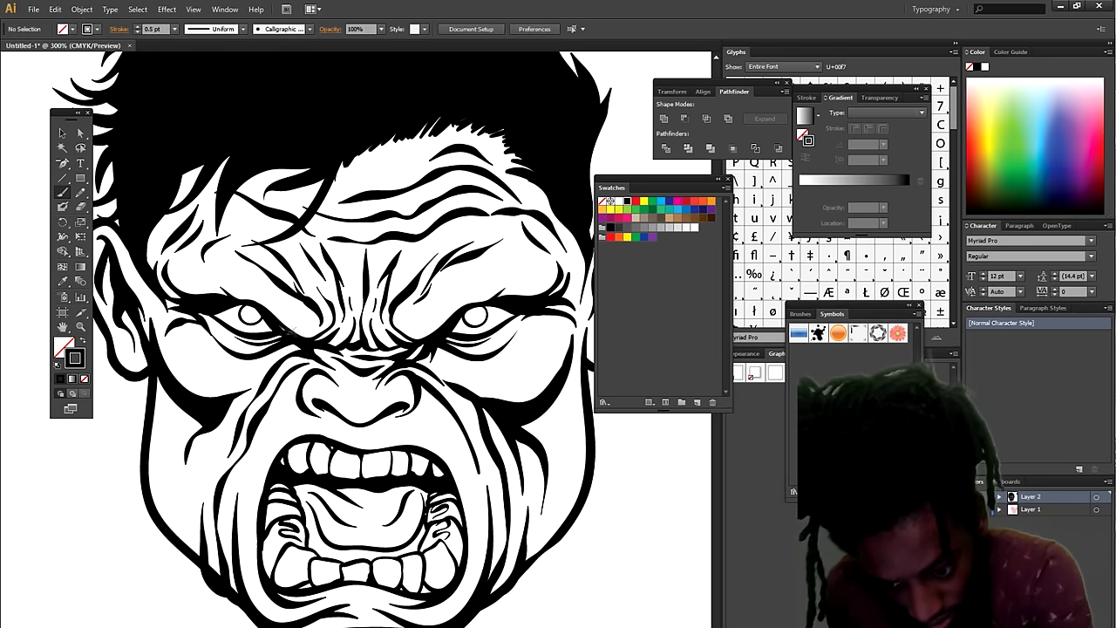
scroll(249, 385, "down", 3)
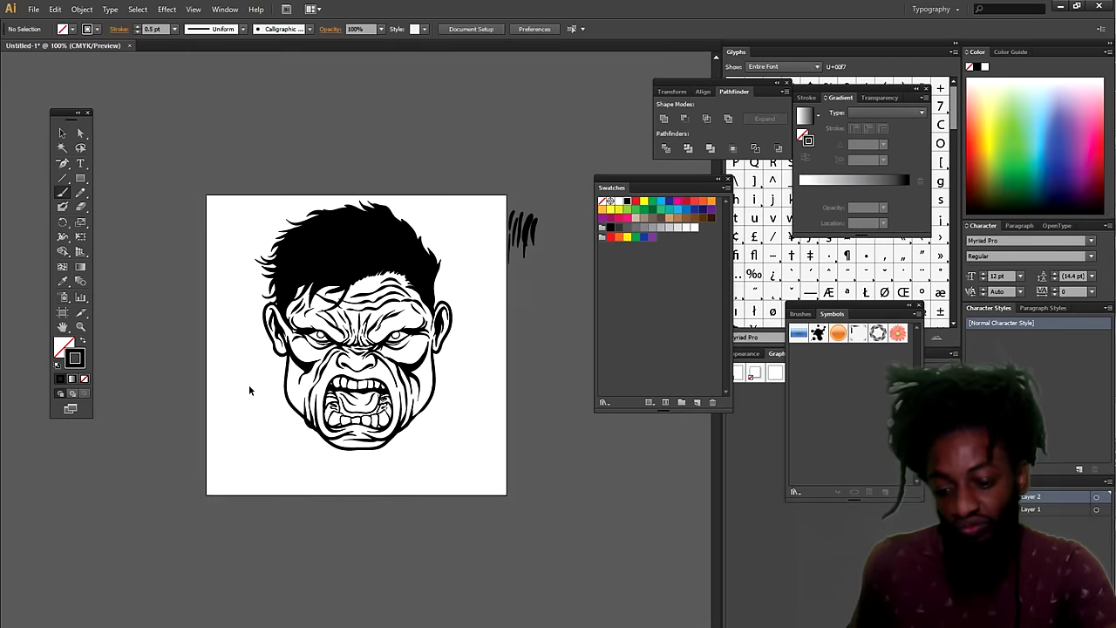
- Drag a selection marquee around all the black ink strokes, then open the Object menu
scroll(249, 385, "down", 1)
scroll(216, 425, "up", 1)
scroll(216, 419, "up", 1)
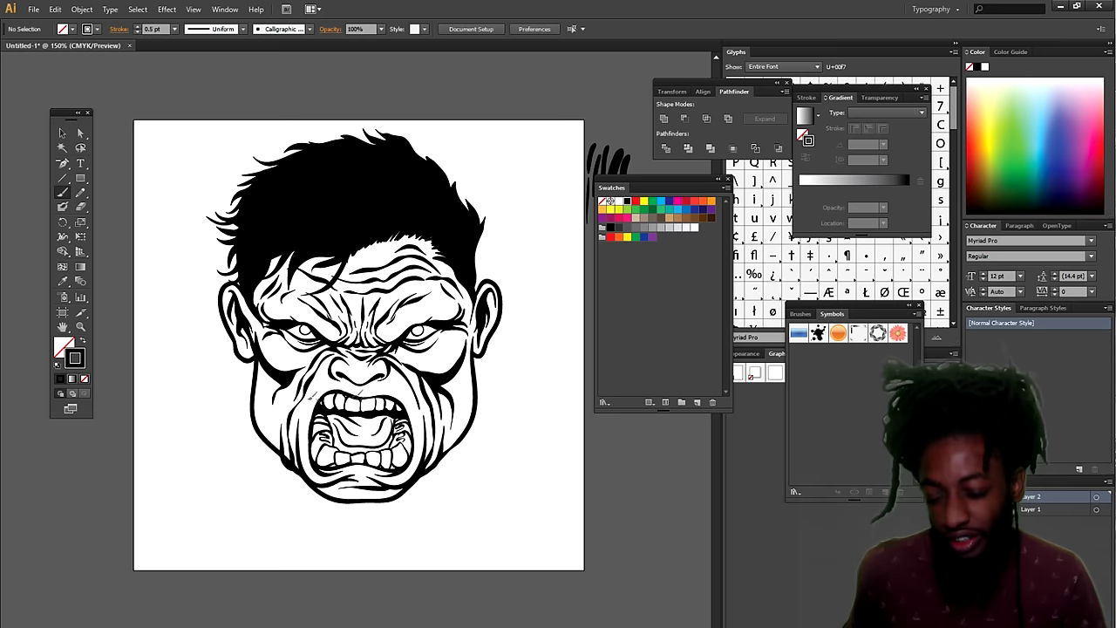
scroll(379, 447, "up", 1)
scroll(417, 385, "down", 2)
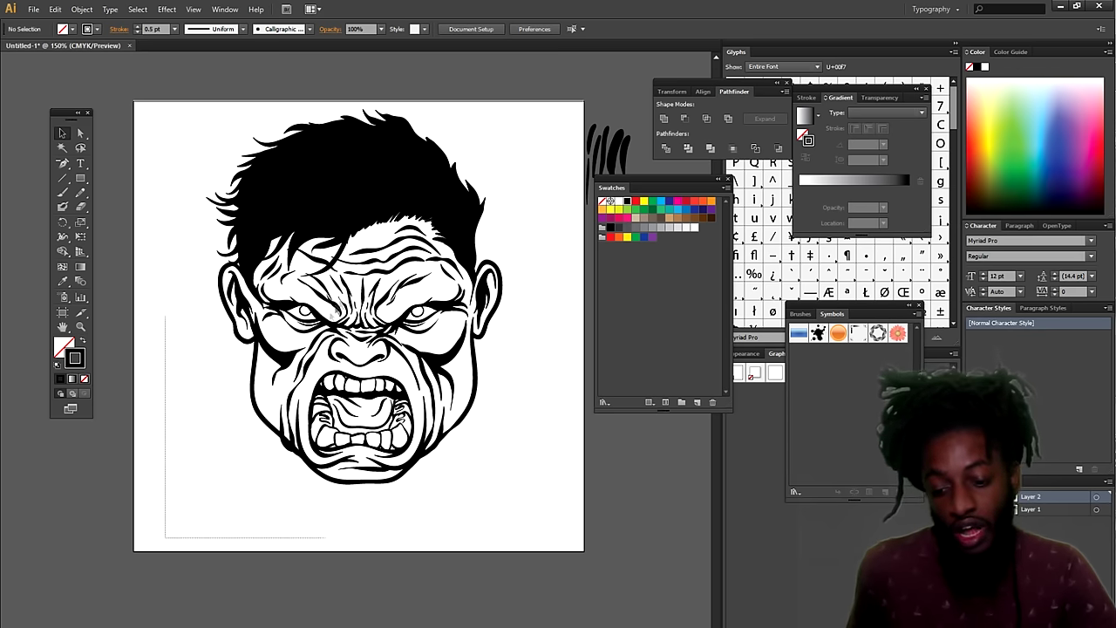
left_click_drag(404, 221, 539, 90)
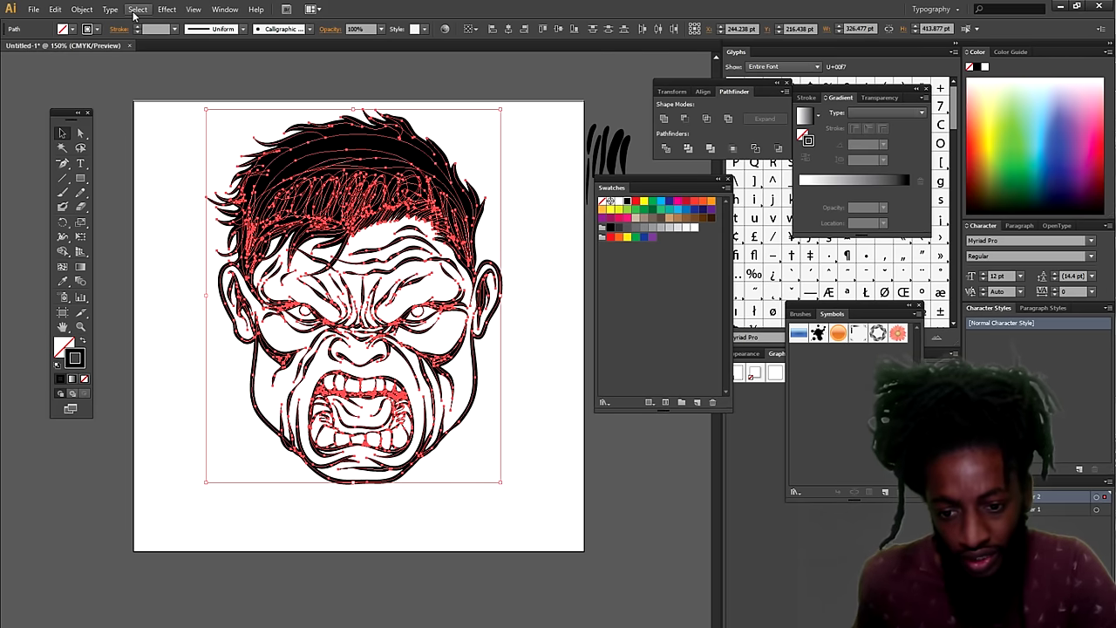
left_click(82, 9)
left_click(82, 9)
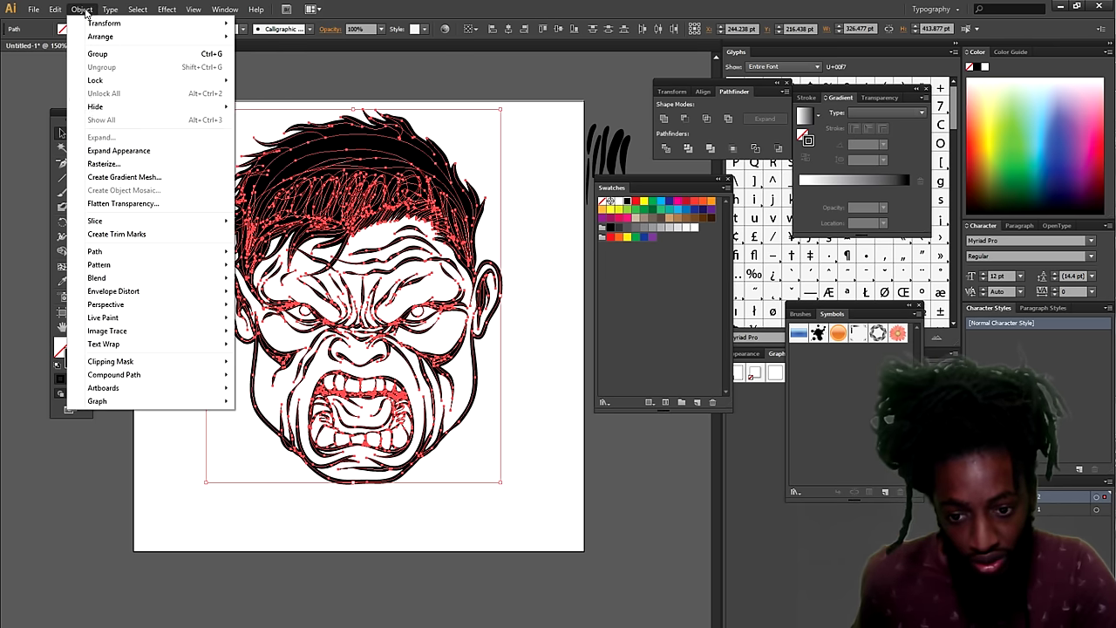
- Expand Appearance on the ink strokes, Merge them in Pathfinder, and deselect
left_click(119, 150)
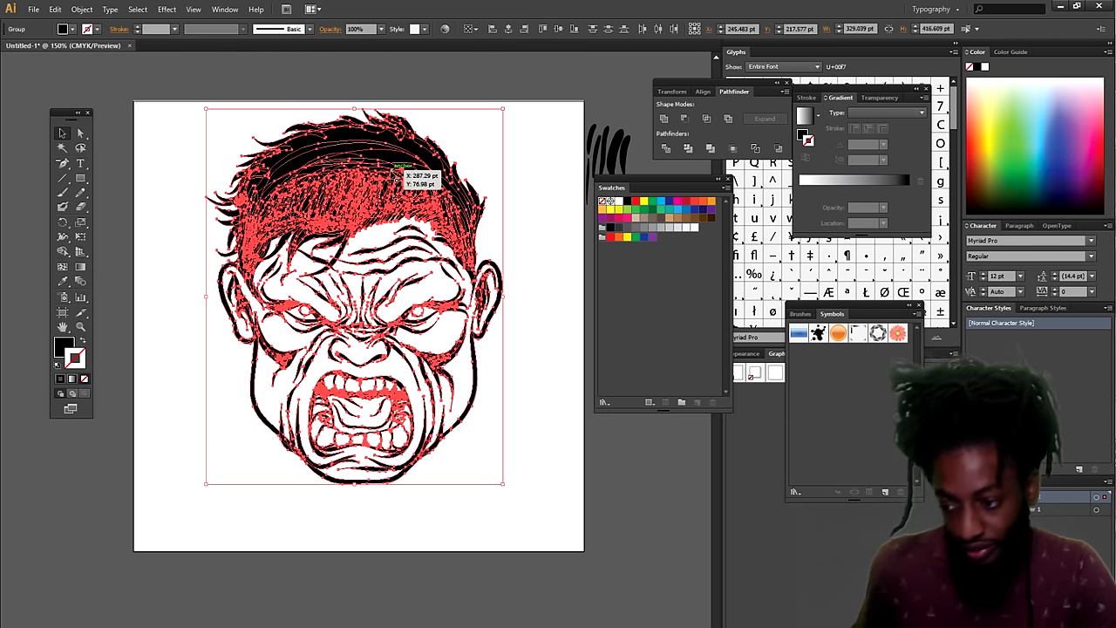
left_click(711, 148)
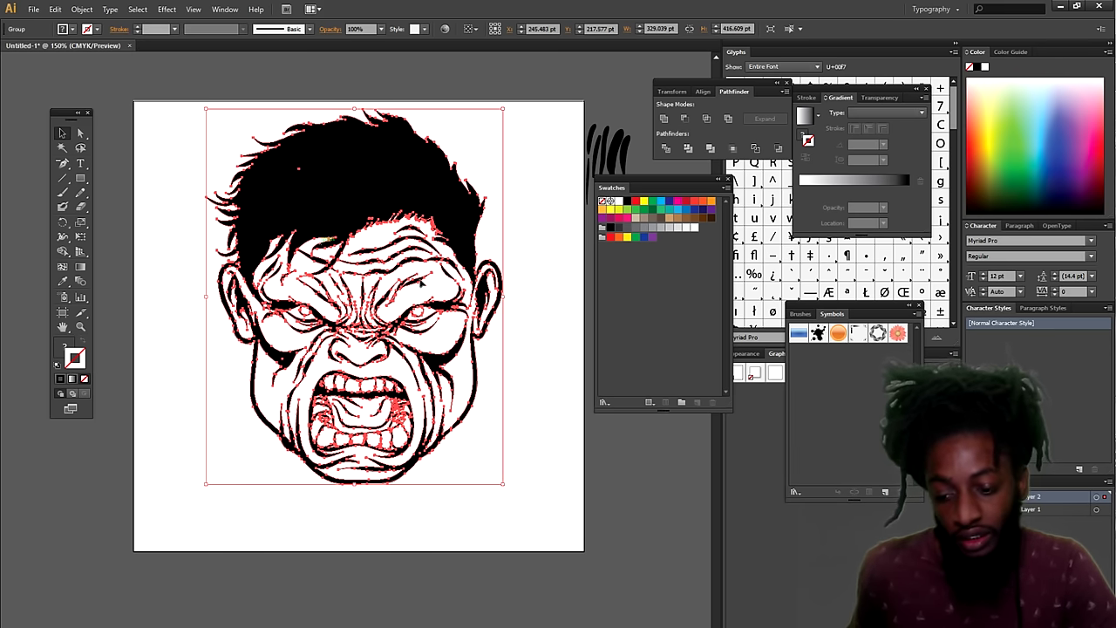
key("ctrl+shift+a")
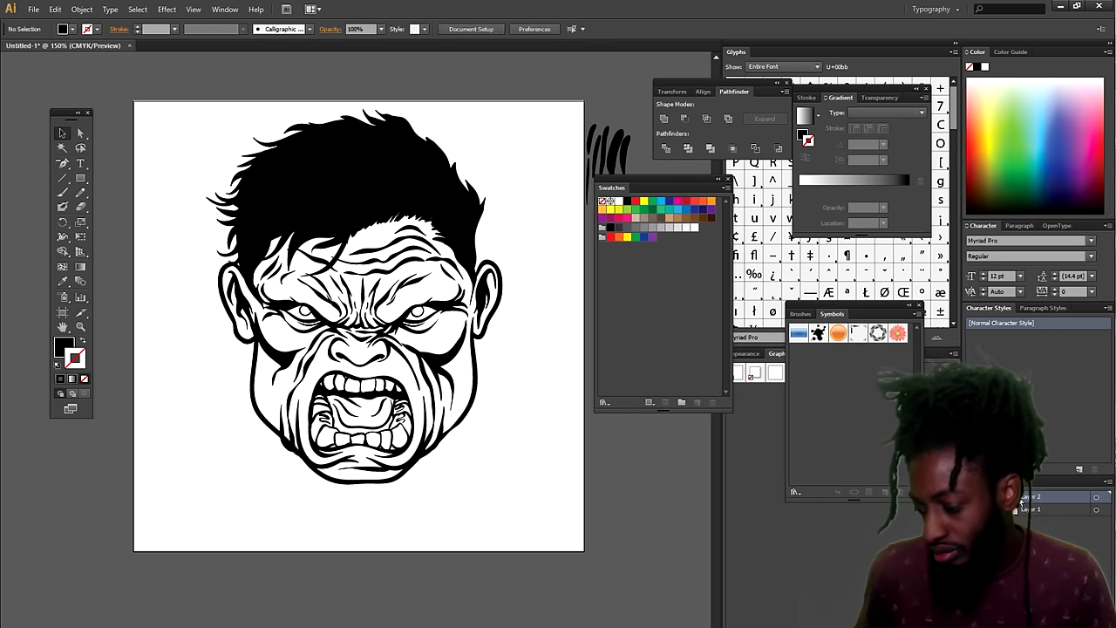
- Float the Layers panel, duplicate Layer 2 as Layer 2 copy, and lock the copy
mouse_move(1043, 484)
left_mouse_down()
mouse_move(103, 449)
mouse_move(103, 437)
left_mouse_up()
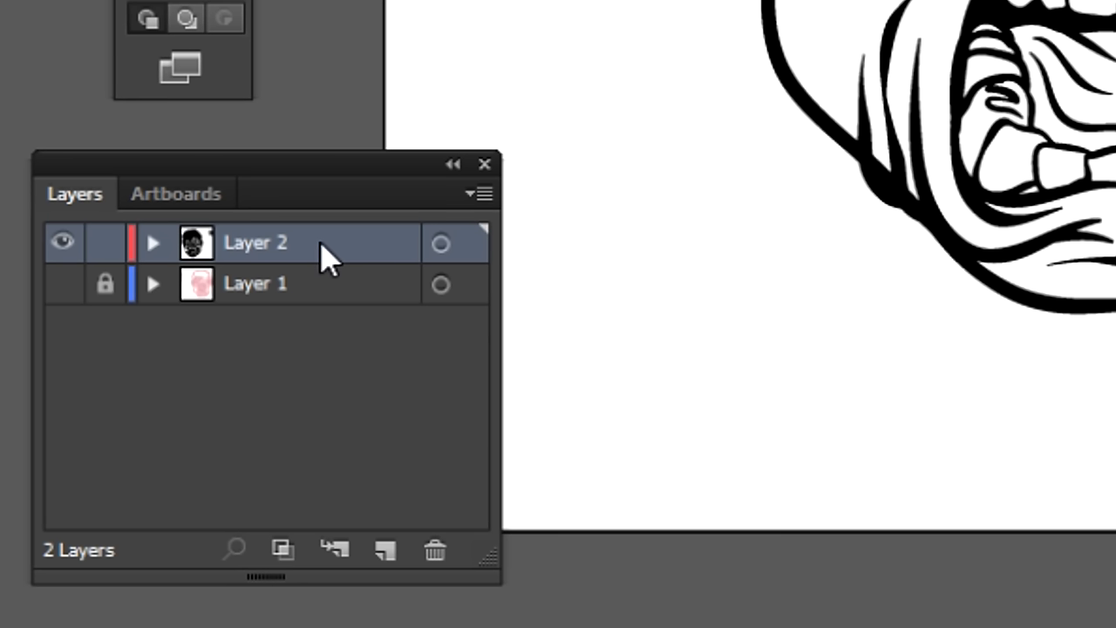
left_click_drag(321, 245, 384, 553)
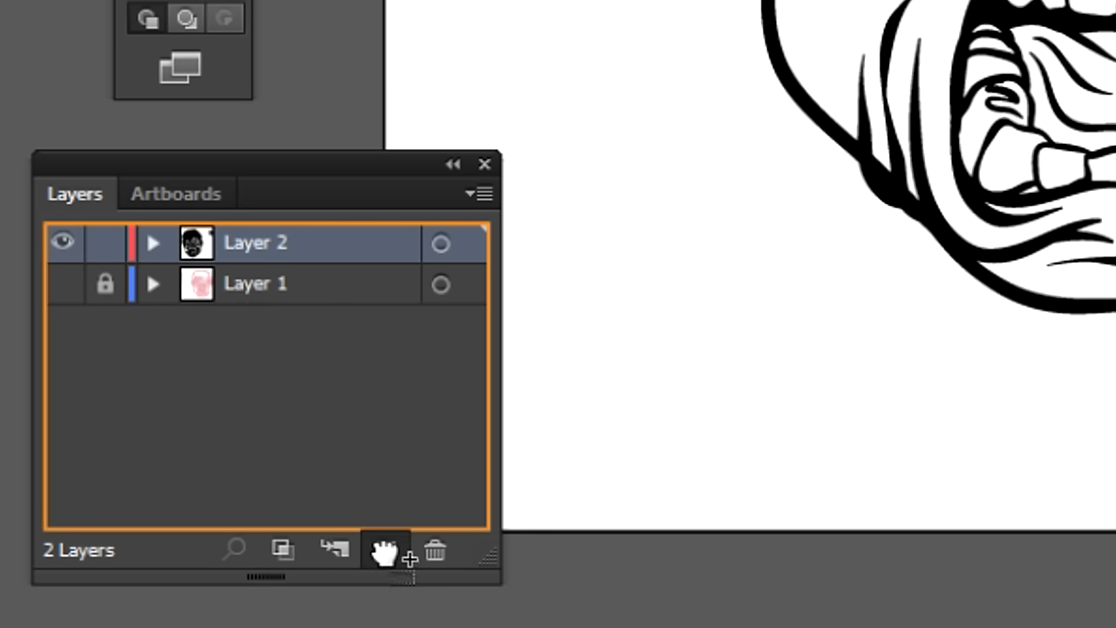
left_click_drag(384, 552, 385, 553)
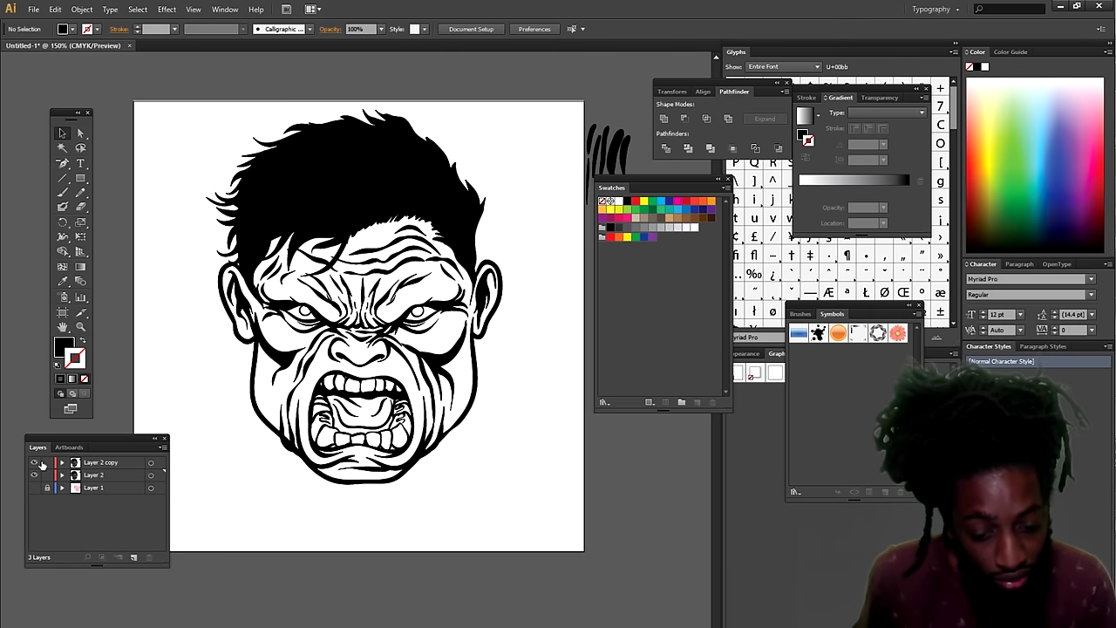
left_click(48, 464)
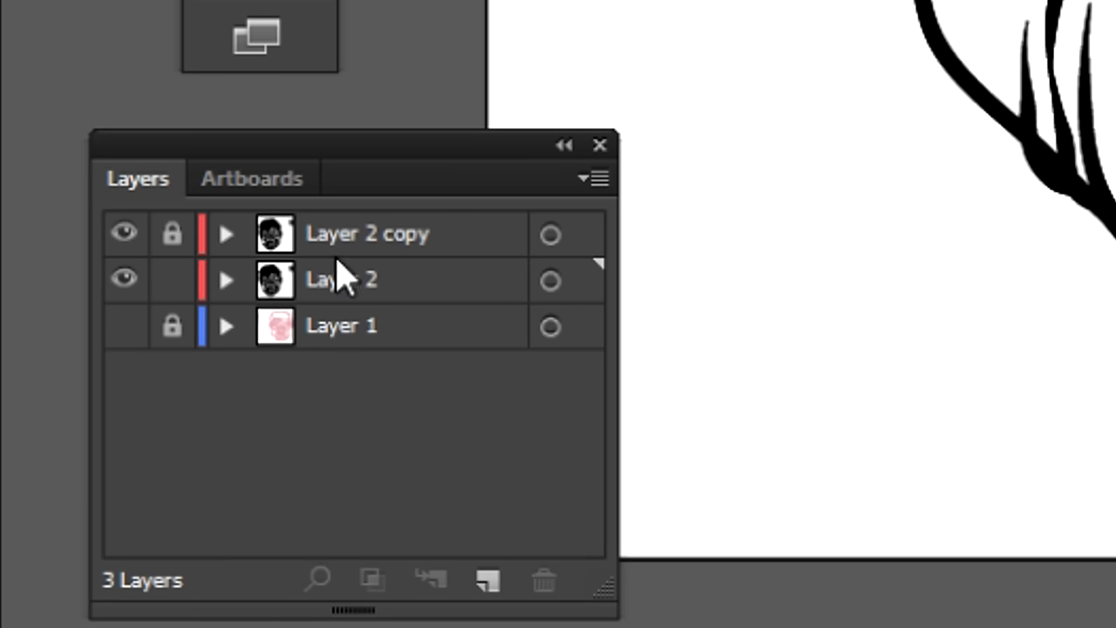
left_click_drag(399, 154, 281, 150)
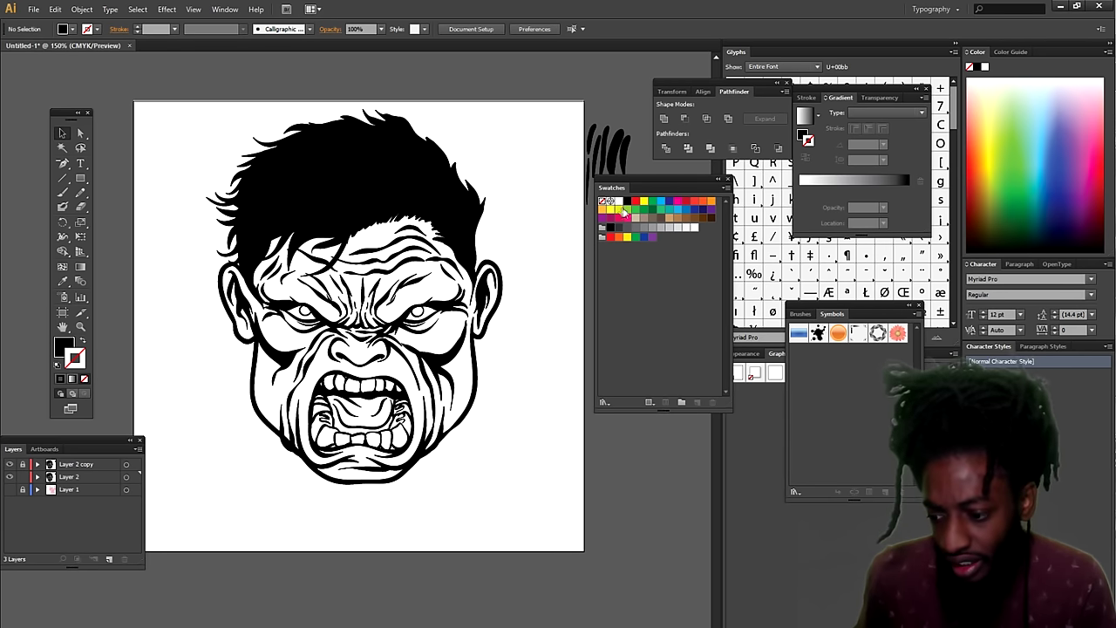
- Set the fill to lime green #AAC458 with a black stroke
left_click(627, 212)
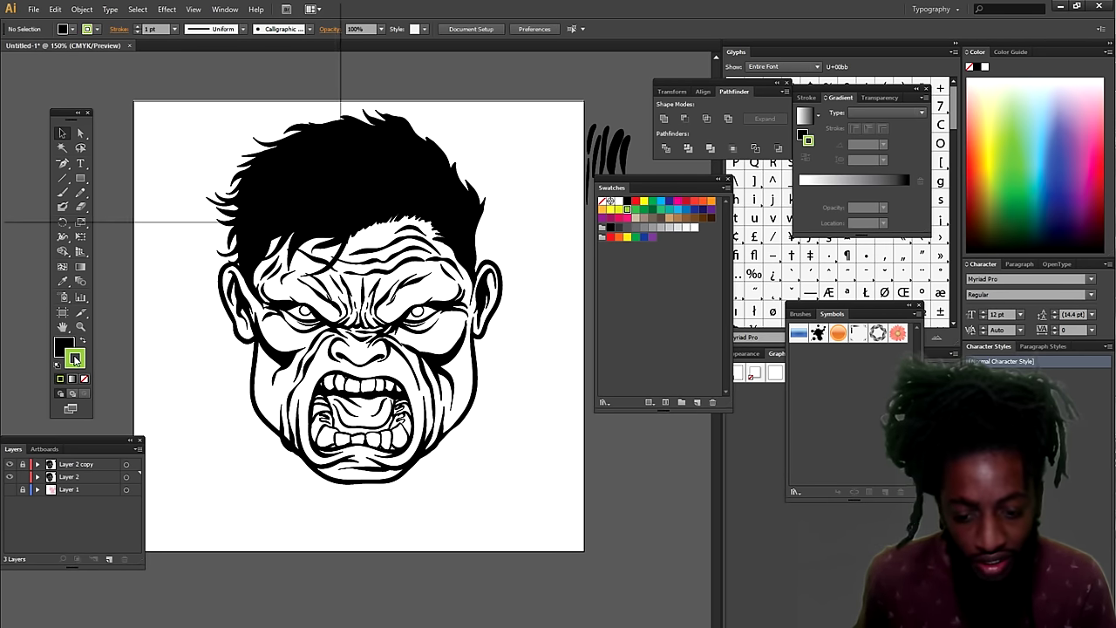
double_click(77, 358)
left_click_drag(130, 74, 53, 162)
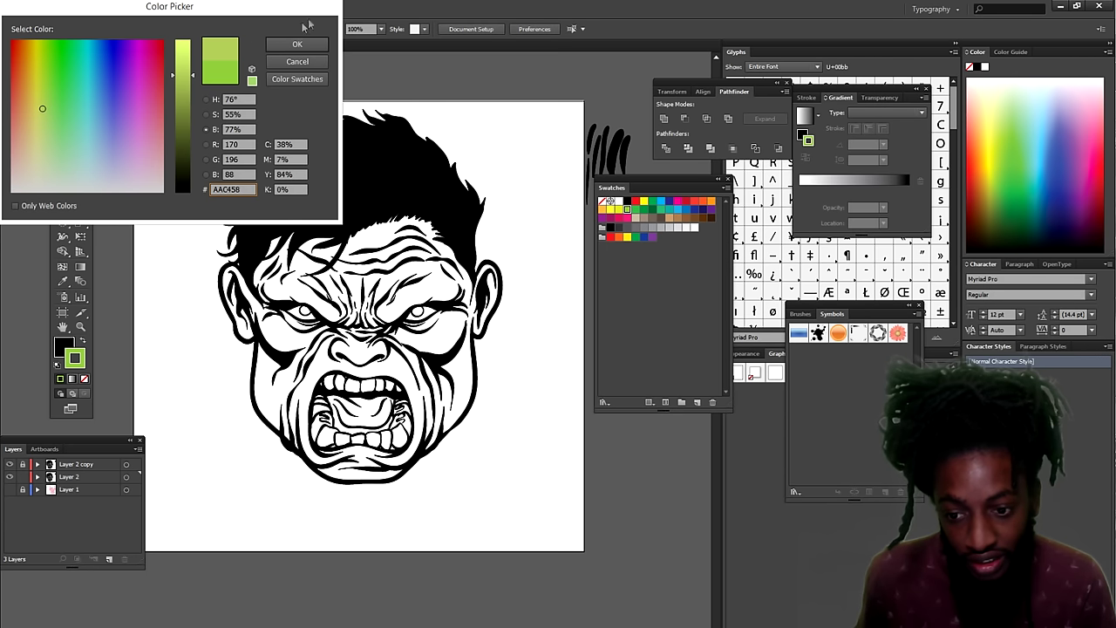
left_click(304, 48)
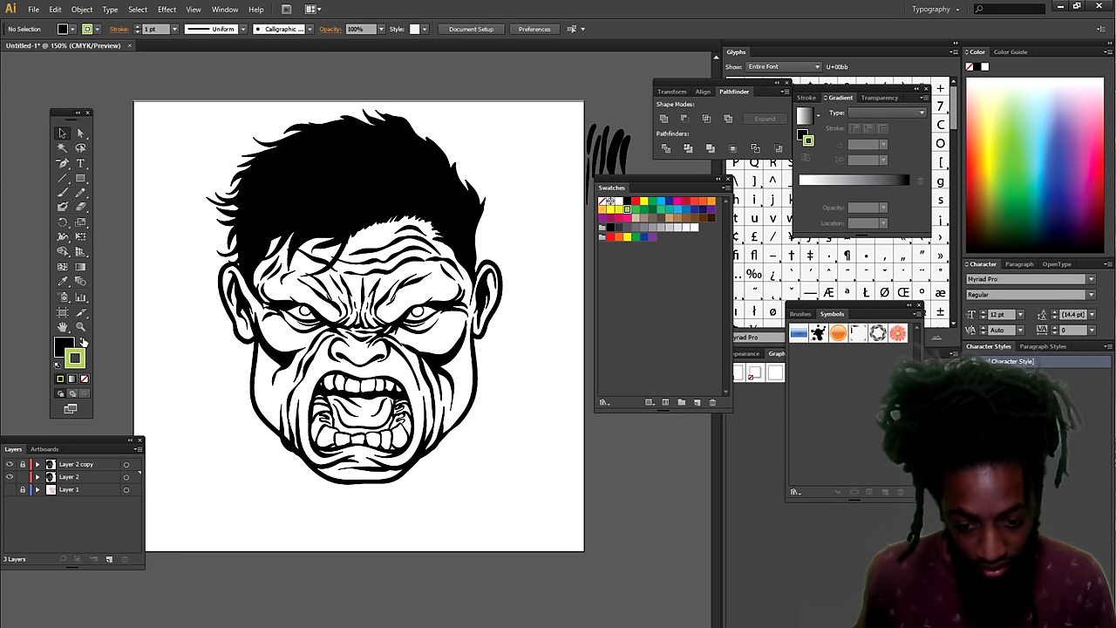
left_click(84, 343)
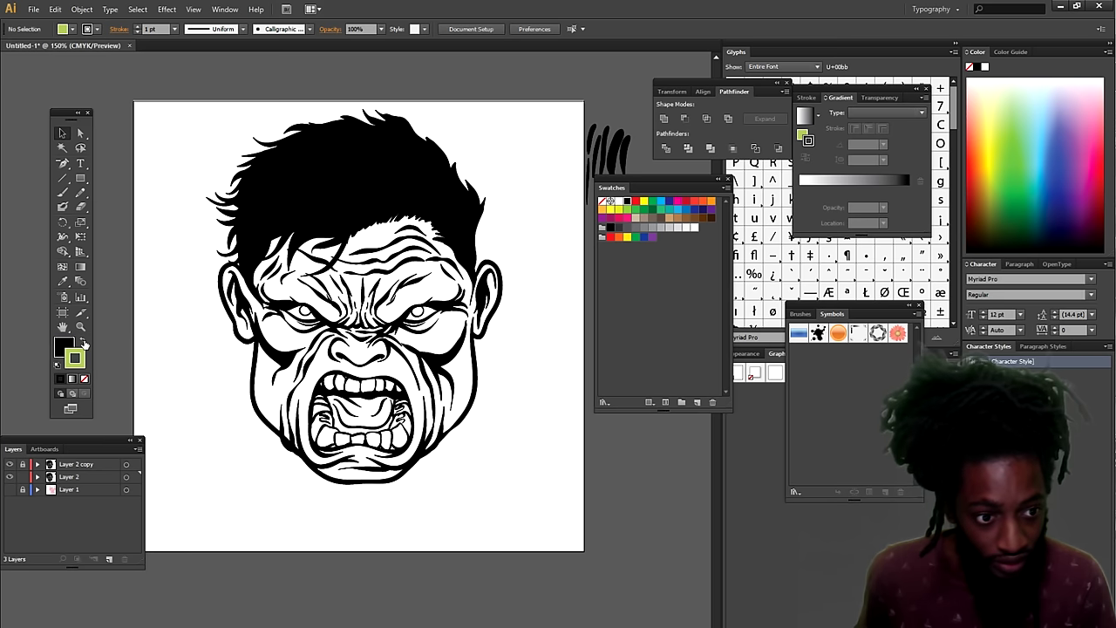
left_click(84, 342)
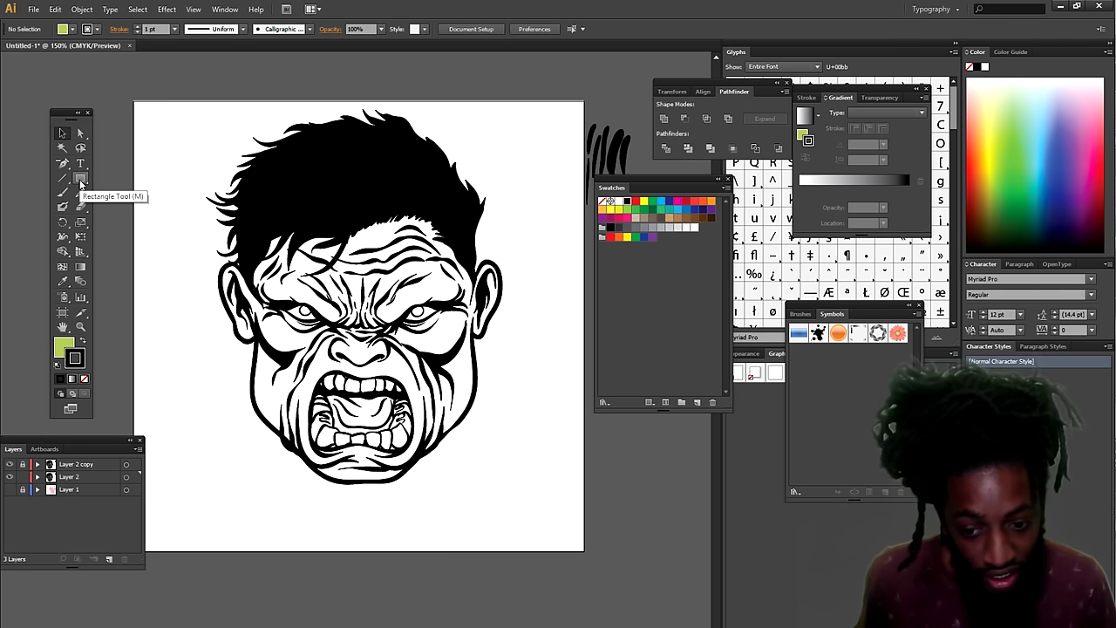
- Draw a large green rectangle covering the face on the artboard
left_click(79, 181)
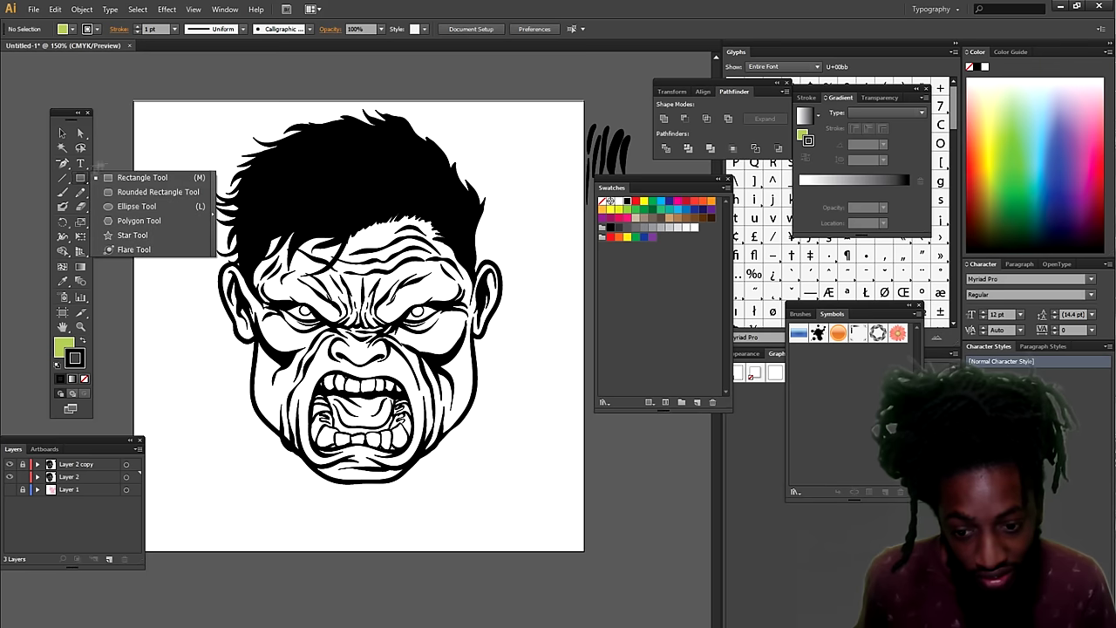
left_click(106, 177)
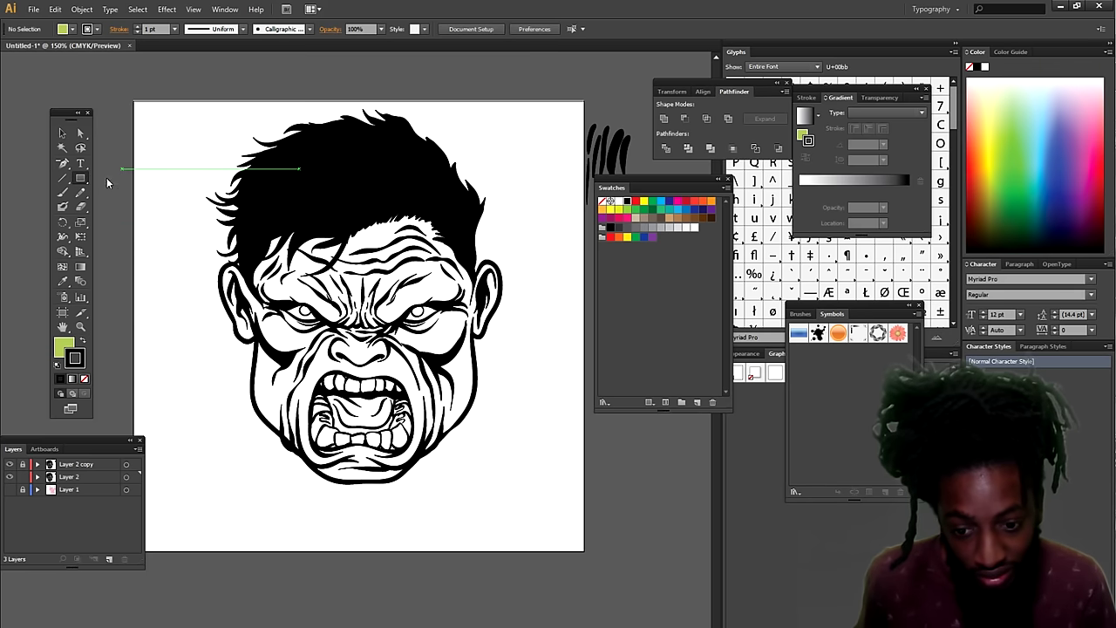
mouse_move(171, 99)
left_mouse_down()
mouse_move(598, 426)
mouse_move(570, 521)
left_mouse_up()
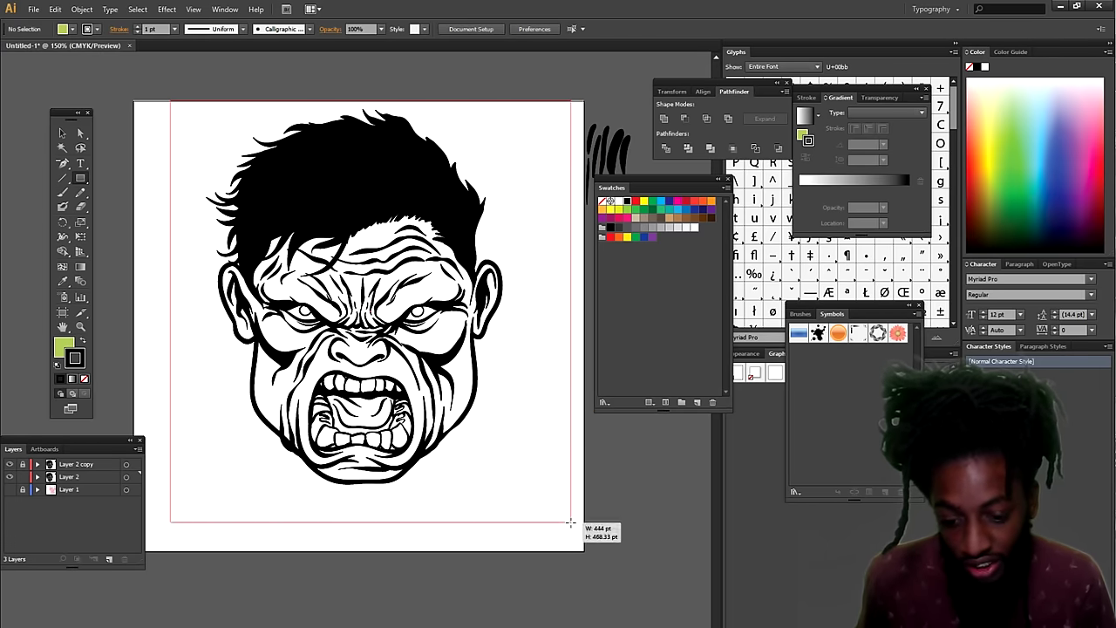
left_click_drag(570, 521, 572, 513)
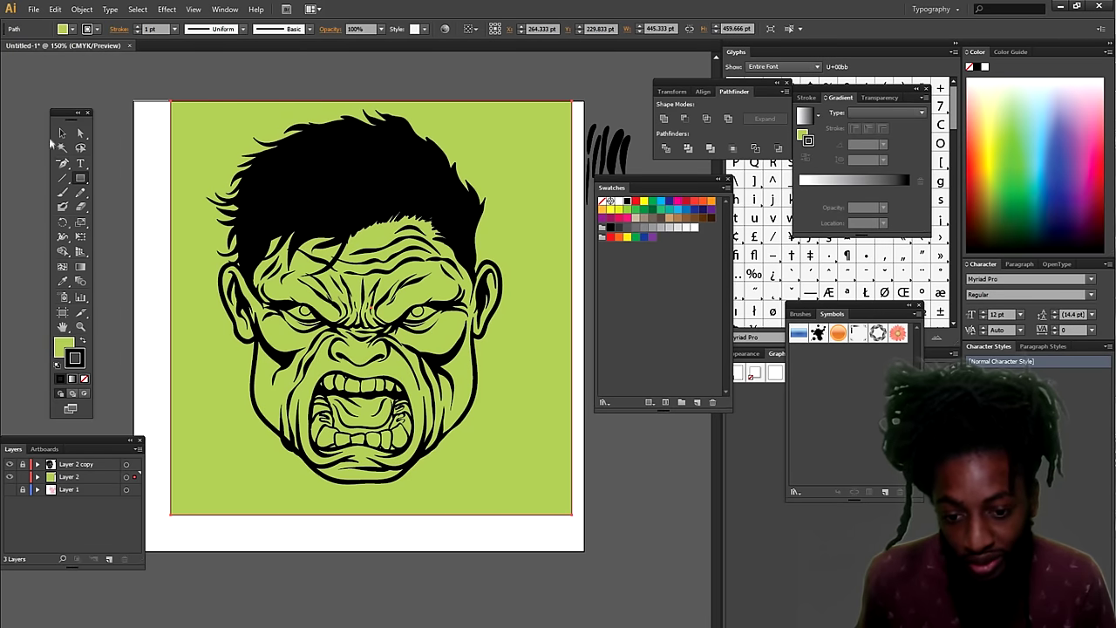
left_click(61, 135)
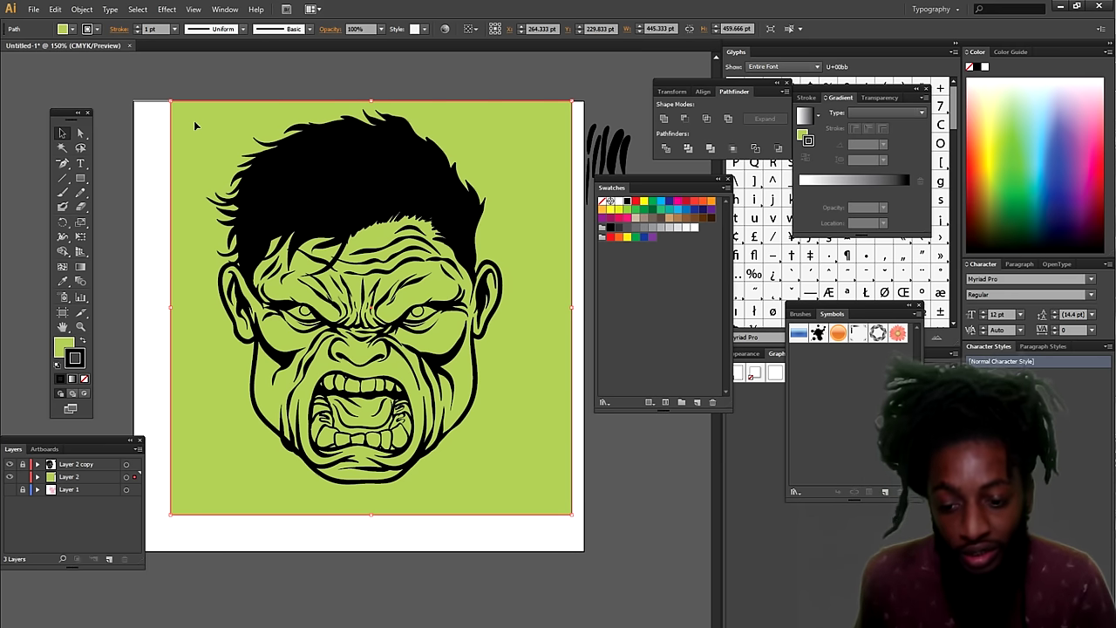
- Send the green rectangle to the back behind the linework and deselect it
right_click(196, 127)
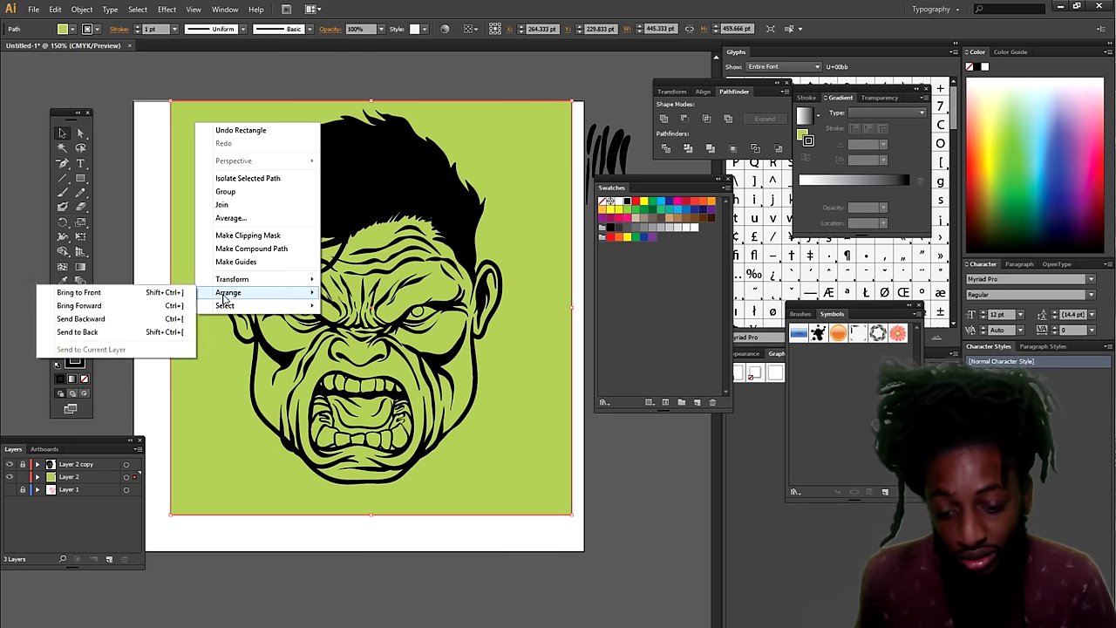
mouse_move(228, 292)
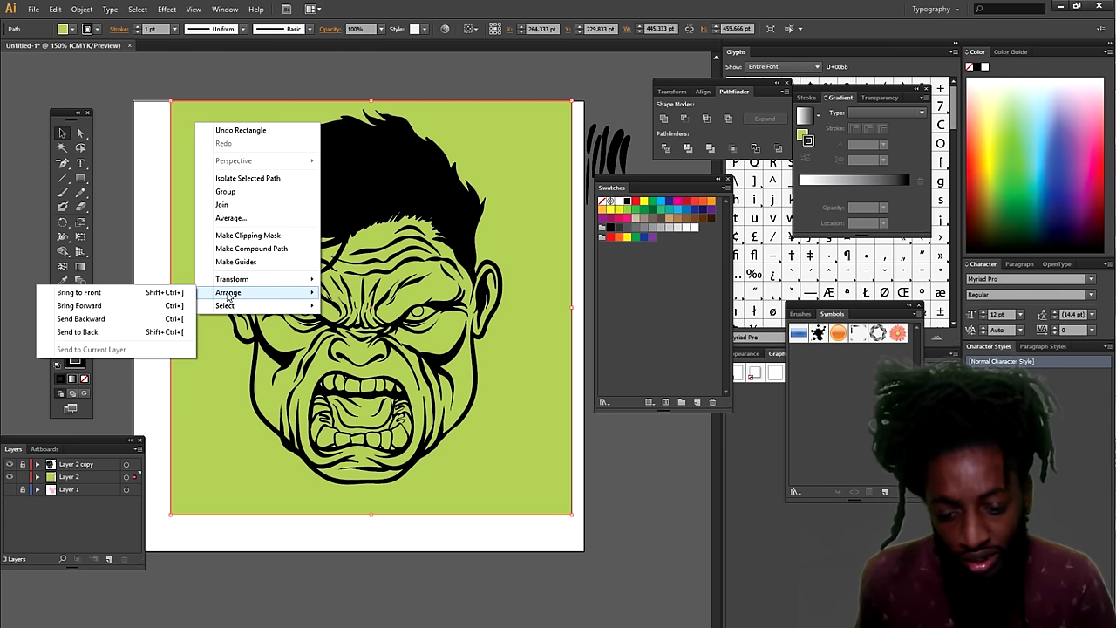
left_click(108, 333)
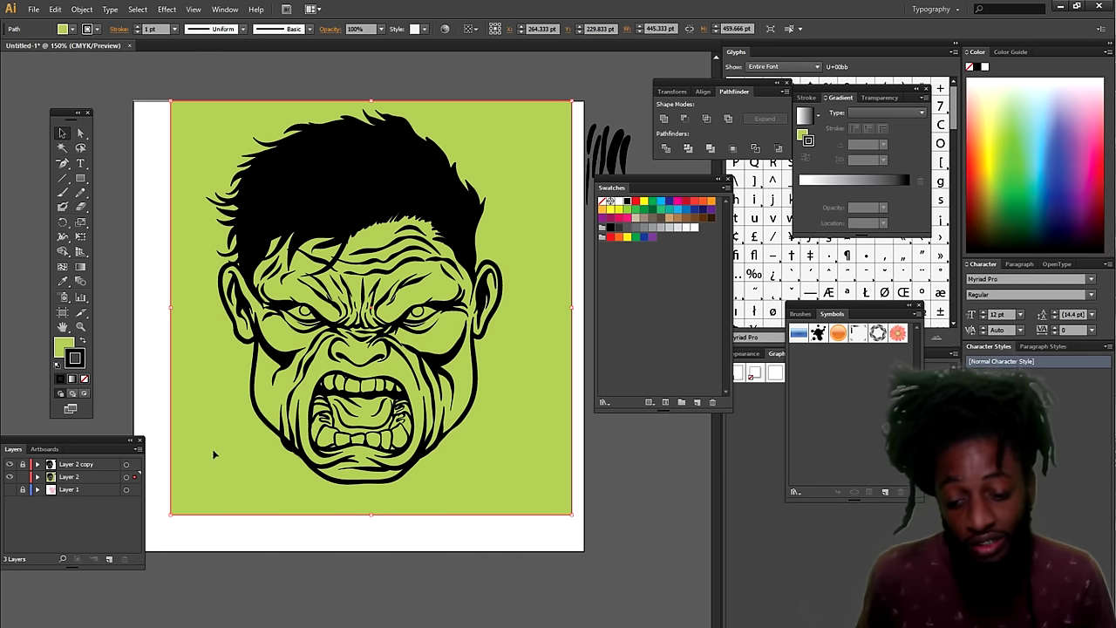
left_click(179, 567)
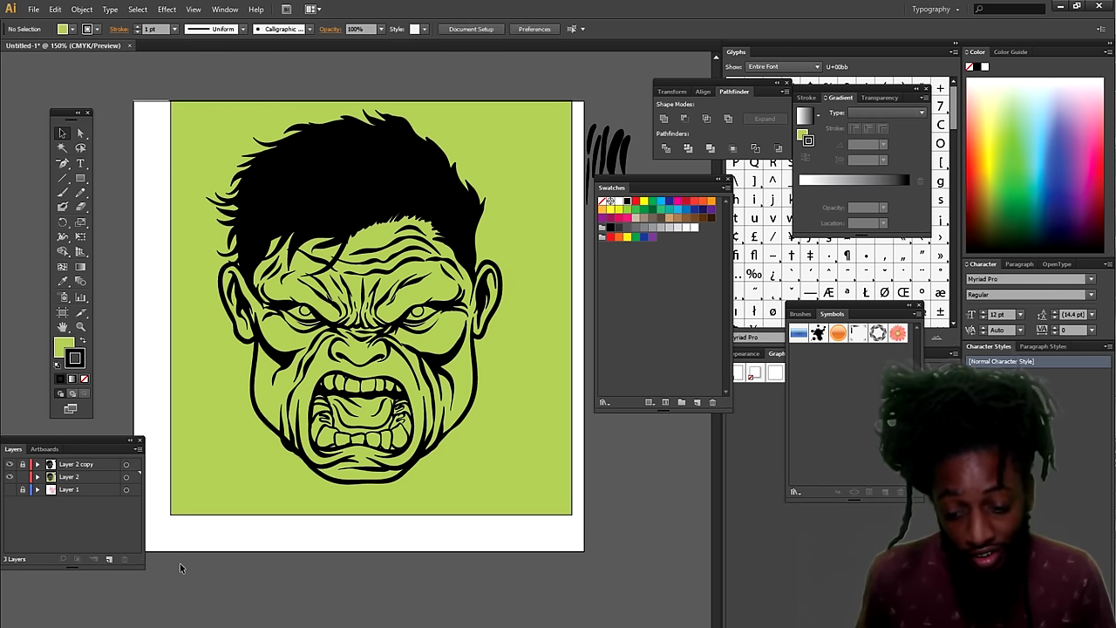
- Select all the Hulk ink paths and merge them into one
mouse_move(179, 593)
left_mouse_down()
mouse_move(528, 119)
mouse_move(567, 91)
left_mouse_up()
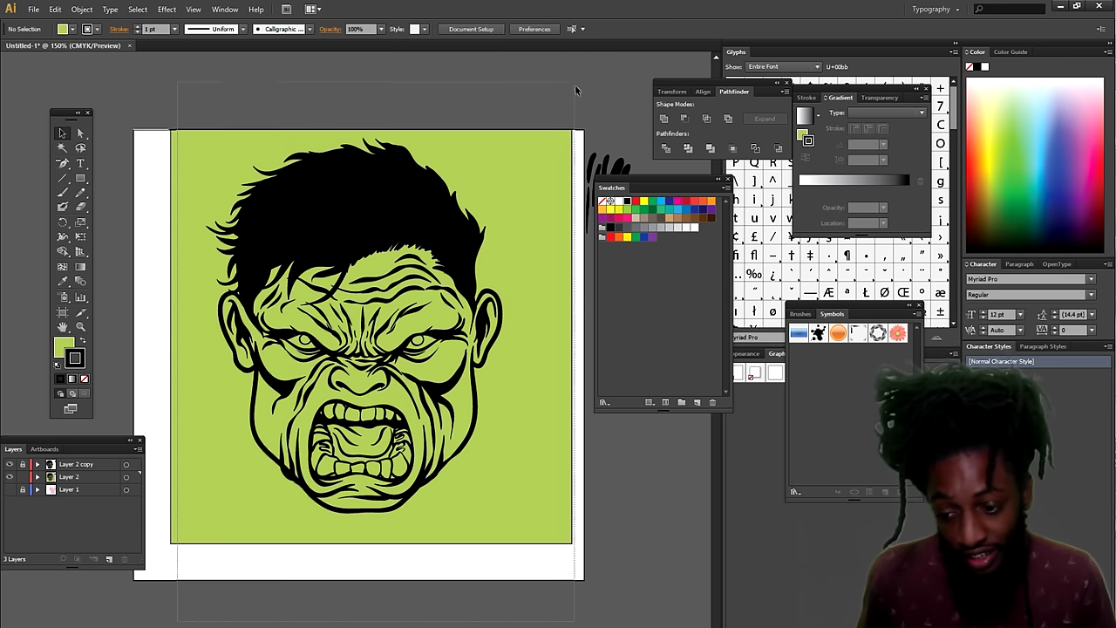
left_click_drag(567, 91, 565, 88)
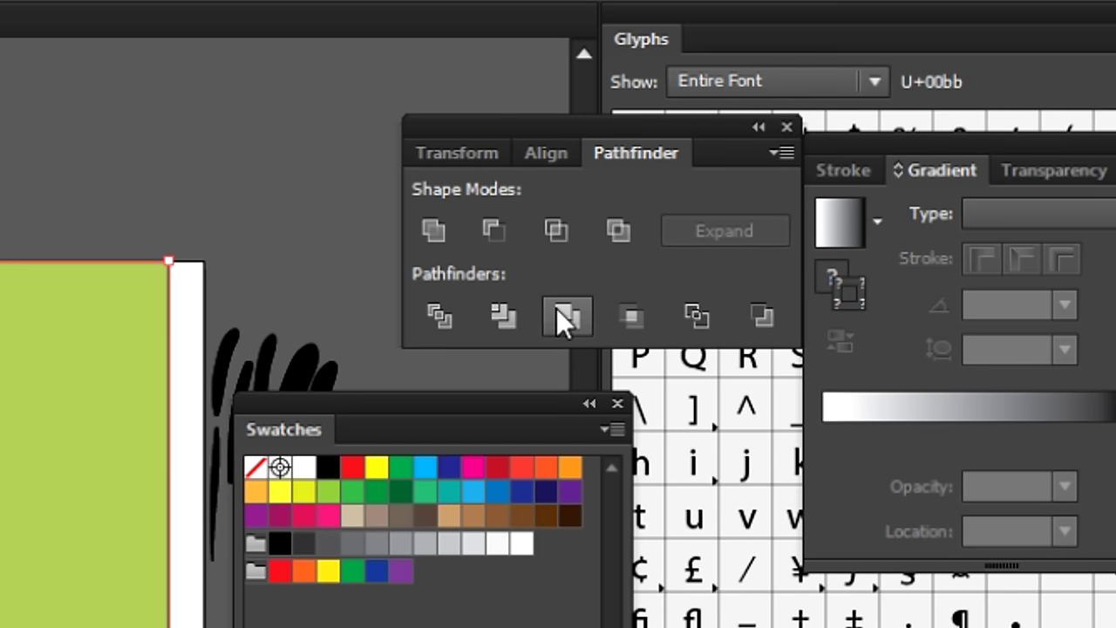
left_click(557, 308)
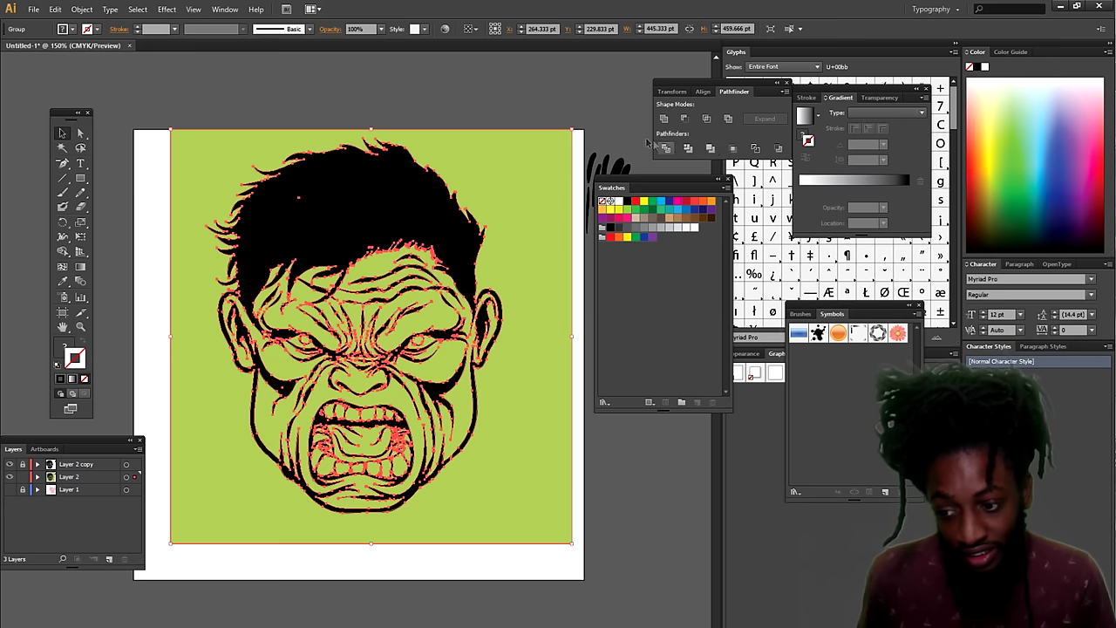
left_click(485, 88)
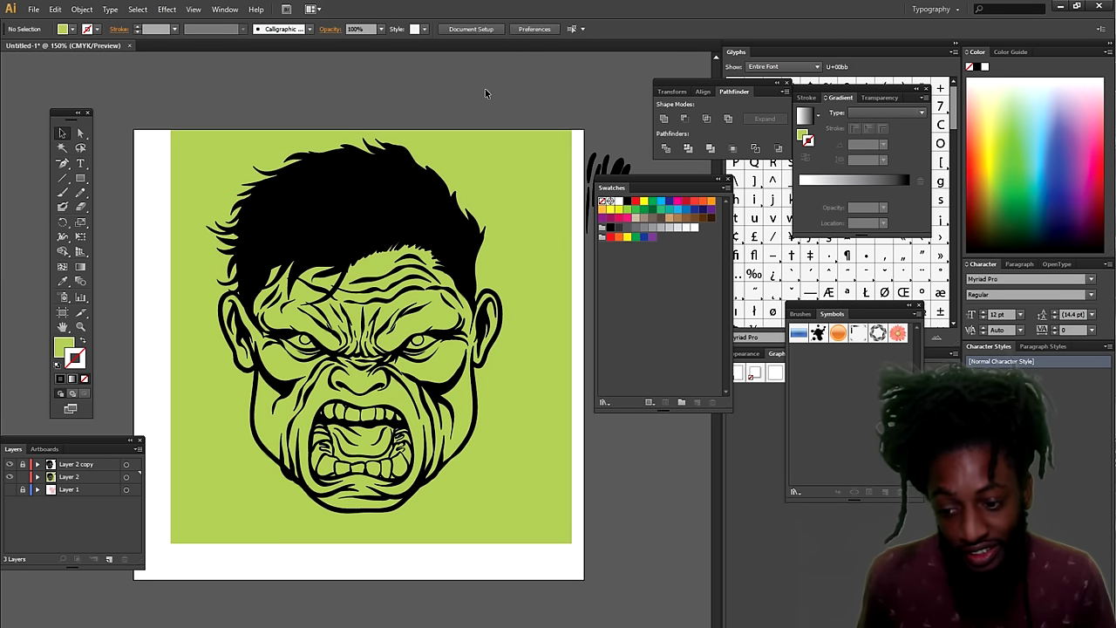
- Isolate the Hulk artwork group and delete the green background square
left_click(477, 154)
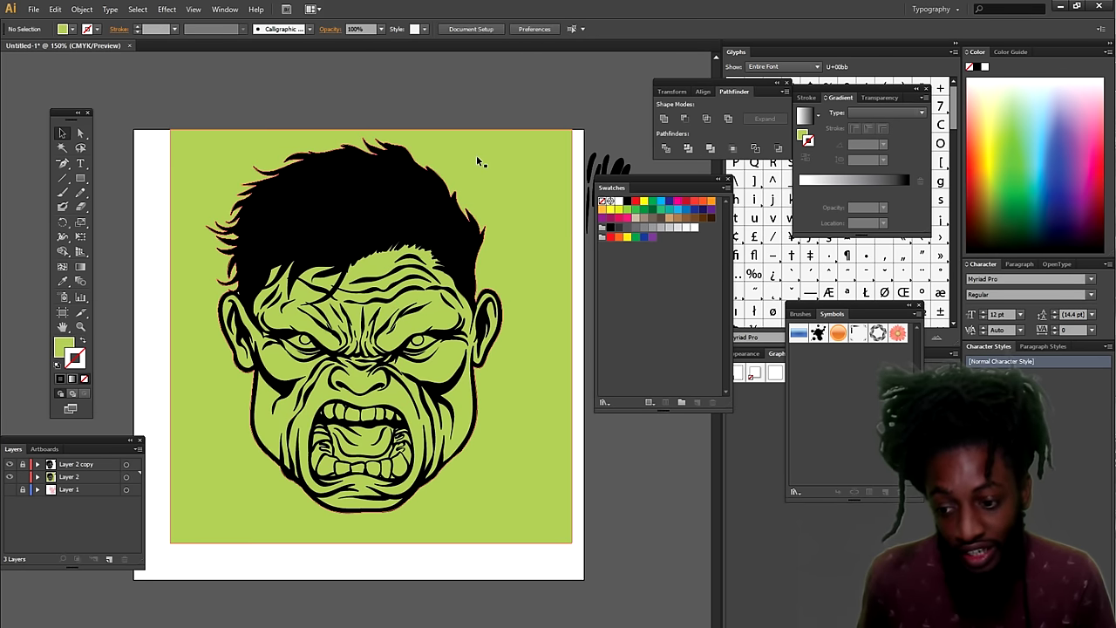
left_click(477, 154)
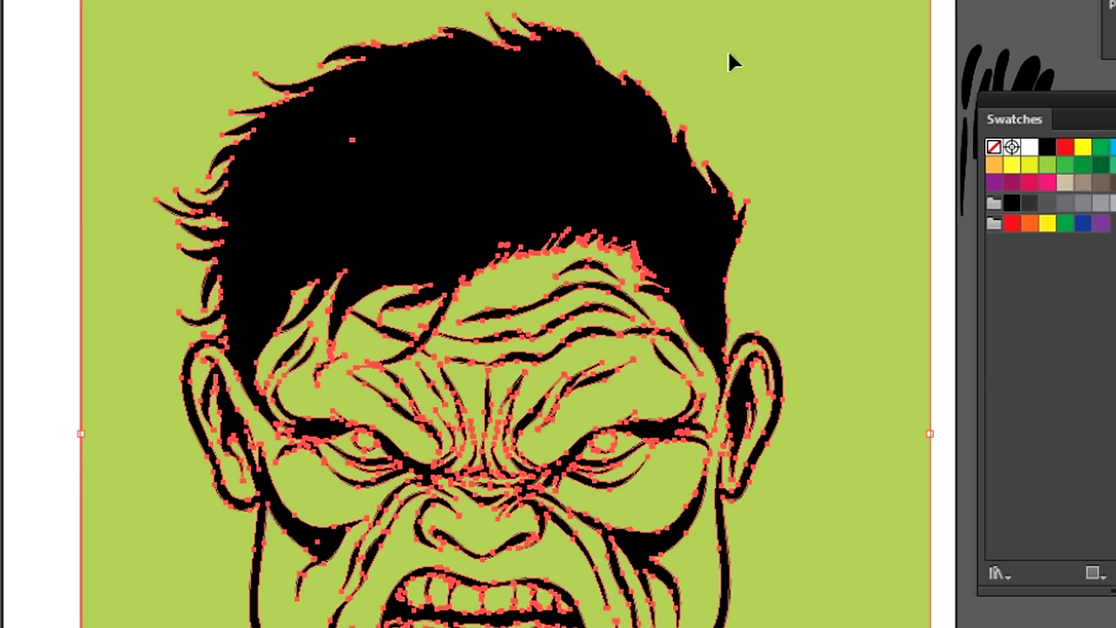
right_click(476, 155)
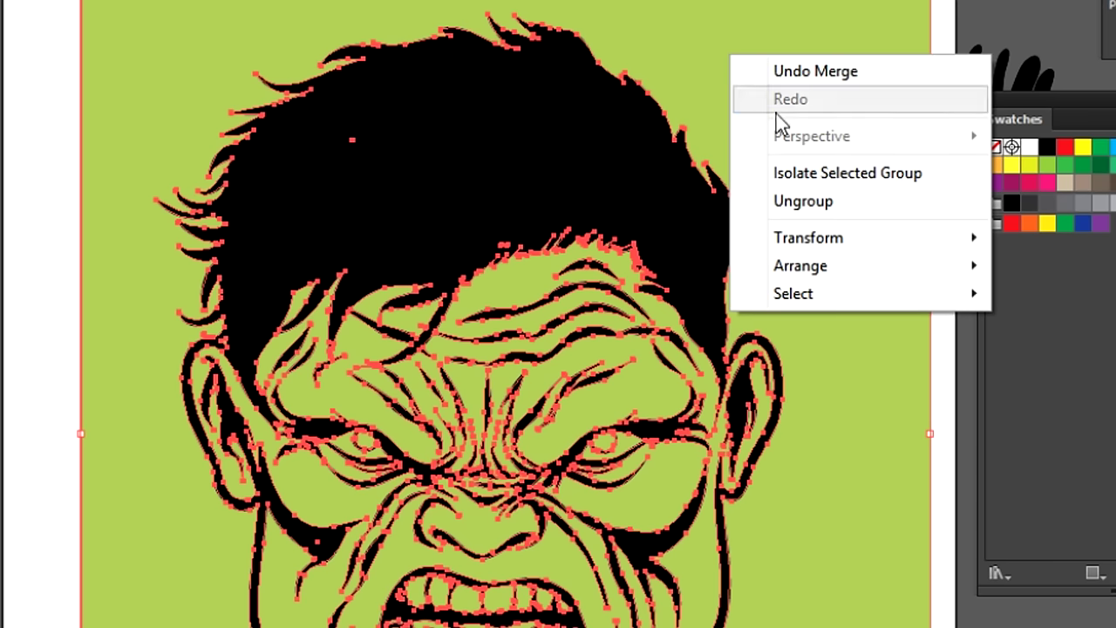
left_click(788, 178)
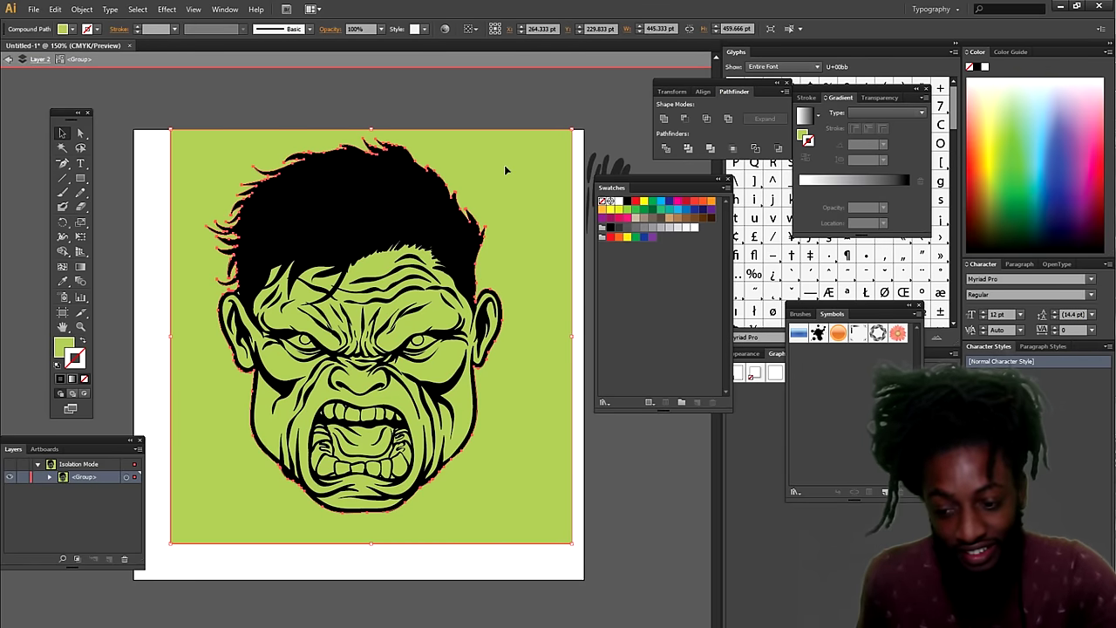
left_click(426, 325)
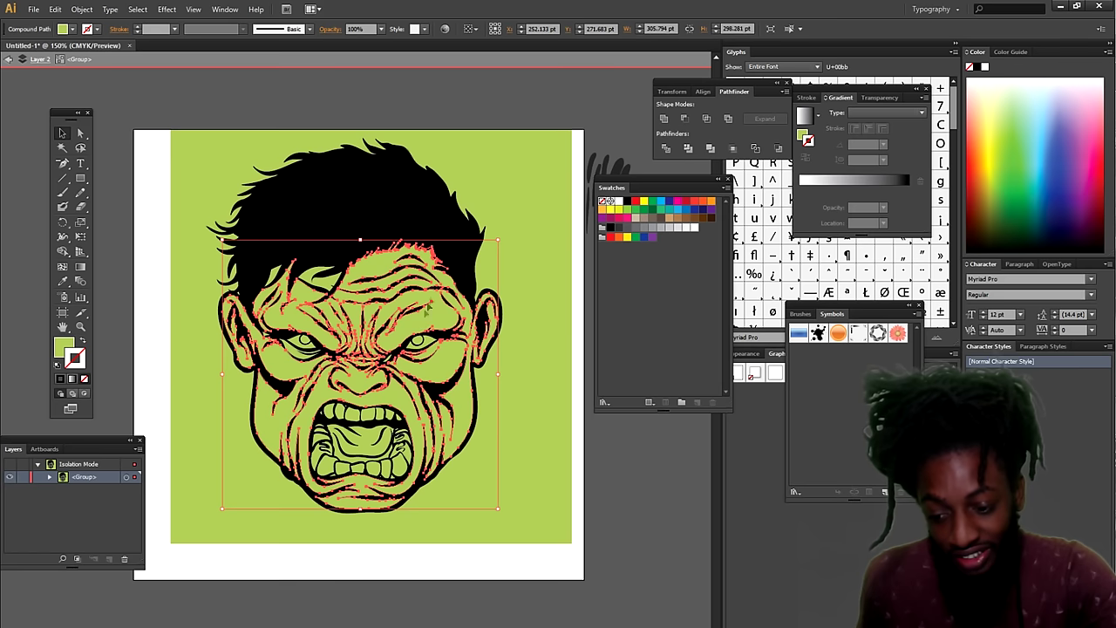
left_click(430, 97)
left_click(445, 155)
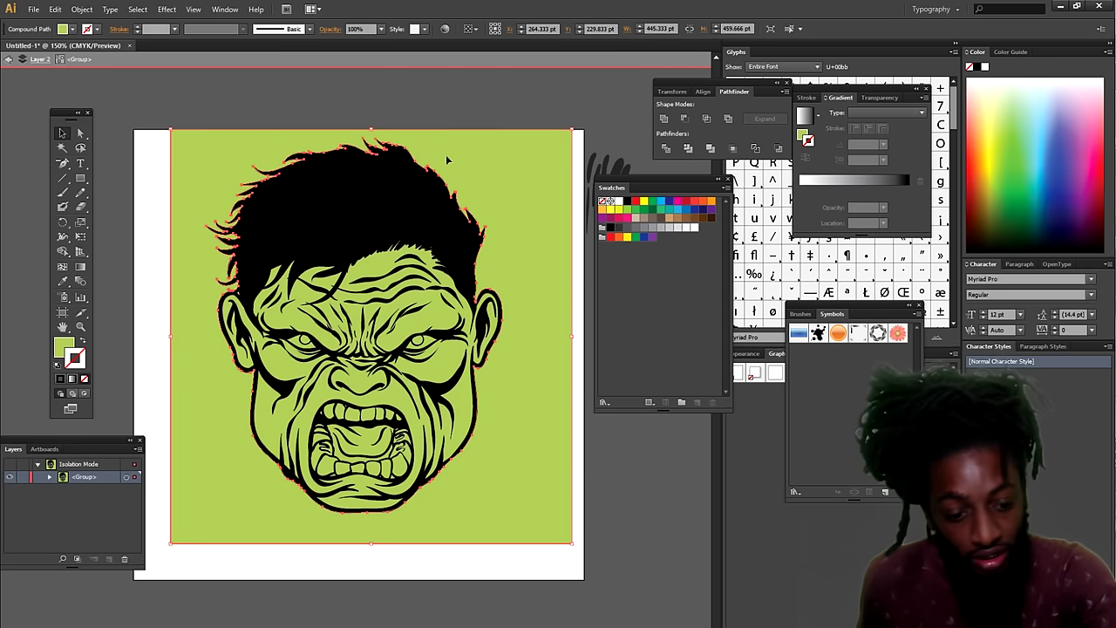
key("Delete")
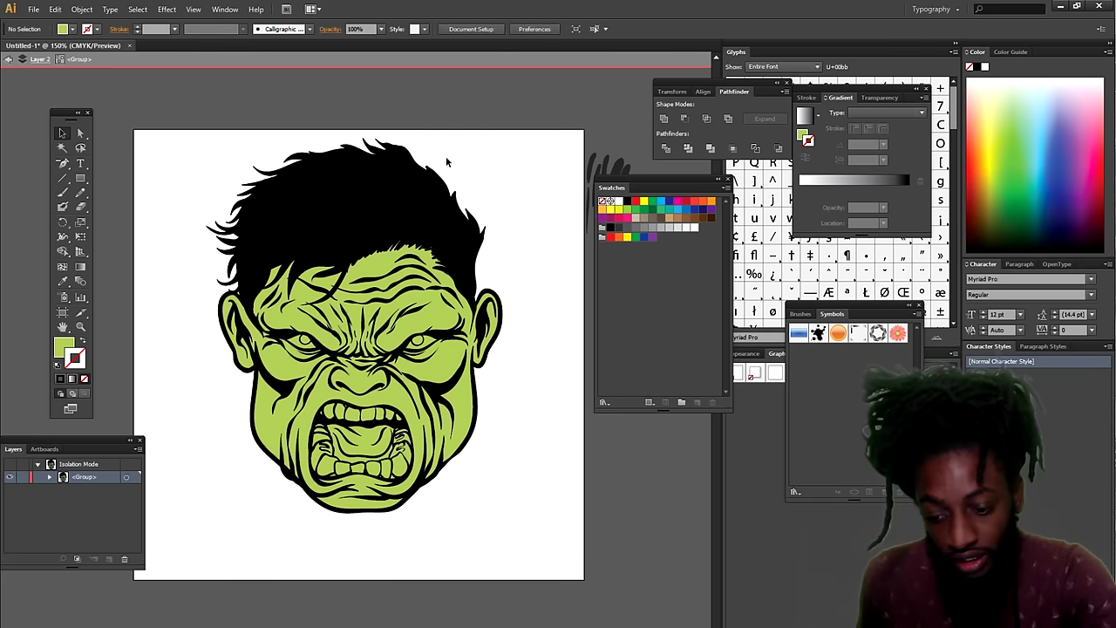
- Zoom in and make both eyes solid white with no outline
scroll(468, 342, "down", 1)
scroll(469, 343, "down", 1)
key("ctrl+minus")
key("ctrl+plus")
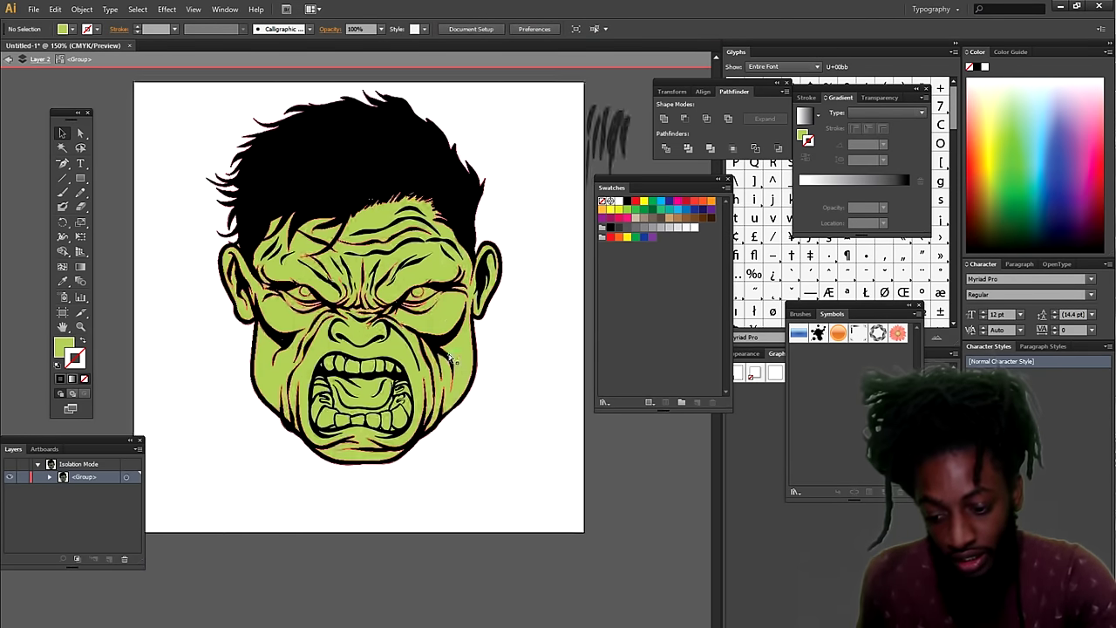
key("ctrl+plus")
key("ctrl+plus")
left_click(496, 237)
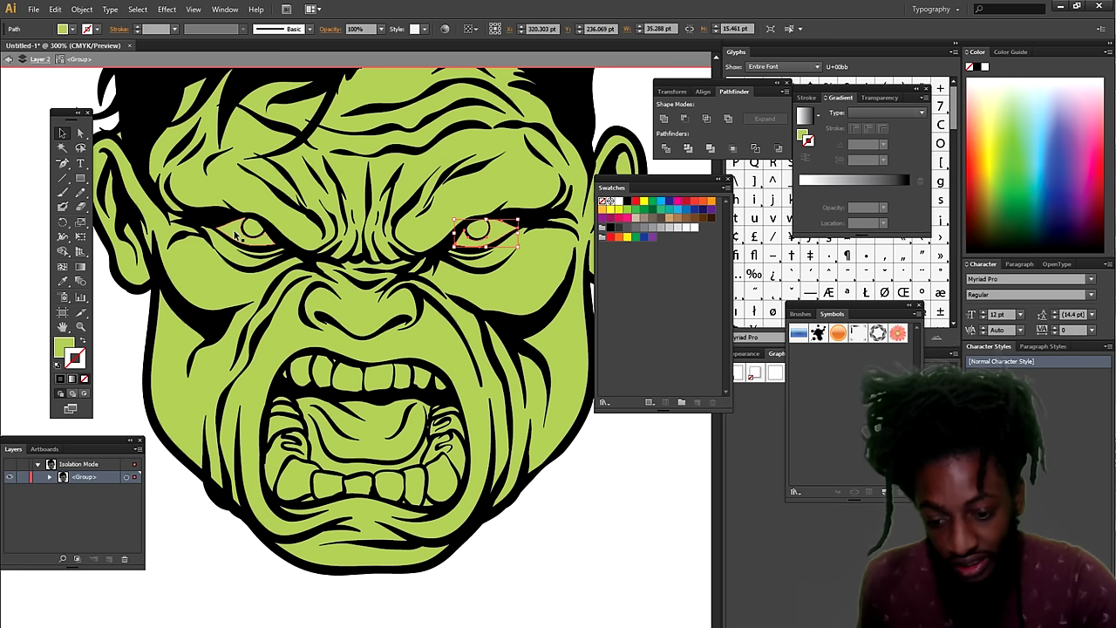
left_click(234, 232, "shift")
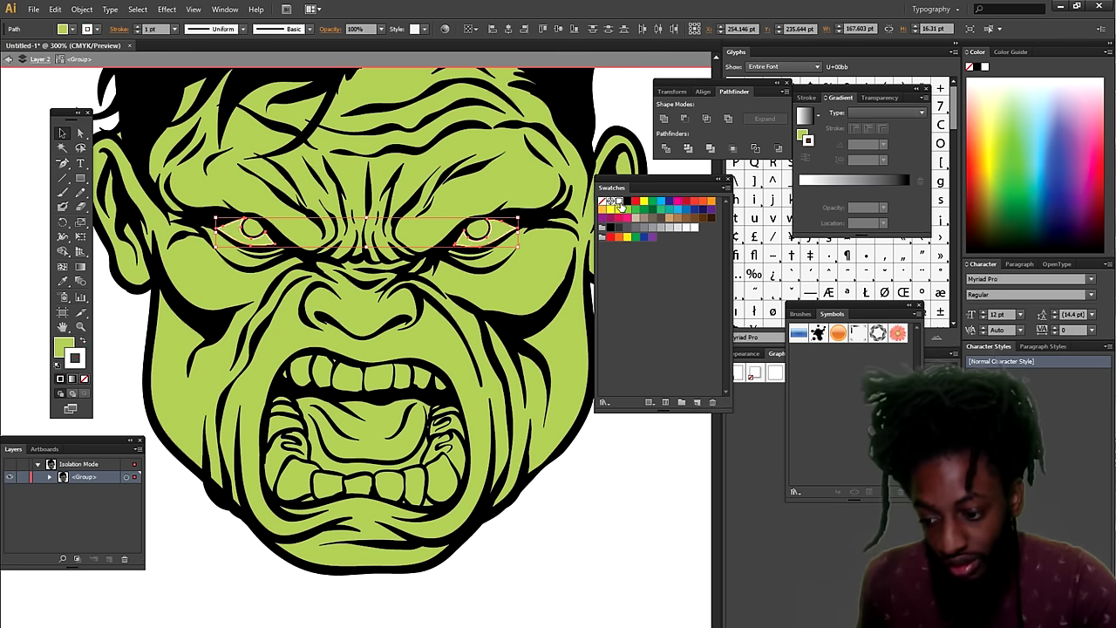
key("shift+x")
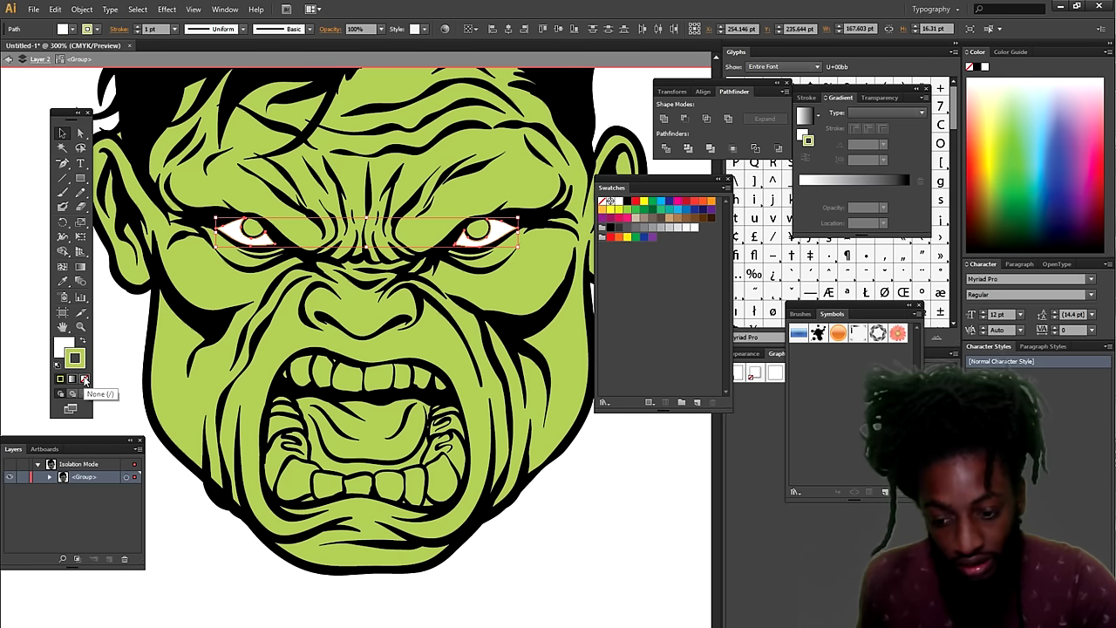
left_click(85, 380)
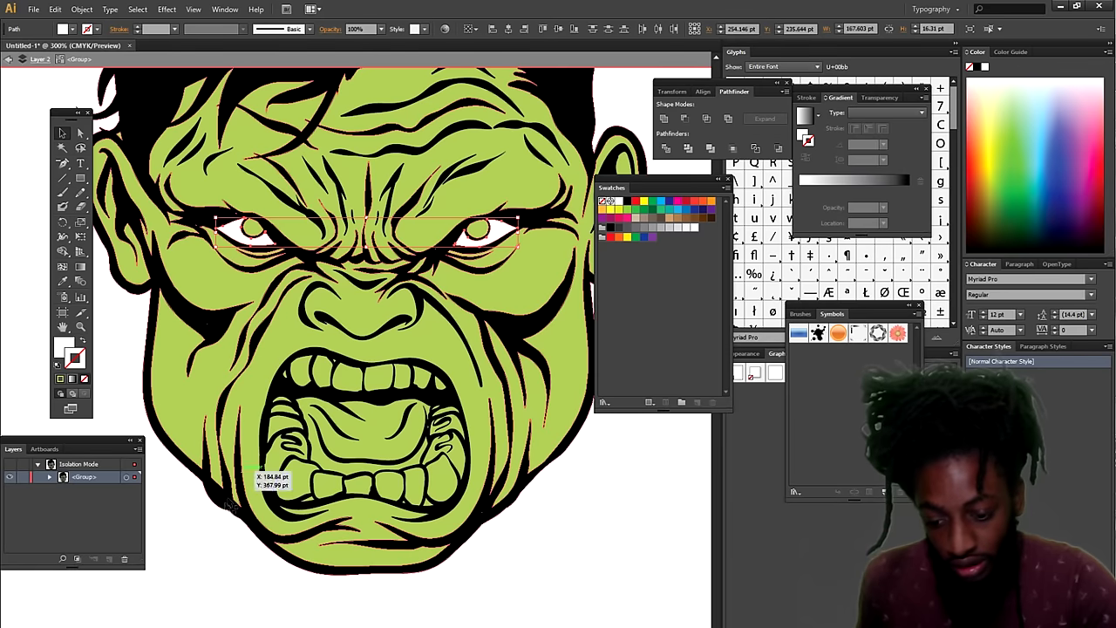
- Make the upper teeth white with no outline, then exit isolation mode
left_click(196, 546)
left_click(360, 382)
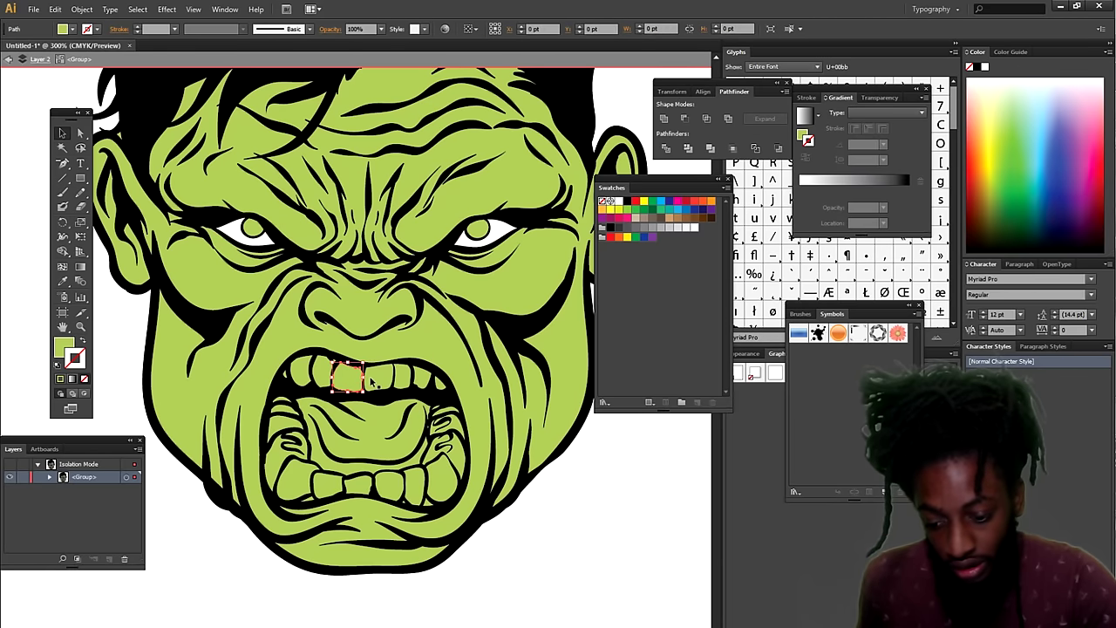
left_click(377, 379, "shift")
left_click(428, 378, "shift")
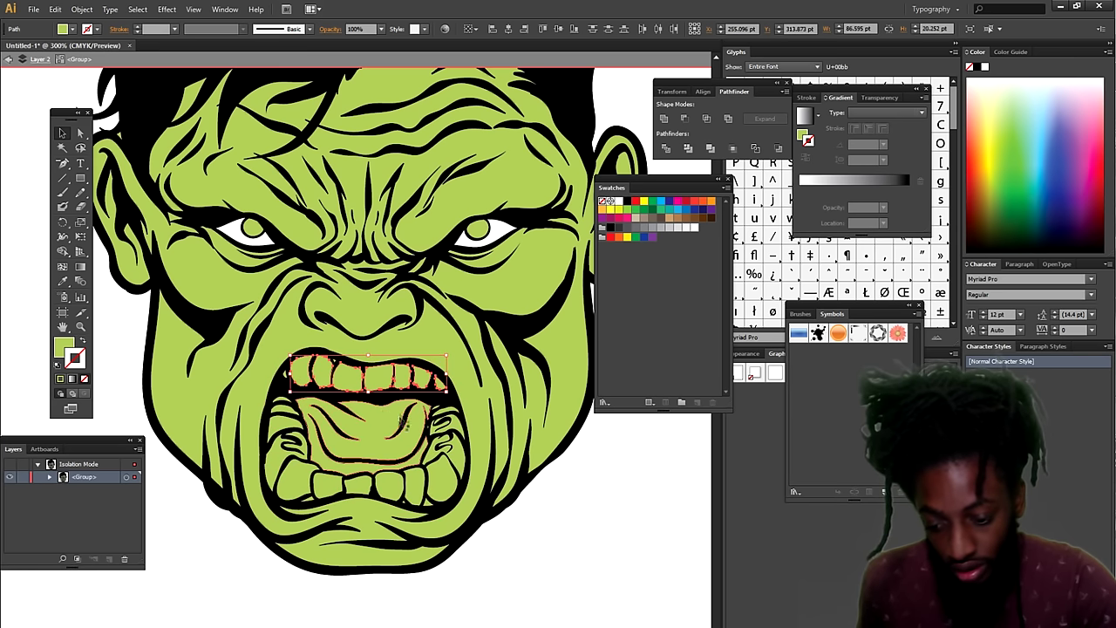
left_click(616, 203)
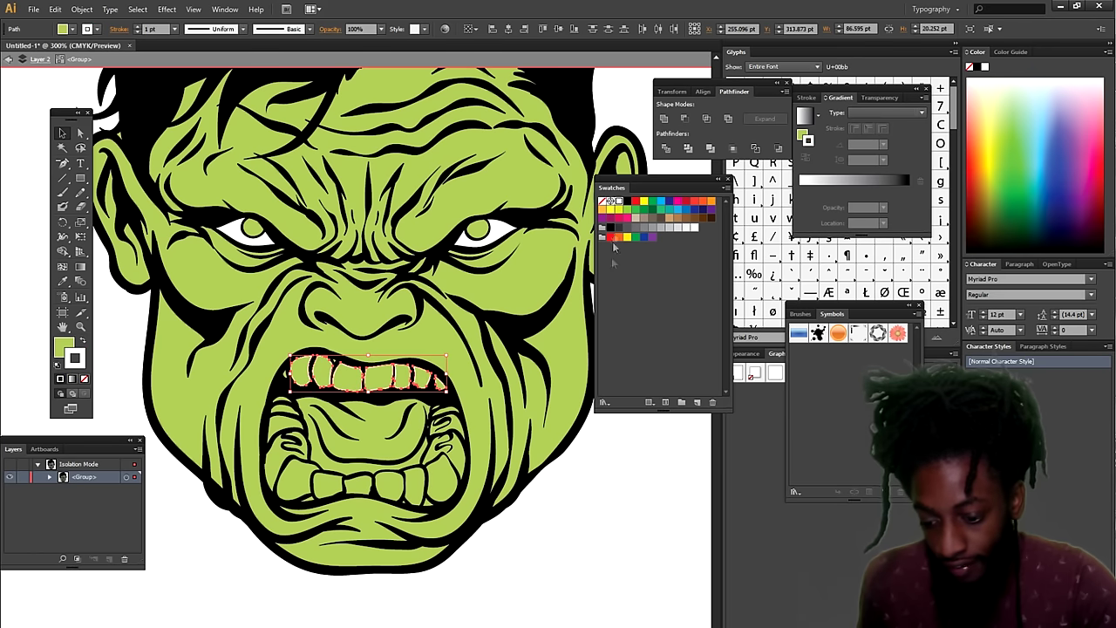
left_click(83, 342)
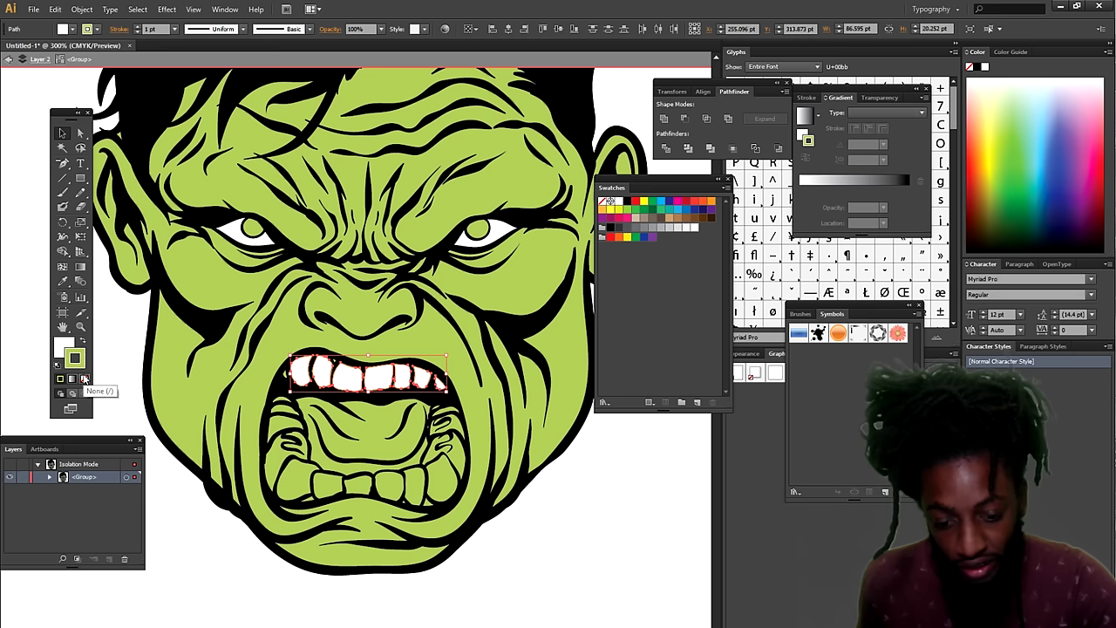
left_click(85, 380)
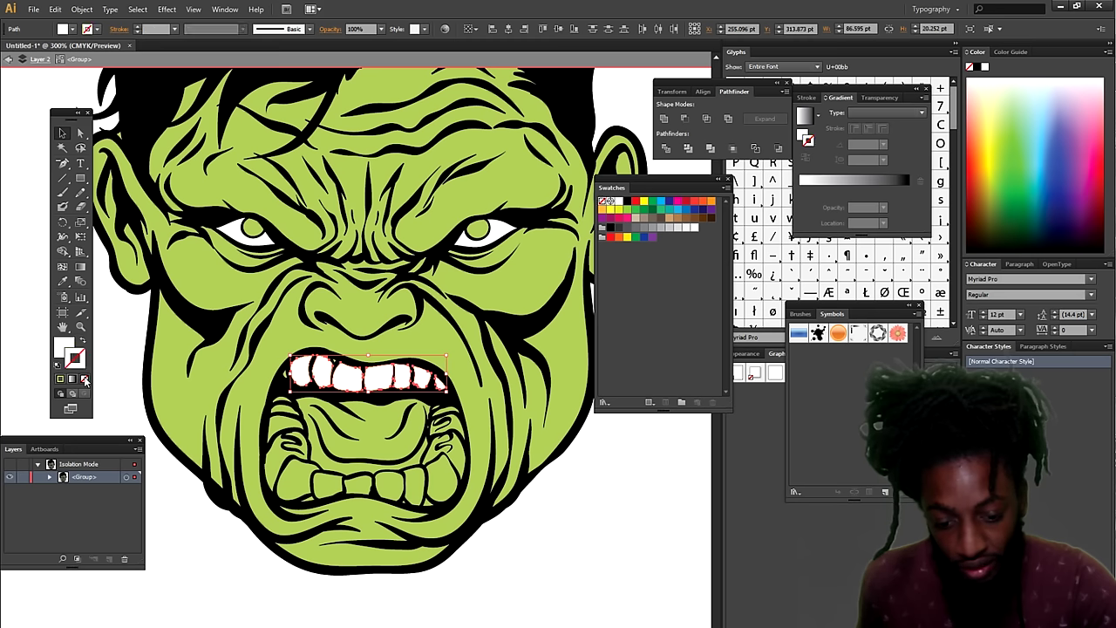
left_click(174, 524)
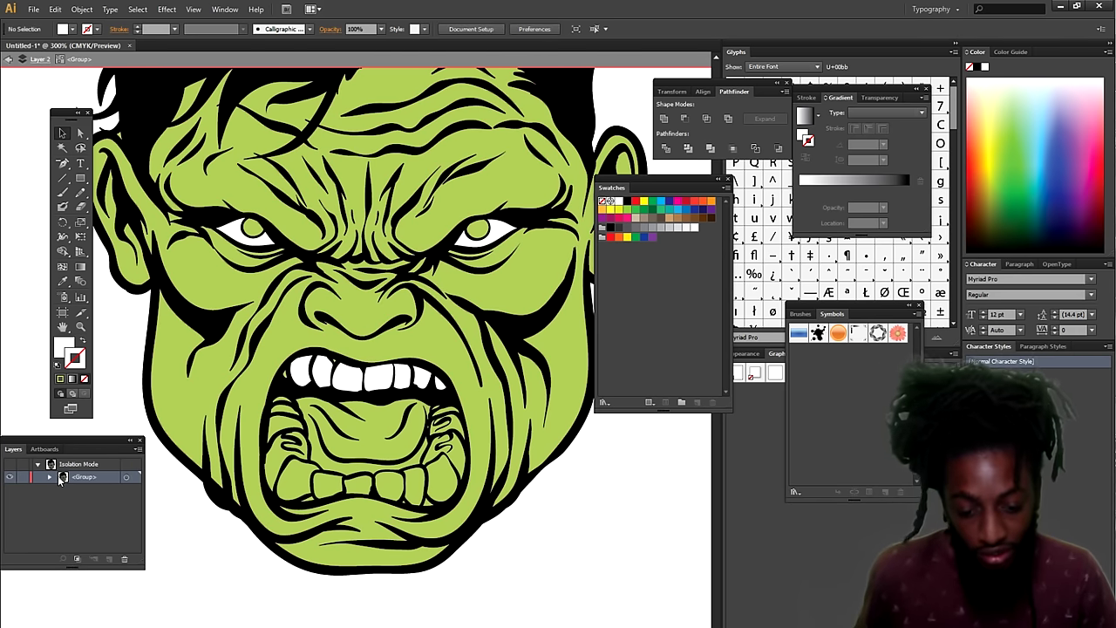
double_click(171, 530)
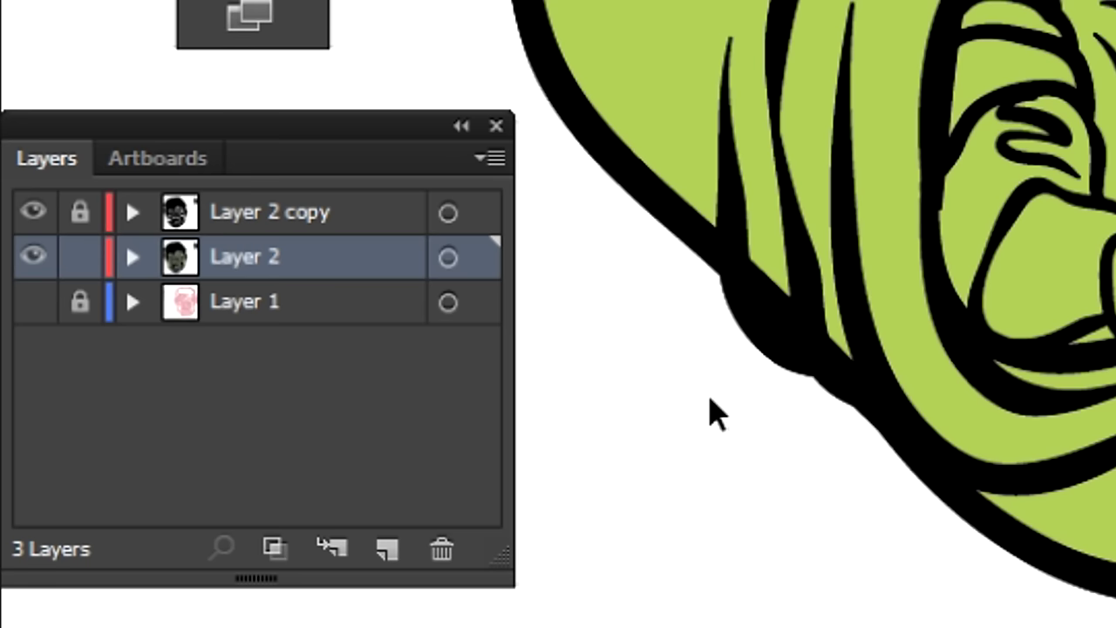
- Select all the artwork and expand Layer 2 and its group to inspect the paths
key("ctrl+a")
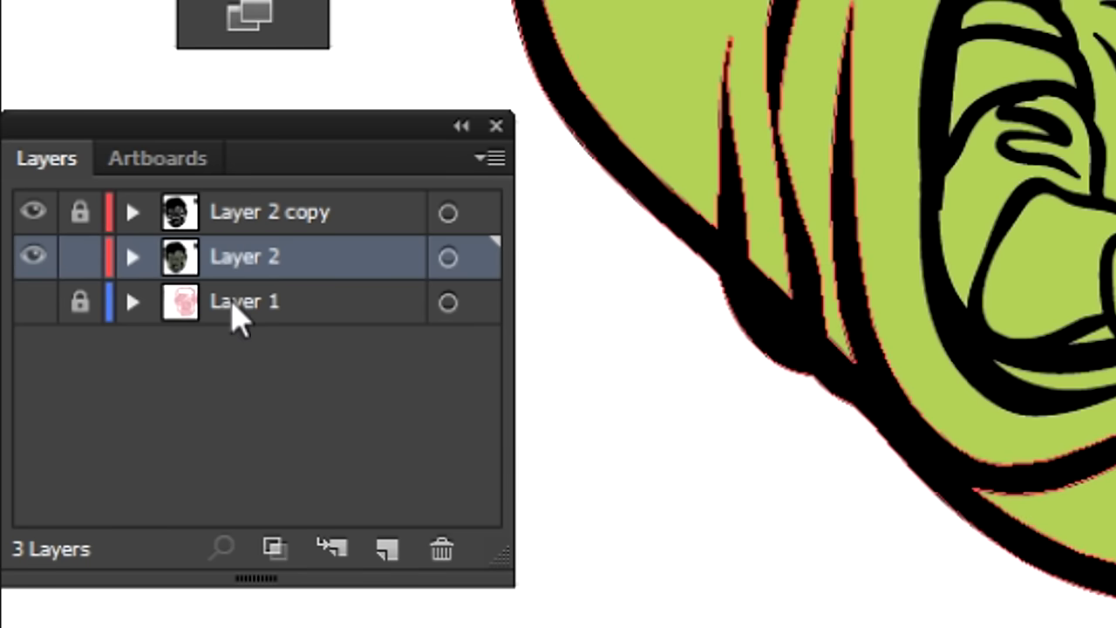
left_click(133, 258)
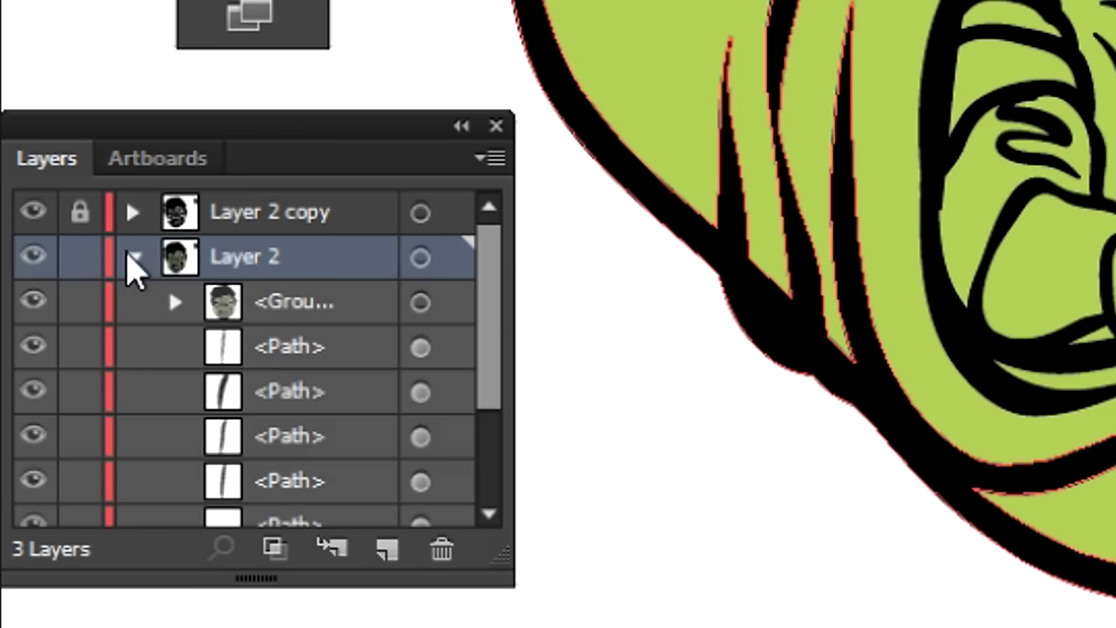
scroll(180, 294, "down", 5)
scroll(183, 295, "up", 5)
scroll(183, 296, "up", 1)
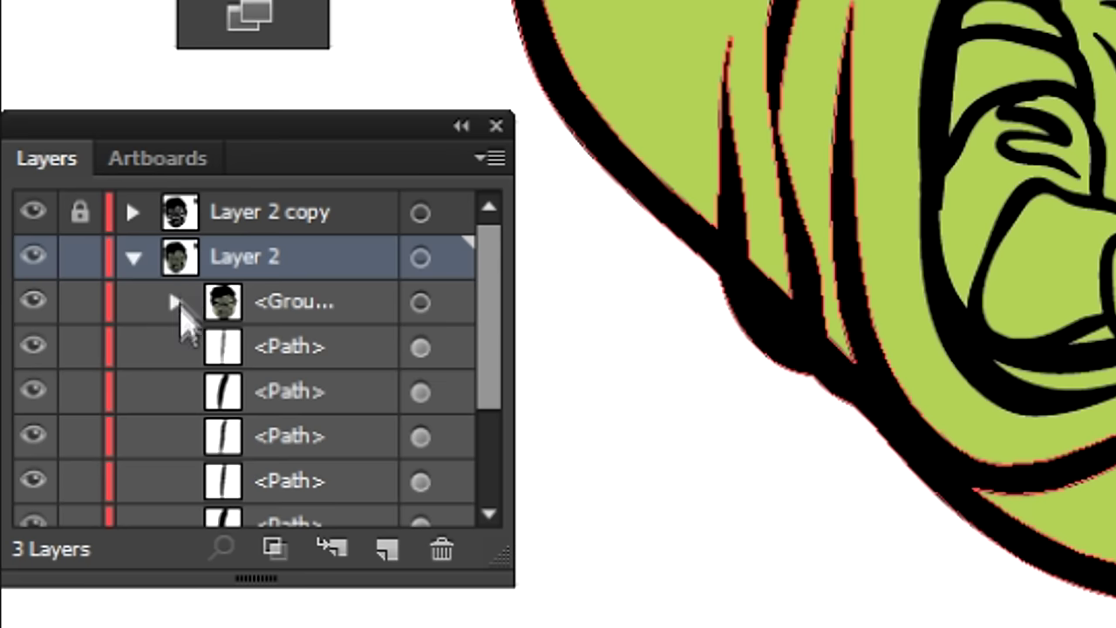
left_click(176, 299)
scroll(184, 301, "down", 3)
scroll(186, 305, "down", 1)
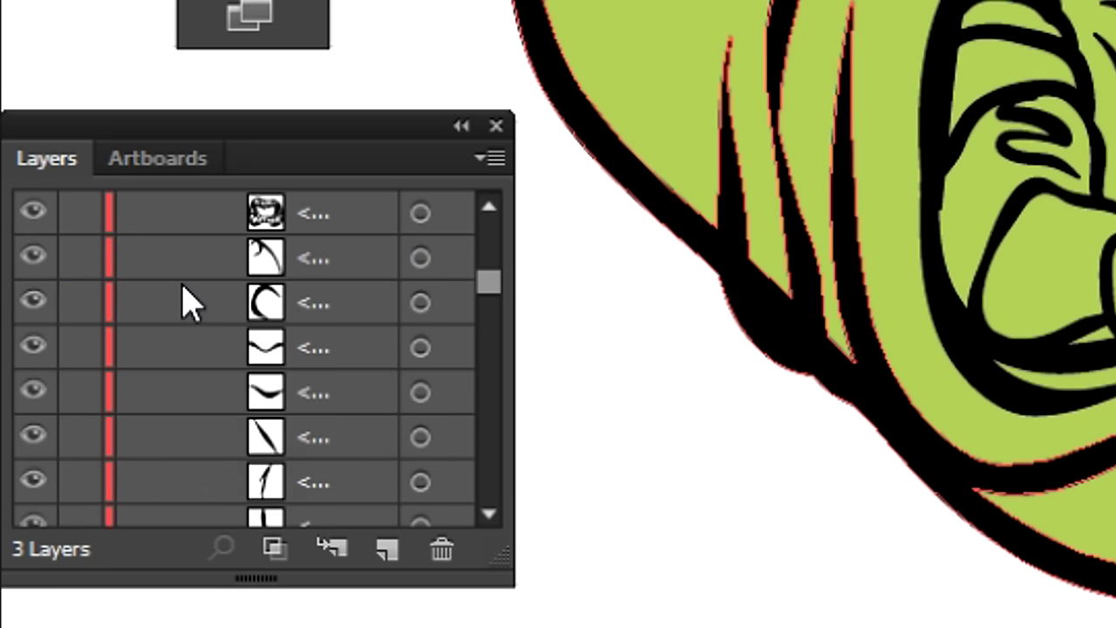
scroll(188, 301, "down", 3)
scroll(183, 283, "up", 1)
scroll(179, 279, "up", 5)
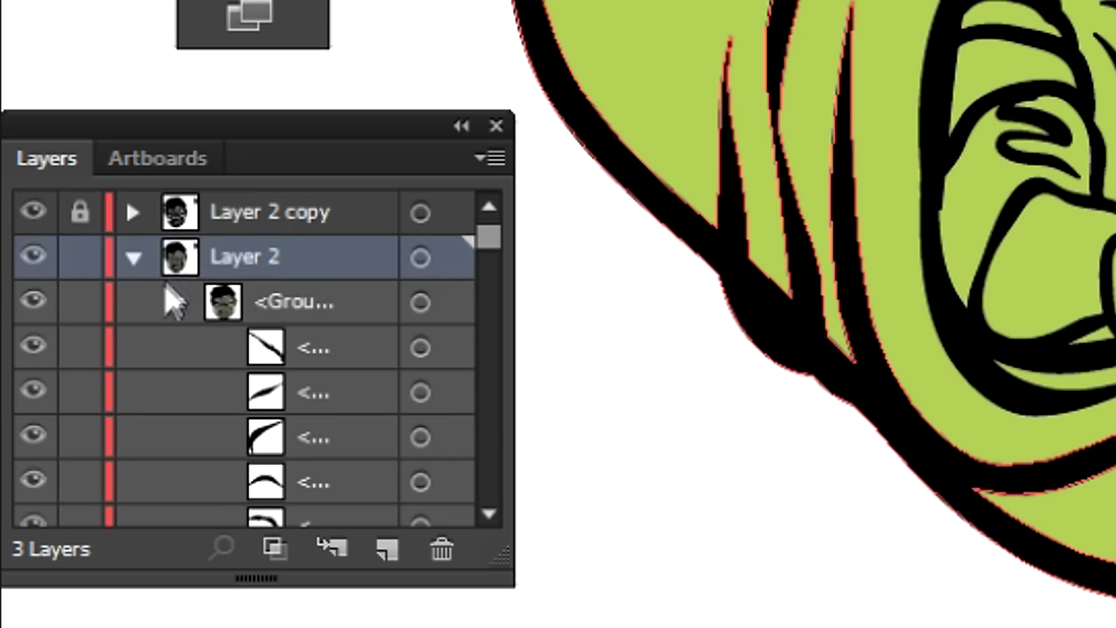
left_click(178, 301)
left_click(135, 257)
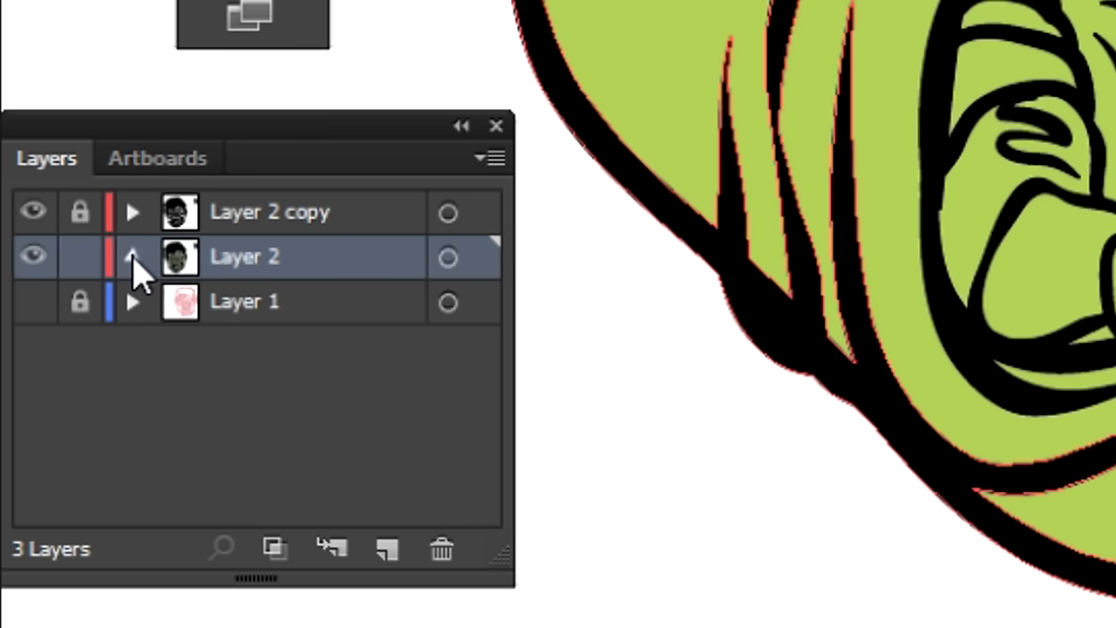
- Lock the black ink paths in Layer 2's group, keeping the group and Layer 2 unlocked
left_click(134, 257)
left_click(174, 301)
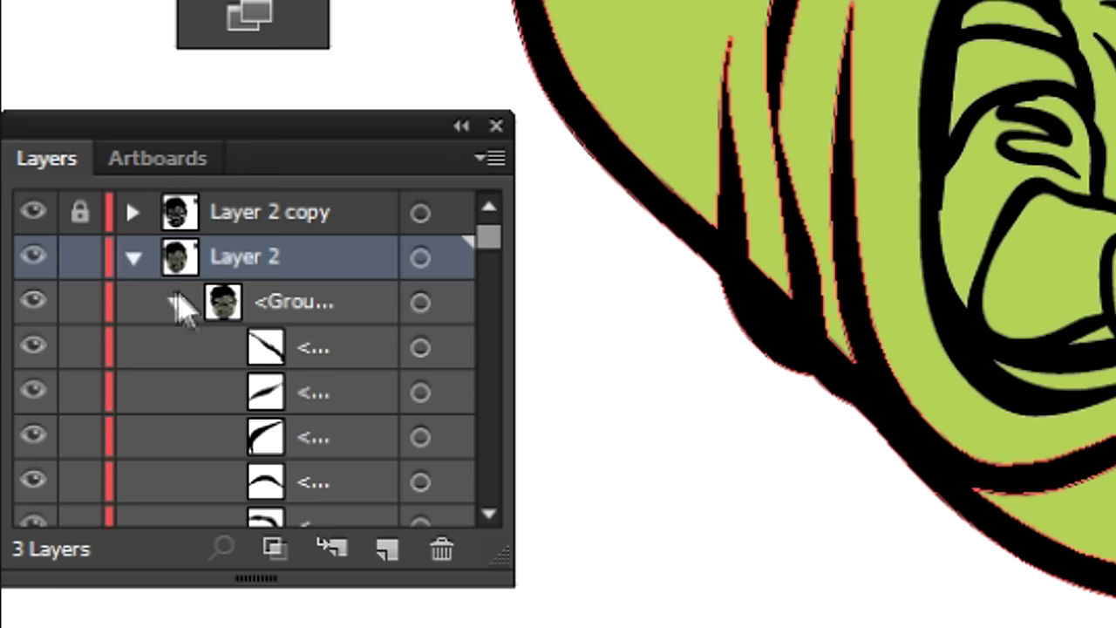
scroll(192, 314, "down", 3)
scroll(192, 314, "down", 1)
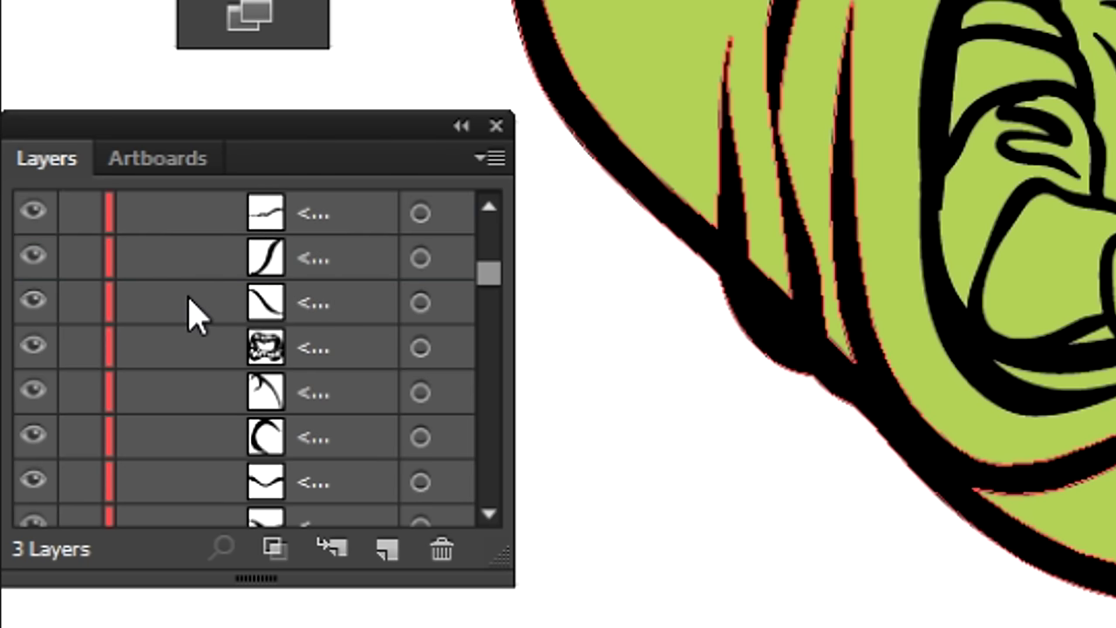
scroll(193, 312, "down", 2)
scroll(197, 309, "down", 1)
scroll(201, 349, "down", 1)
scroll(201, 353, "up", 2)
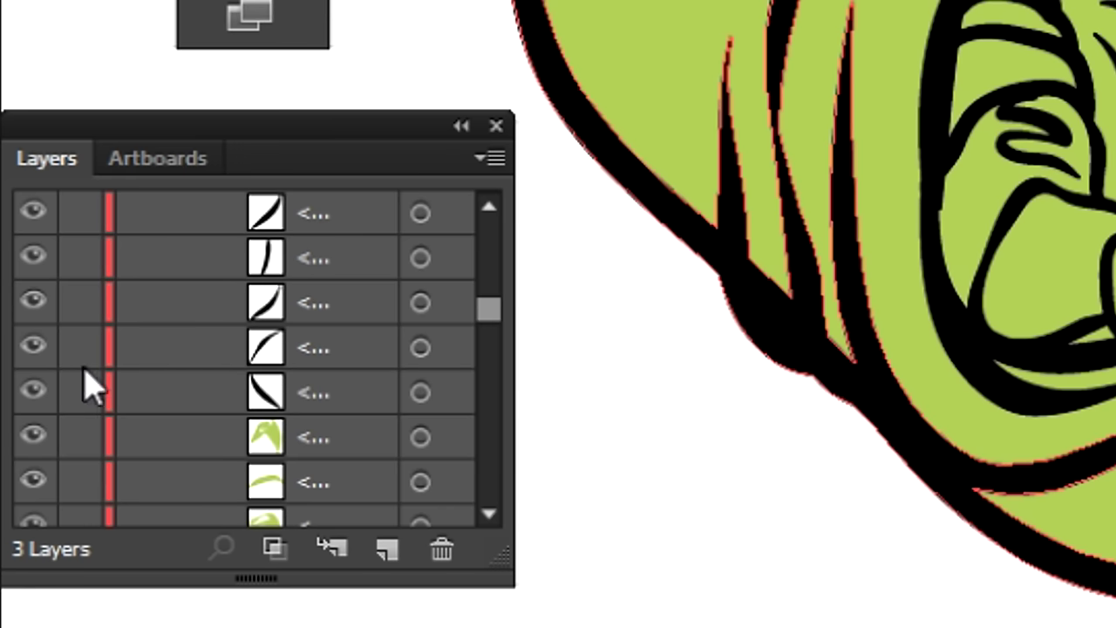
left_click_drag(88, 397, 97, 205)
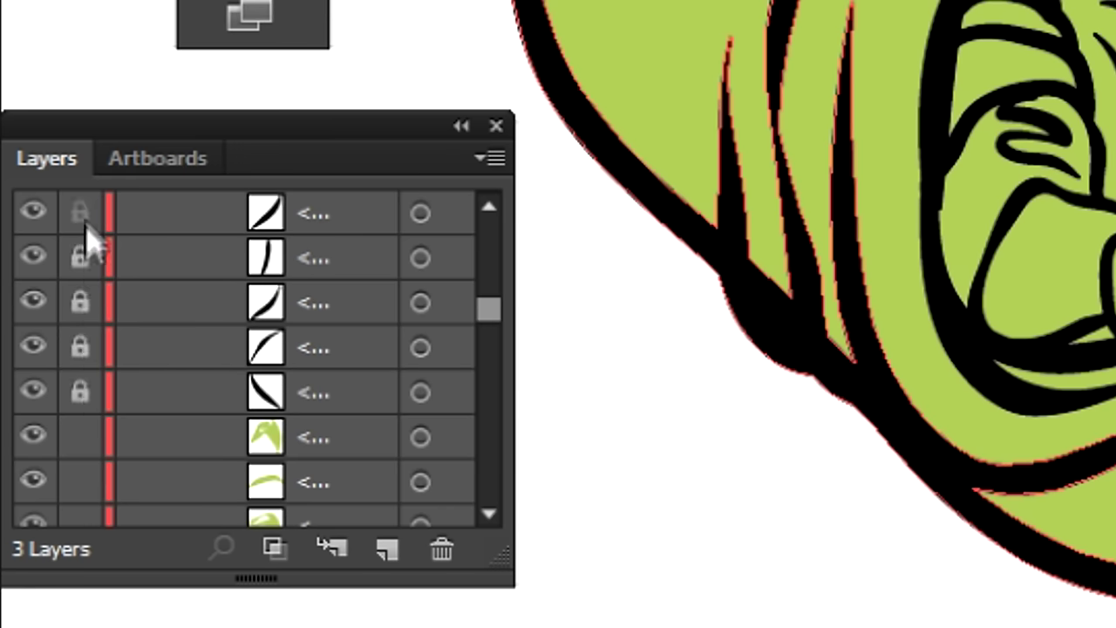
mouse_move(98, 205)
left_mouse_down()
mouse_move(109, 234)
mouse_move(100, 205)
left_mouse_up()
left_click(77, 303)
left_click(79, 257)
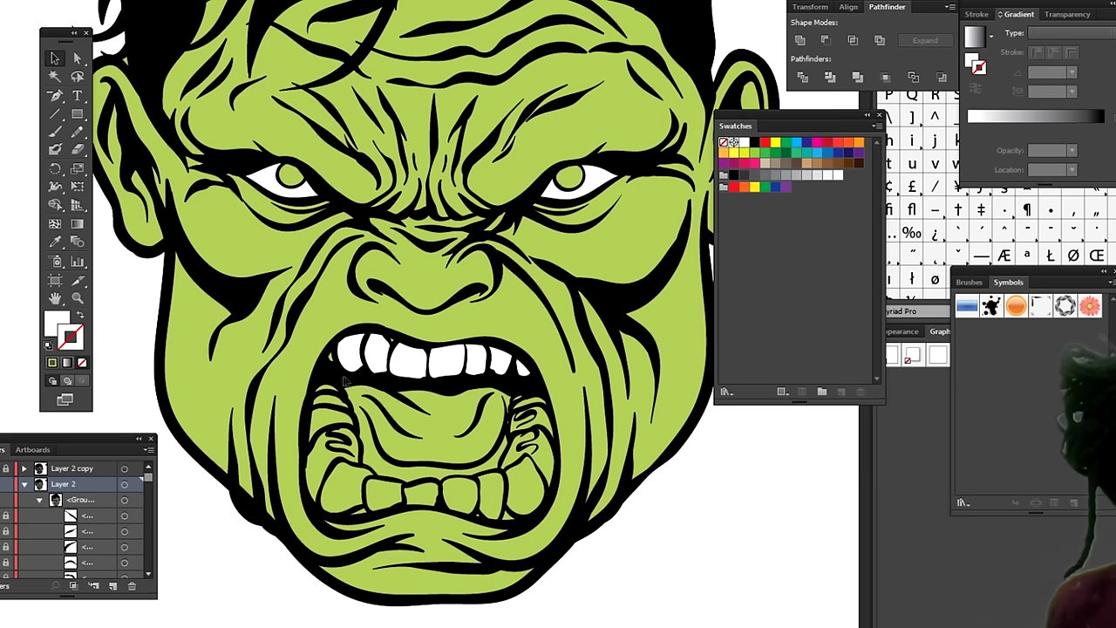
- Isolate the face group and fill the teeth white
left_click(331, 364)
right_click(331, 362)
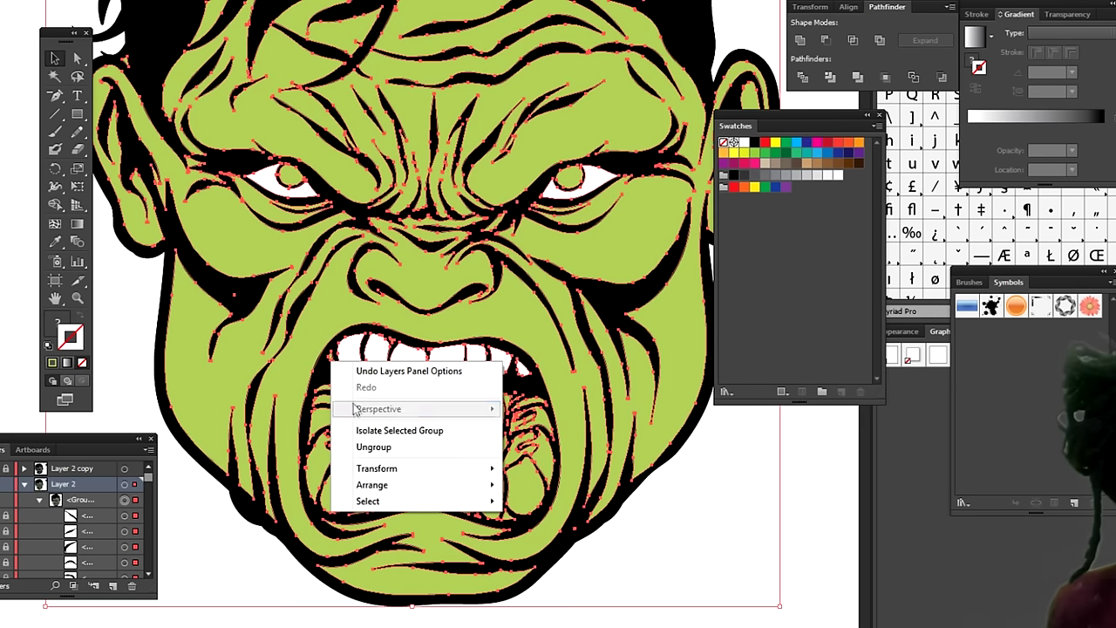
left_click(362, 431)
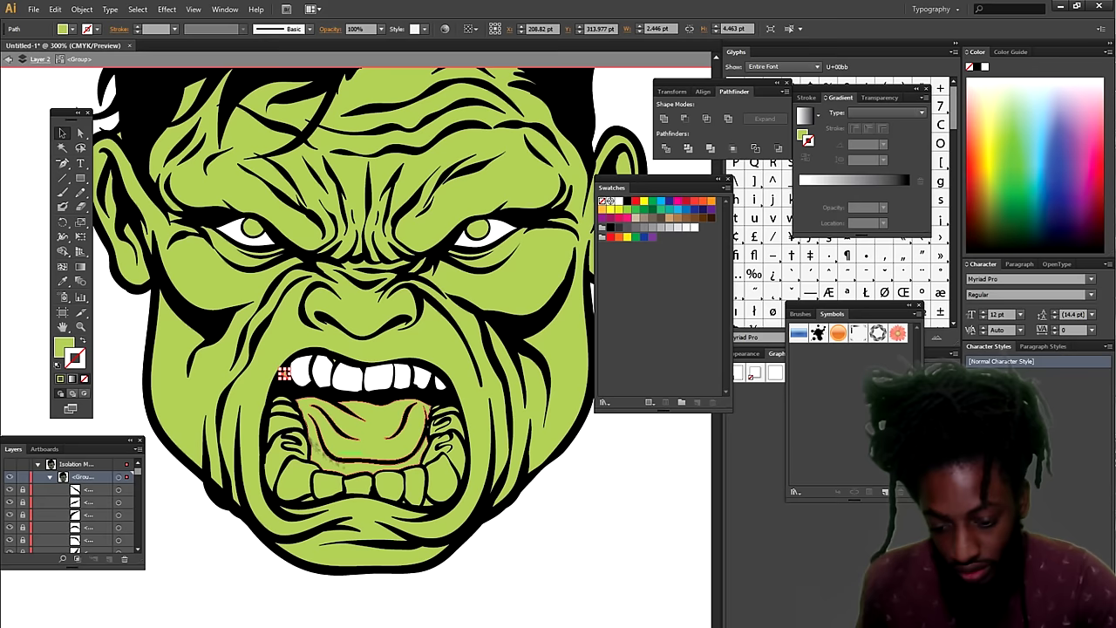
left_click(283, 375)
left_click(292, 484, "shift")
left_click(349, 489, "shift")
left_click(437, 471, "shift")
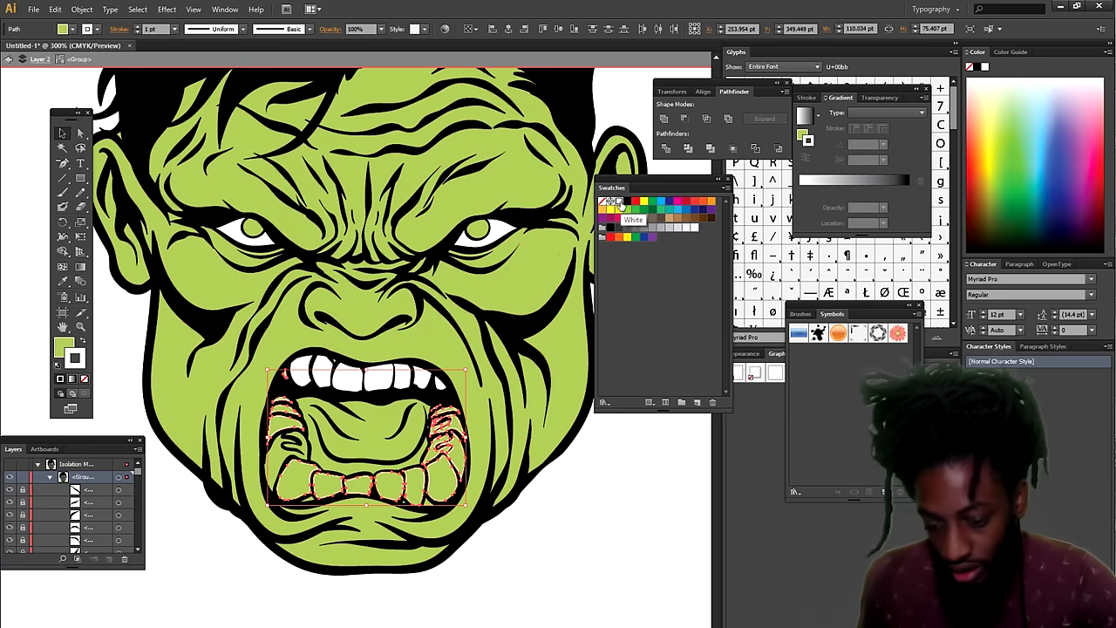
left_click(613, 201)
key("ctrl+h")
- Fill the tongue and the area near the lower teeth salmon pink
left_click(366, 427)
left_click(634, 218)
left_click(627, 217)
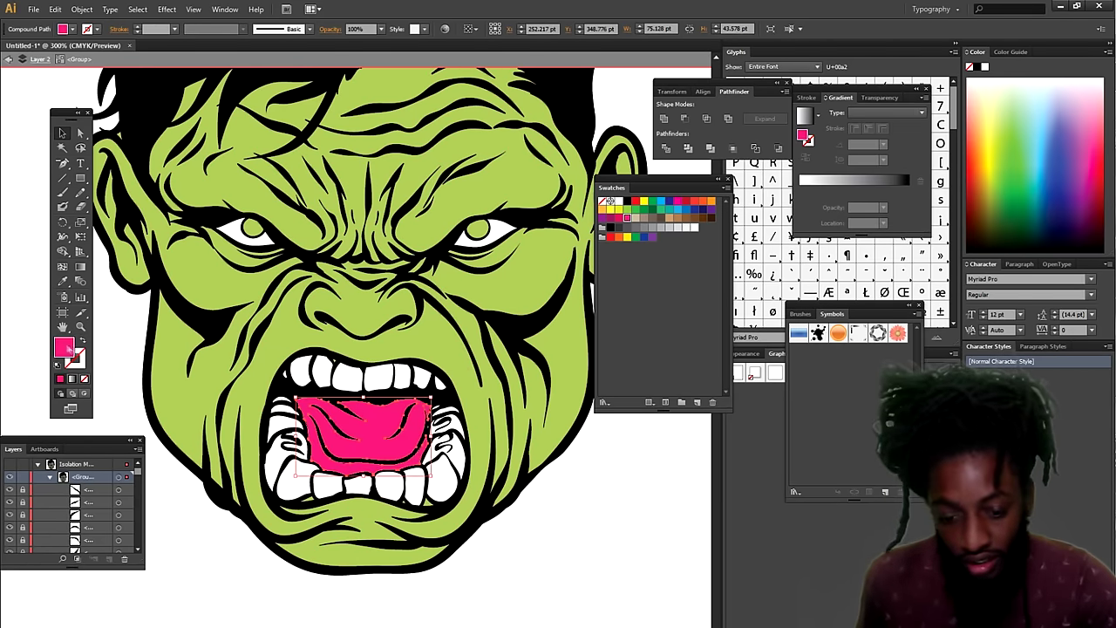
double_click(63, 347)
left_click(159, 115)
left_click(299, 42)
scroll(589, 505, "up", 2)
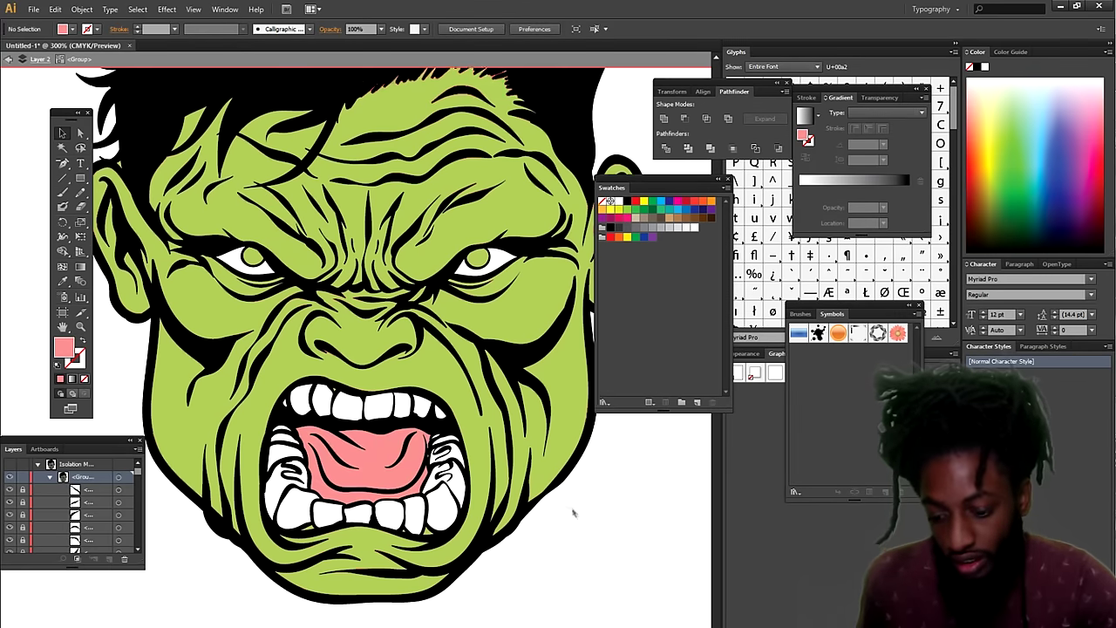
left_click(426, 532)
left_click(341, 397, "shift")
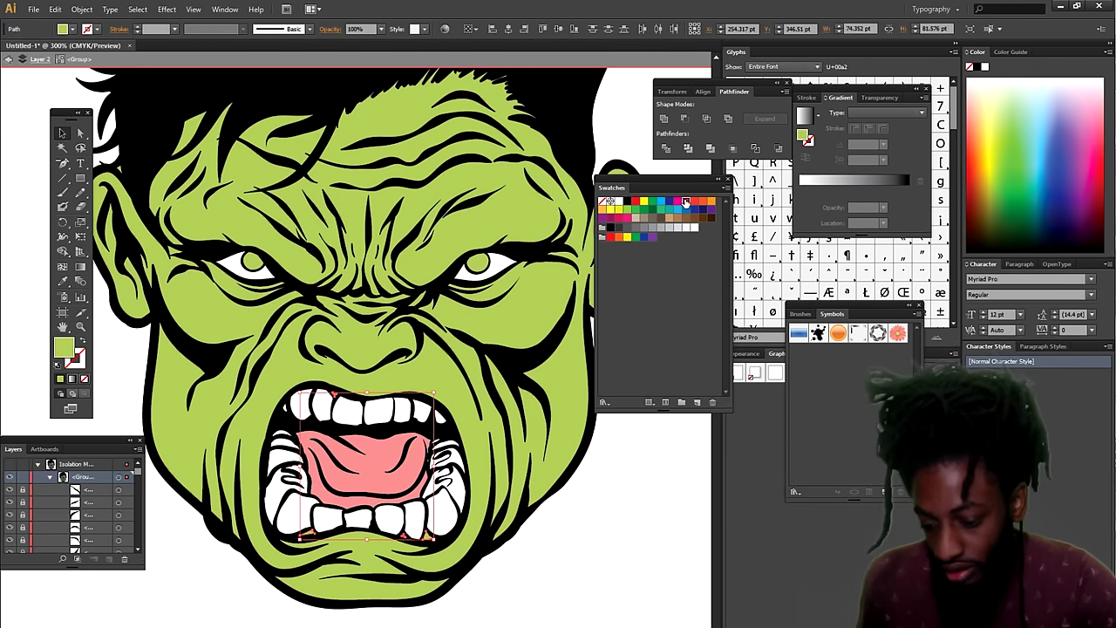
double_click(64, 348)
left_click(302, 43)
- Fill both eye pupils green
key("ctrl+minus")
left_click(646, 493)
key("ctrl+plus")
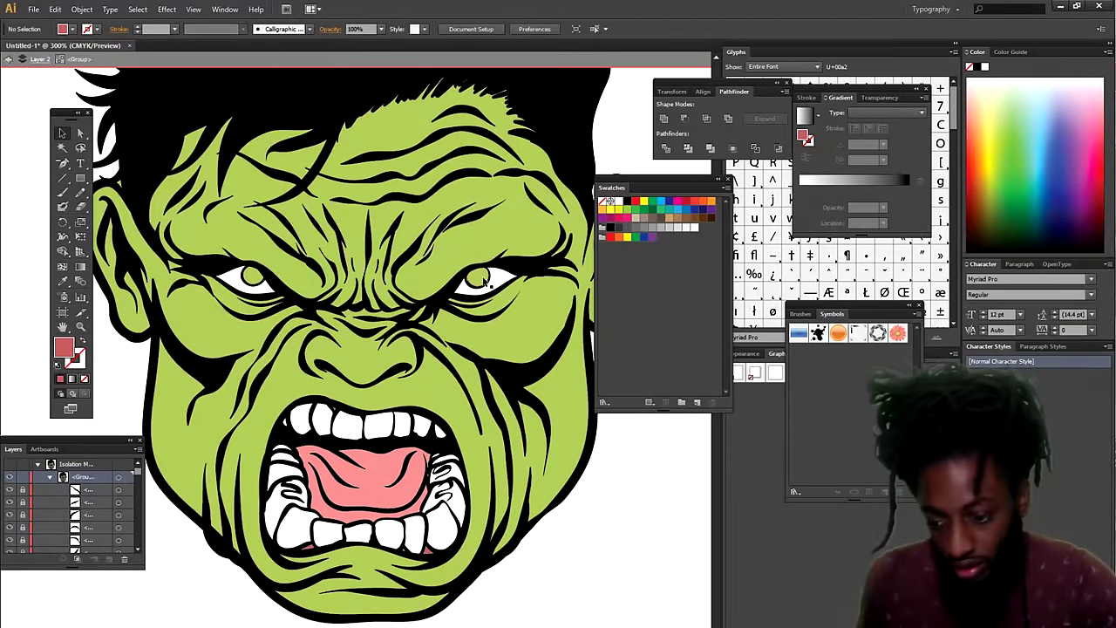
left_click(479, 275)
left_click(653, 201)
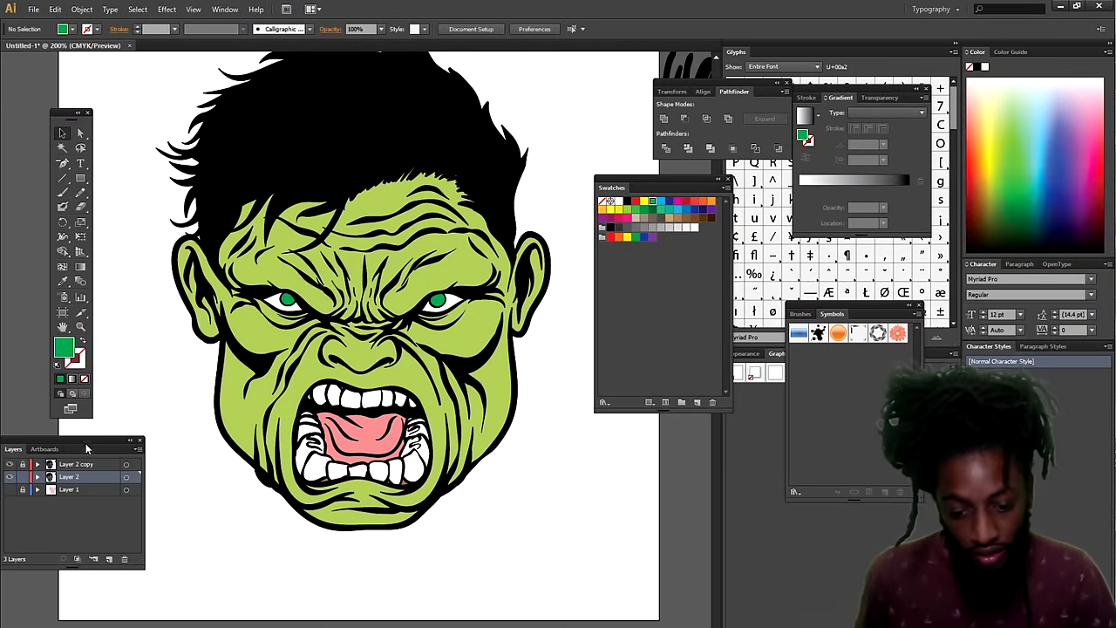
- Move the Layers panel aside and eyedrop the face's light green A9C456 as fill
left_click_drag(86, 448, 626, 463)
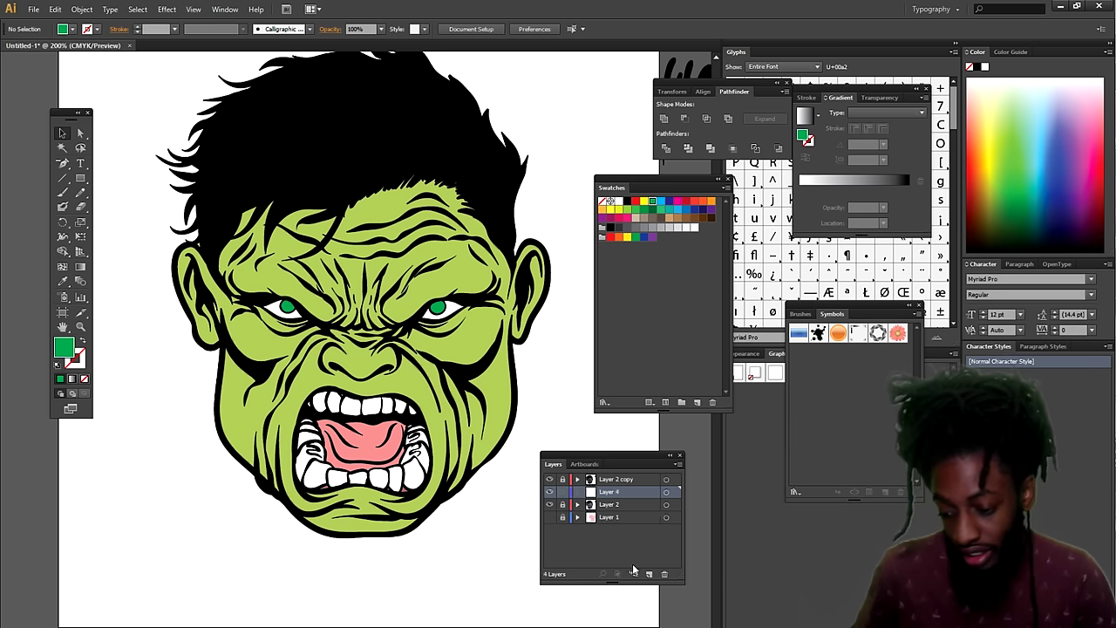
key("i")
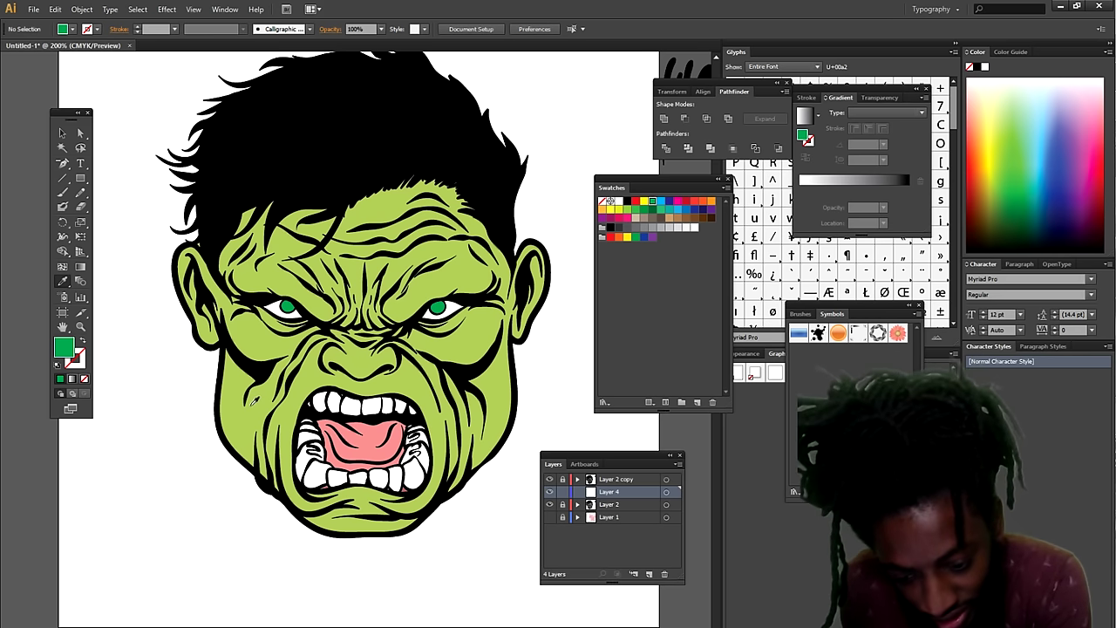
left_click(63, 281)
left_click(315, 373)
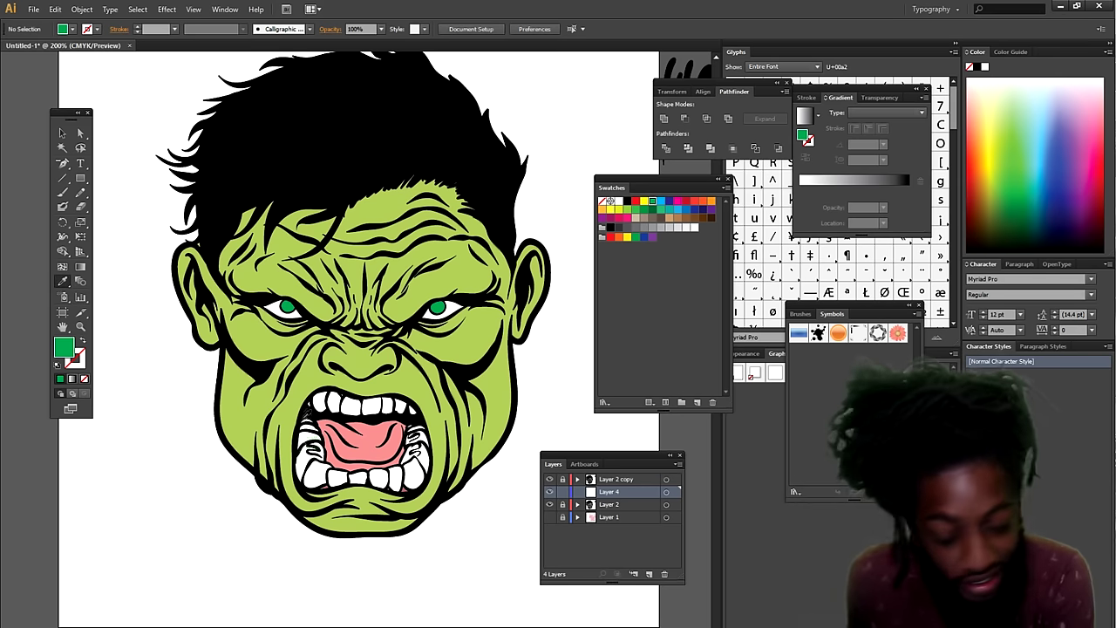
left_click(312, 504)
- Darken the colour to olive green 74823A in the Color Picker for shadows
double_click(63, 347)
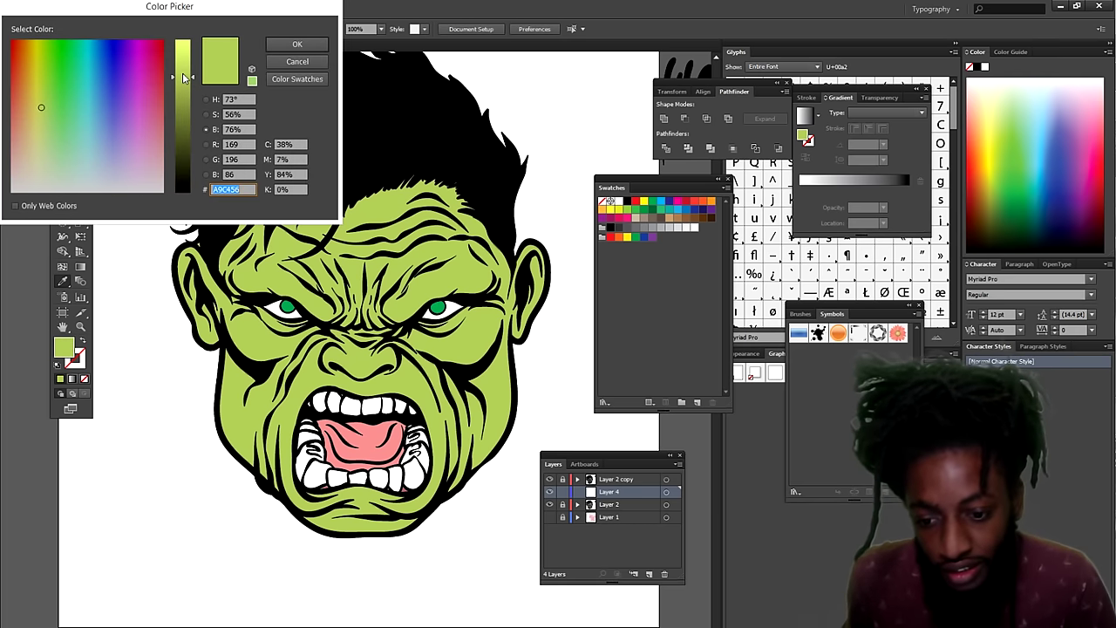
left_click_drag(183, 75, 193, 127)
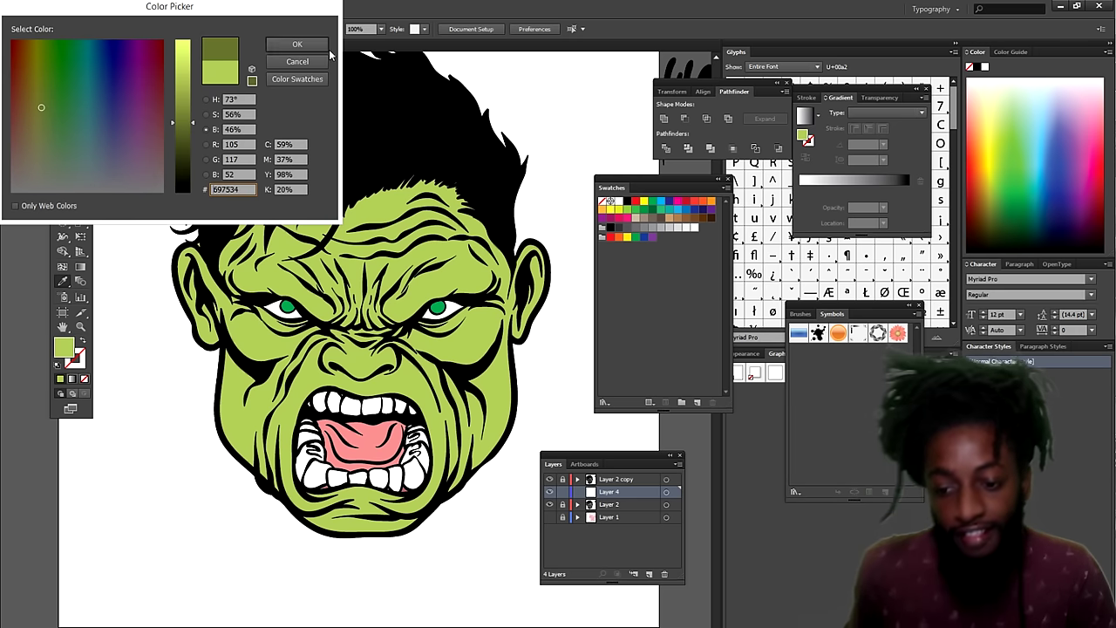
left_click_drag(181, 122, 180, 114)
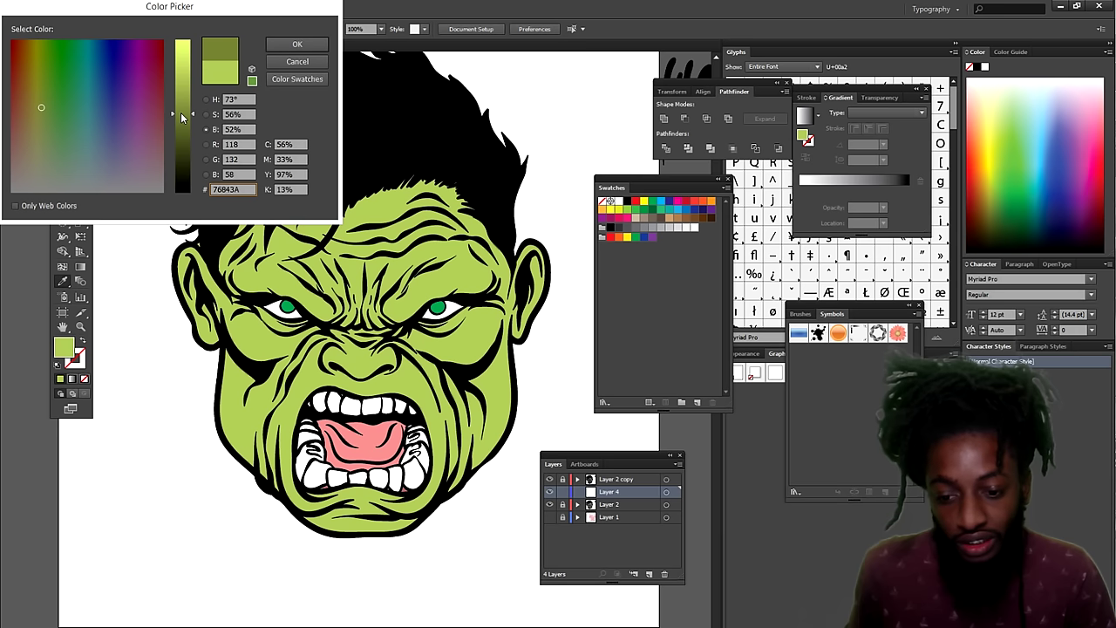
left_click(275, 50)
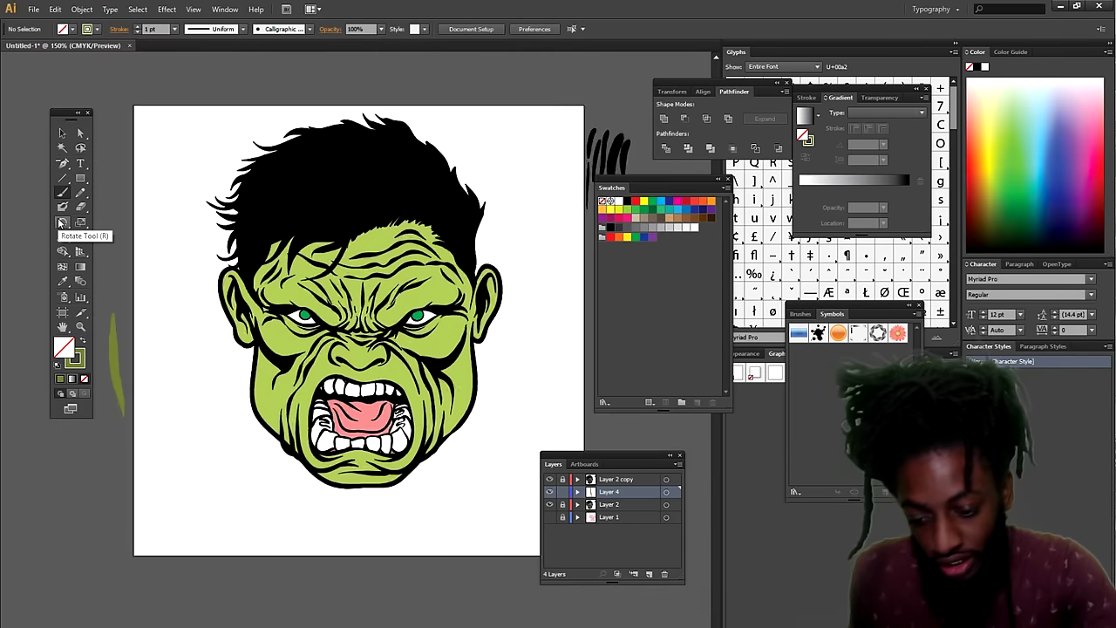
- Paint dark olive shadow strokes along the right brow, under the right eye and right cheek
key("ctrl+plus")
key("ctrl+plus")
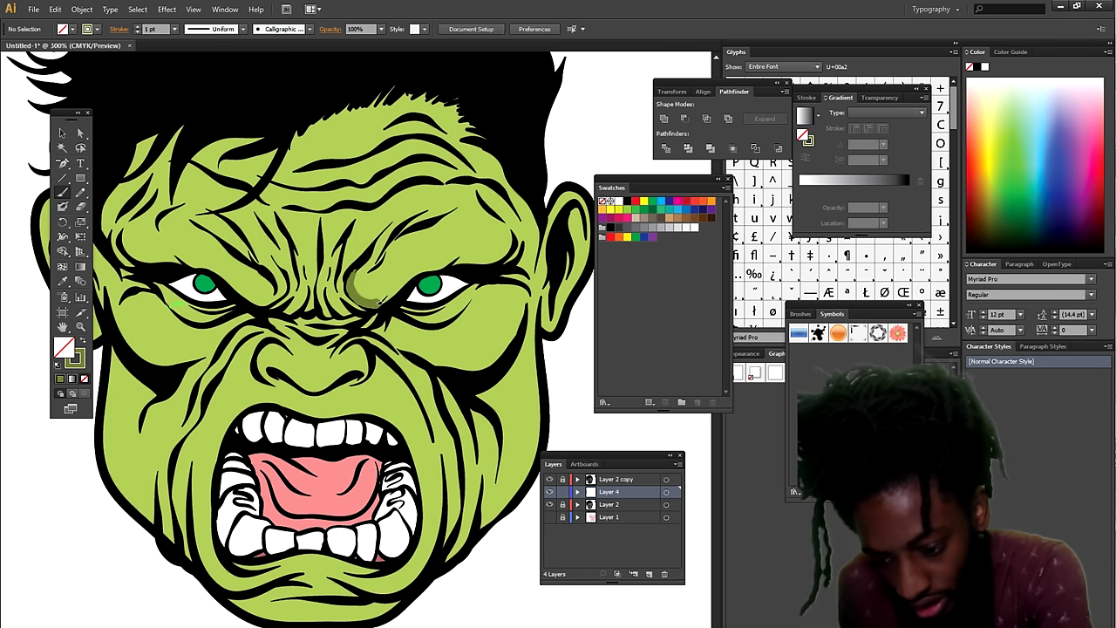
mouse_move(397, 288)
left_mouse_down()
mouse_move(462, 266)
mouse_move(515, 214)
left_mouse_up()
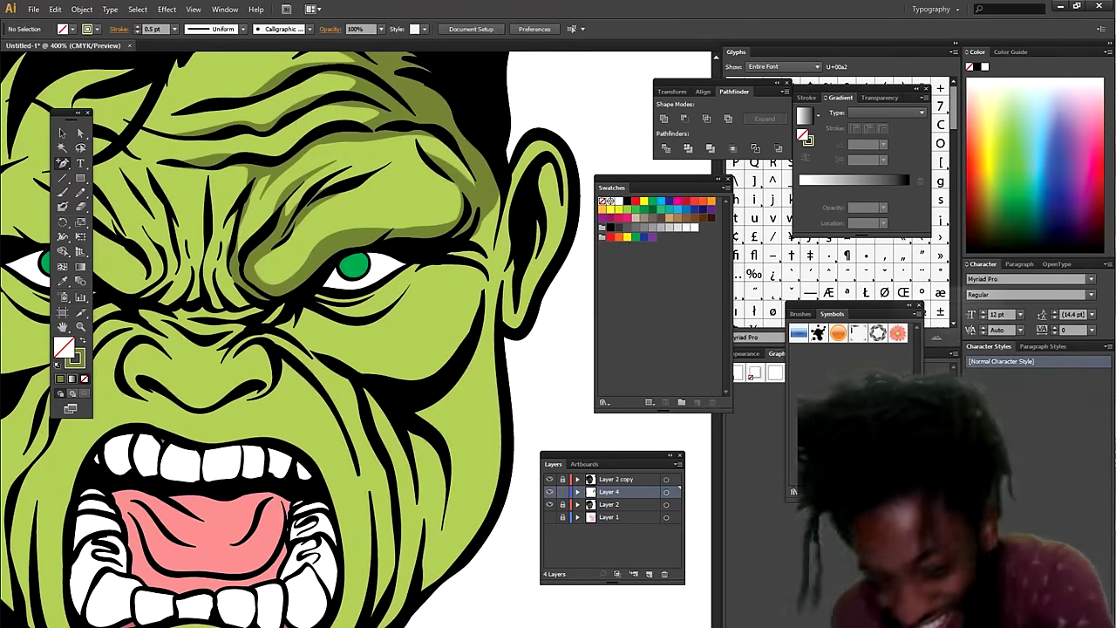
left_click_drag(384, 174, 262, 292)
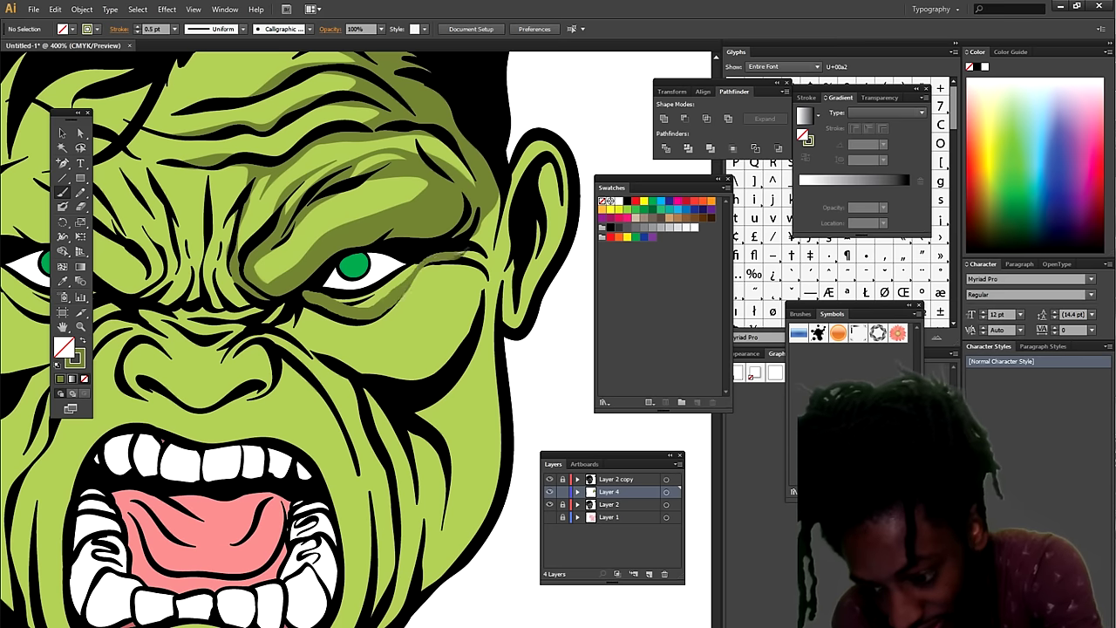
left_click_drag(463, 306, 310, 354)
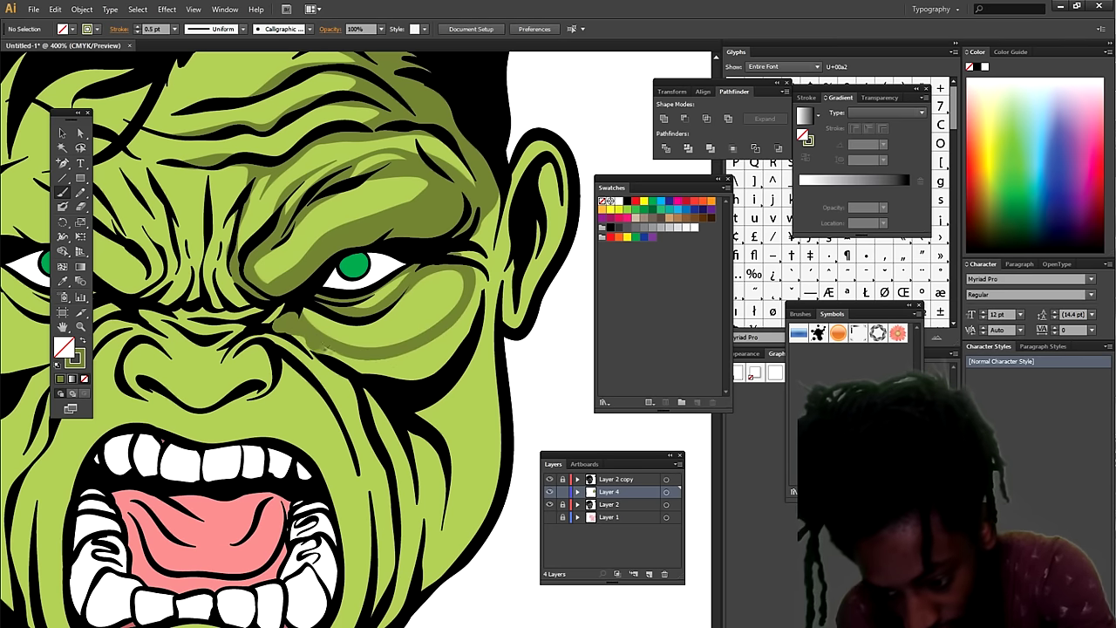
left_click_drag(471, 321, 383, 379)
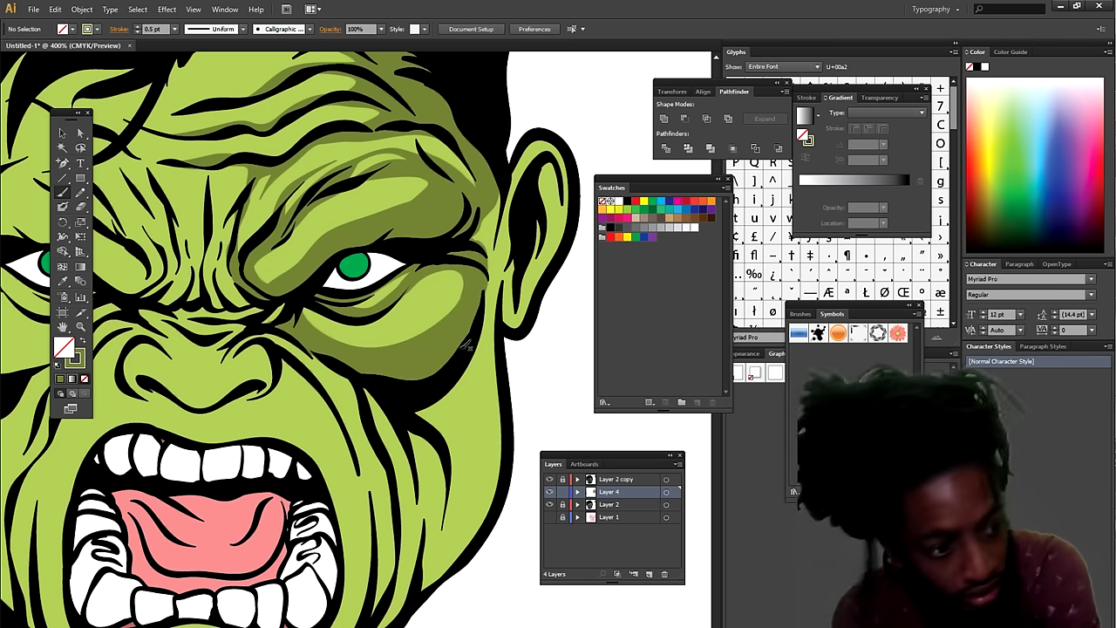
left_click_drag(478, 287, 502, 336)
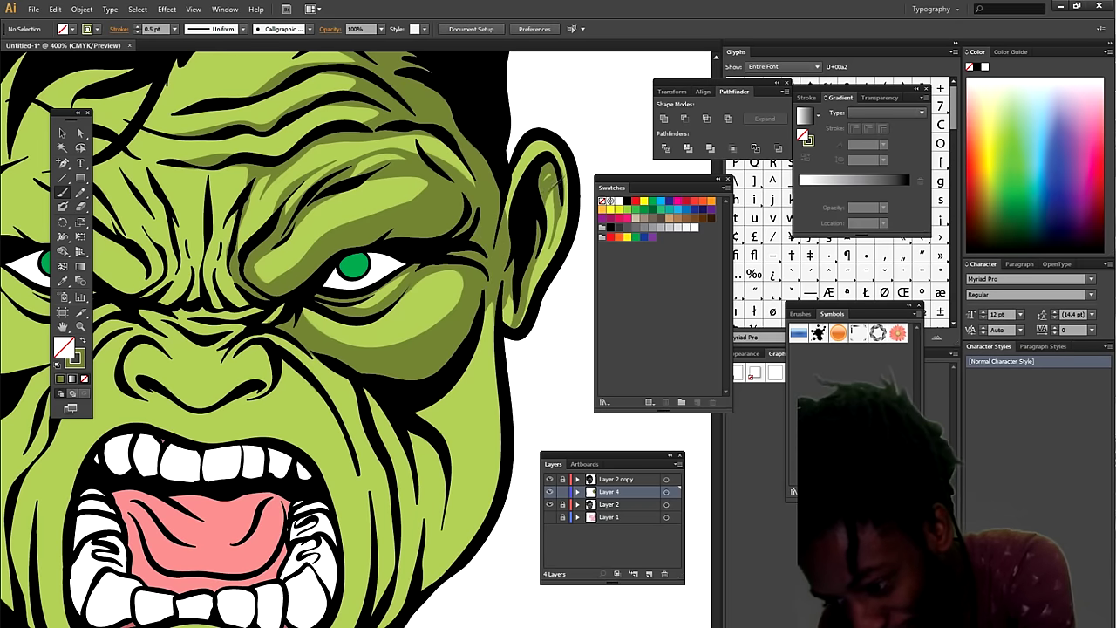
key("ctrl+0")
scroll(344, 340, "up", 5)
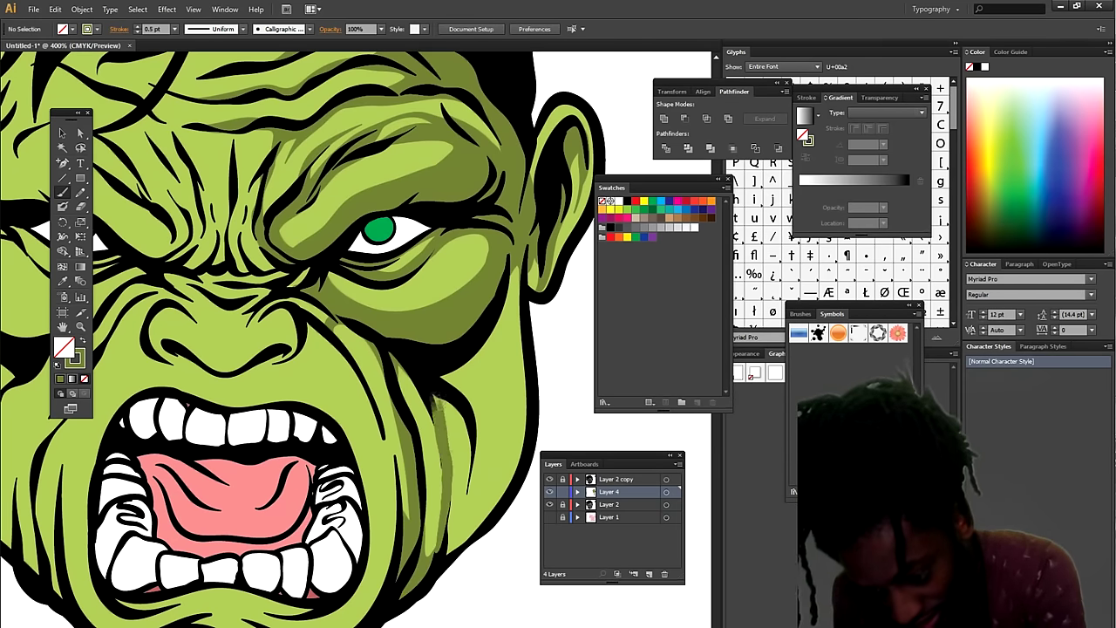
left_click_drag(520, 324, 477, 471)
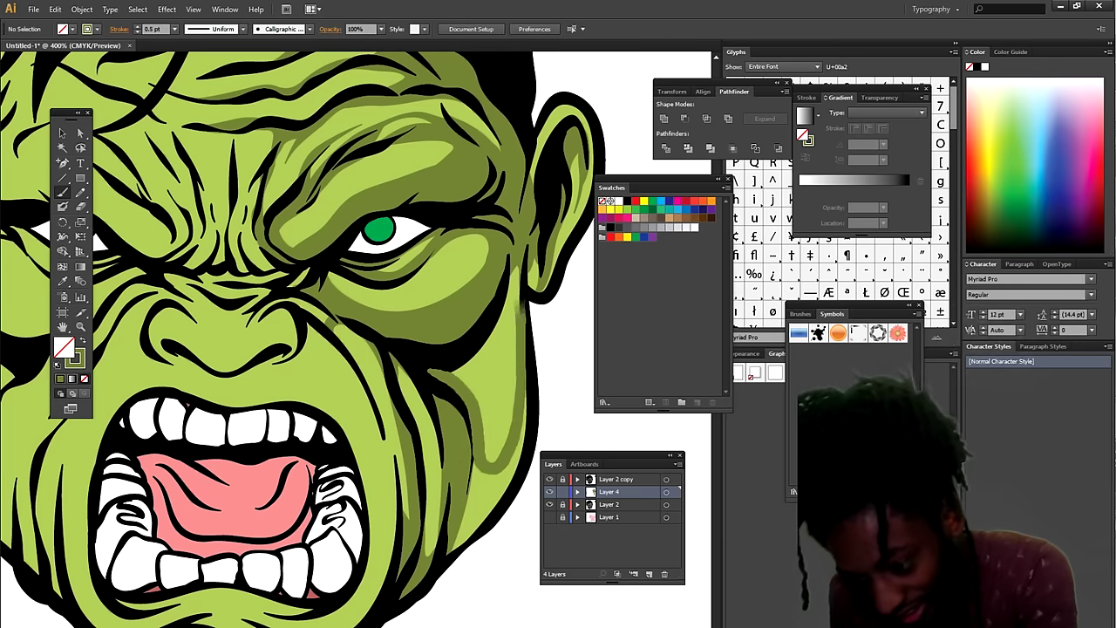
key("ctrl+1")
key("ctrl+equal")
key("ctrl+equal")
key("ctrl+equal")
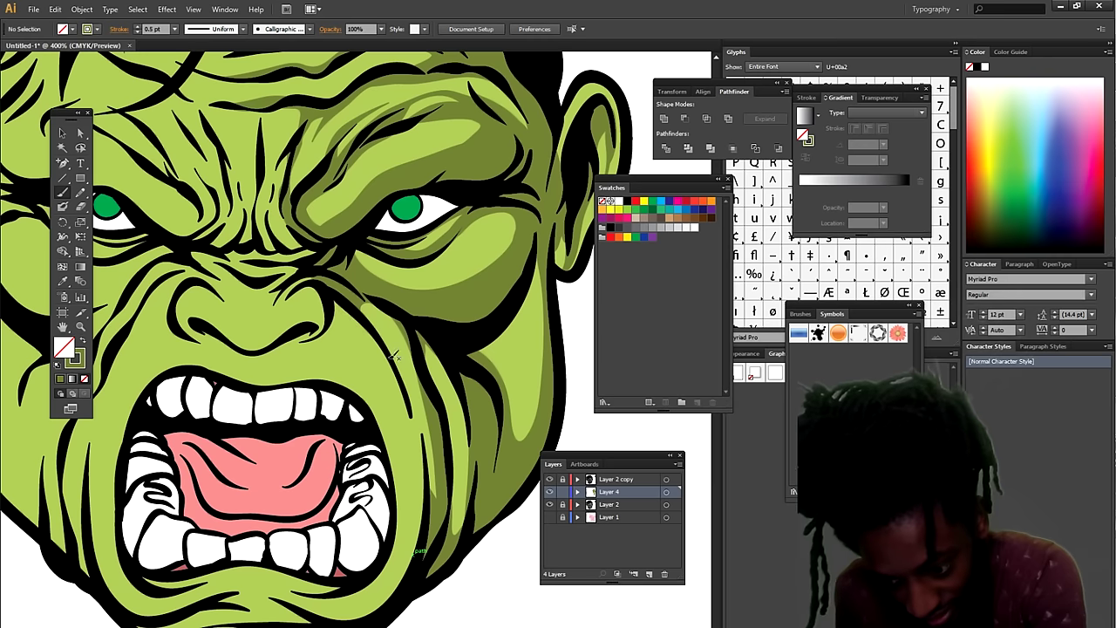
- Shade under the nose and cheek, then replace the light forehead stroke with darker shading
left_click_drag(332, 349, 359, 327)
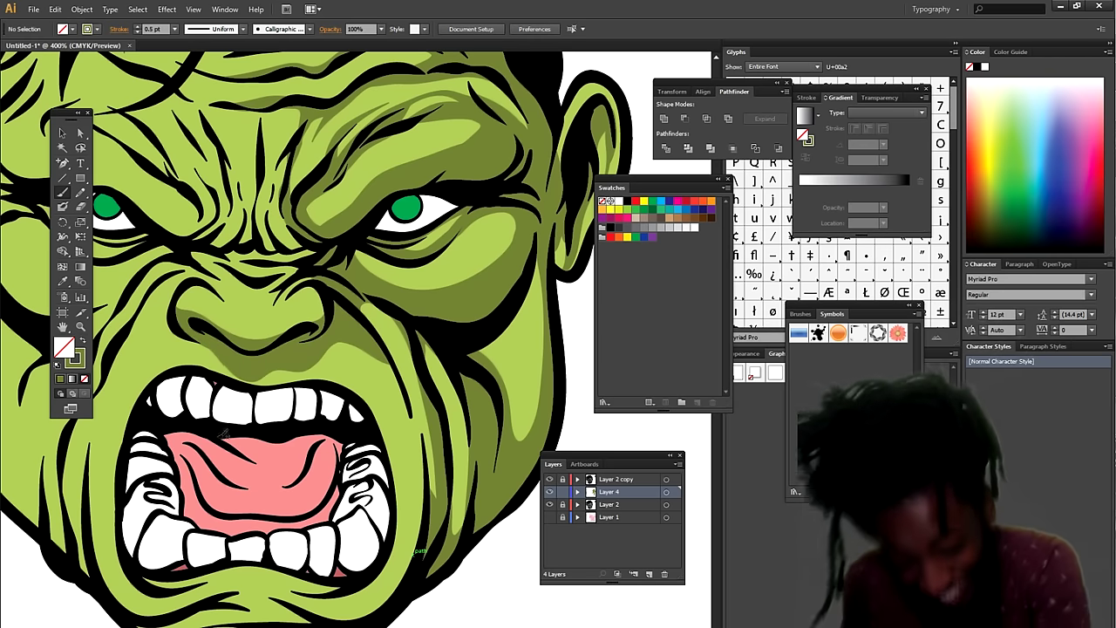
scroll(332, 522, "down", 1)
scroll(332, 521, "down", 1)
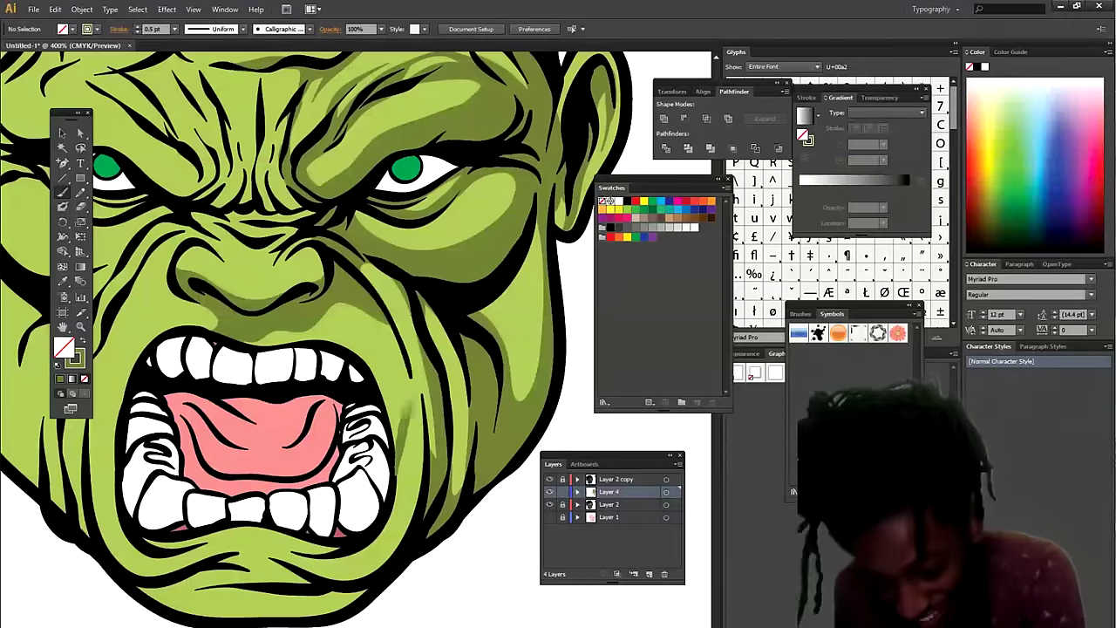
left_click_drag(427, 316, 389, 478)
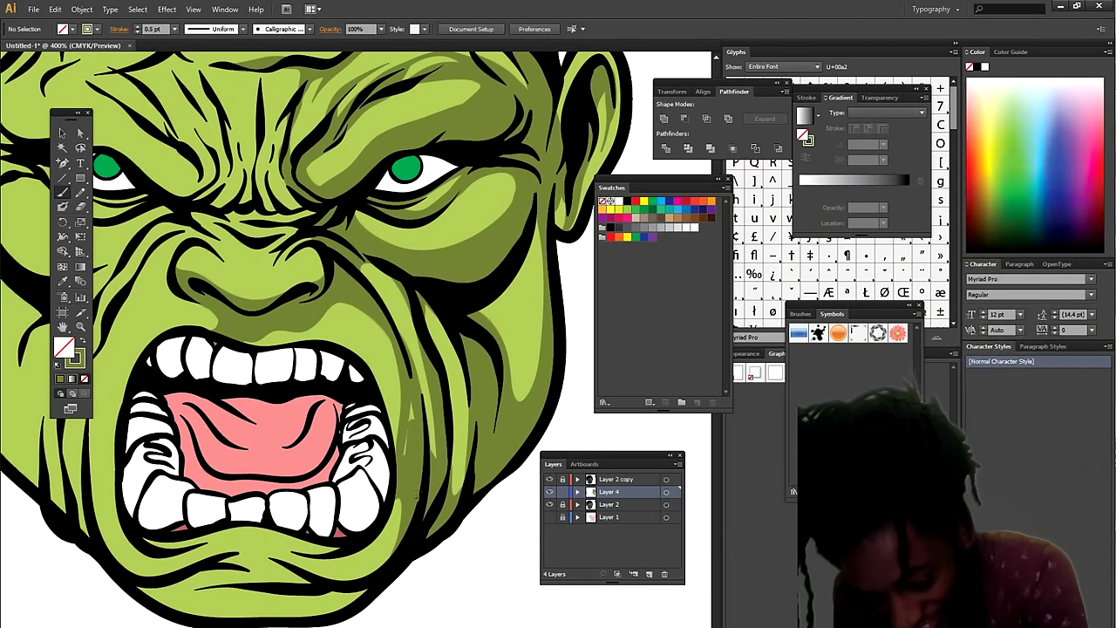
key("ctrl+0")
key("ctrl+plus")
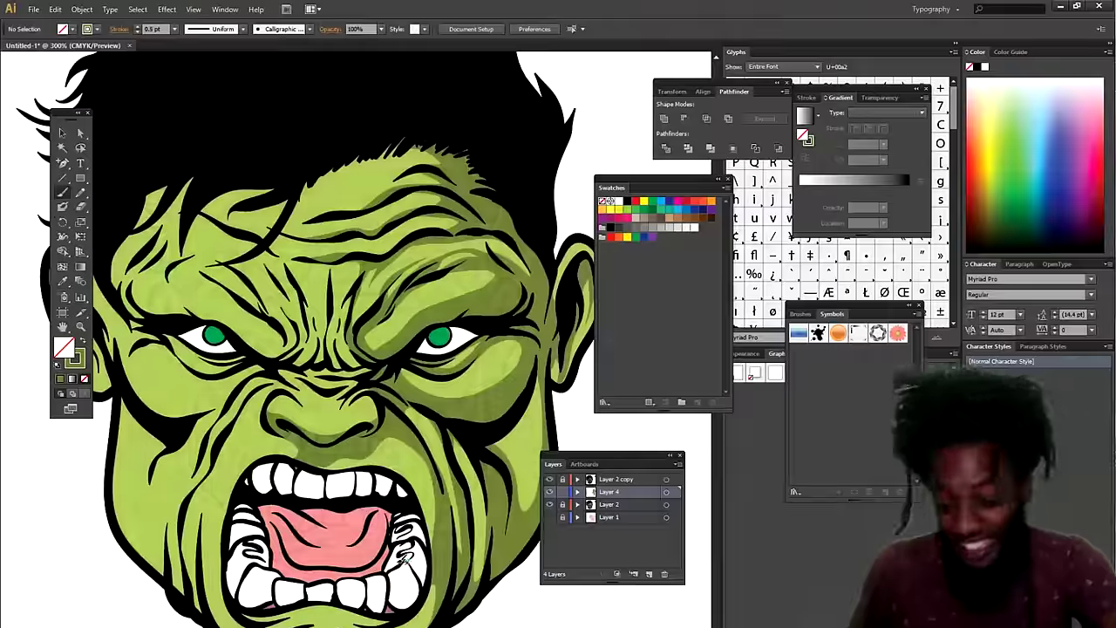
key("ctrl+plus")
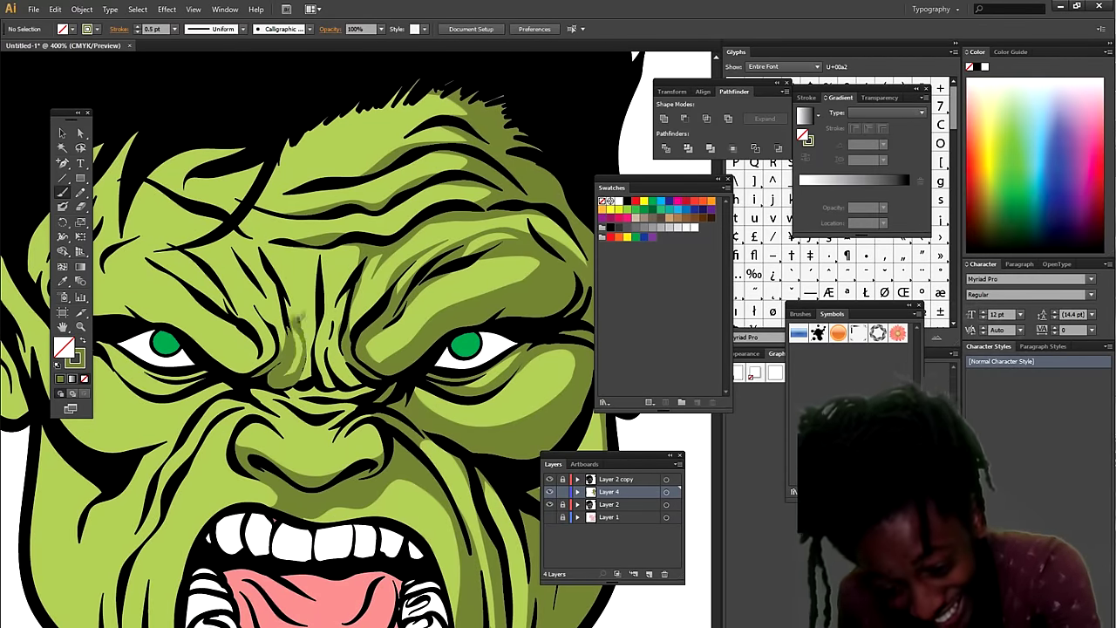
key("ctrl+z")
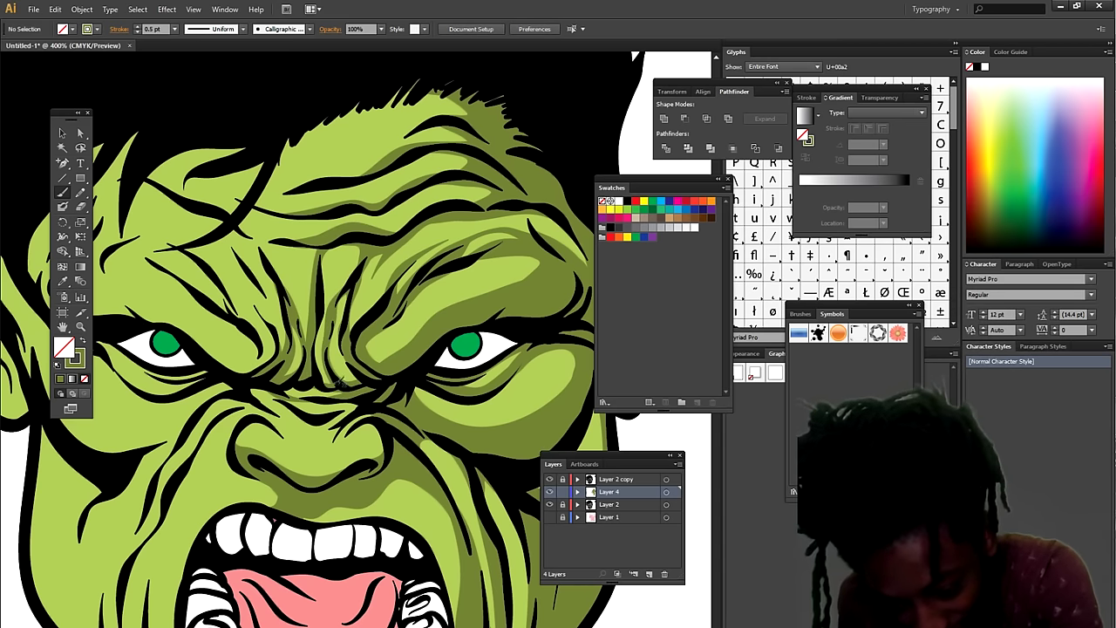
left_click_drag(235, 241, 260, 298)
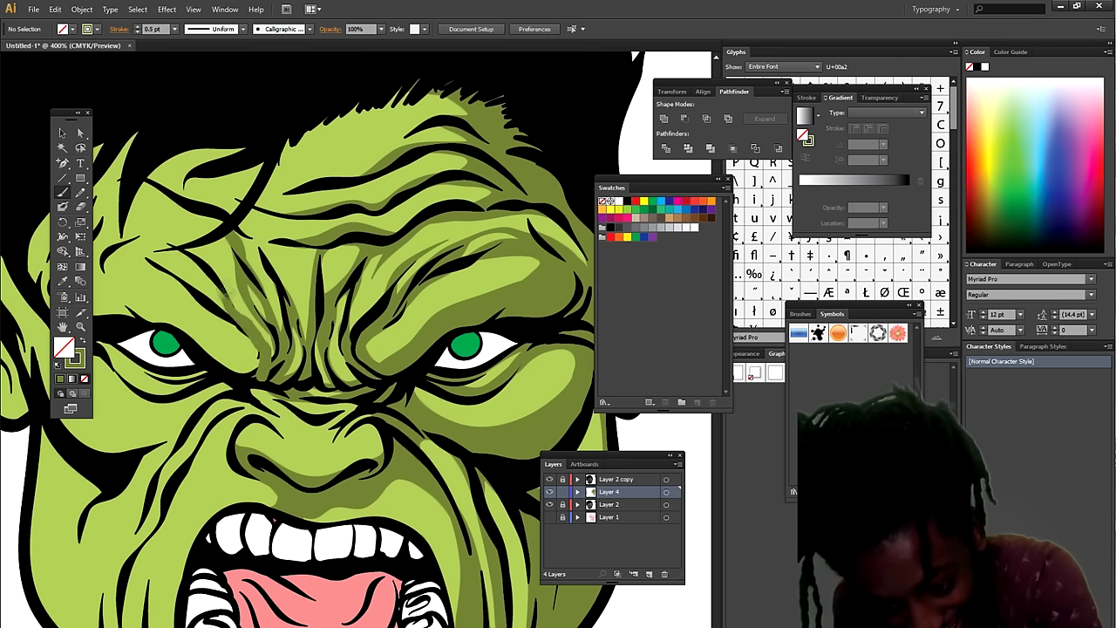
key("ctrl+z")
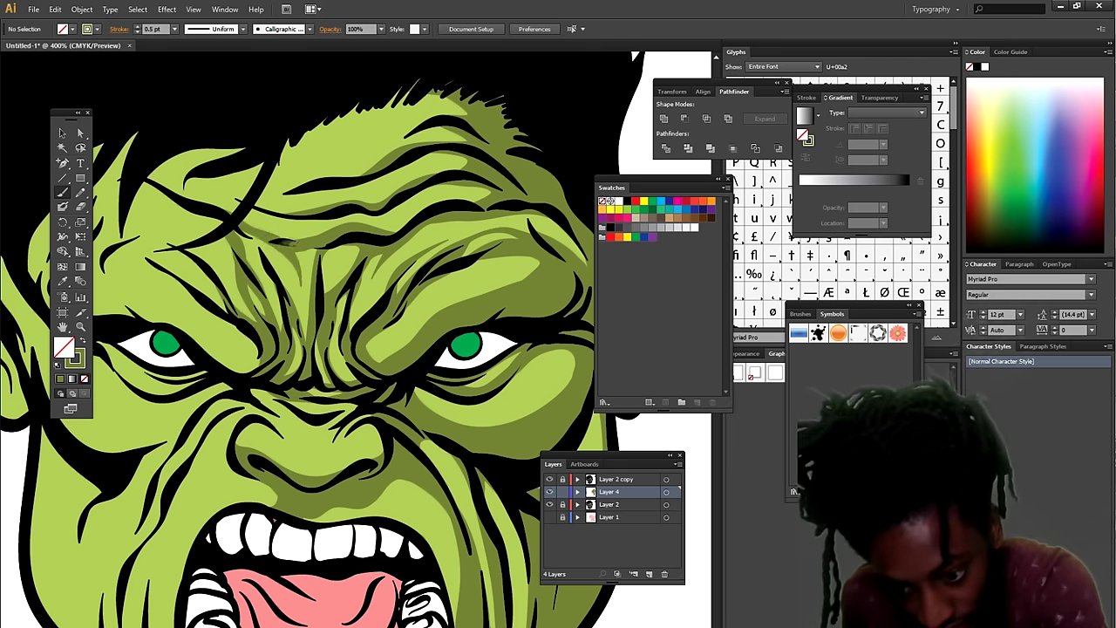
mouse_move(234, 204)
left_mouse_down()
mouse_move(298, 133)
mouse_move(282, 179)
left_mouse_up()
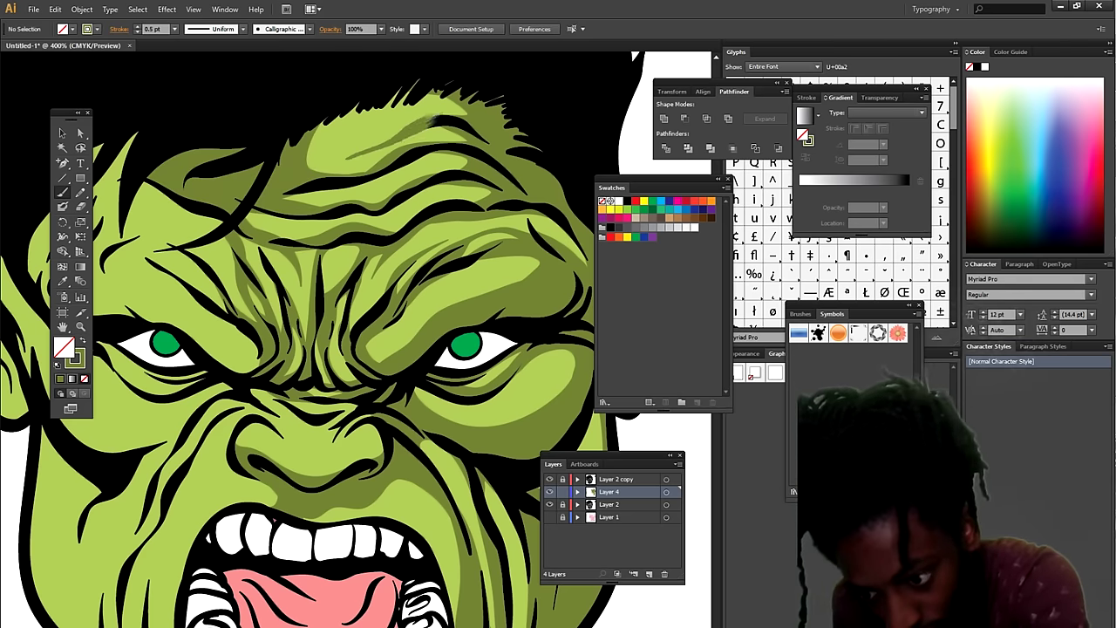
key("ctrl+0")
key("ctrl+plus")
key("ctrl+plus")
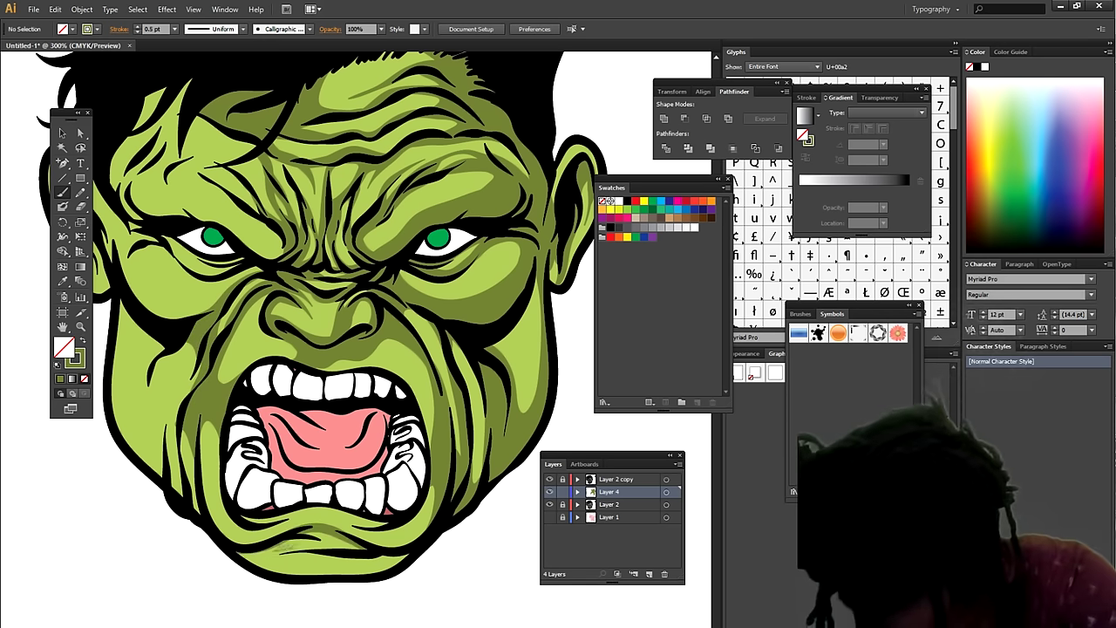
- Paint dark shading along the chin, the left edge of the teeth and the left cheek
left_click_drag(237, 556, 333, 539)
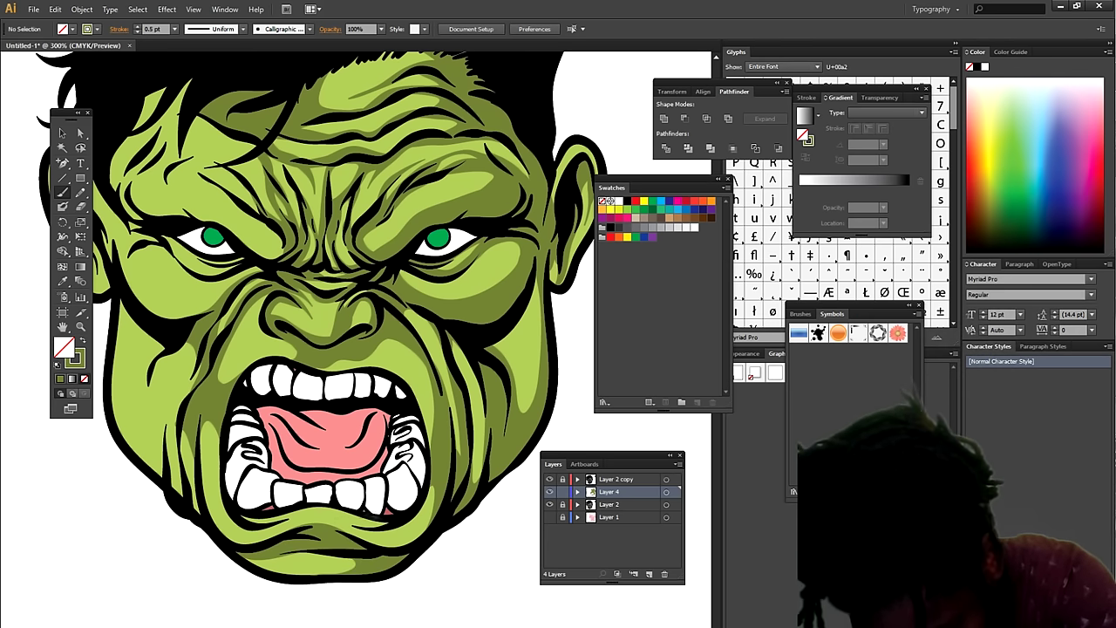
left_click_drag(221, 533, 227, 455)
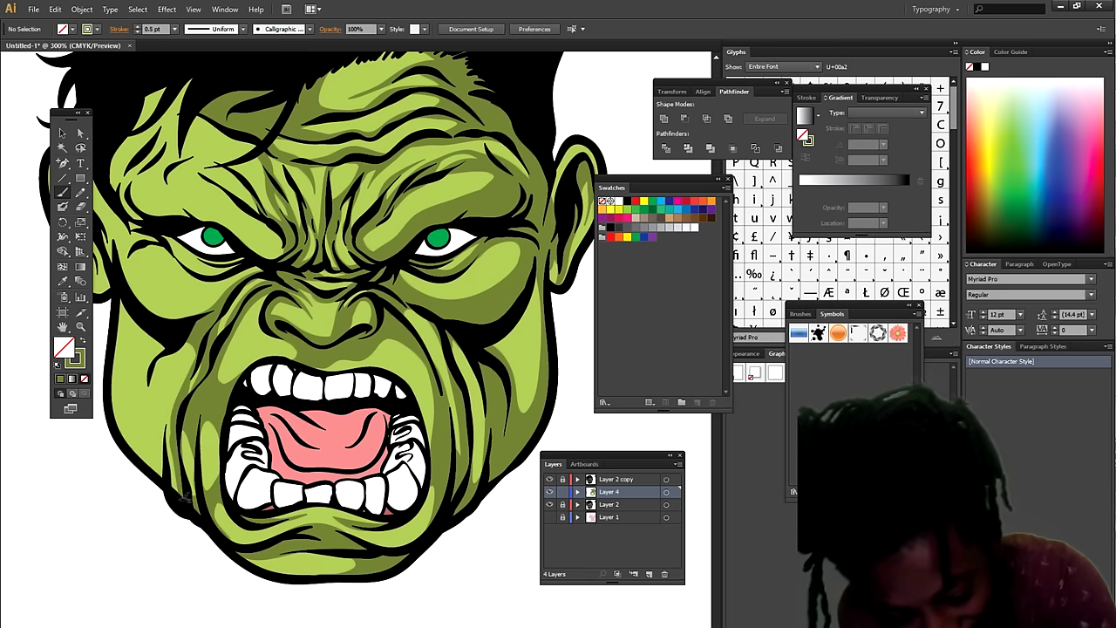
key("ctrl+minus")
key("ctrl+minus")
key("ctrl+minus")
key("ctrl+plus")
key("ctrl+plus")
key("ctrl+plus")
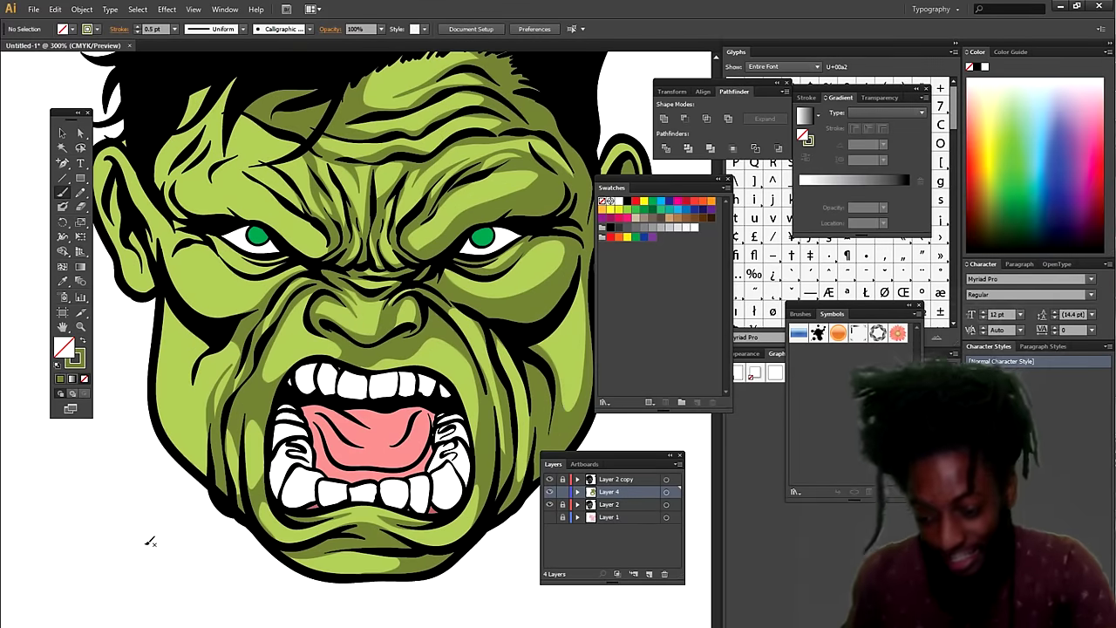
mouse_move(220, 480)
left_mouse_down()
mouse_move(187, 378)
mouse_move(238, 317)
left_mouse_up()
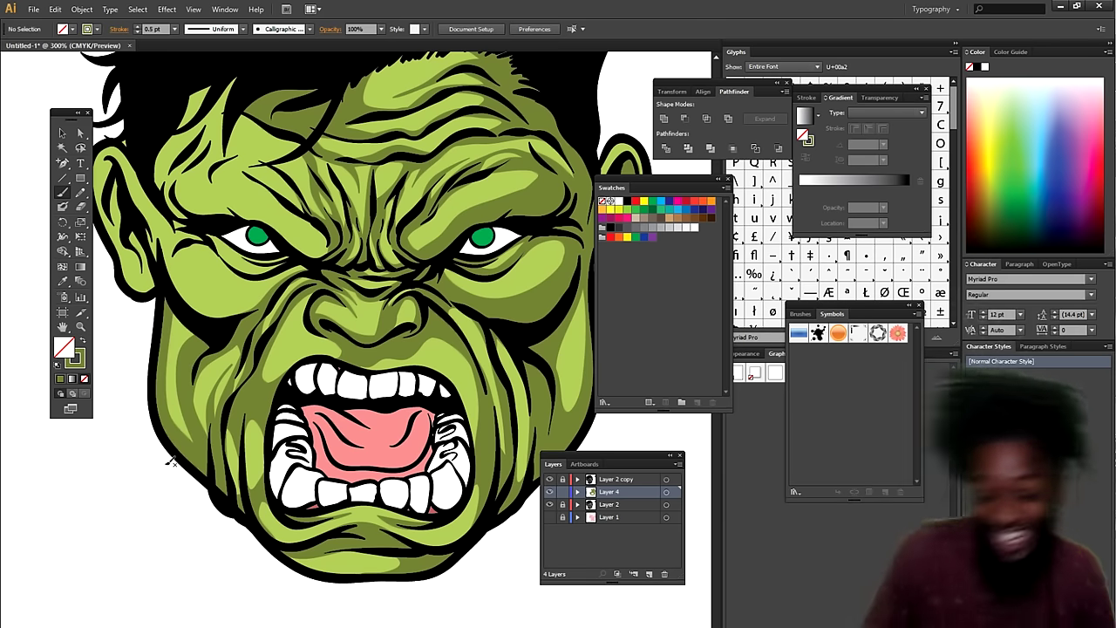
left_click_drag(266, 306, 181, 288)
left_click_drag(305, 279, 170, 251)
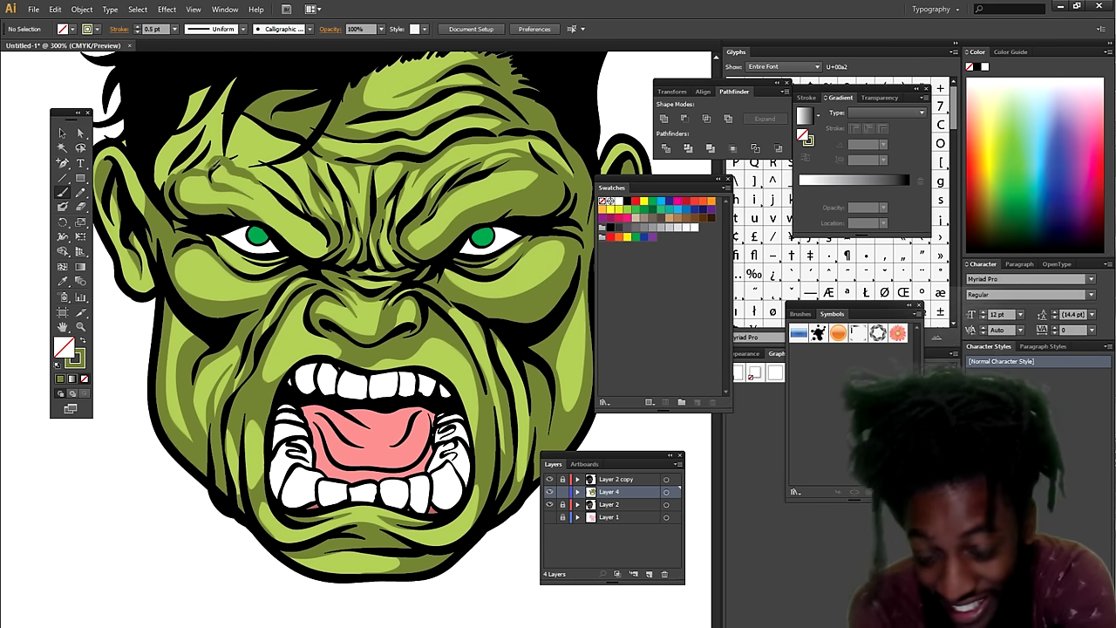
- Shade across the left brow and zoom out to view the whole head
left_click_drag(244, 150, 193, 129)
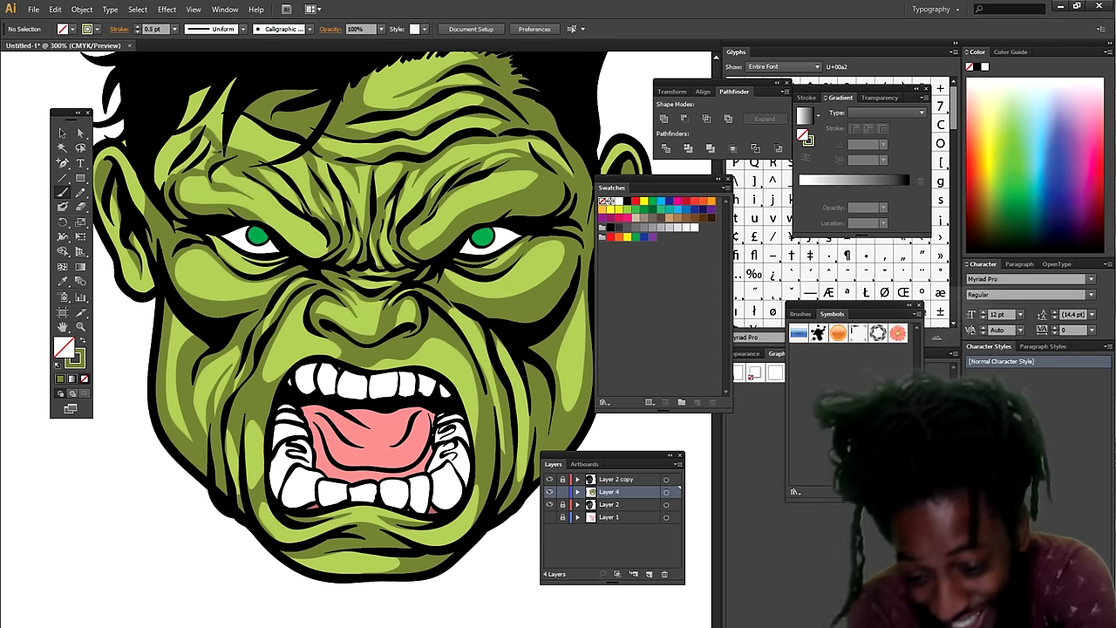
left_click_drag(218, 122, 261, 144)
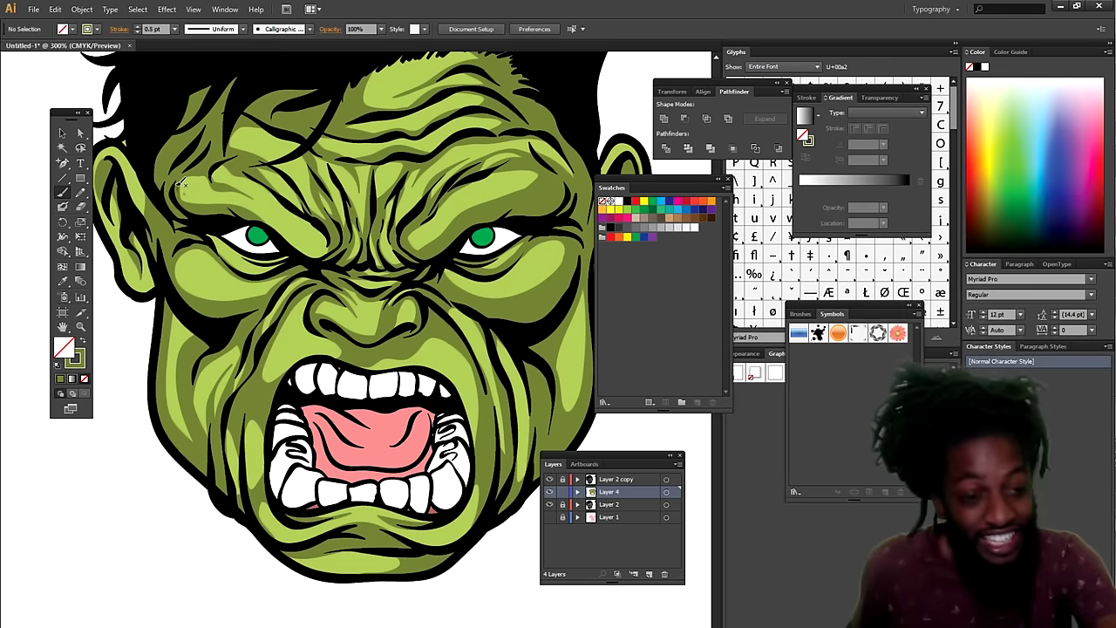
key("ctrl+minus")
key("ctrl+minus")
key("ctrl+minus")
key("ctrl+plus")
key("ctrl+plus")
key("ctrl+minus")
key("ctrl+plus")
key("ctrl+plus")
key("ctrl+plus")
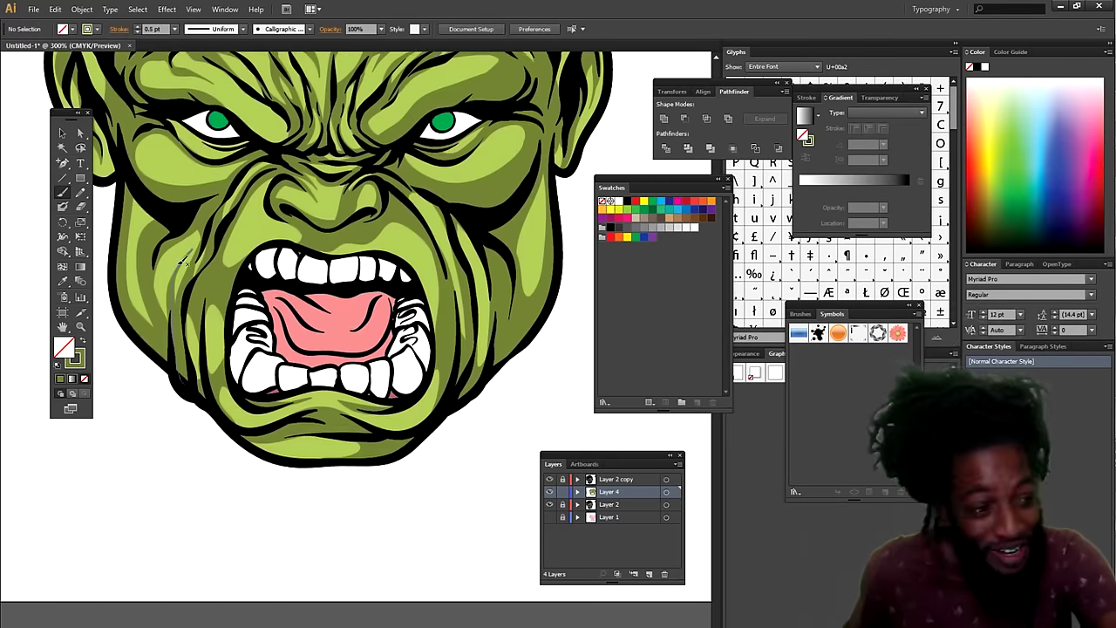
key("ctrl+minus")
key("ctrl+minus")
double_click(75, 358)
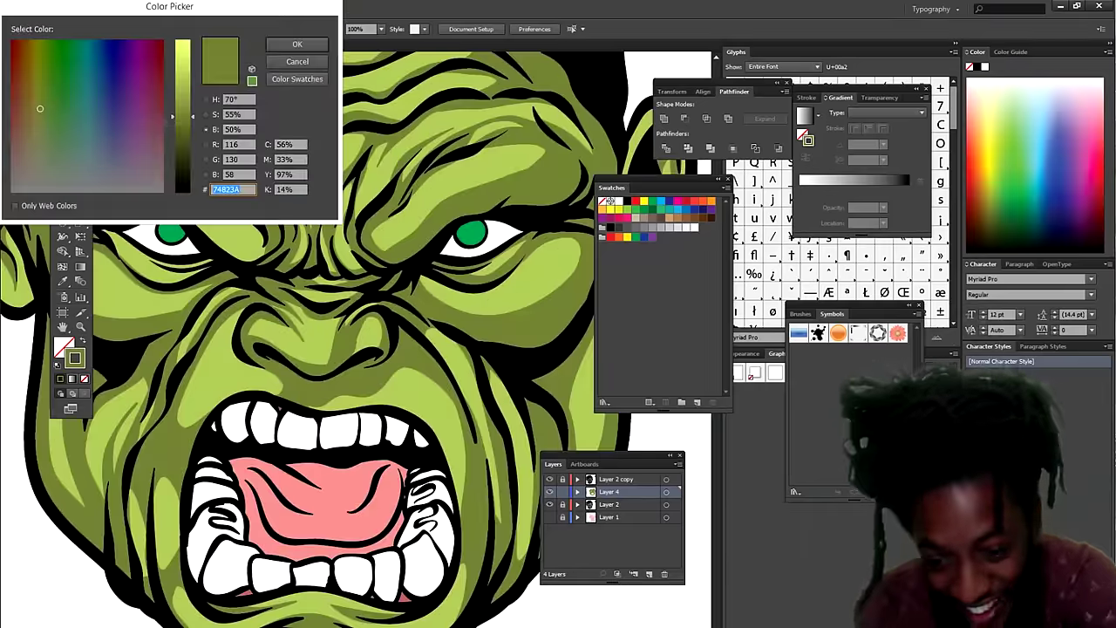
- Set the stroke colour to grey-blue 6E7787
left_click(298, 43)
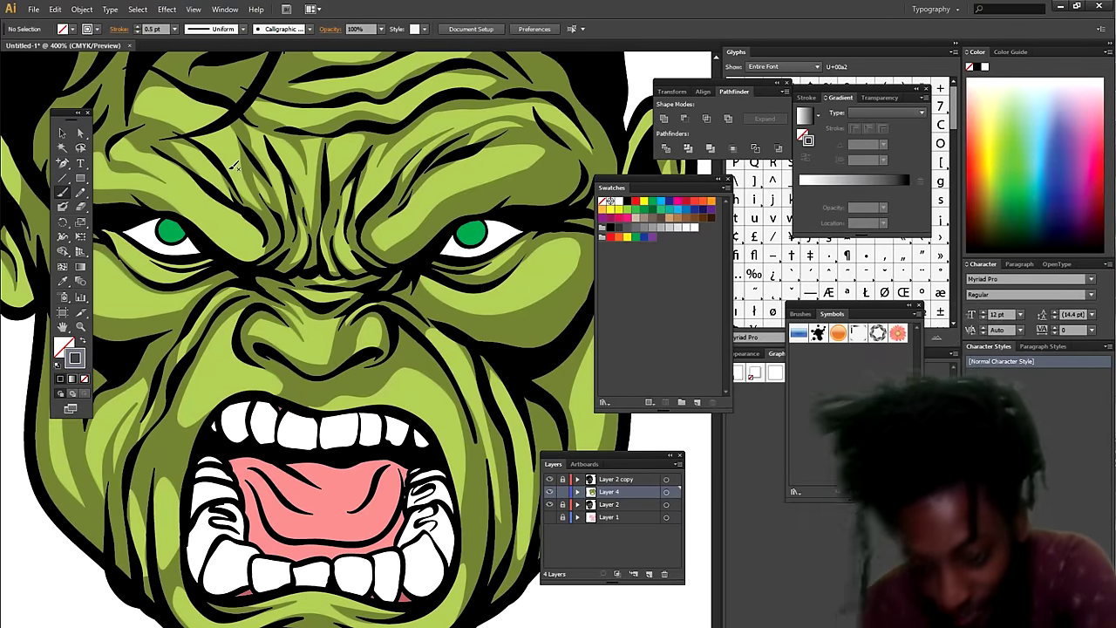
double_click(75, 358)
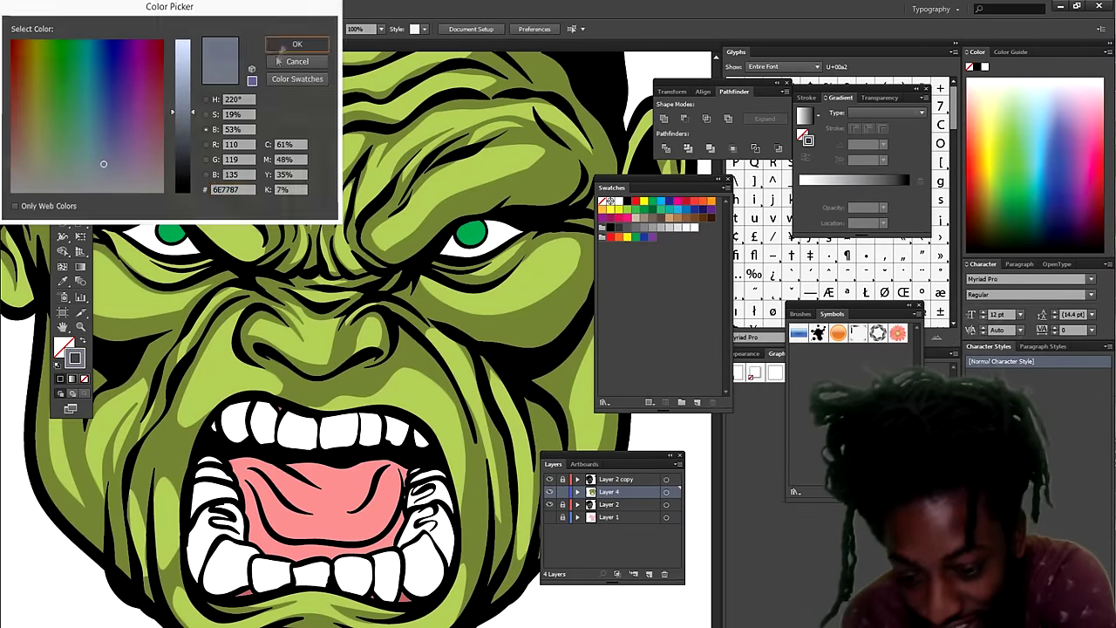
left_click(298, 44)
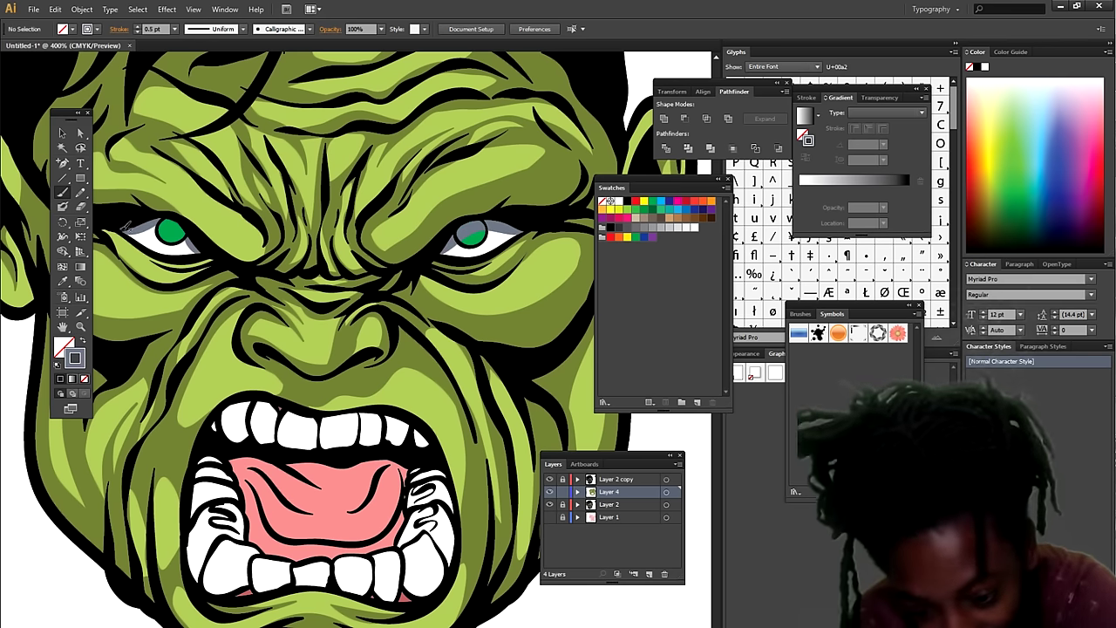
- Repaint the left iris bright green, then eyedrop the grey shading colour back for brushing
left_click(637, 210)
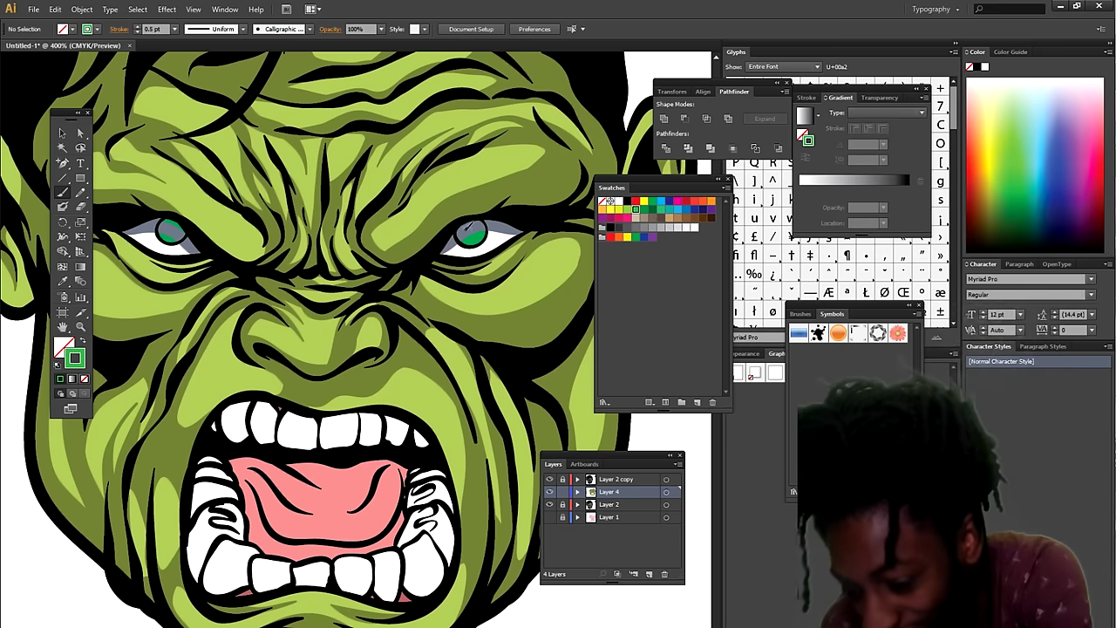
left_click_drag(163, 218, 178, 234)
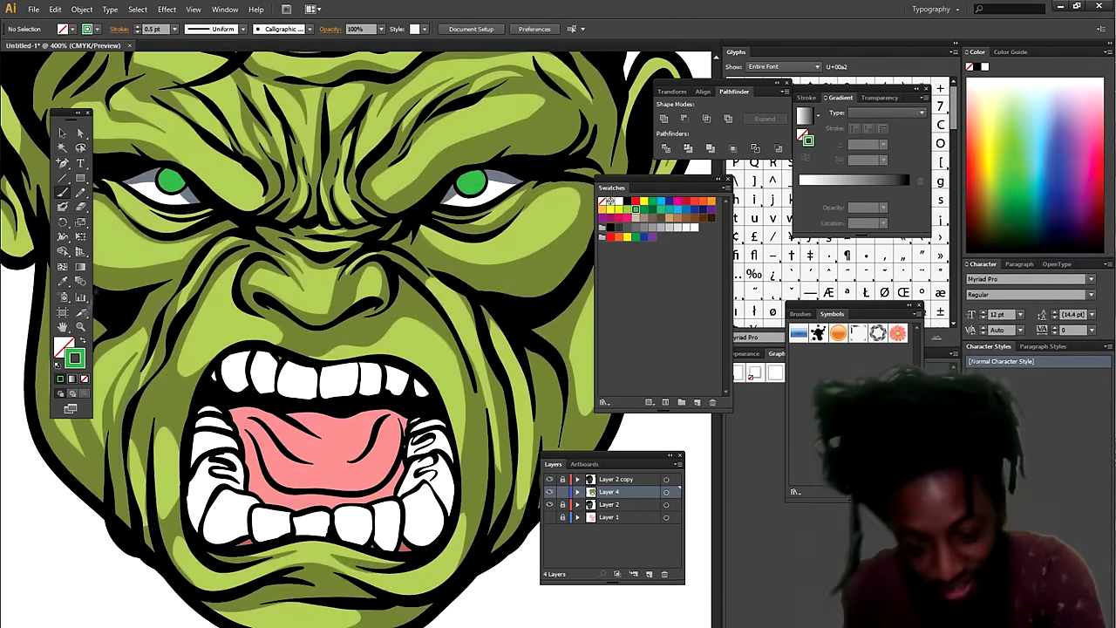
key("i")
left_click(280, 358)
key("b")
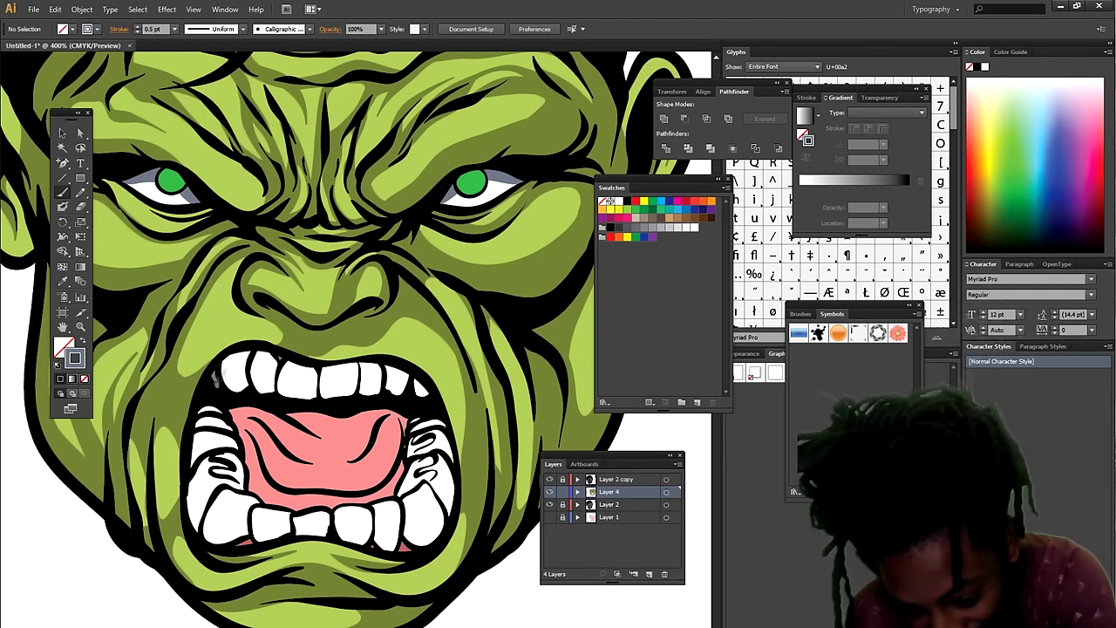
- Paint grey shading along the top gum line and beside the tongue on both sides
left_click_drag(297, 366, 428, 383)
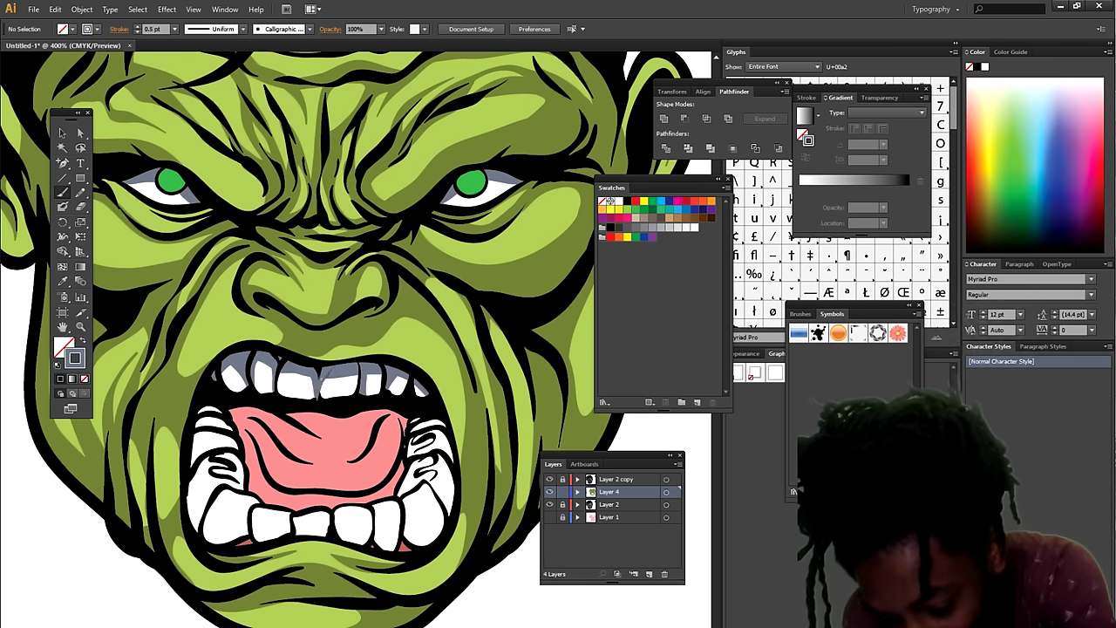
left_click_drag(438, 451, 405, 490)
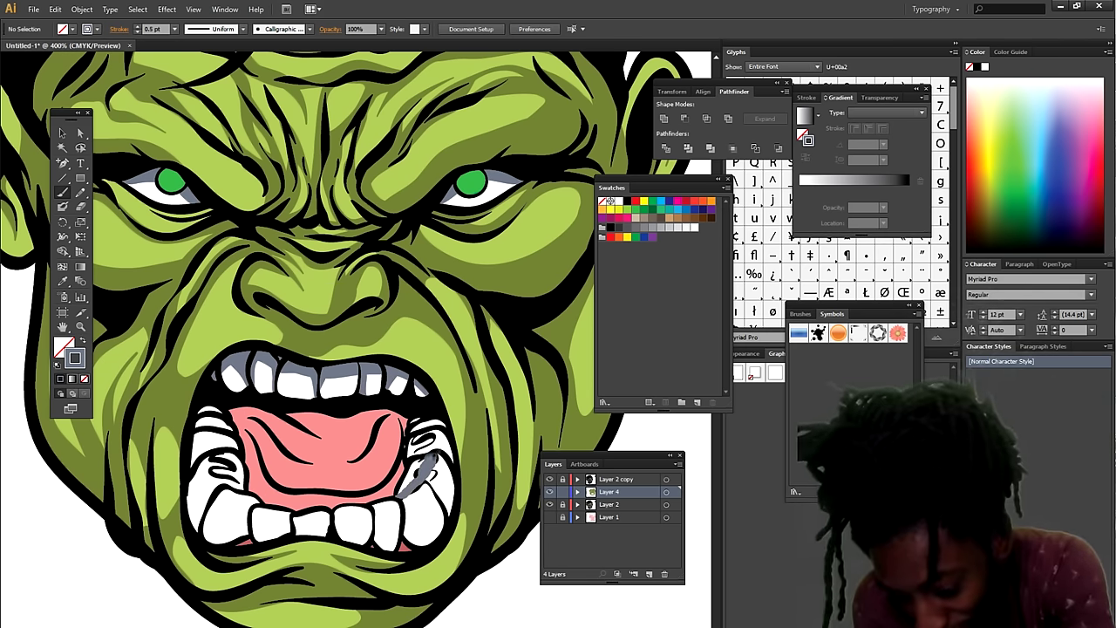
left_click_drag(434, 417, 412, 475)
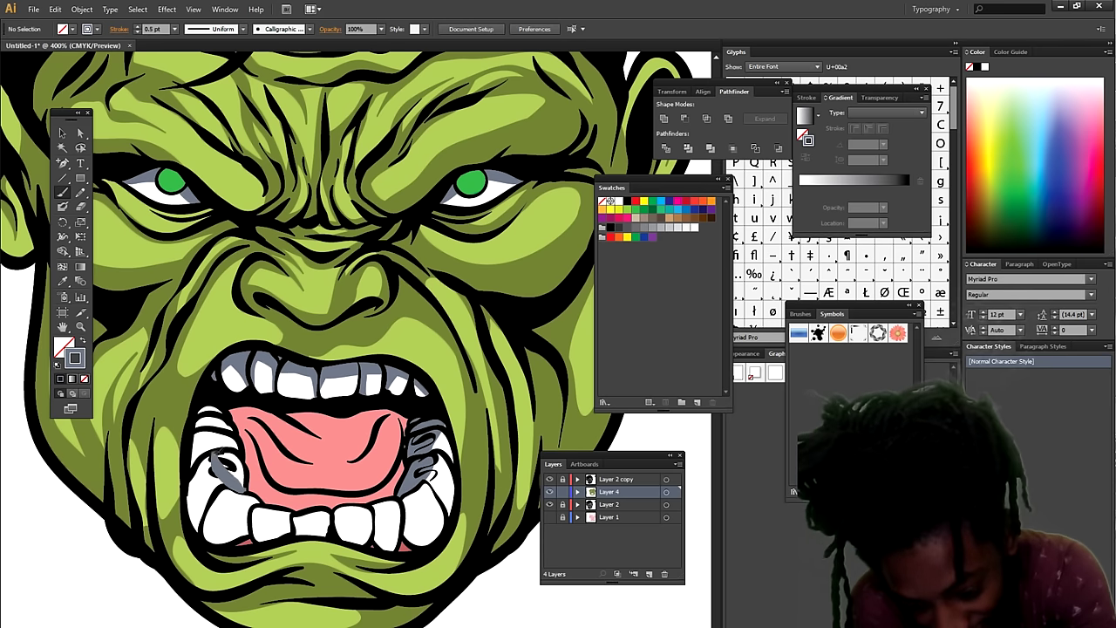
left_click_drag(228, 410, 208, 467)
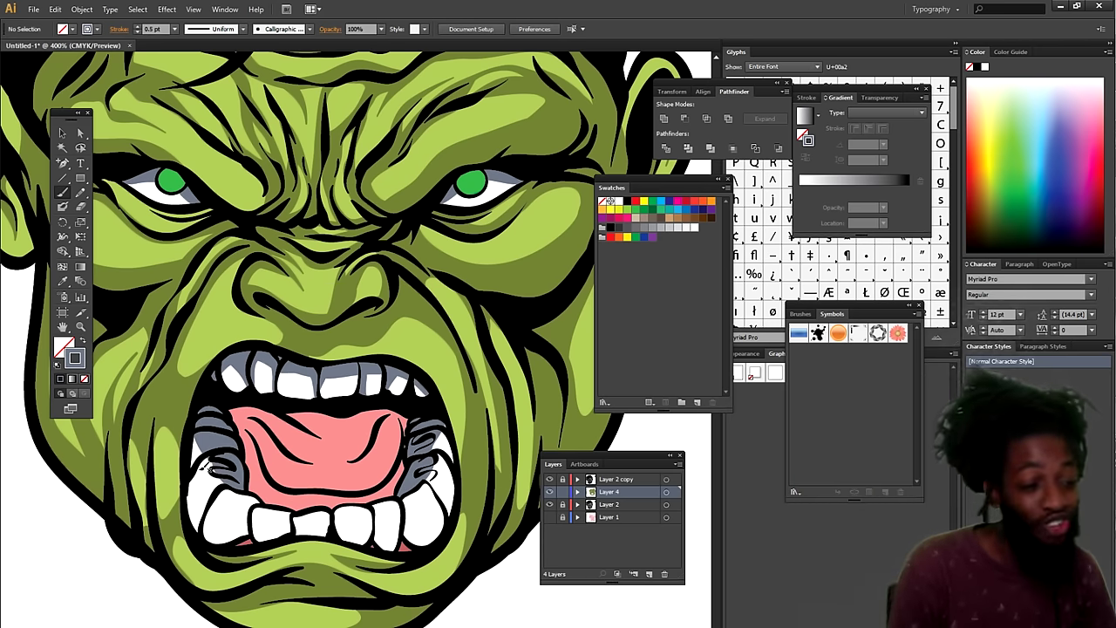
left_click_drag(198, 531, 216, 478)
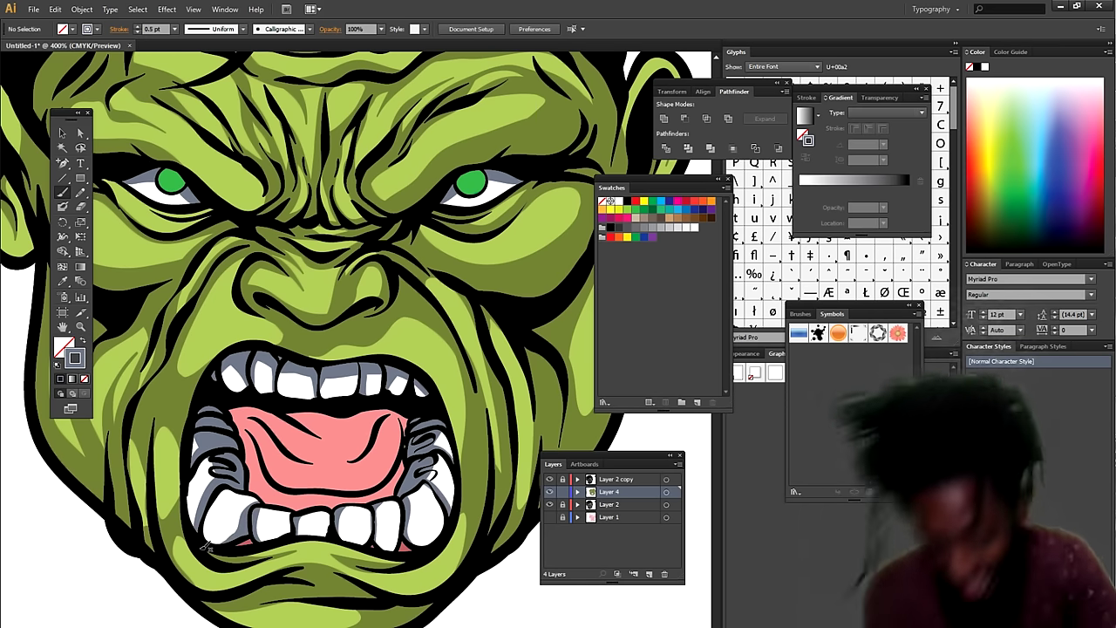
- Sample the pink tongue colour with the Eyedropper and bring up its colour picker
key("i")
left_click(331, 436)
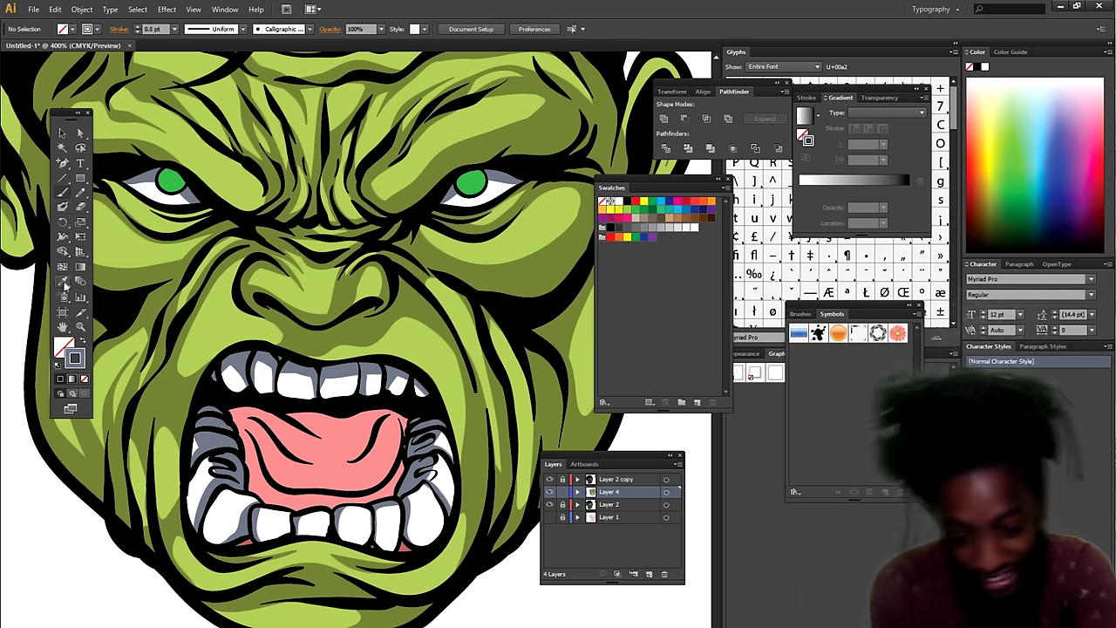
double_click(64, 346)
- Move the sampled pink to the stroke and darken it to dark red A56363
key("Escape")
key("shift+x")
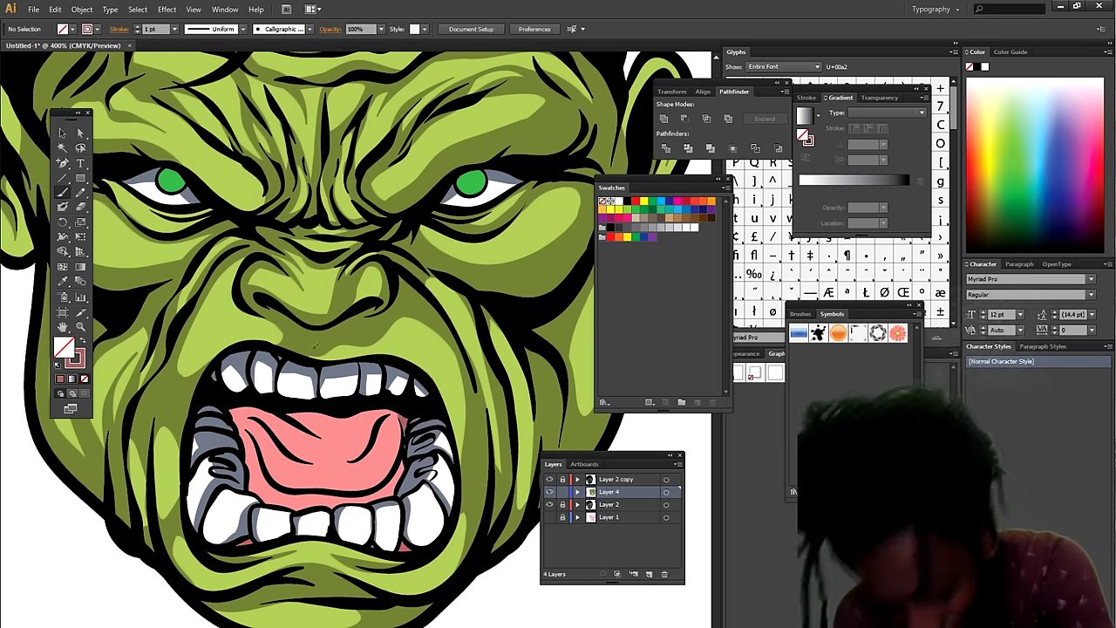
double_click(75, 358)
left_click_drag(184, 48, 184, 116)
key("Return")
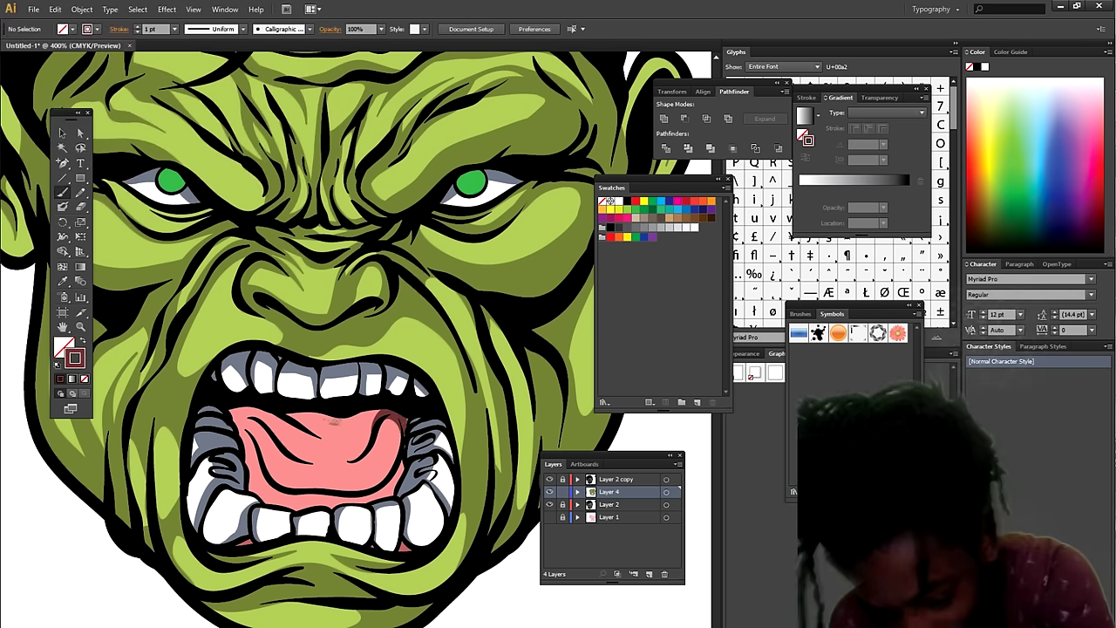
- Shade the top and middle of the tongue and the gums beside the lower right teeth
left_click_drag(373, 419, 288, 412)
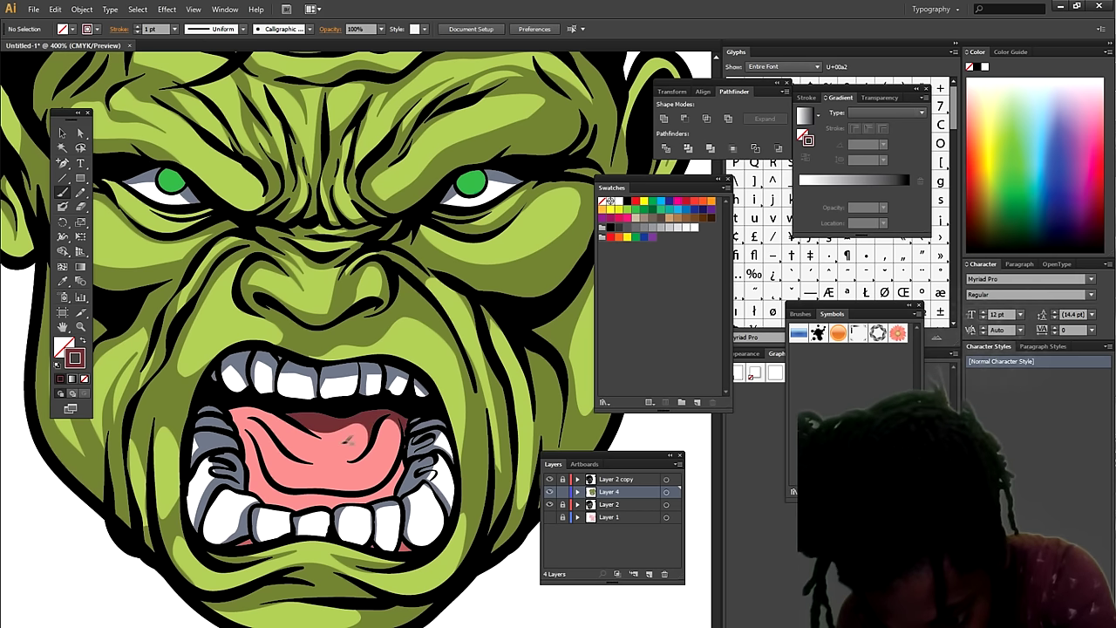
left_click_drag(365, 432, 301, 436)
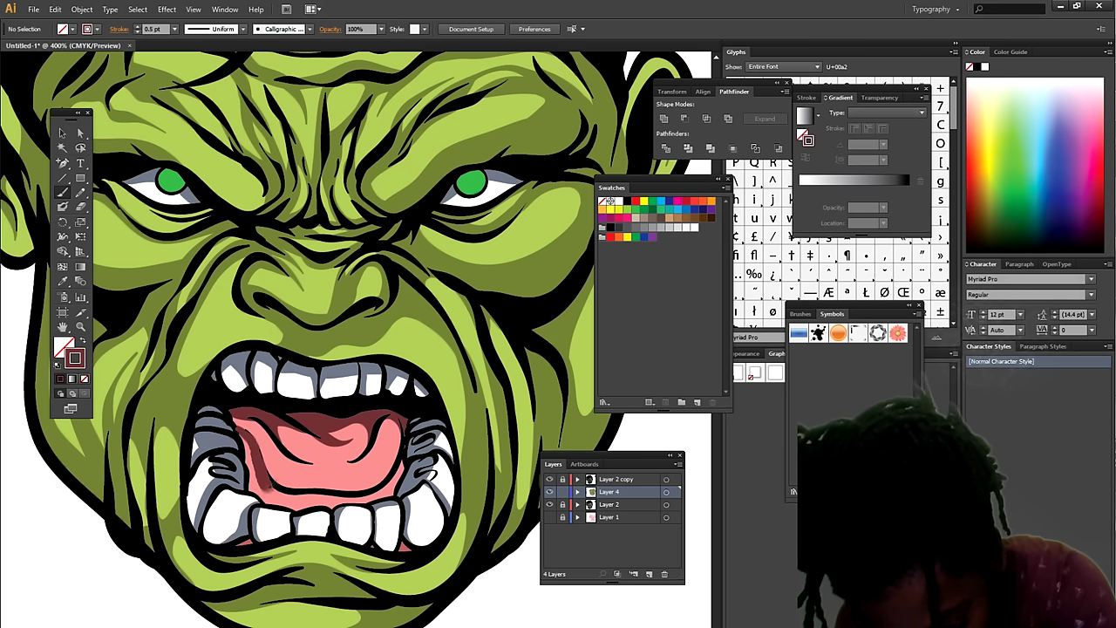
left_click_drag(408, 471, 397, 494)
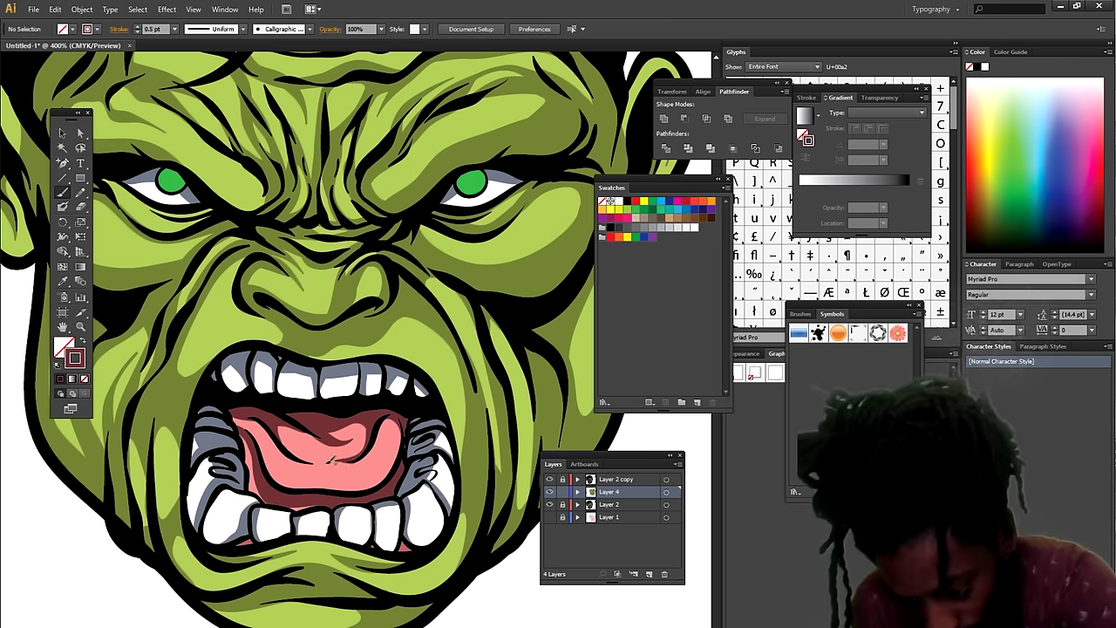
key("ctrl+minus")
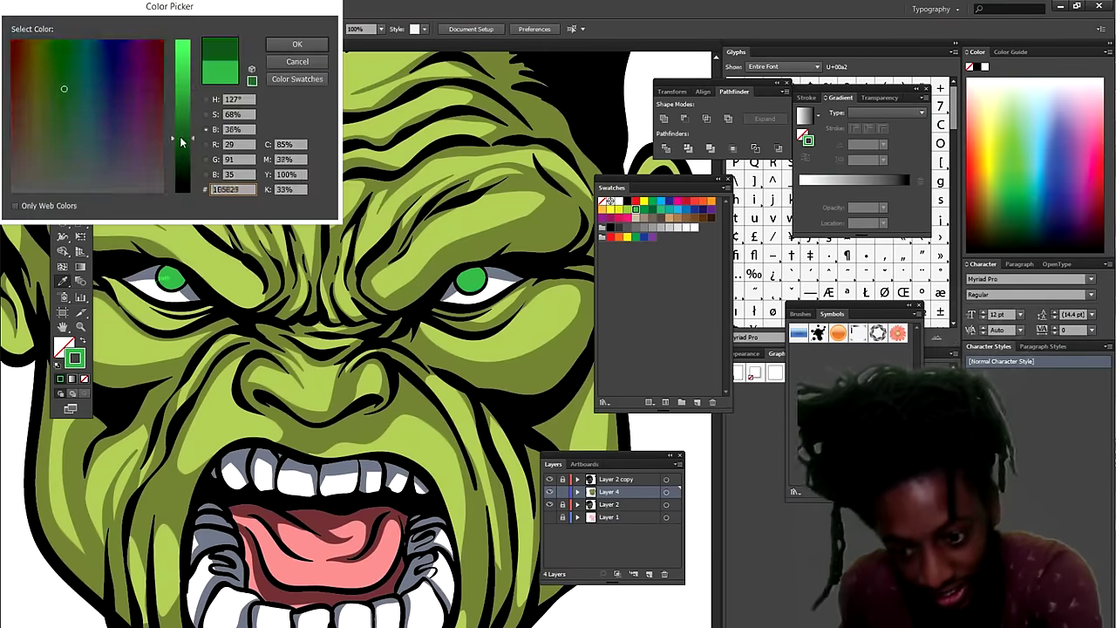
- Confirm the dark green stroke, fit the artboard in view, and add Layer 5 above Layer 4
key("Return")
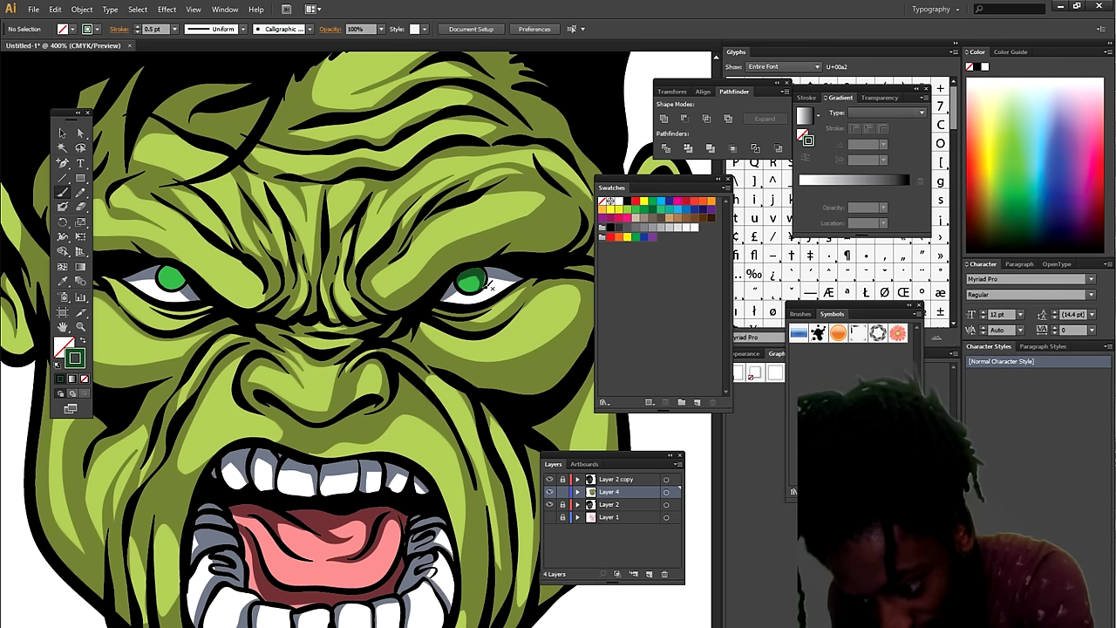
key("ctrl+0")
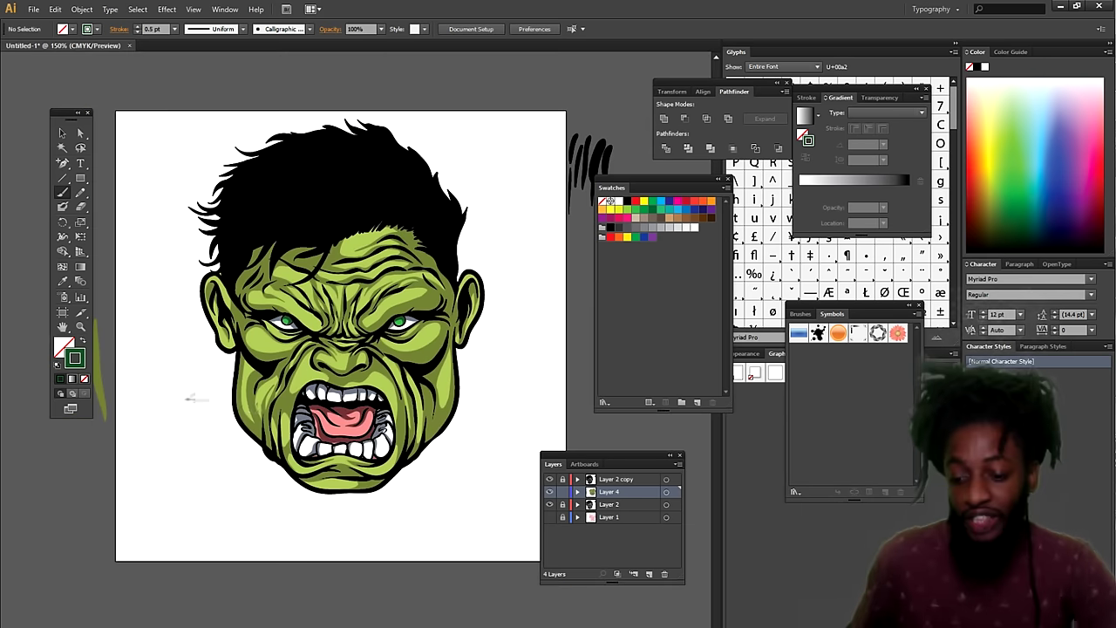
left_click(62, 132)
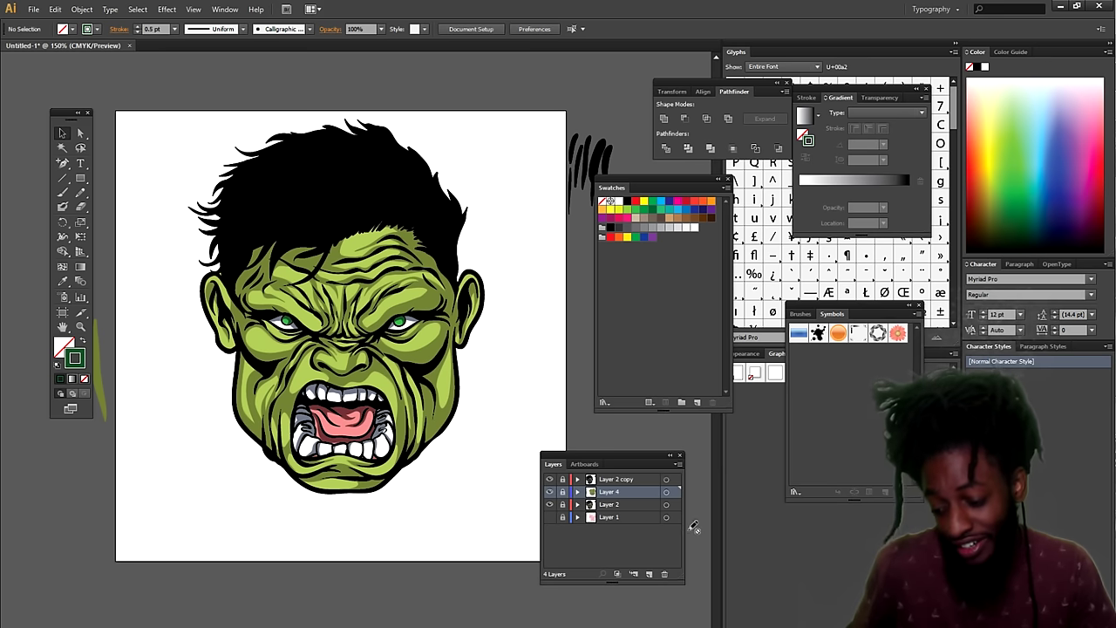
left_click(648, 574)
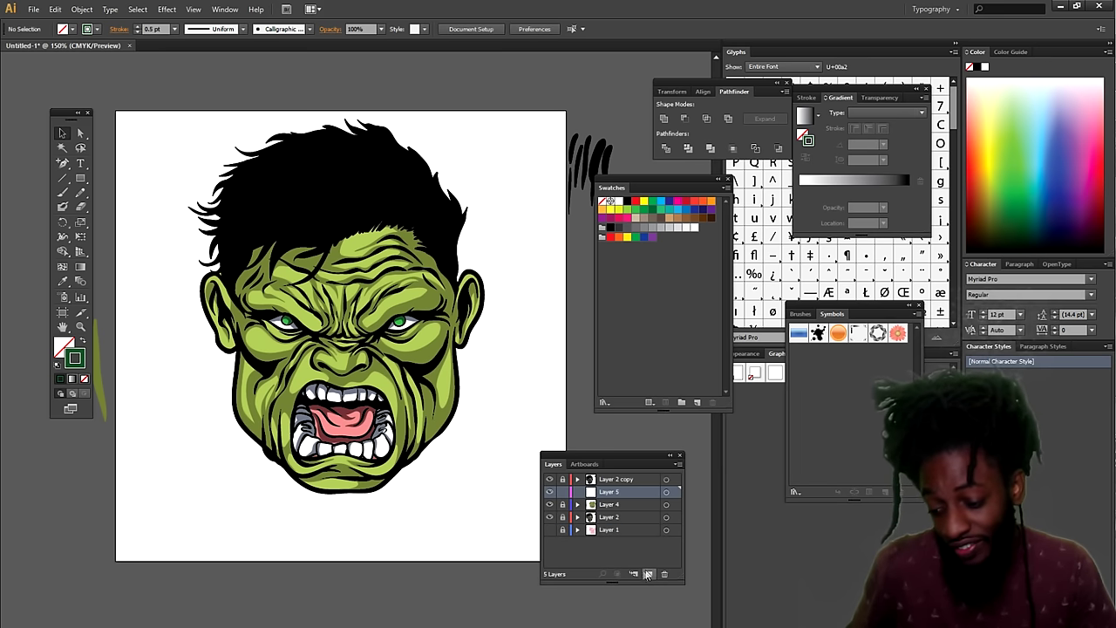
- Sample the skin green and brighten it to a pale yellow EFFF92 fill
scroll(433, 504, "up", 1)
scroll(428, 496, "up", 1)
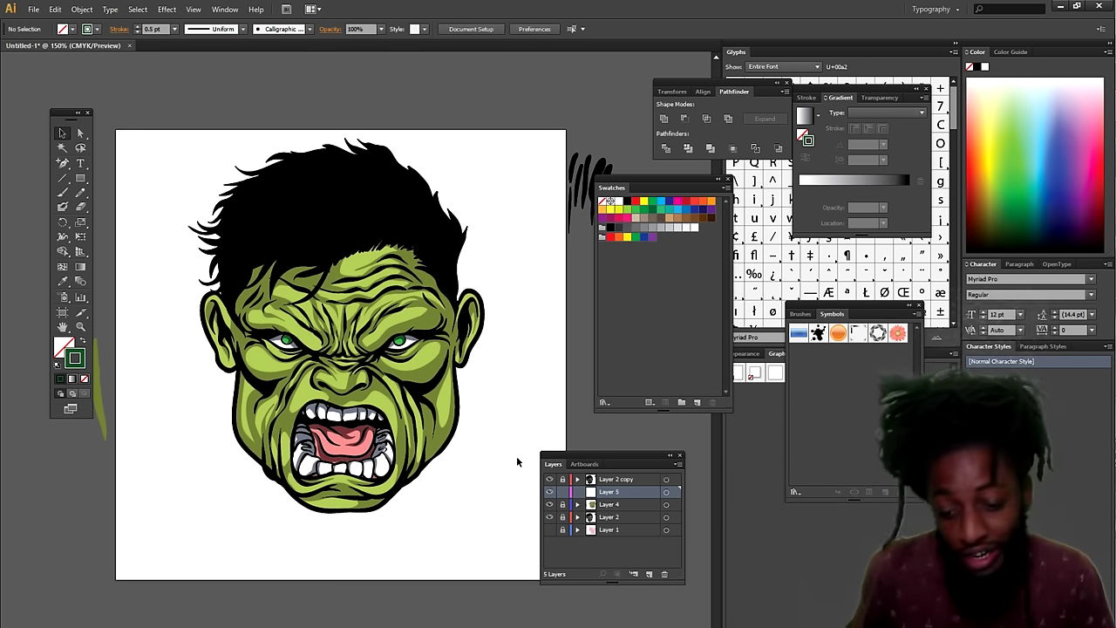
left_click(62, 282)
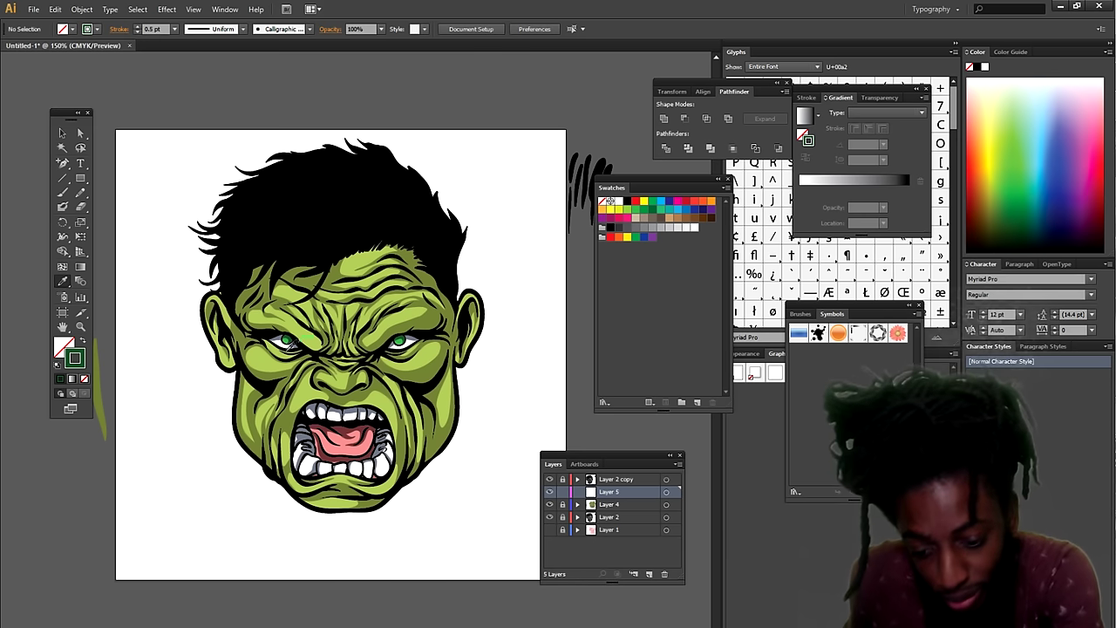
left_click(264, 355)
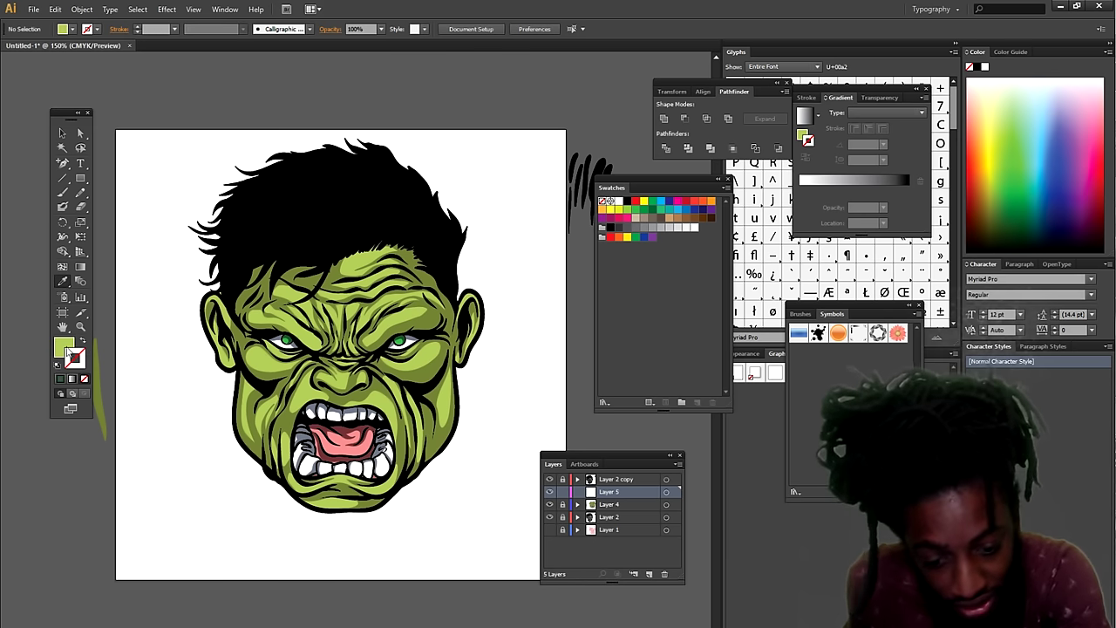
double_click(63, 347)
left_click_drag(182, 77, 182, 41)
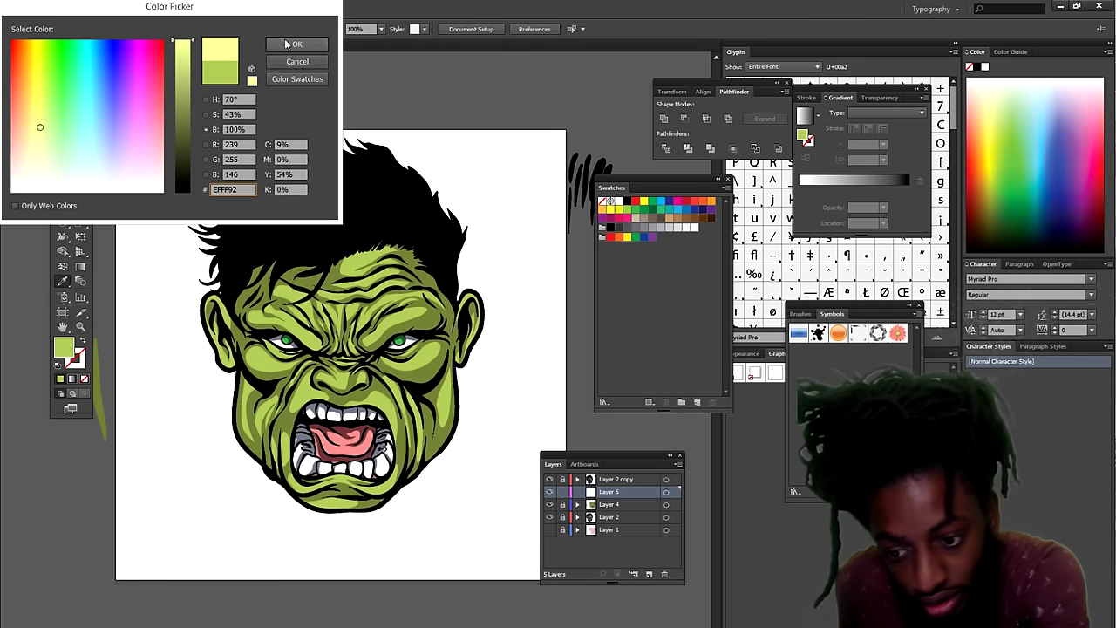
left_click(297, 43)
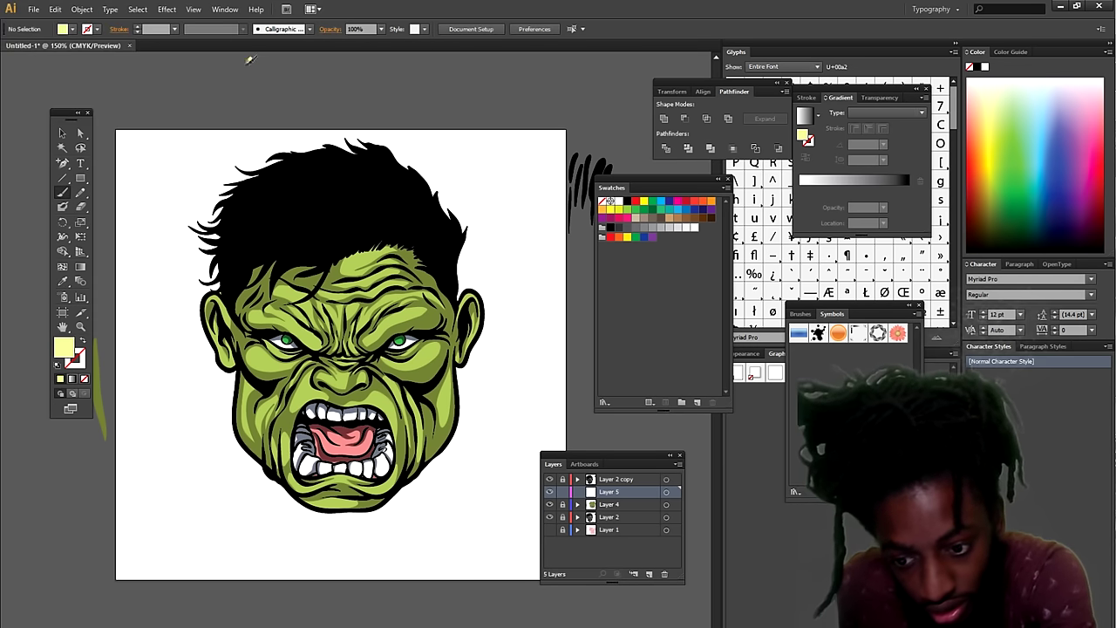
- Paint pale yellow highlights on the face with the Paintbrush at 0.5 pt
left_click_drag(164, 87, 251, 59)
key("p")
key("ctrl+minus")
key("ctrl+minus")
key("ctrl+plus")
key("ctrl+plus")
key("ctrl+plus")
key("ctrl+plus")
key("b")
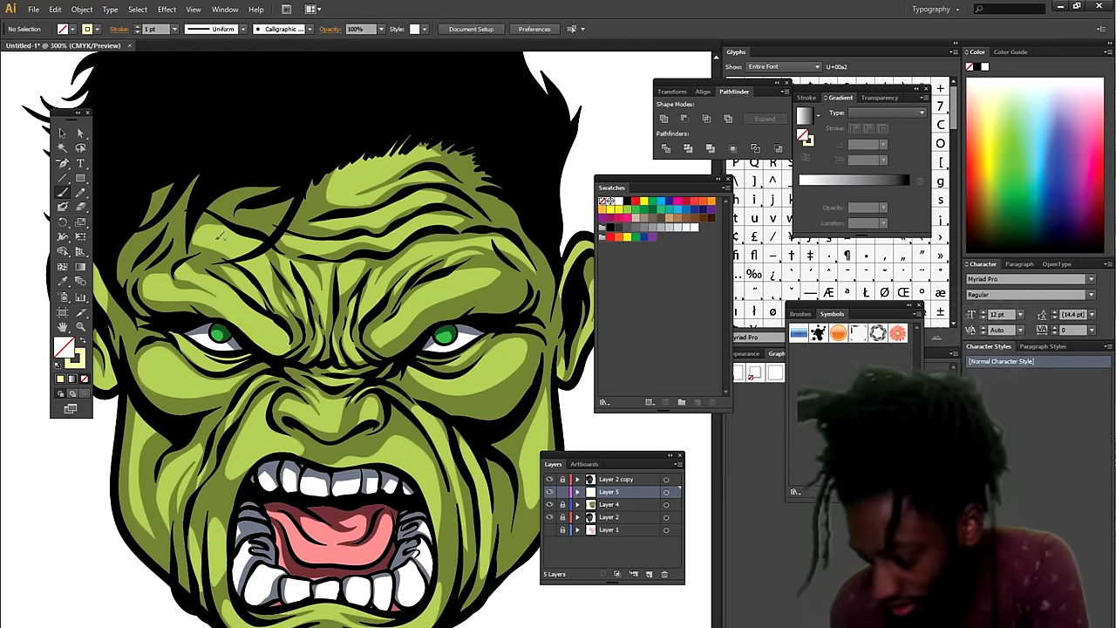
left_click_drag(435, 388, 490, 373)
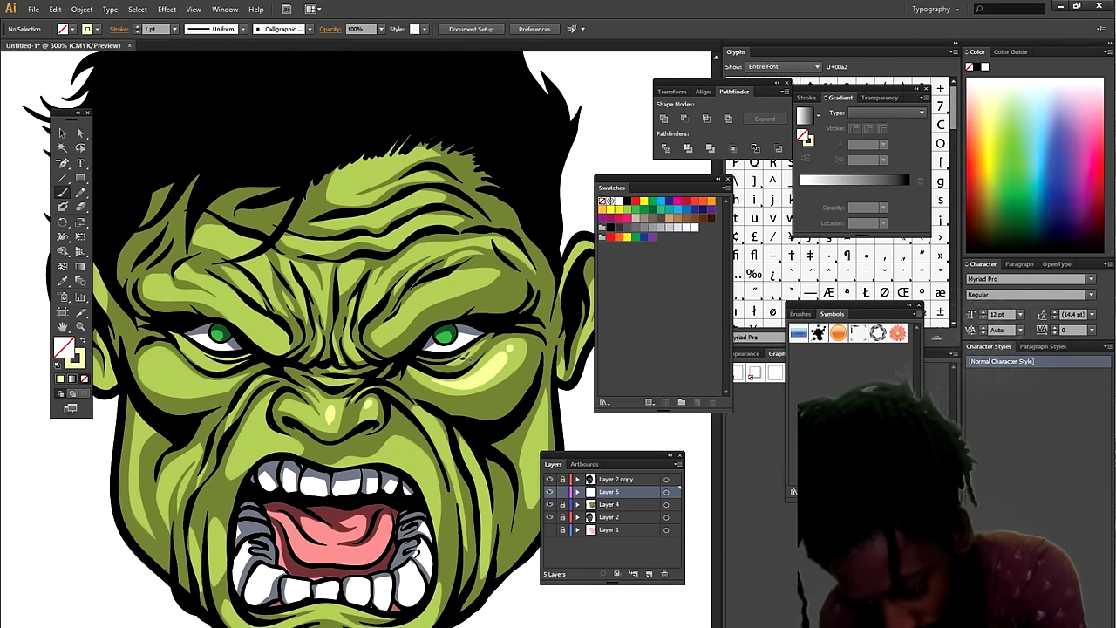
left_click(174, 29)
left_click(191, 58)
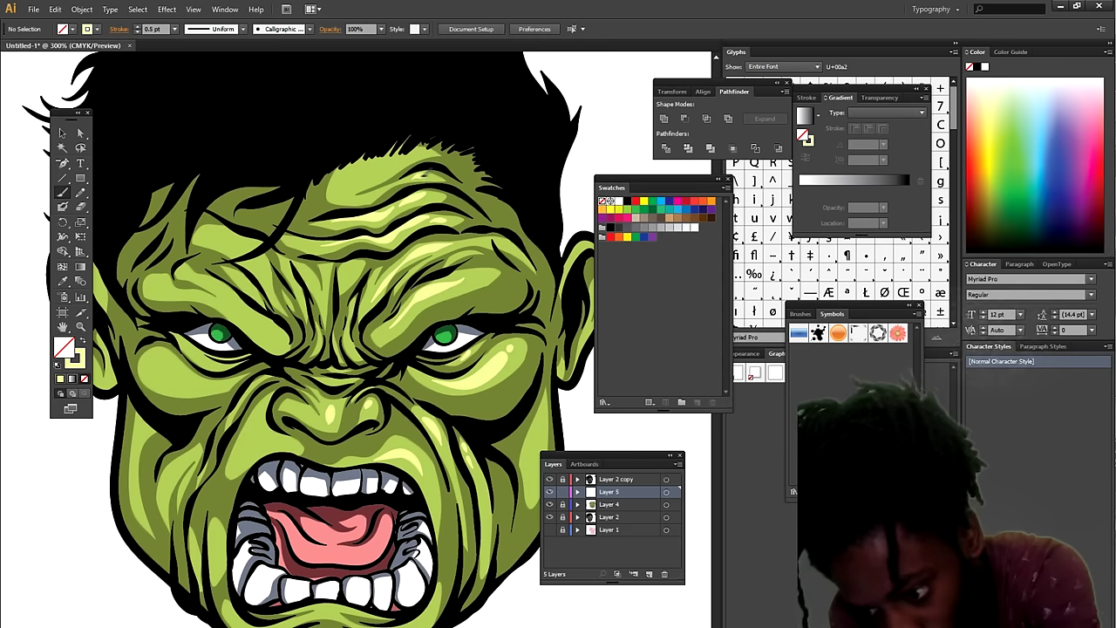
- Review the highlighted face up close, then add a new Layer 6 on top
key("ctrl+0")
key("ctrl+plus")
key("ctrl+plus")
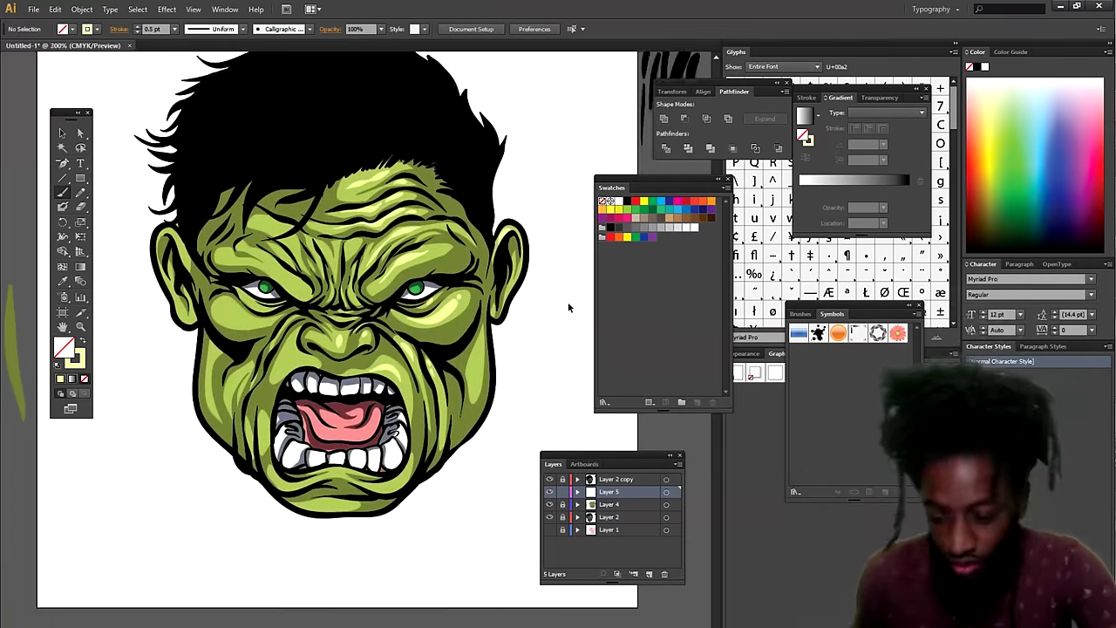
key("ctrl+plus")
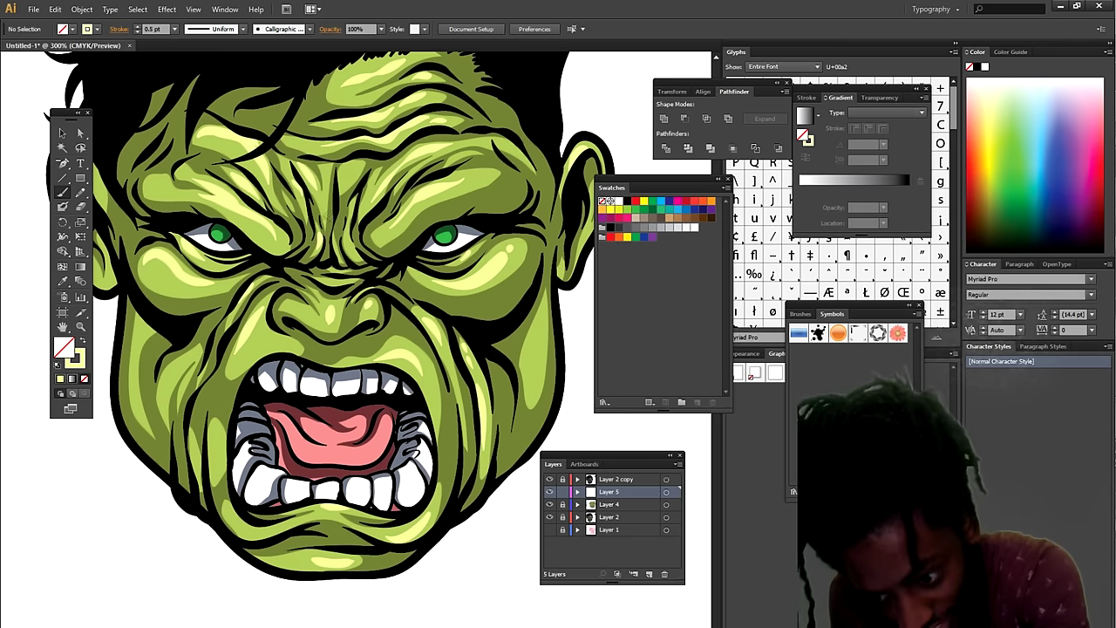
scroll(334, 184, "up", 1)
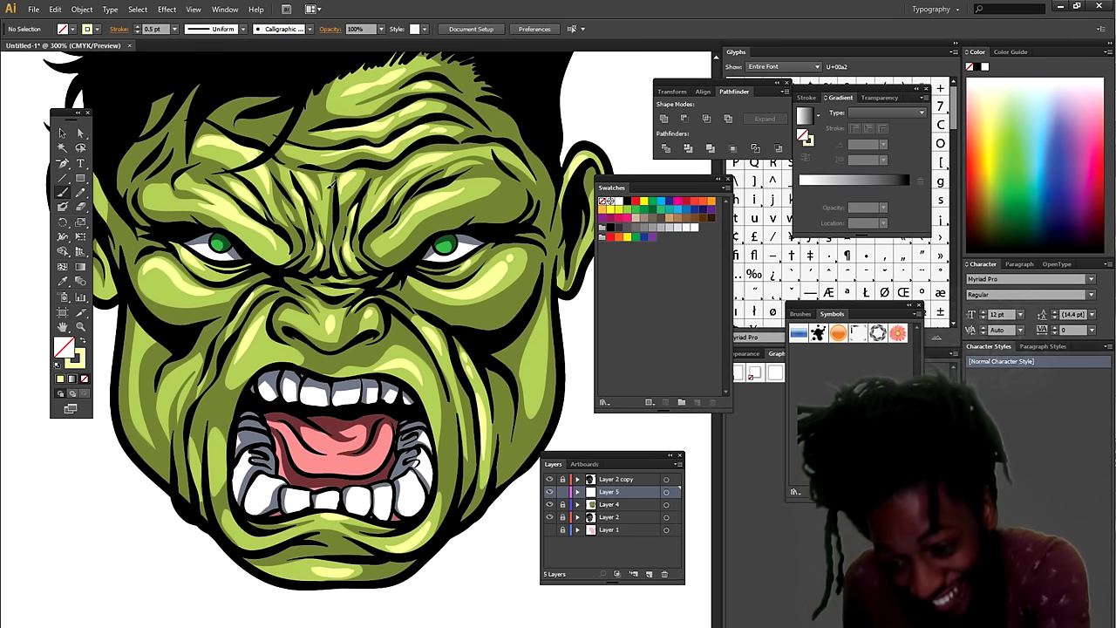
scroll(314, 262, "down", 1)
scroll(292, 338, "up", 2)
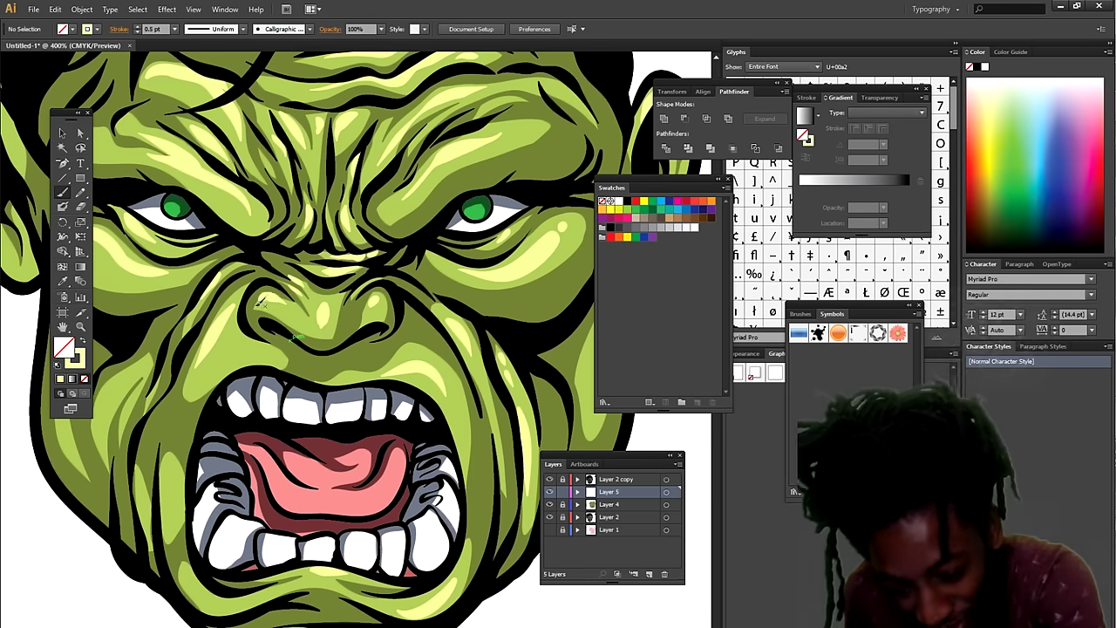
scroll(292, 337, "down", 2)
scroll(125, 460, "down", 1)
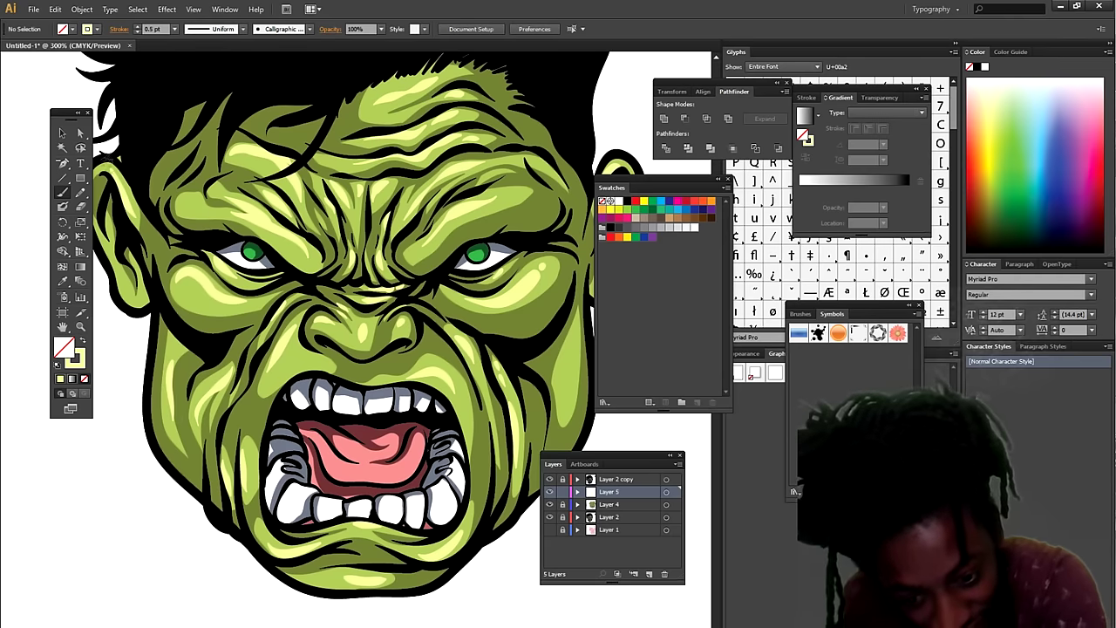
double_click(62, 326)
scroll(251, 296, "up", 2)
key("ctrl+minus")
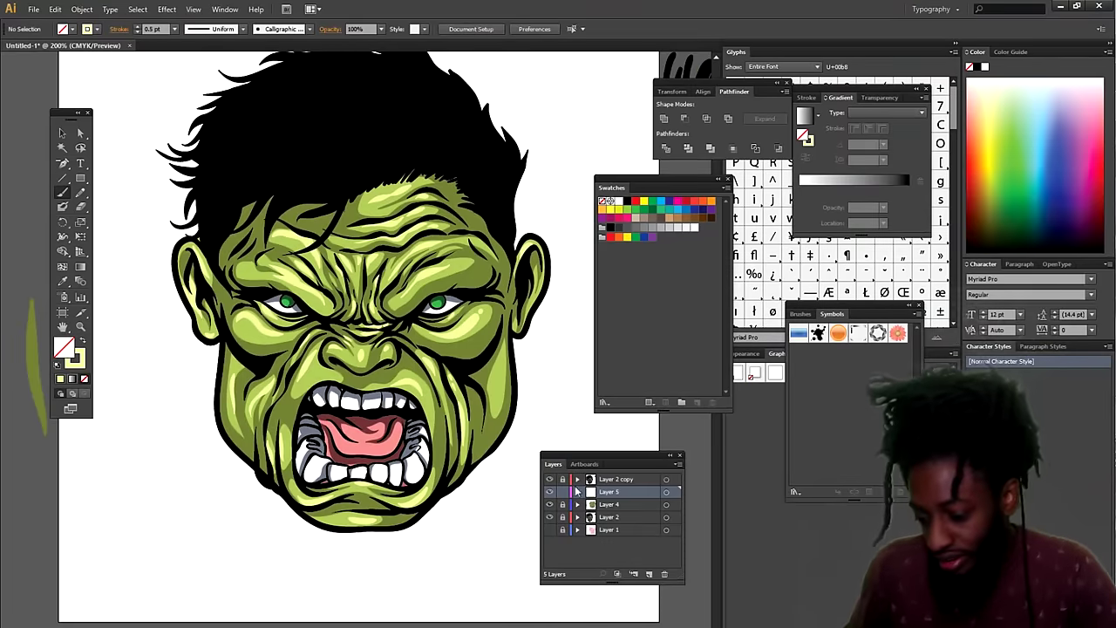
left_click(649, 574)
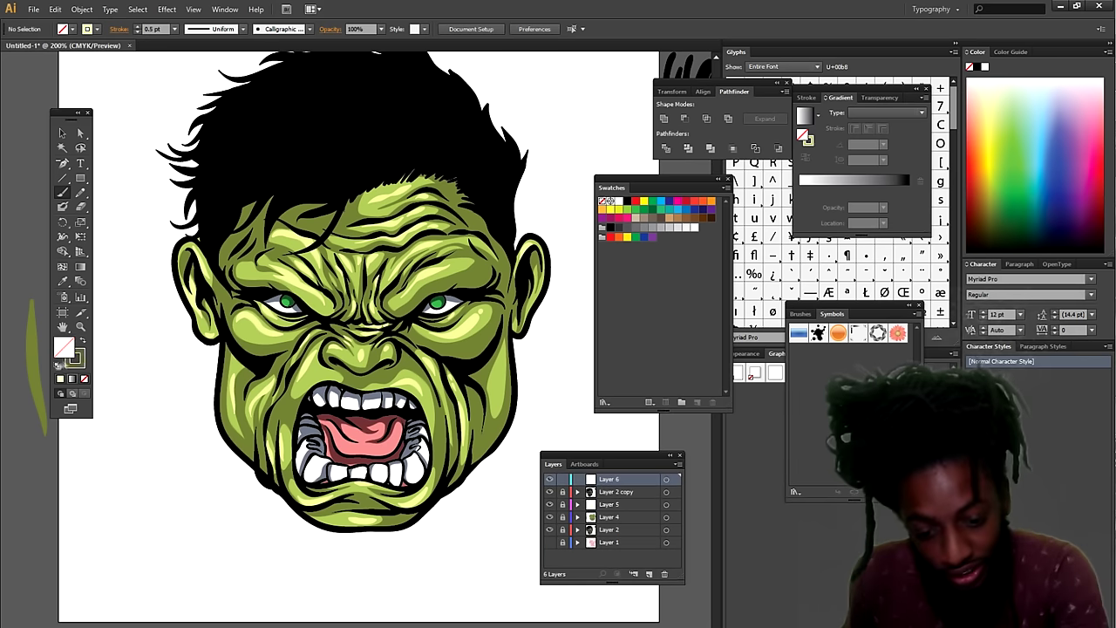
- Reset to default colours and draw a small white gloss mark beside the left eye
key("d")
key("shift+x")
key("ctrl+plus")
key("ctrl+plus")
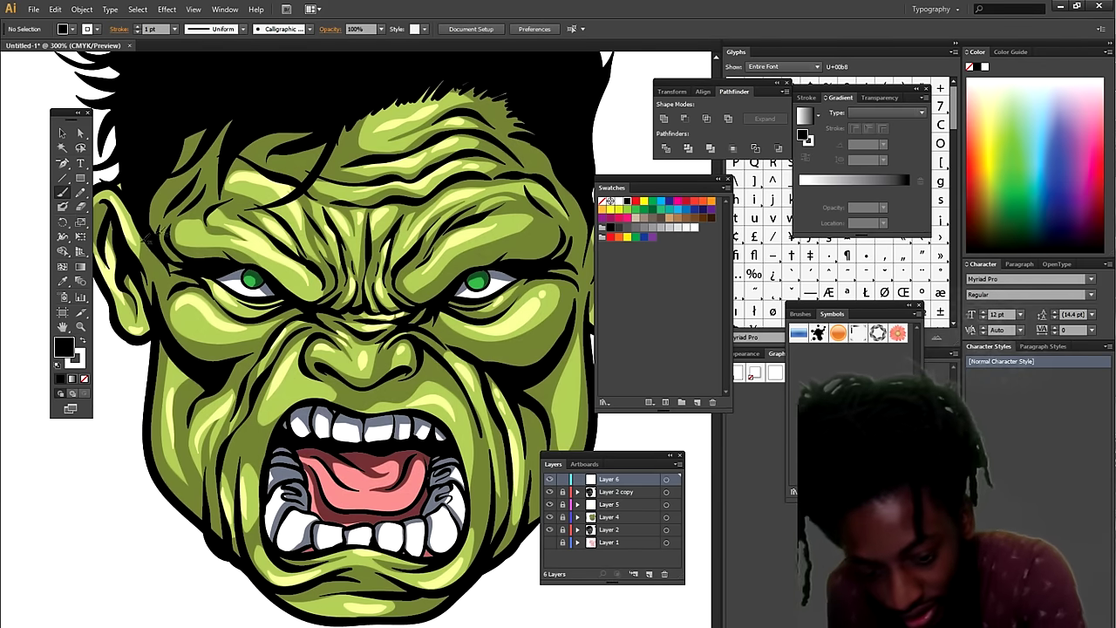
left_click(80, 344)
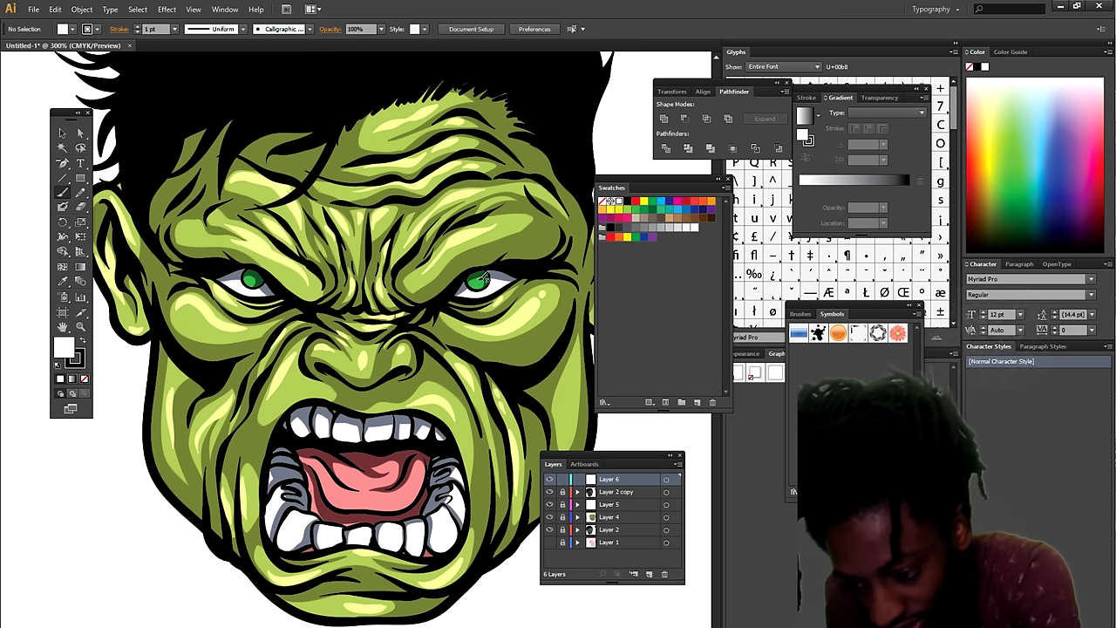
left_click_drag(247, 280, 256, 278)
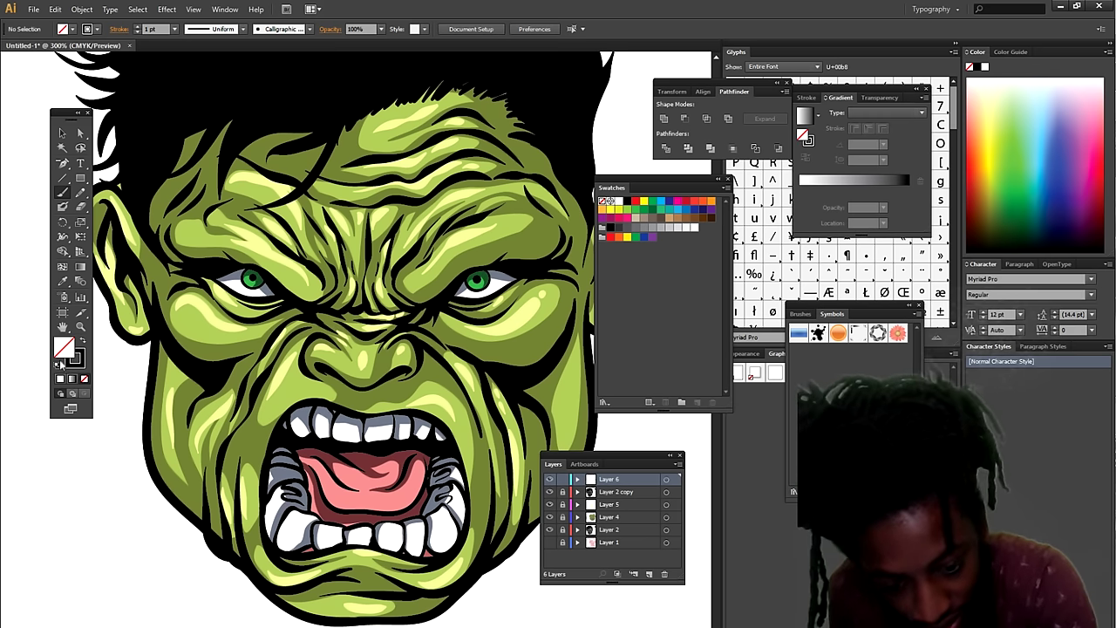
- Swap fill and stroke back and set the stroke weight to 0.25 pt
left_click(83, 342)
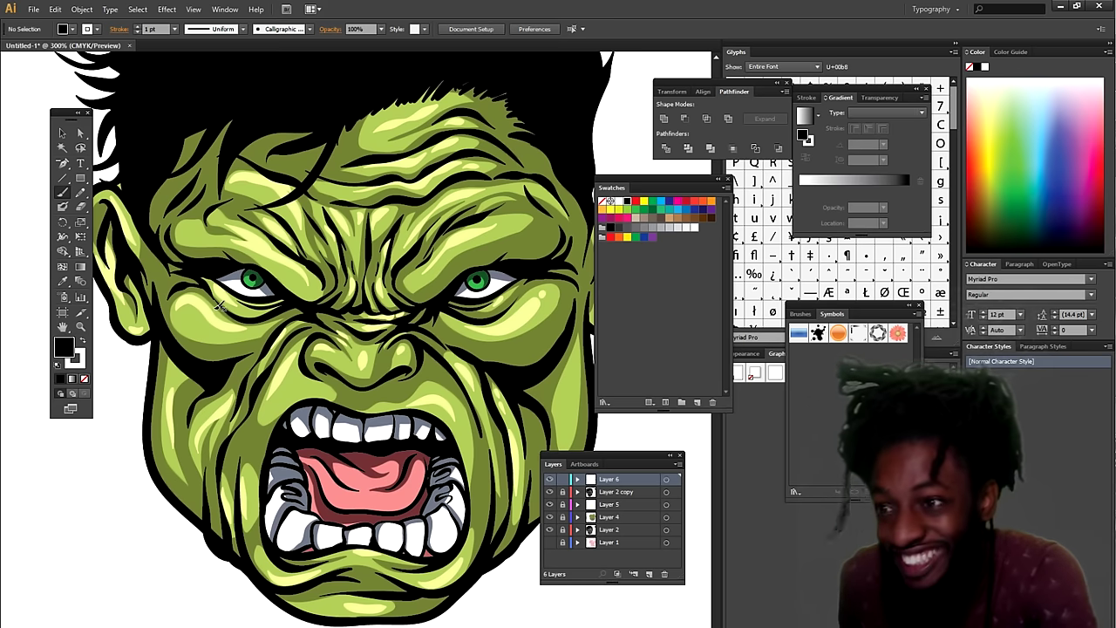
left_click(173, 29)
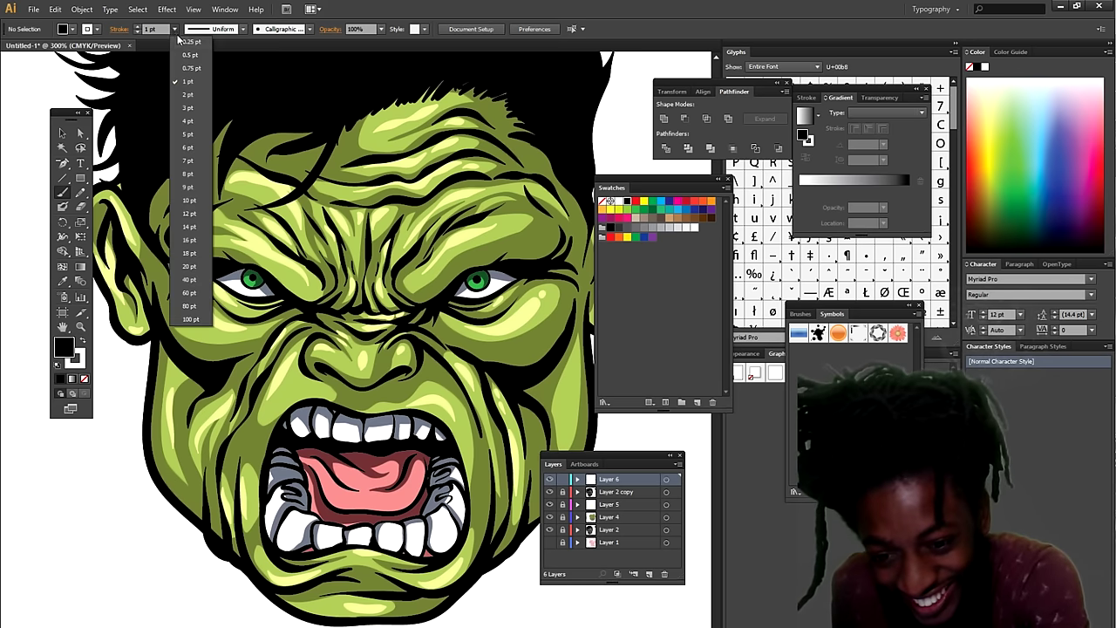
key("slash")
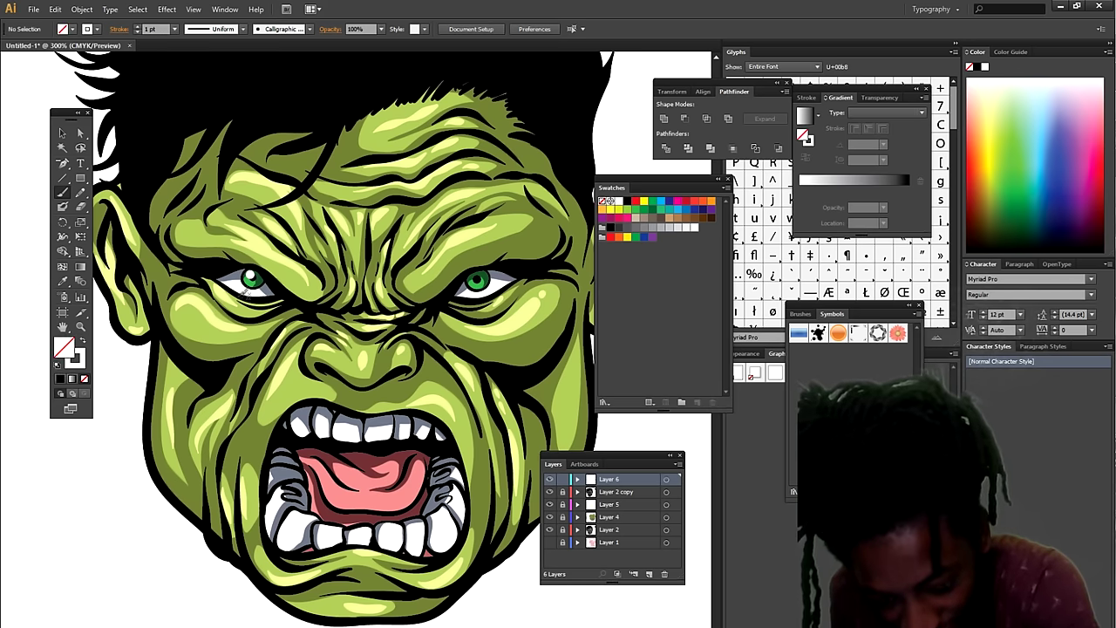
key("ctrl+z")
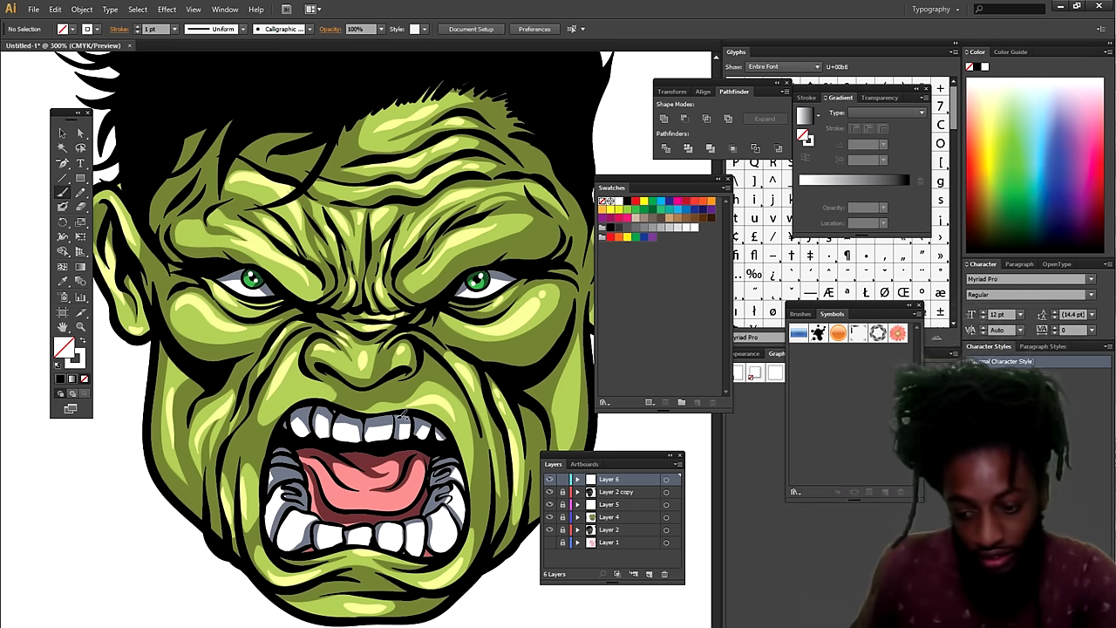
key("ctrl+minus")
key("ctrl+minus")
key("ctrl+minus")
key("ctrl+plus")
key("ctrl+plus")
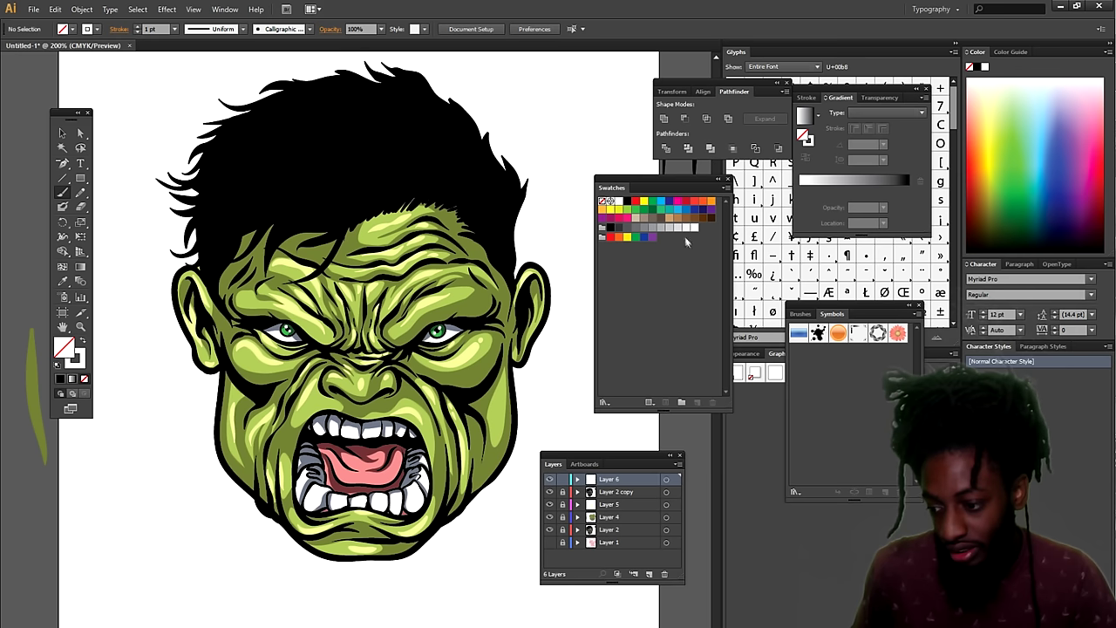
- Apply a linear gradient, add a centred middle stop, make the ends black, and adjust midpoints
left_click(825, 185)
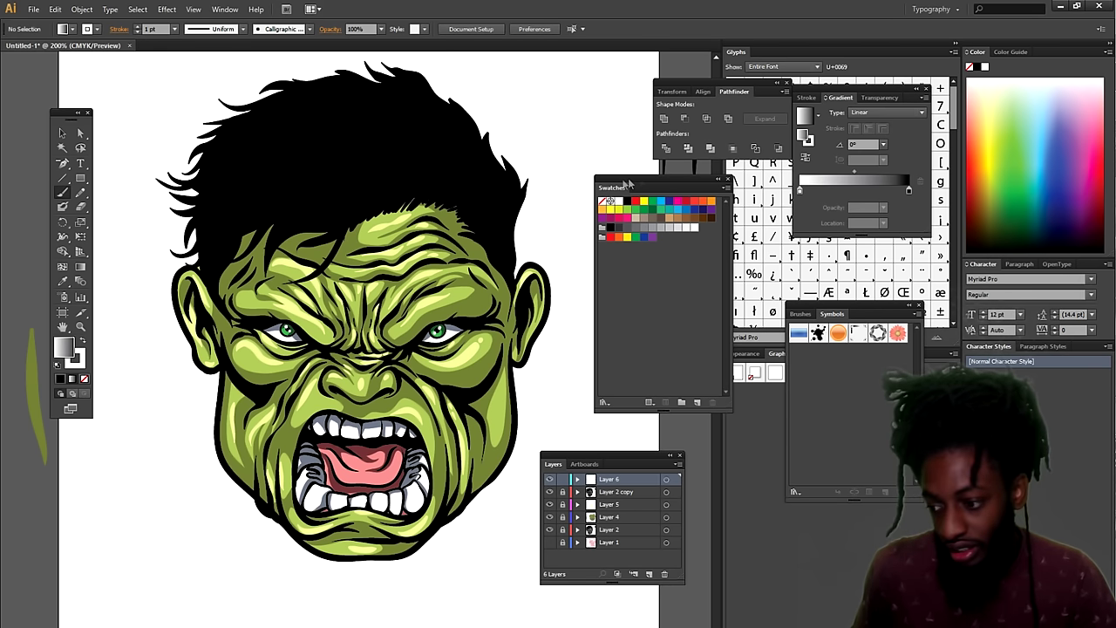
left_click(813, 191)
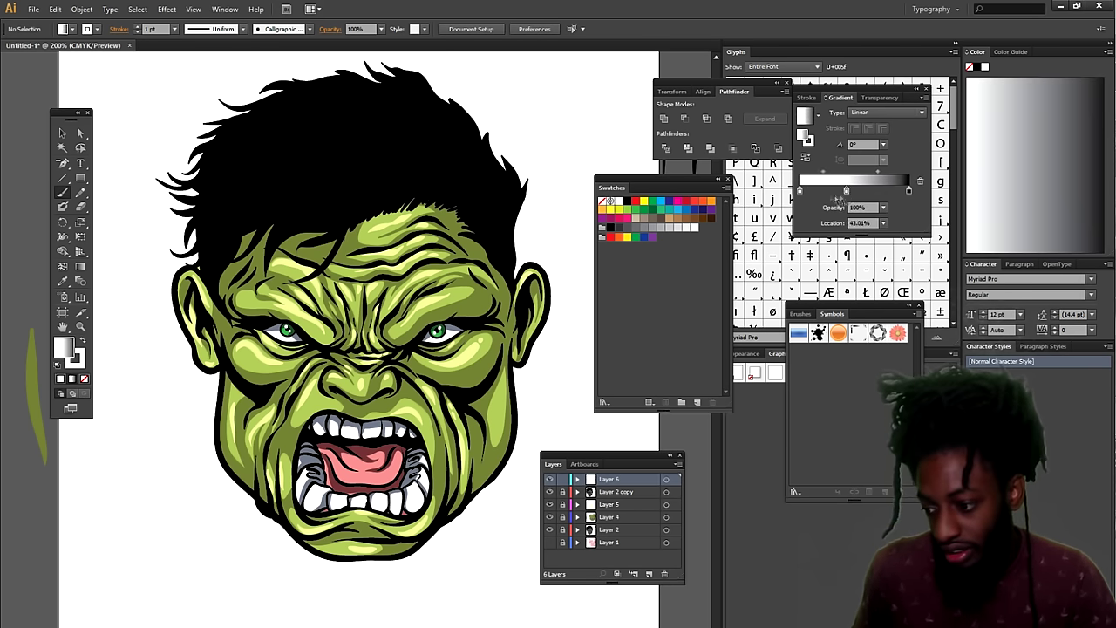
double_click(801, 194)
mouse_move(397, 591)
left_mouse_down()
mouse_move(453, 577)
mouse_move(583, 575)
left_mouse_up()
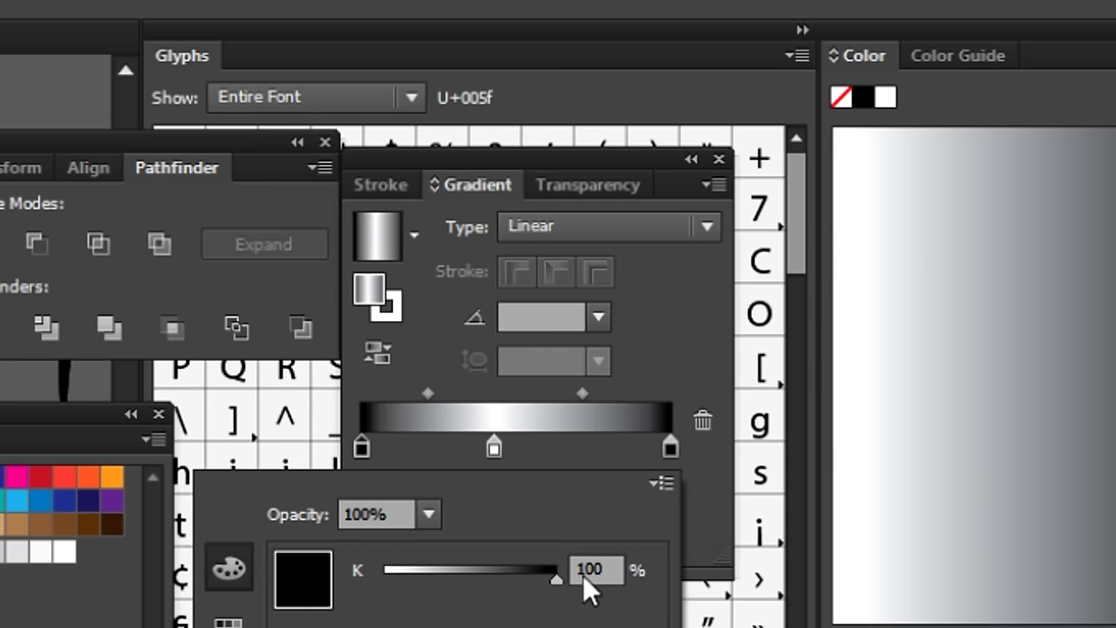
left_click(493, 448)
left_click_drag(496, 450, 513, 456)
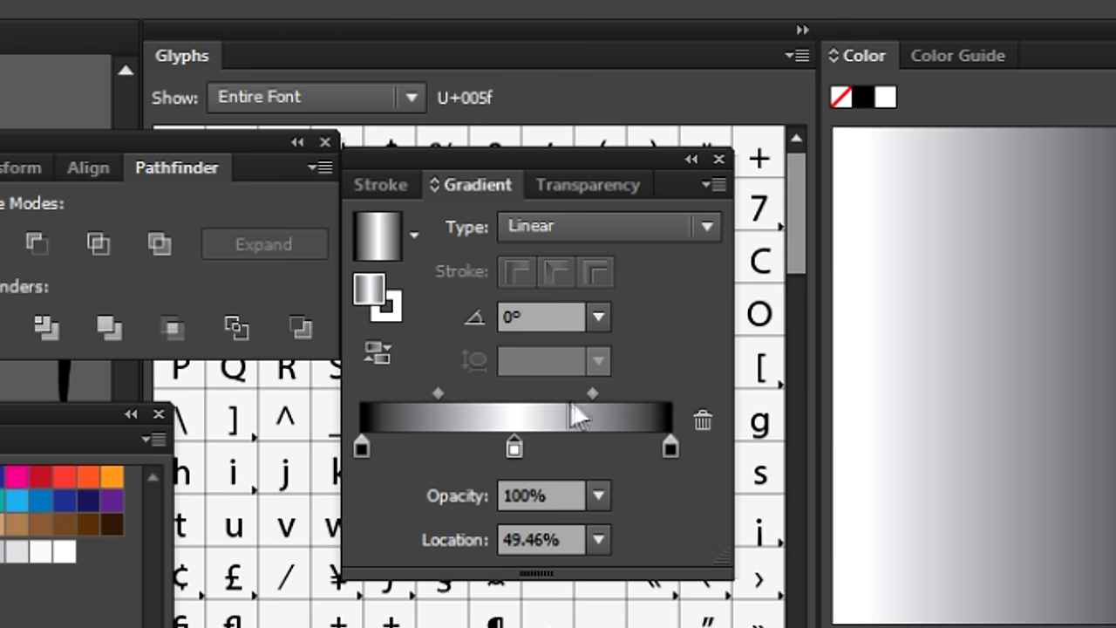
left_click_drag(595, 394, 558, 393)
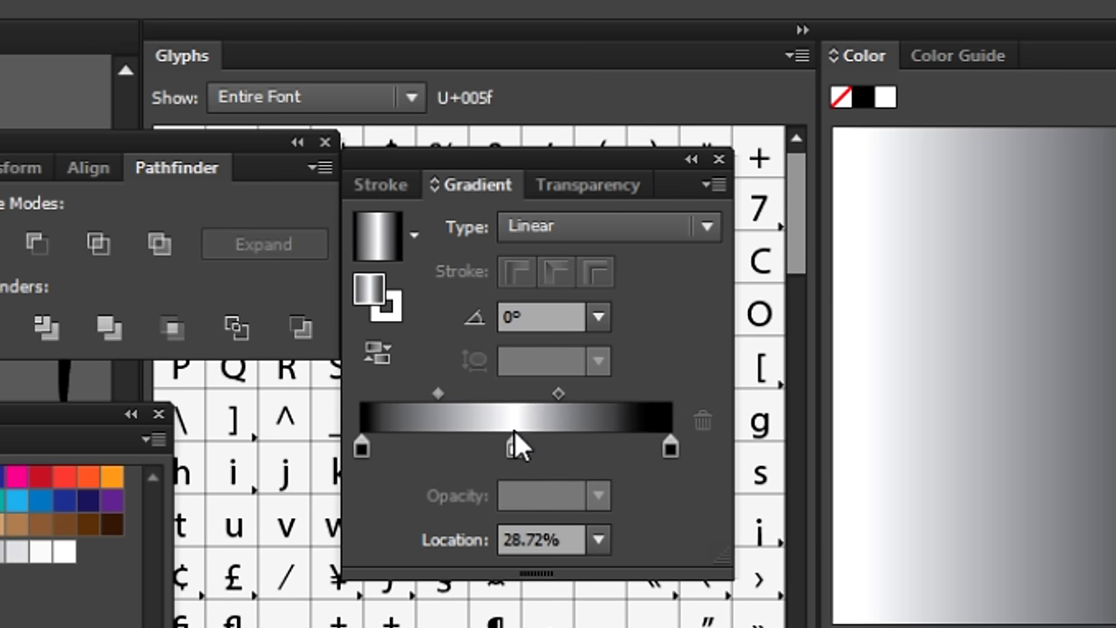
left_click_drag(442, 394, 458, 394)
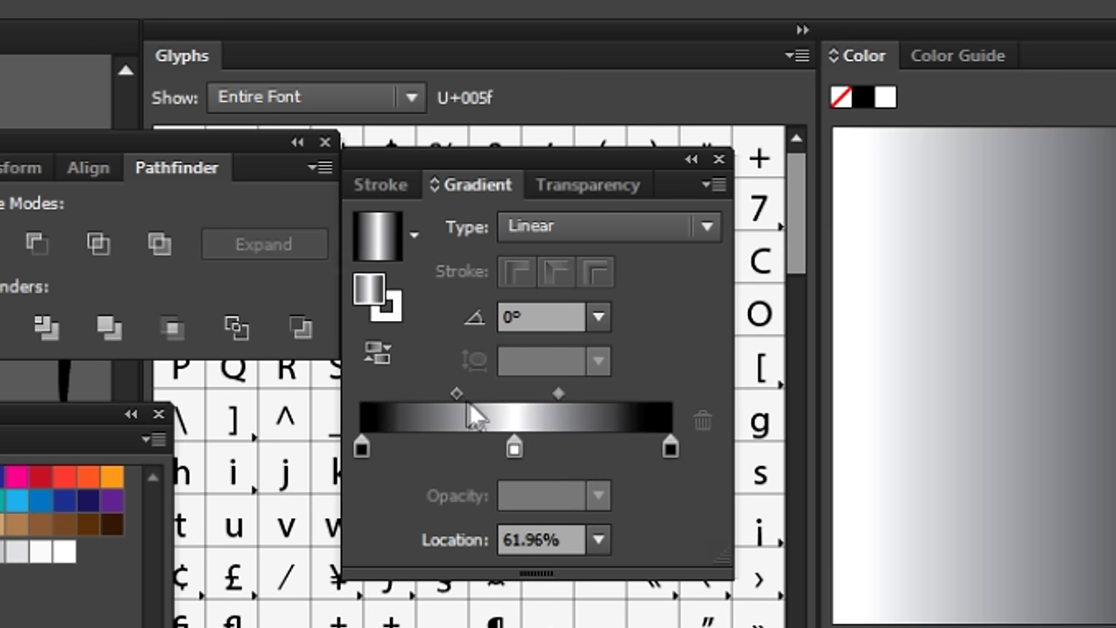
- Tint the middle gradient stop teal at C 35% and move the gradient onto the stroke
double_click(512, 453)
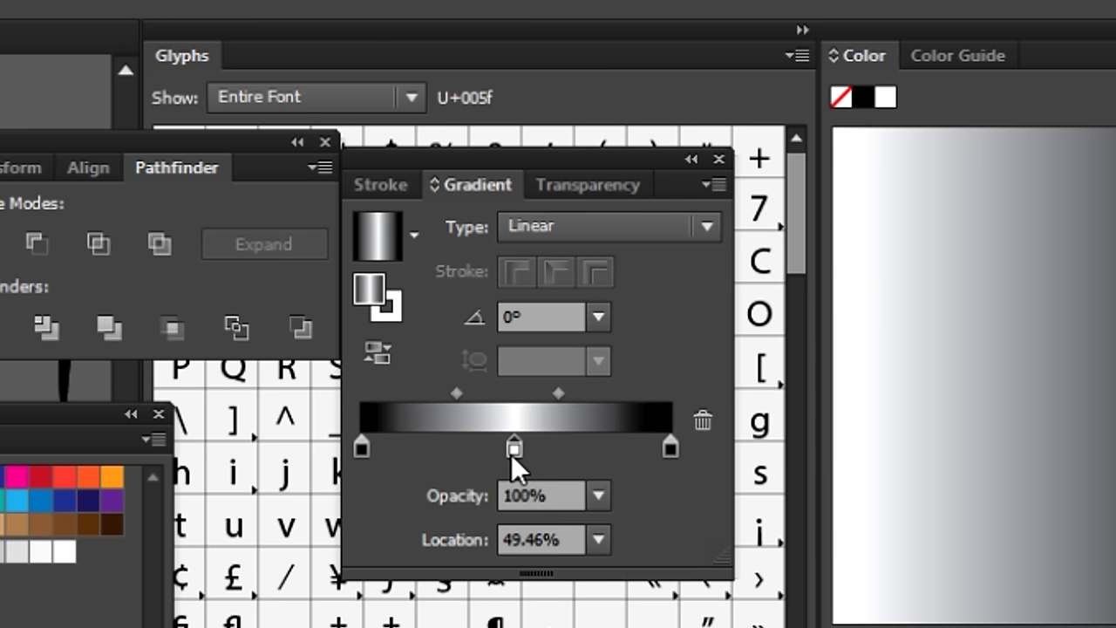
left_click_drag(428, 572, 445, 576)
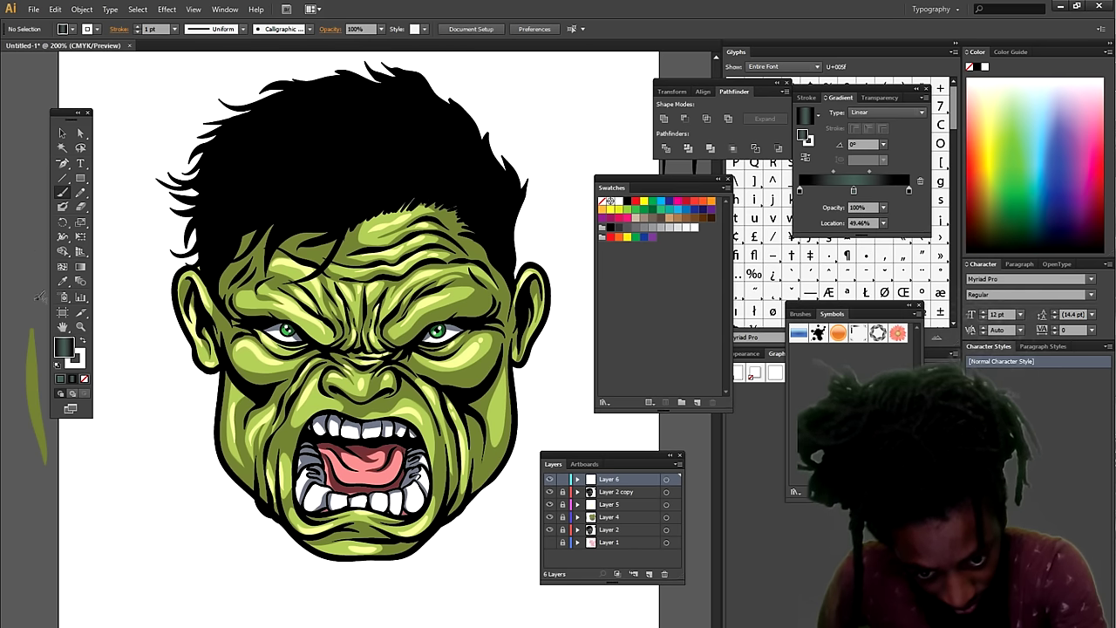
left_click_drag(39, 298, 33, 166)
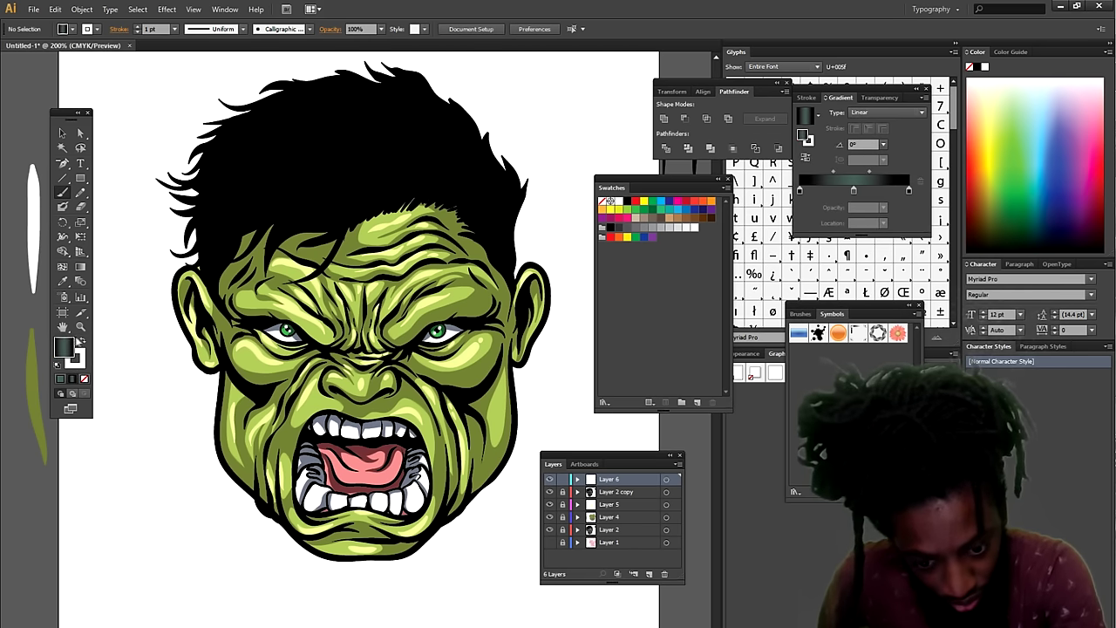
left_click(79, 342)
- Set the gradient brush to 0.25 pt and paint thin sheen strands across the hair above the forehead
left_click_drag(19, 298, 28, 382)
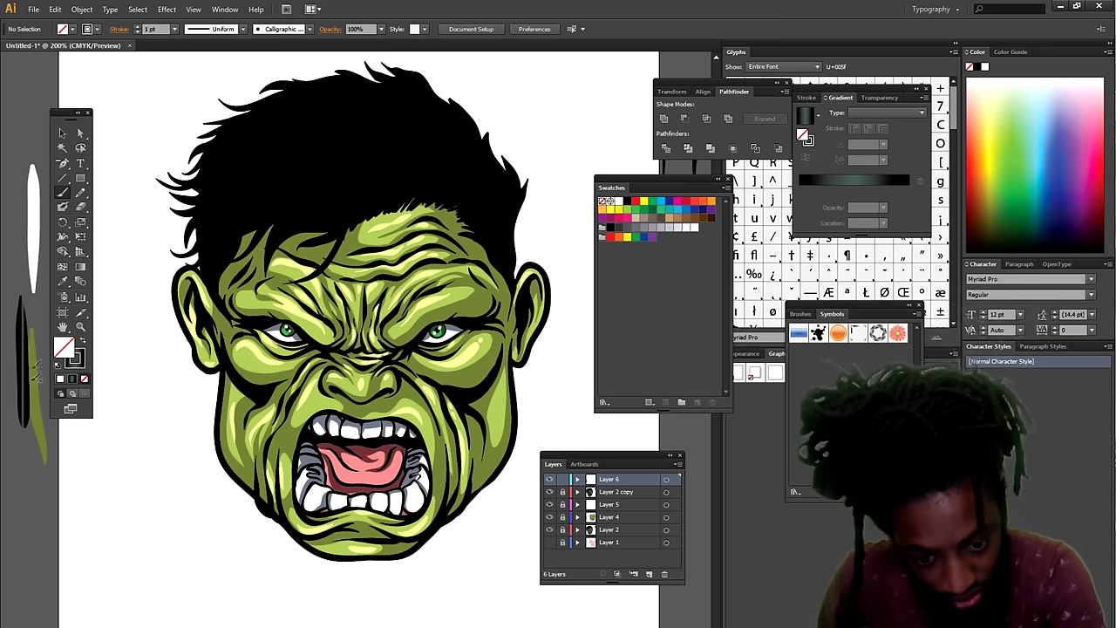
left_click(174, 29)
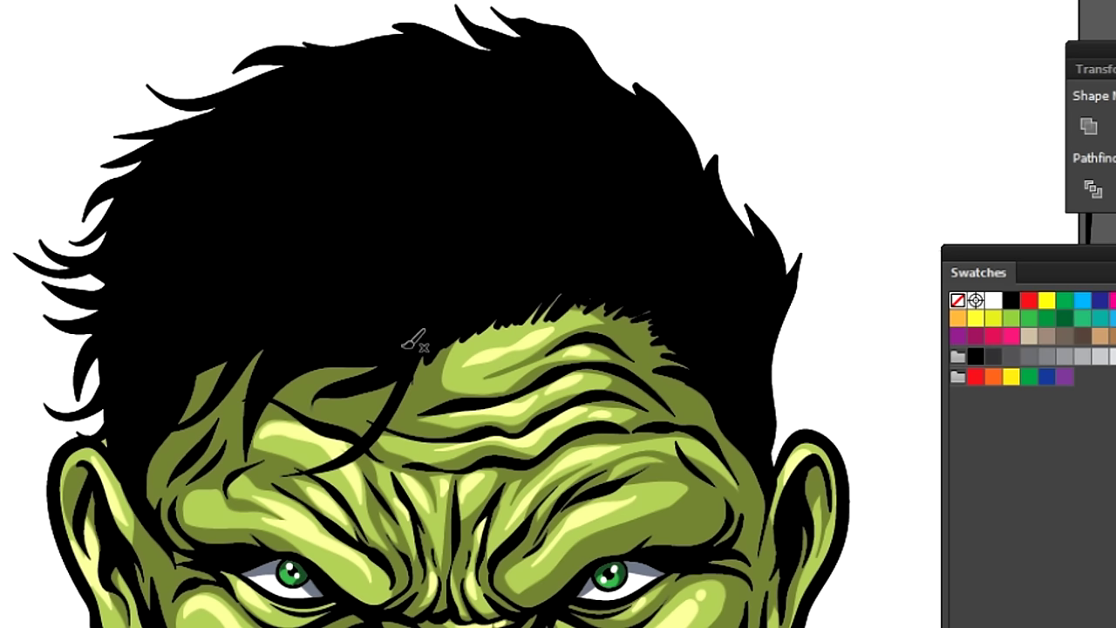
left_click_drag(361, 186, 342, 208)
left_click_drag(348, 185, 315, 205)
left_click_drag(321, 187, 300, 207)
left_click_drag(309, 188, 291, 208)
left_click_drag(358, 218, 318, 264)
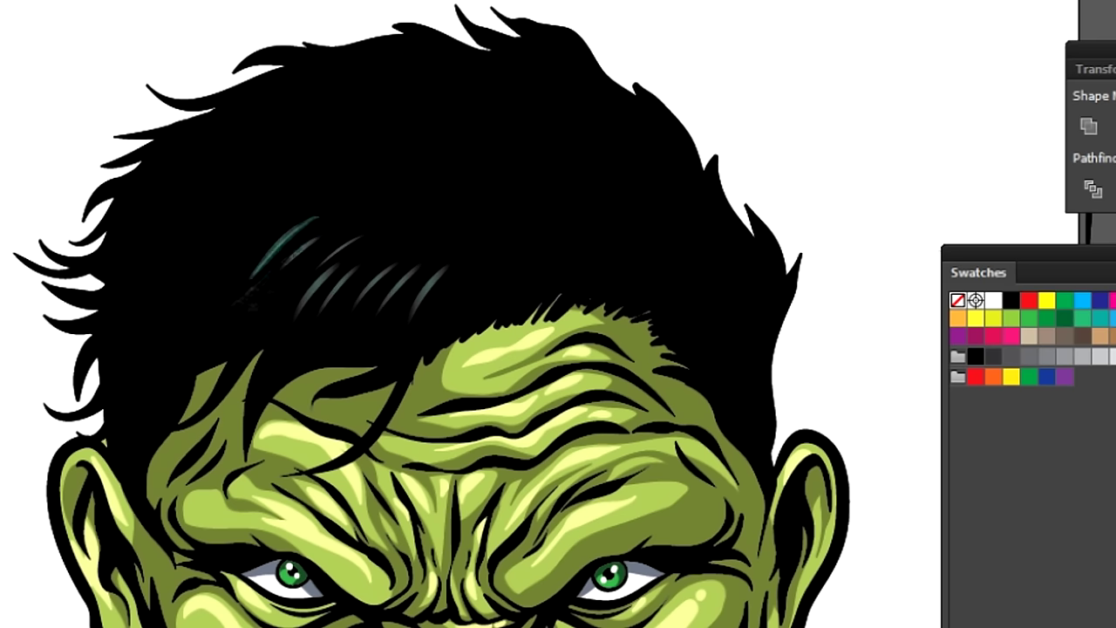
left_click_drag(309, 211, 261, 271)
left_click_drag(288, 214, 226, 262)
left_click_drag(288, 188, 218, 239)
left_click_drag(270, 153, 205, 187)
left_click_drag(296, 89, 214, 135)
- Paint a row of sheen strands across the middle of the hair, redoing the bad ones
left_click_drag(698, 215, 670, 242)
left_click_drag(668, 207, 637, 246)
left_click_drag(628, 204, 593, 250)
left_click_drag(593, 203, 554, 251)
left_click_drag(545, 201, 515, 257)
left_click_drag(496, 195, 473, 249)
key("ctrl+z")
key("ctrl+z")
key("ctrl+z")
key("ctrl+z")
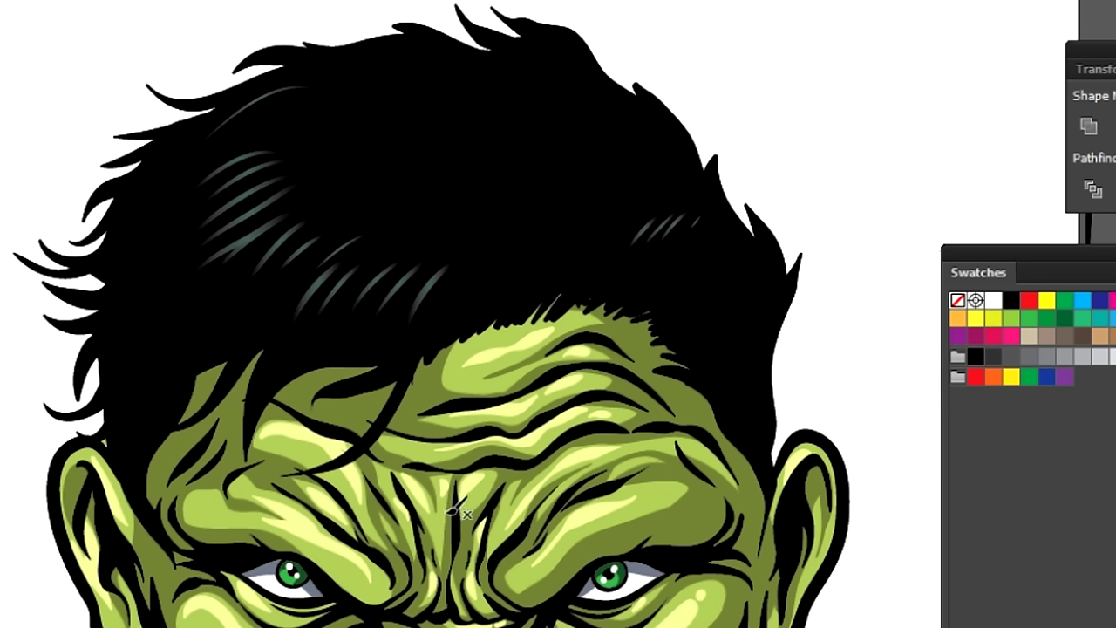
left_click_drag(673, 227, 655, 249)
left_click_drag(633, 227, 612, 258)
mouse_move(599, 232)
left_mouse_down()
mouse_move(576, 267)
mouse_move(542, 271)
left_mouse_up()
left_click_drag(520, 240, 503, 275)
left_click_drag(489, 245, 468, 280)
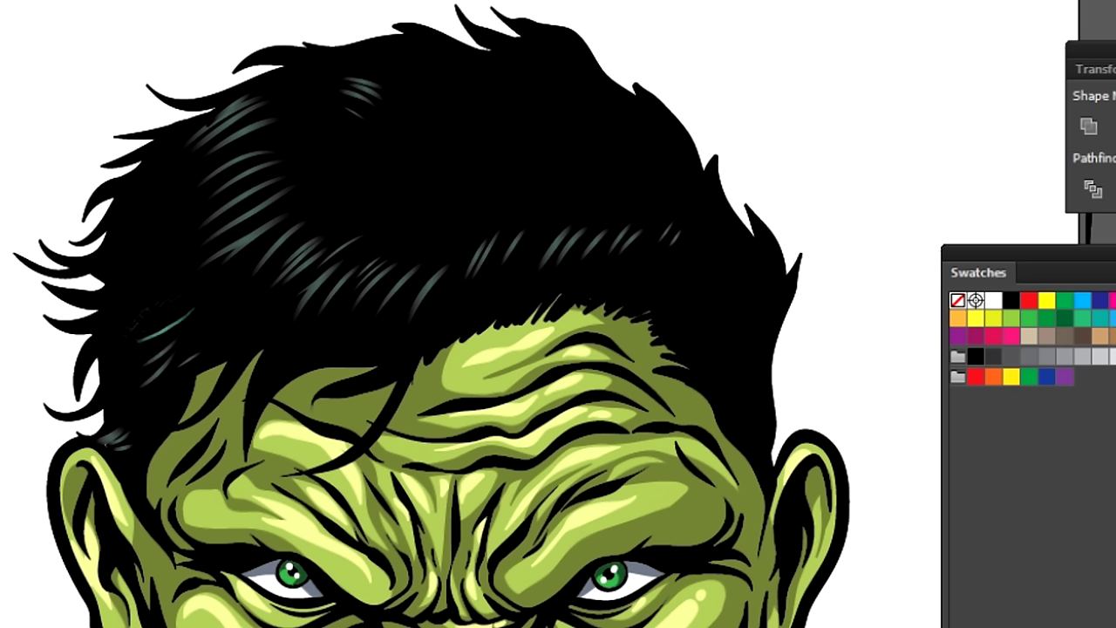
left_click_drag(416, 161, 374, 157)
key("v")
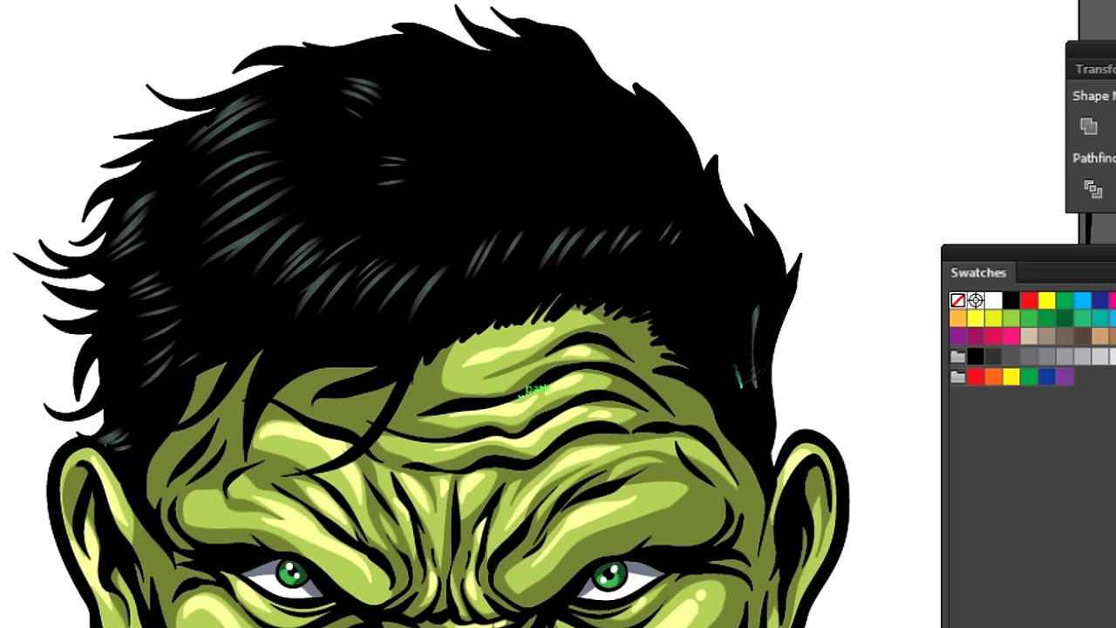
key("ctrl+0")
scroll(719, 540, "up", 5)
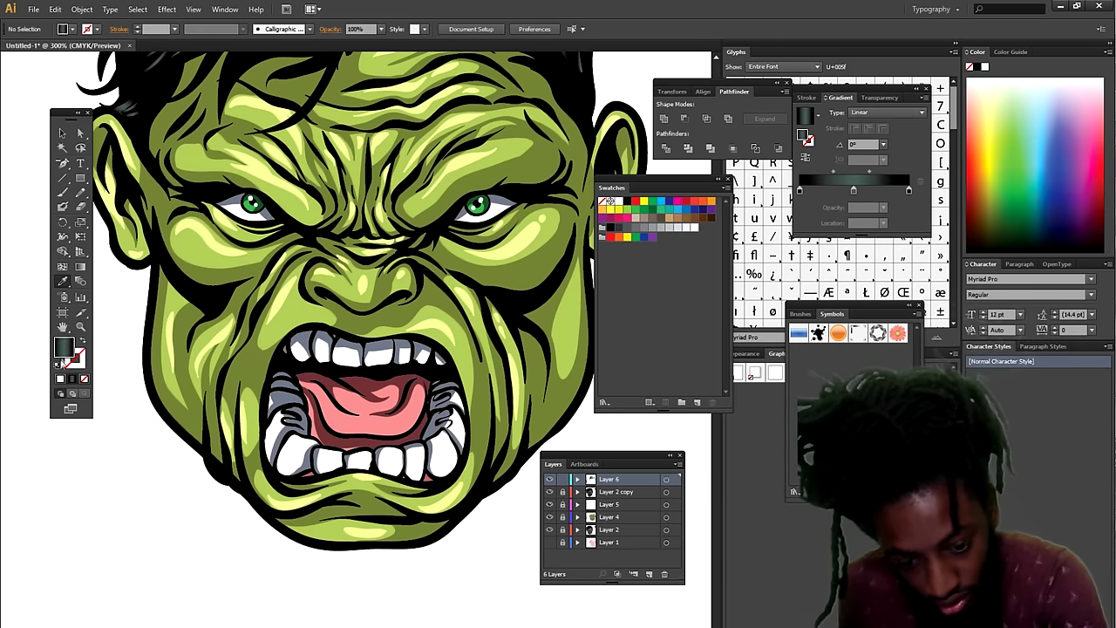
- Reset to default colours and set the Paintbrush to paint in white
key("d")
key("shift+x")
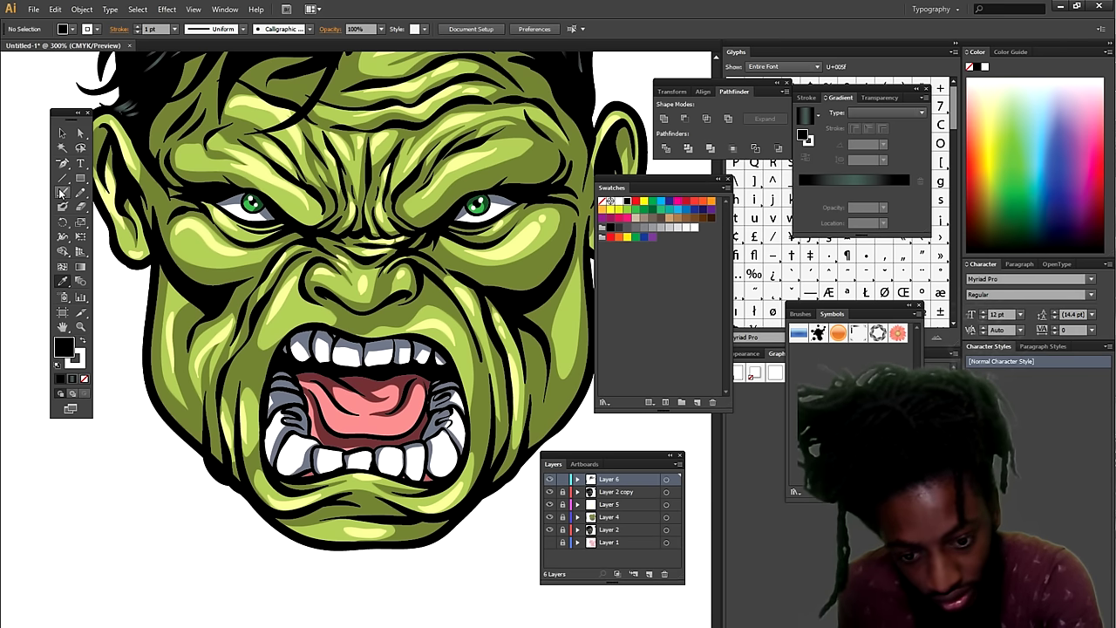
left_click(61, 193)
left_click(82, 342)
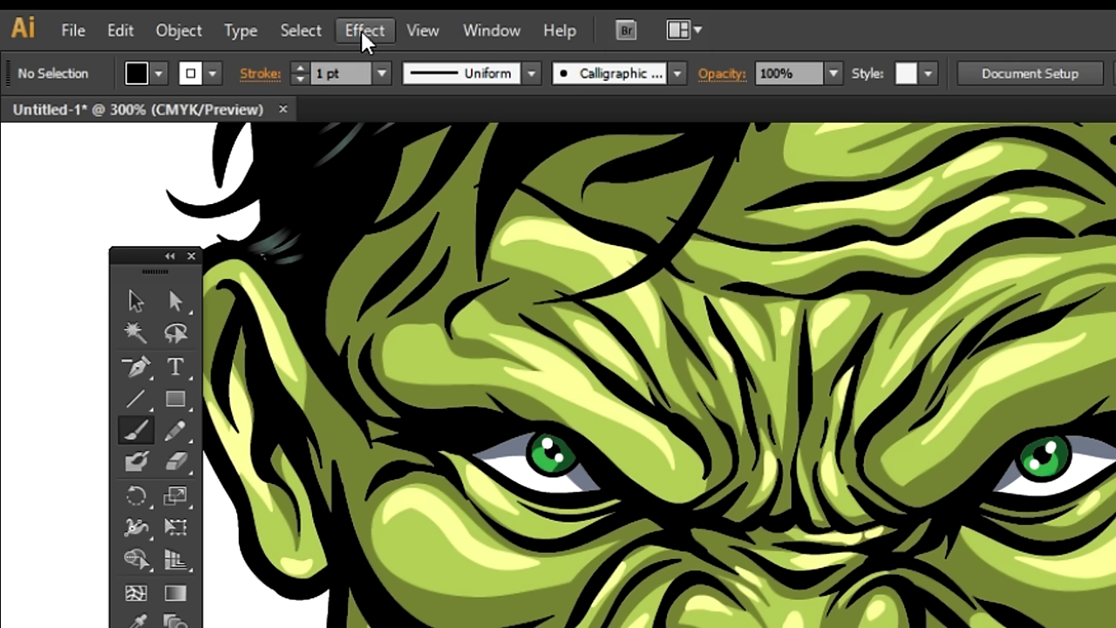
- Apply an Effect > Blur > Gaussian Blur with about 9.8 px radius
left_click(168, 11)
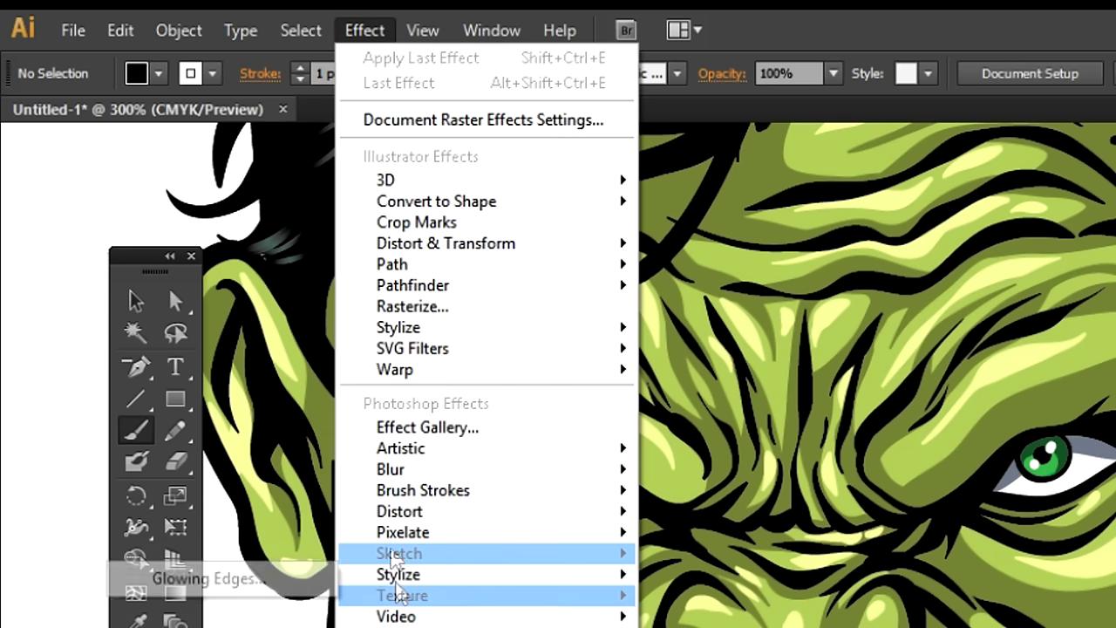
mouse_move(485, 469)
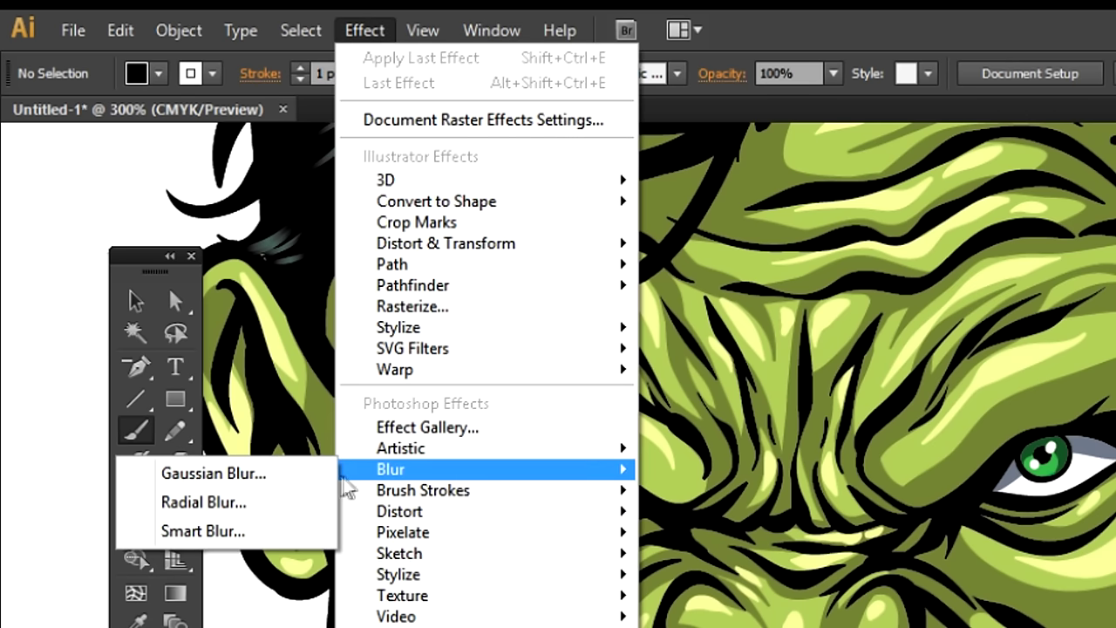
left_click(200, 478)
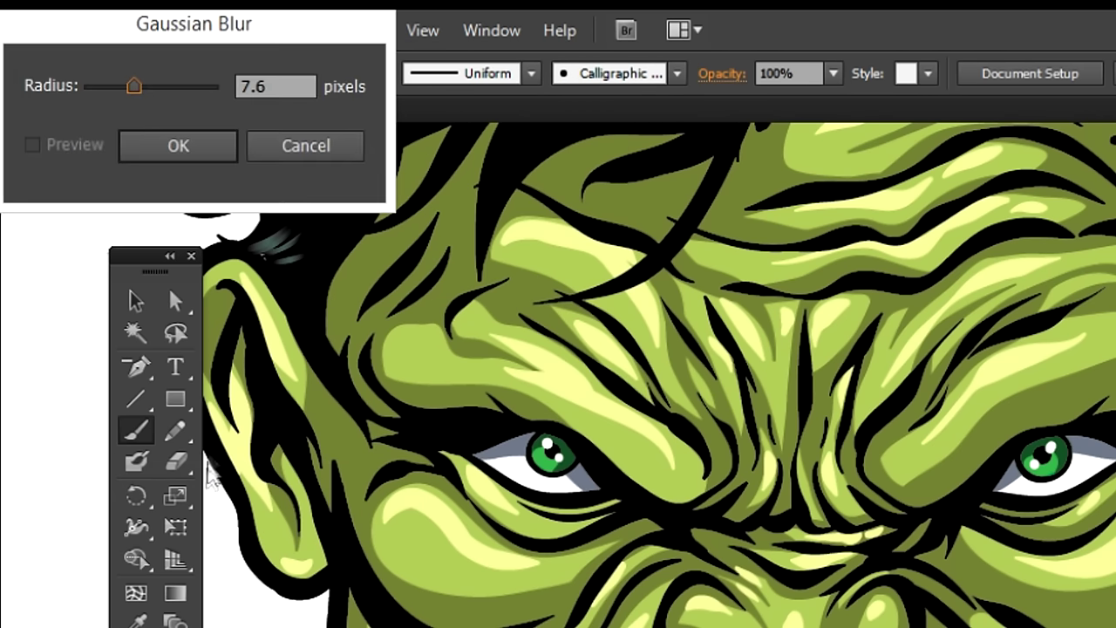
left_click_drag(137, 95, 151, 100)
left_click(167, 133)
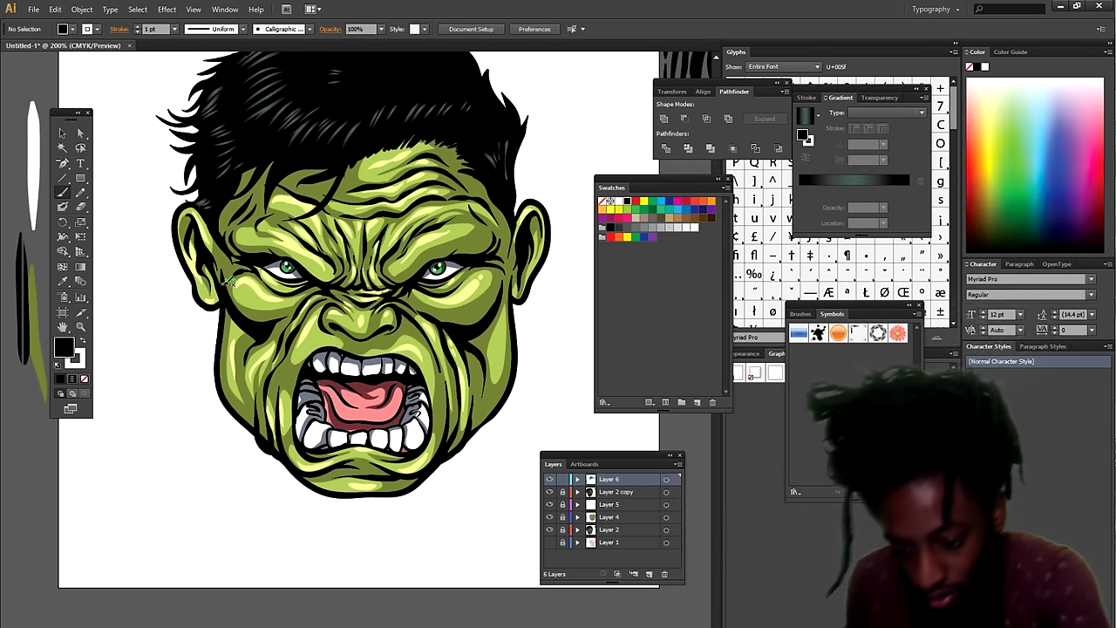
- Set the fill to None and check the blurred white gloss across the forehead, cheeks and lips
left_click(608, 201)
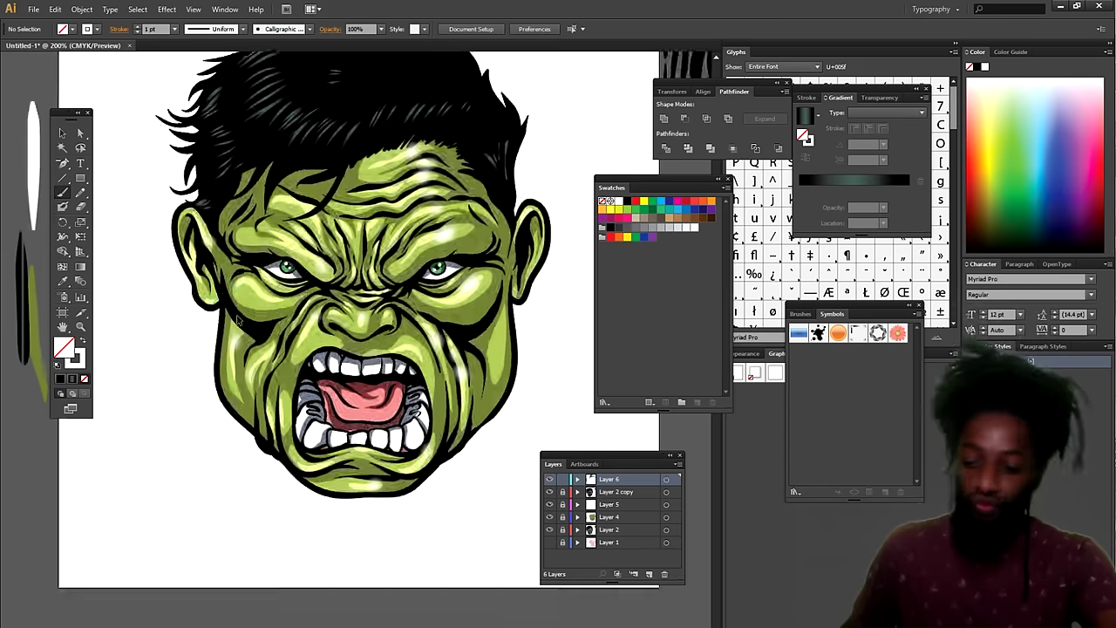
scroll(358, 314, "up", 3)
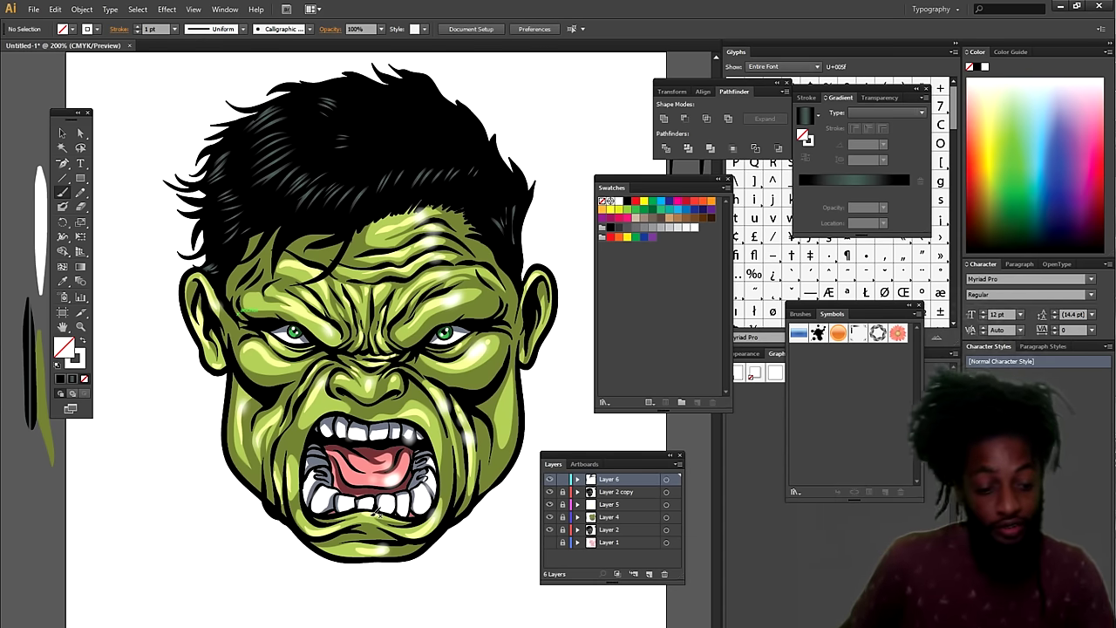
key("ctrl+minus")
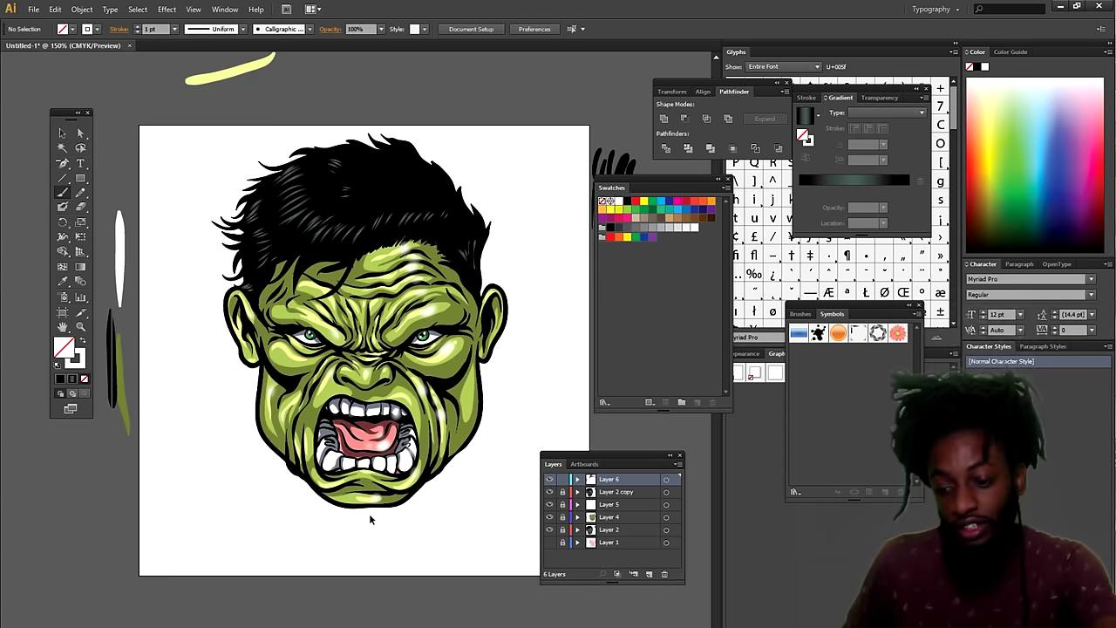
key("ctrl+plus")
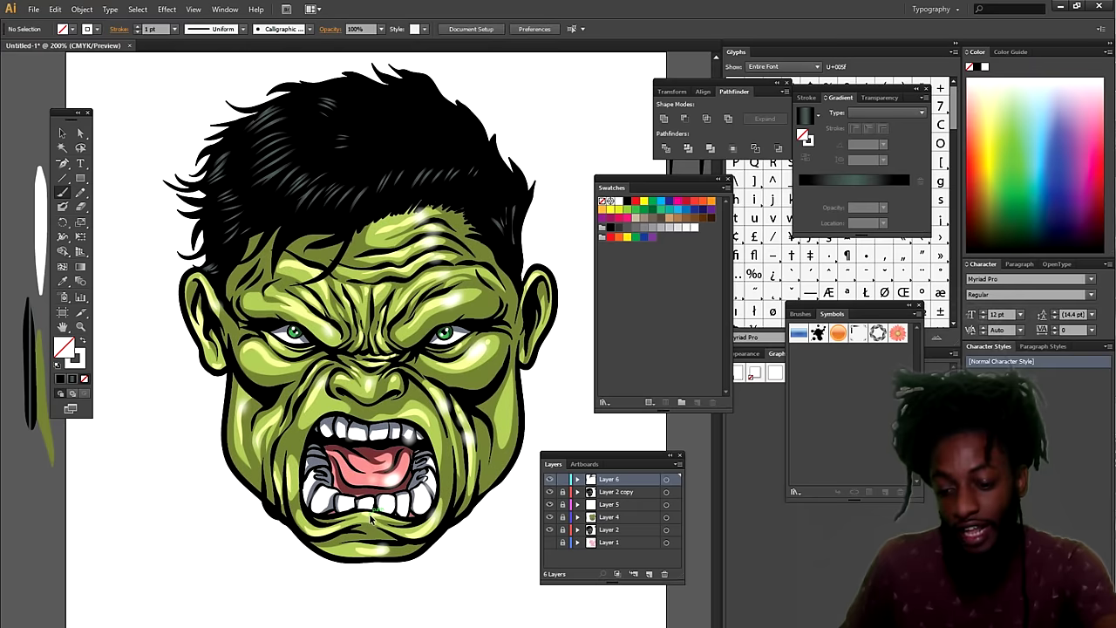